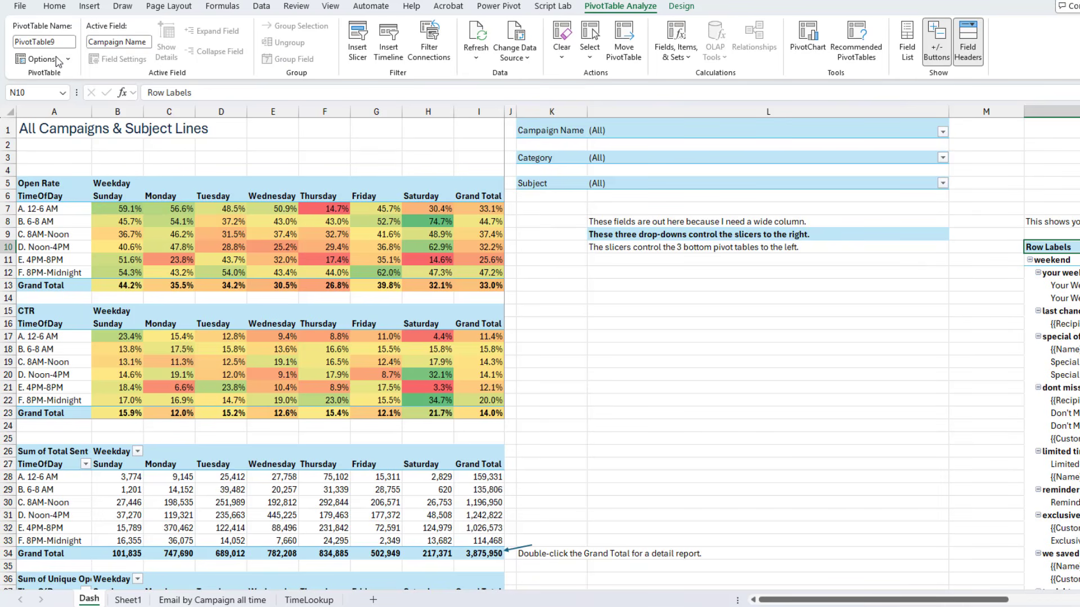
Filter the dashboard's Subject field to only '{{Customer}}, Exclusive $1 Slice Tonight'
{"action": "scroll", "coordinate": [415, 333], "scroll_direction": "down", "scroll_amount": 7}
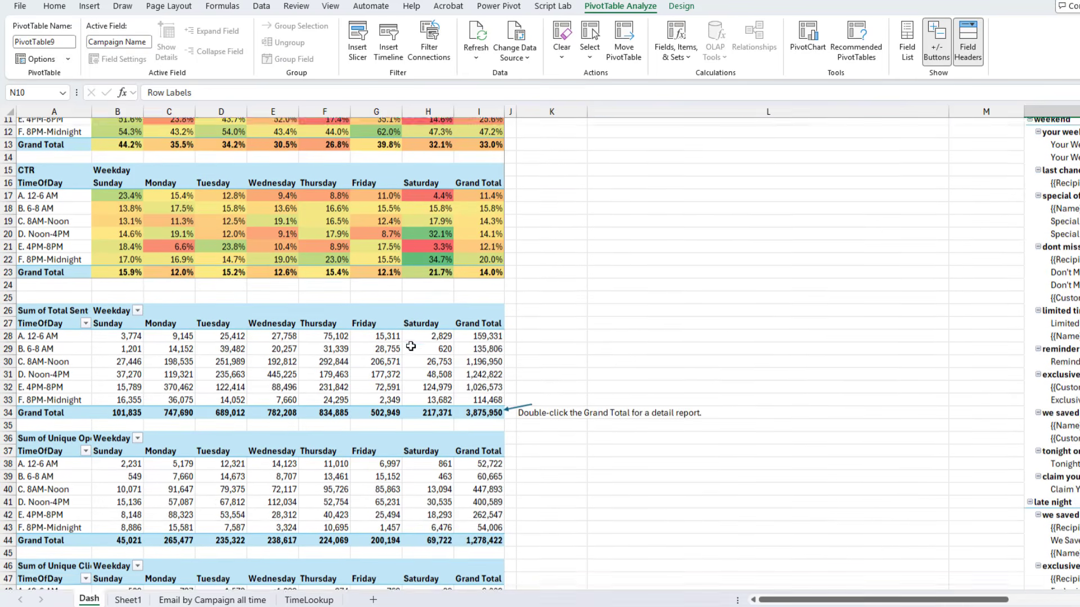
{"action": "scroll", "coordinate": [406, 358], "scroll_direction": "up", "scroll_amount": 3}
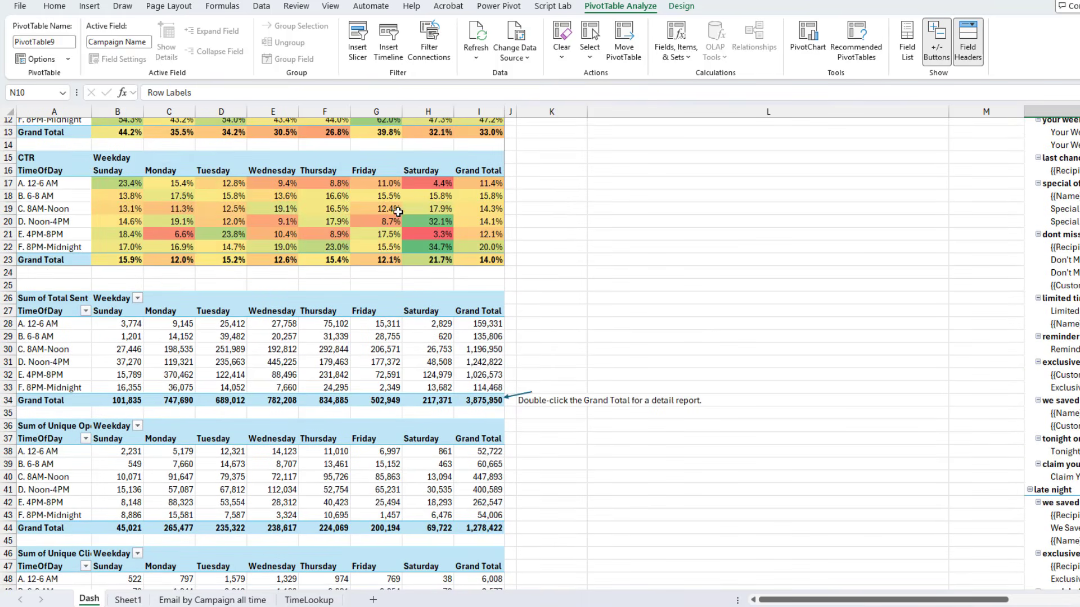
{"action": "scroll", "coordinate": [439, 234], "scroll_direction": "up", "scroll_amount": 4}
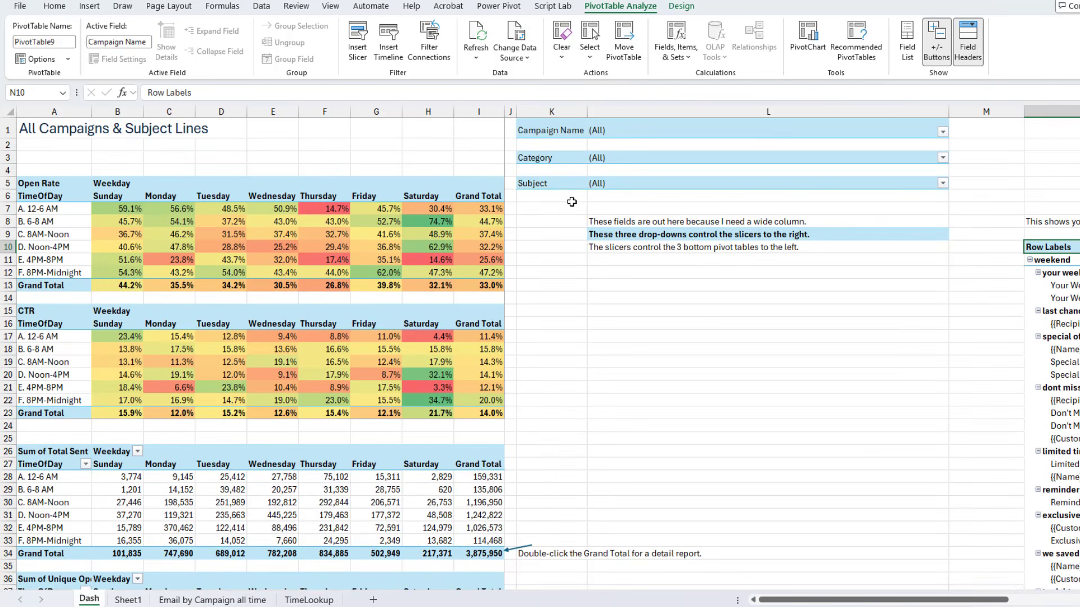
{"action": "left_click", "coordinate": [942, 184]}
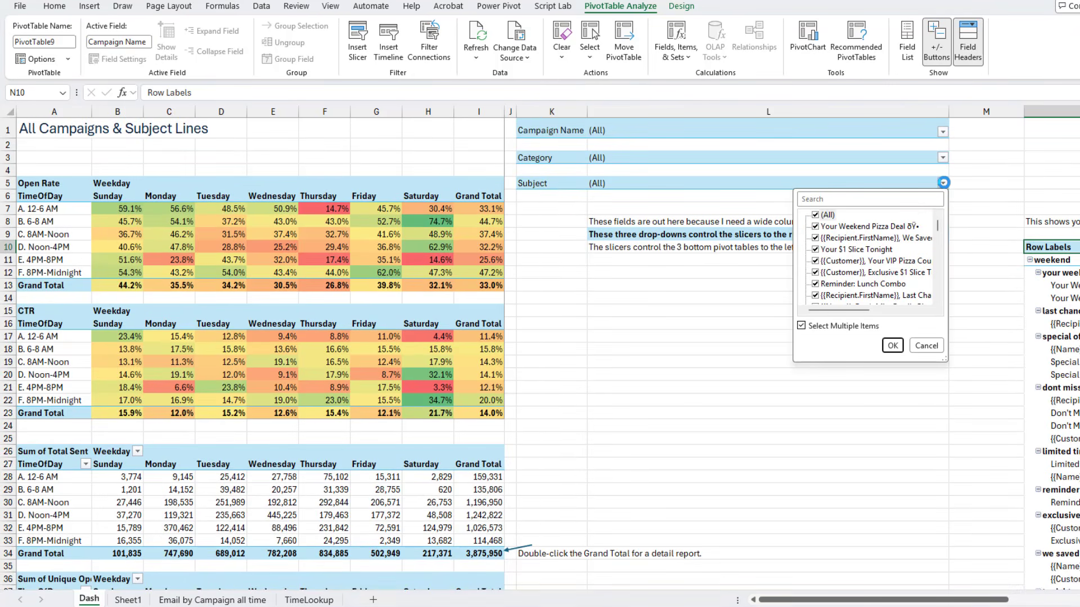
{"action": "left_click", "coordinate": [816, 215]}
{"action": "left_click", "coordinate": [816, 226]}
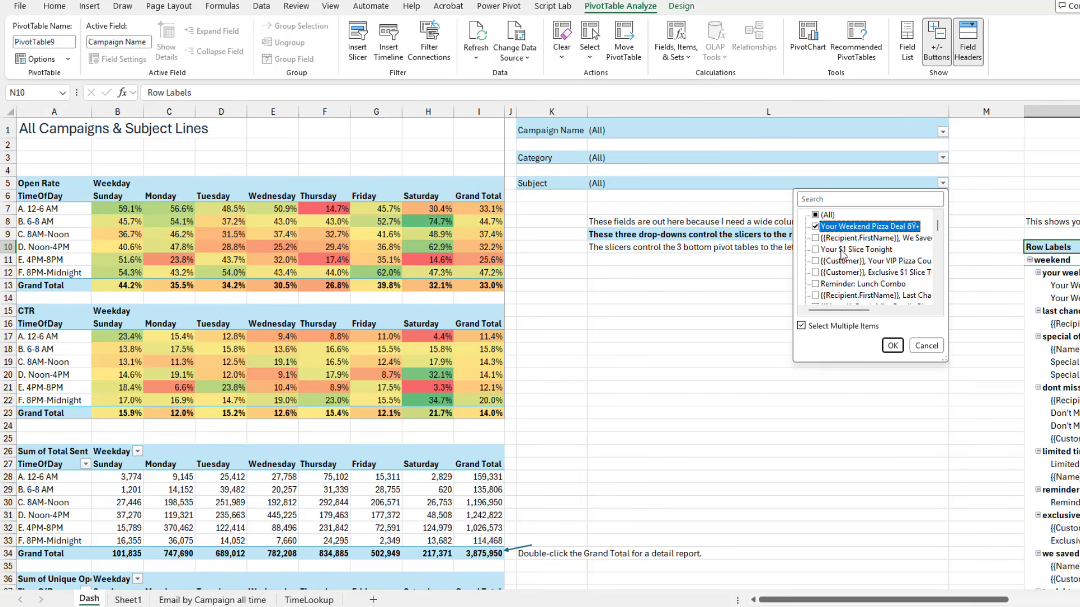
{"action": "left_click", "coordinate": [815, 273]}
{"action": "left_click", "coordinate": [816, 226]}
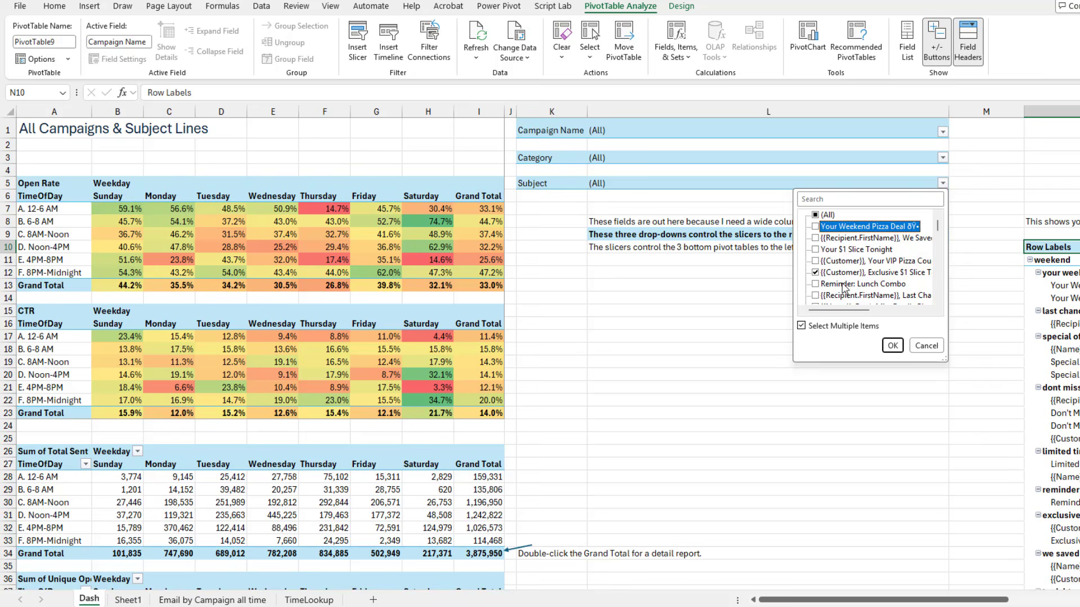
{"action": "left_click", "coordinate": [892, 345]}
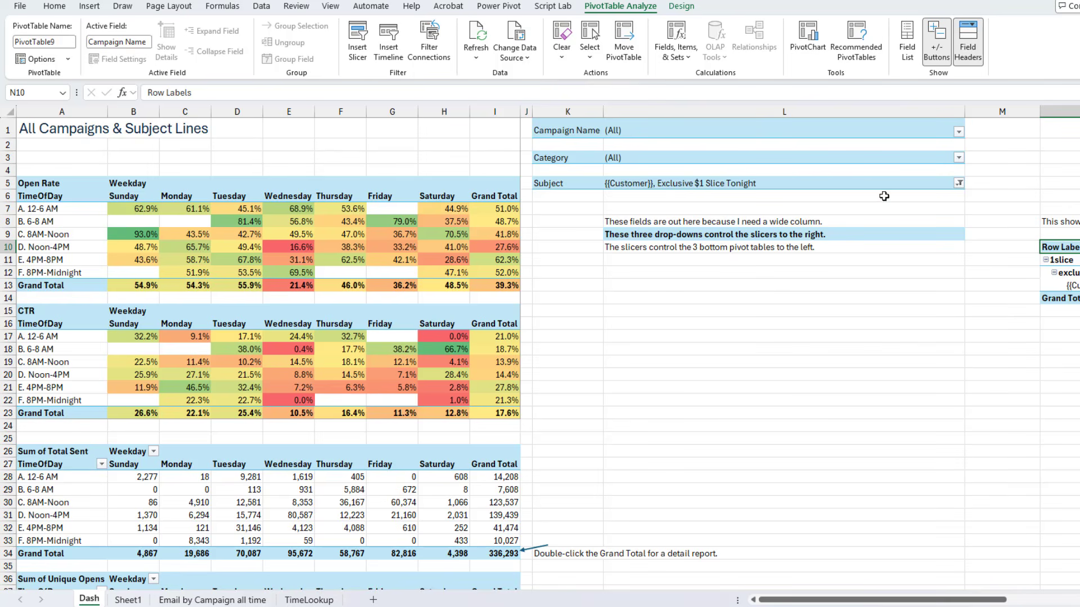
Reset the Subject filter to include all subject lines
{"action": "left_click", "coordinate": [959, 184]}
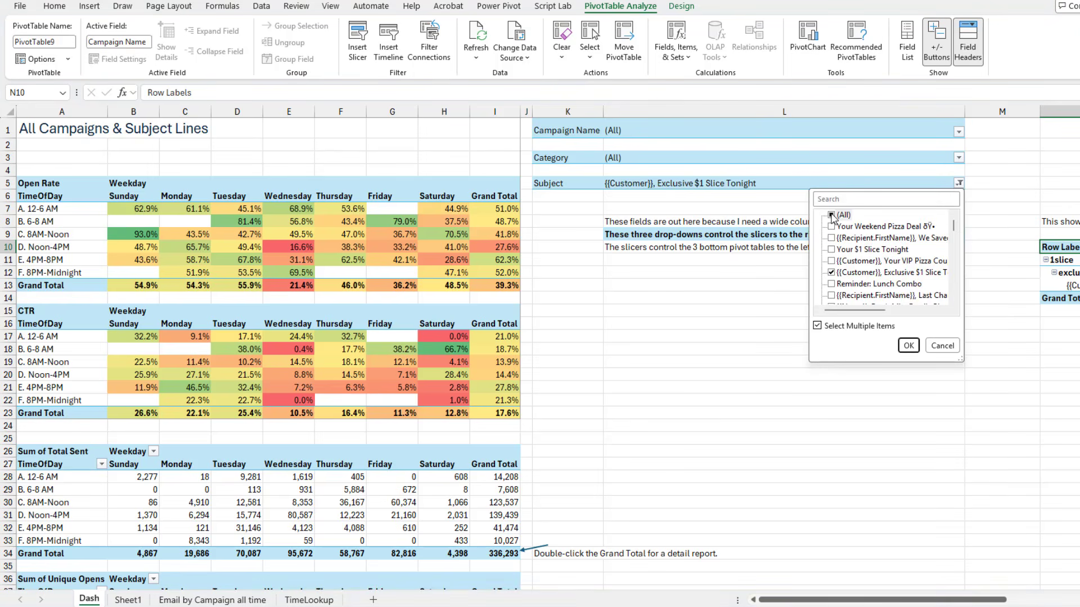
{"action": "left_click", "coordinate": [908, 346]}
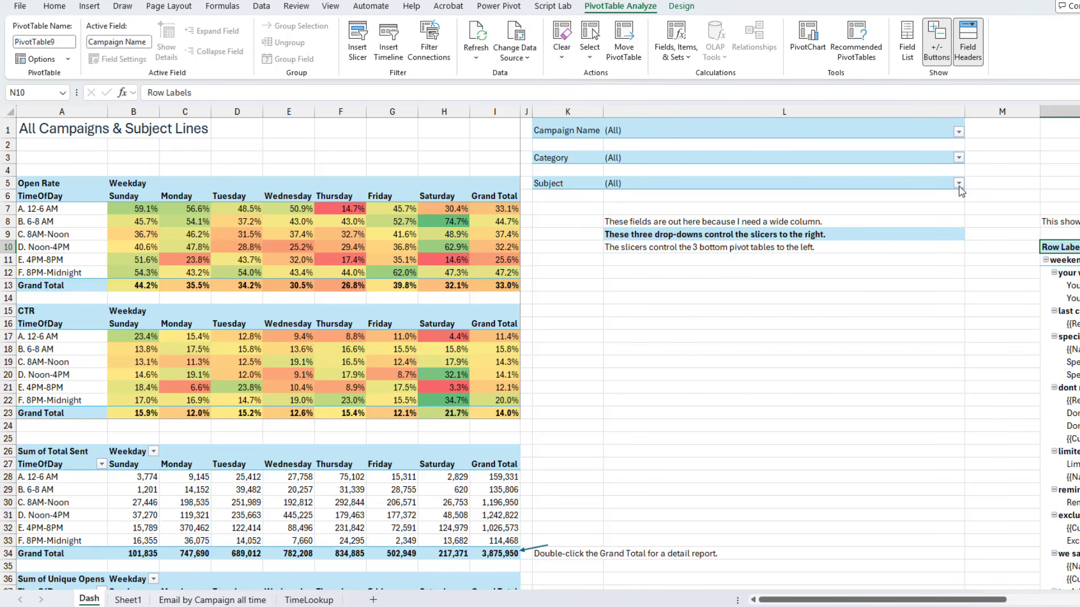
Filter the Campaign Name field to only the weekend and 1slice campaigns
{"action": "left_click", "coordinate": [958, 132]}
{"action": "left_click", "coordinate": [832, 163]}
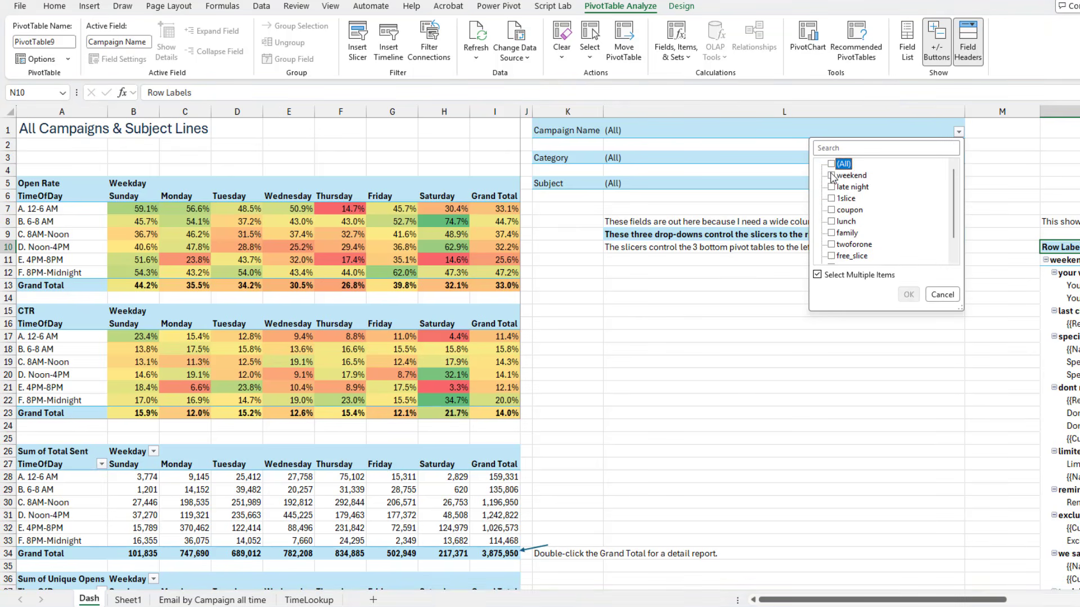
{"action": "left_click", "coordinate": [832, 175]}
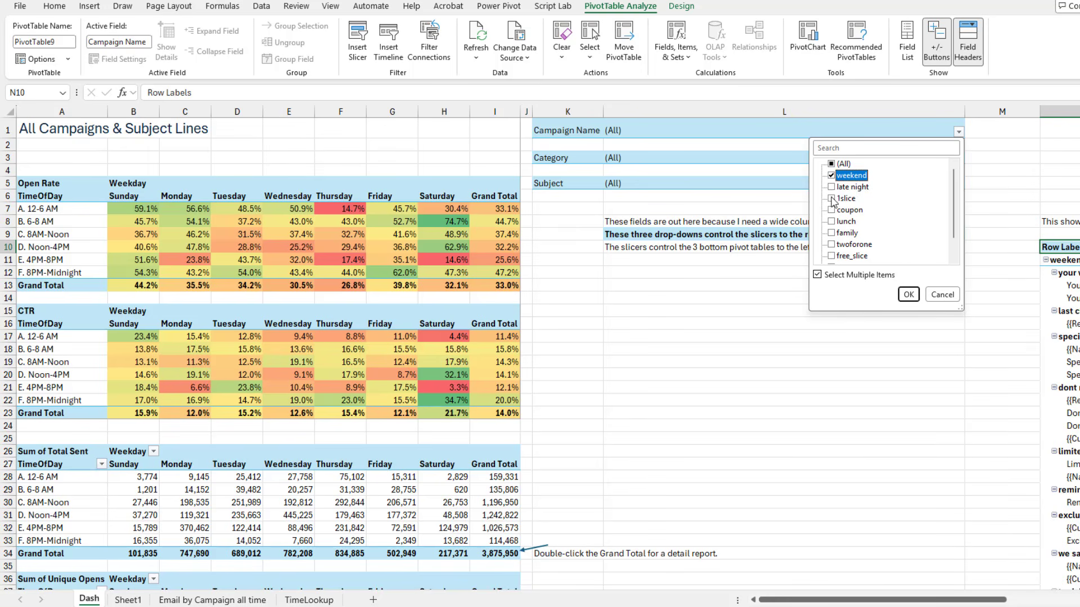
{"action": "left_click", "coordinate": [832, 198]}
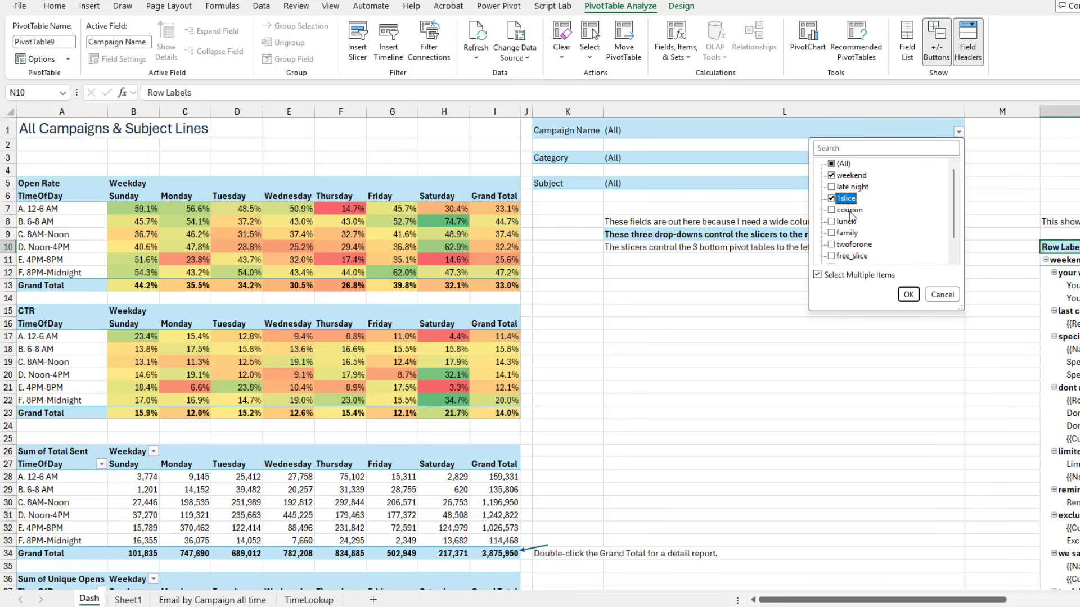
{"action": "left_click", "coordinate": [907, 294]}
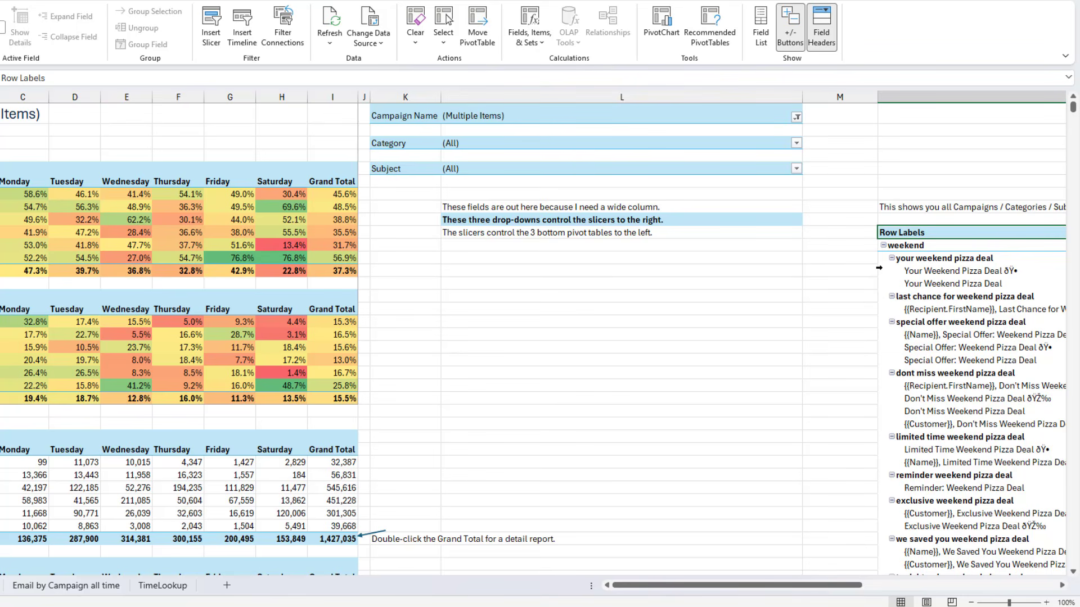
Scroll across to review the pivot table listing campaigns, categories and subject lines
{"action": "key", "text": "Right"}
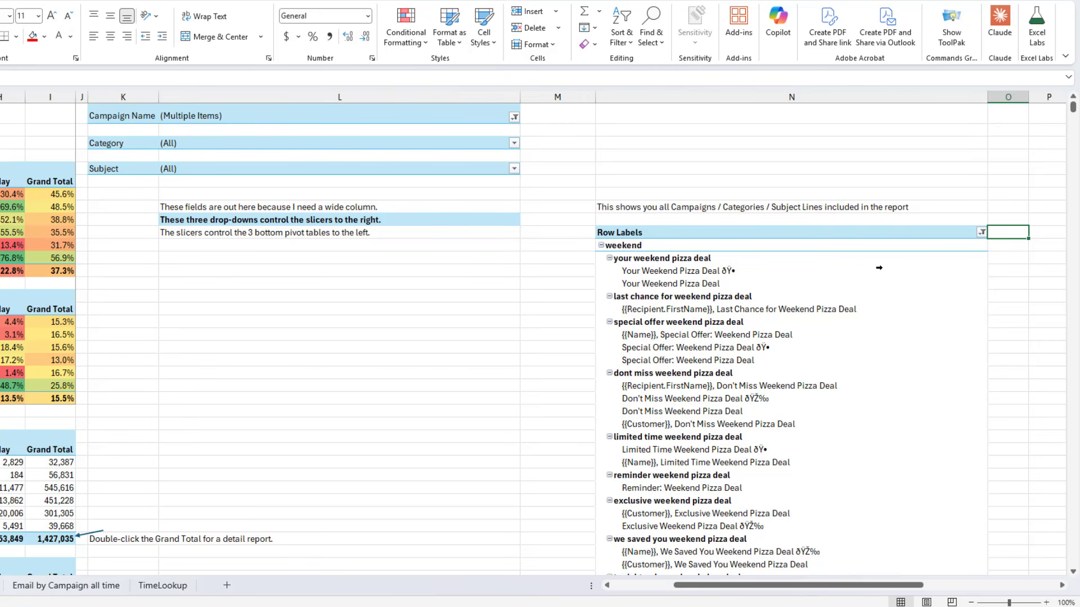
{"action": "key", "text": "Down"}
{"action": "key", "text": "Down"}
{"action": "left_click", "coordinate": [630, 589]}
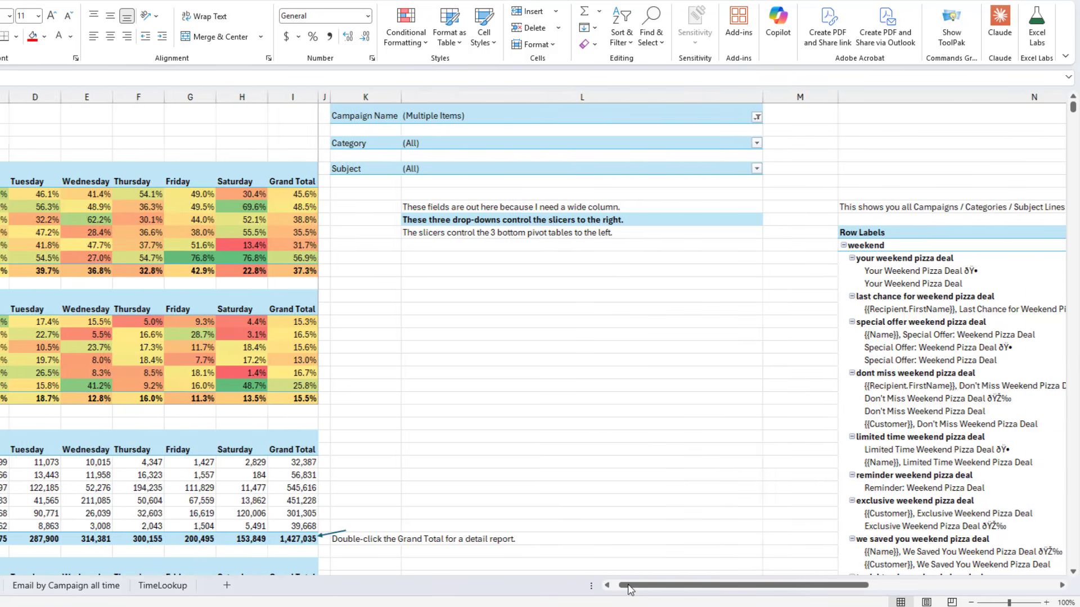
{"action": "left_click_drag", "start_coordinate": [628, 587], "coordinate": [621, 587]}
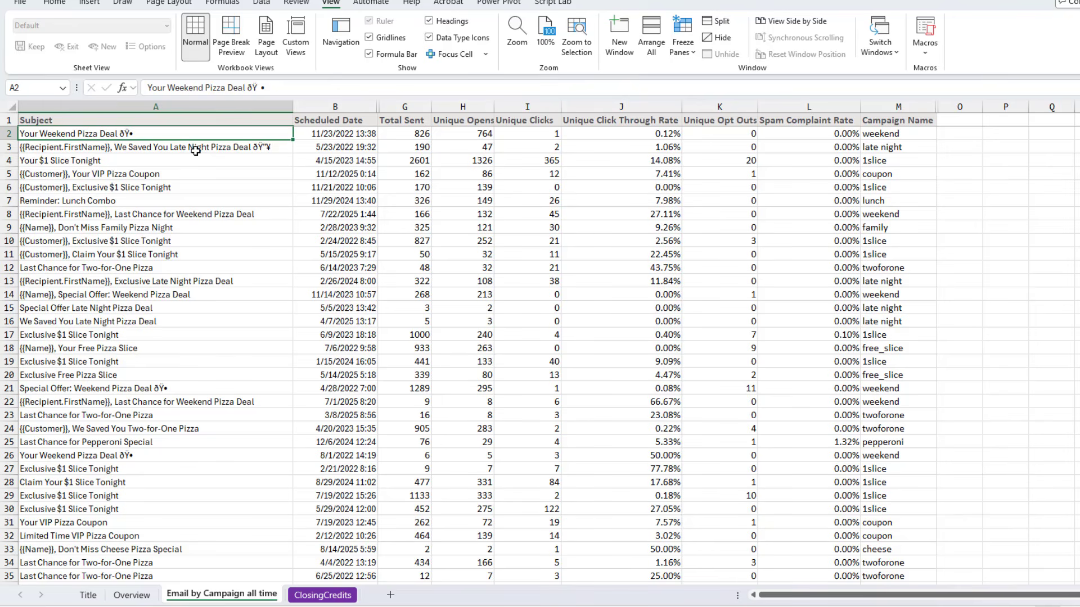
Browse the email campaign data sheet, stepping through its columns and jumping to its last rows and back
{"action": "key", "text": "ctrl+Down"}
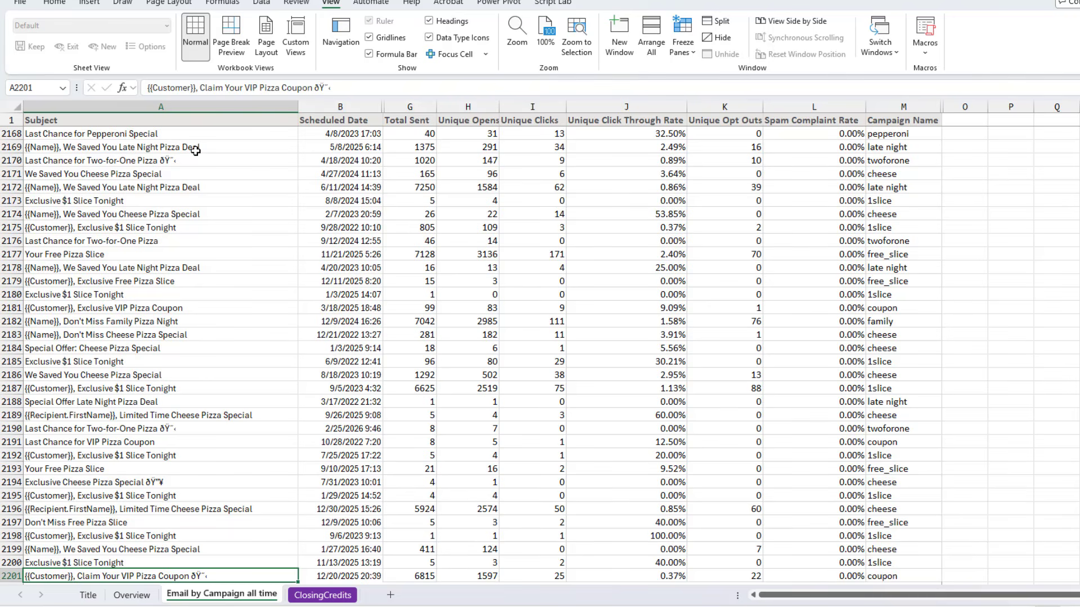
{"action": "left_click", "coordinate": [337, 109]}
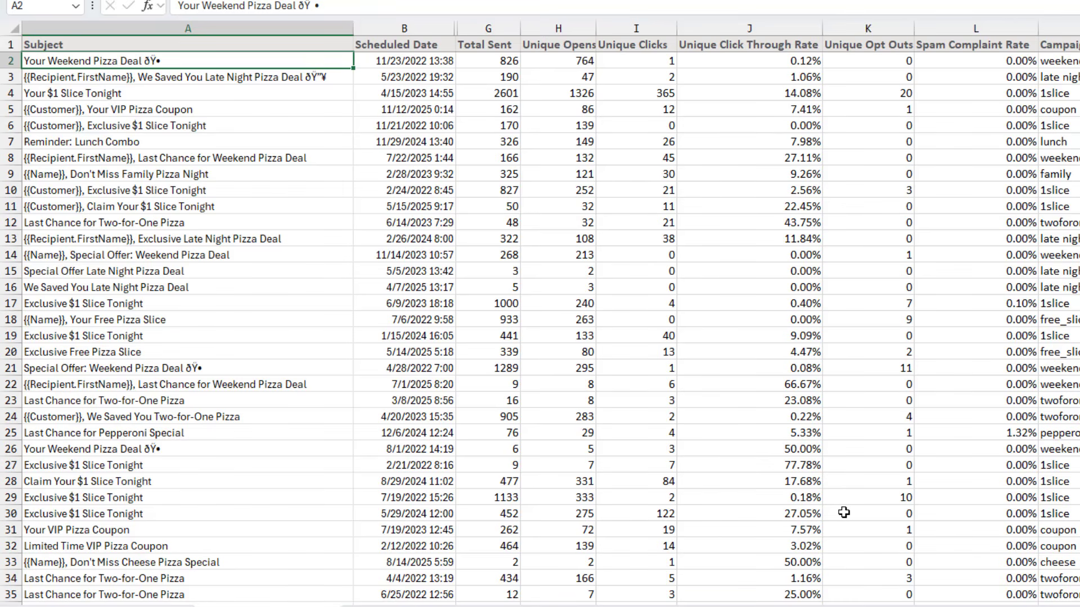
{"action": "key", "text": "Right"}
{"action": "key", "text": "Right"}
{"action": "key", "text": "Right"}
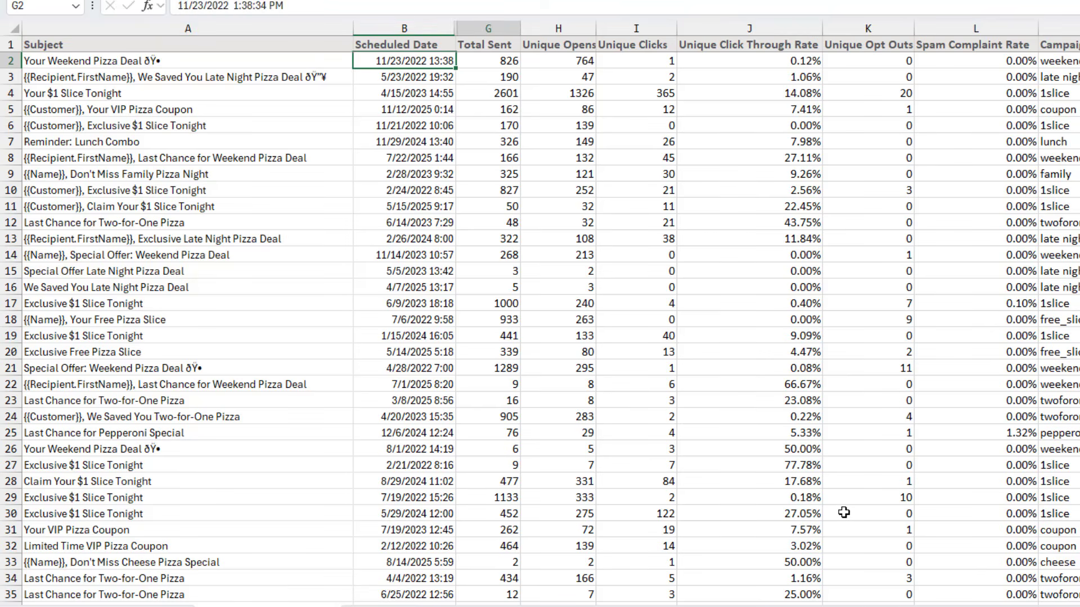
{"action": "key", "text": "Right"}
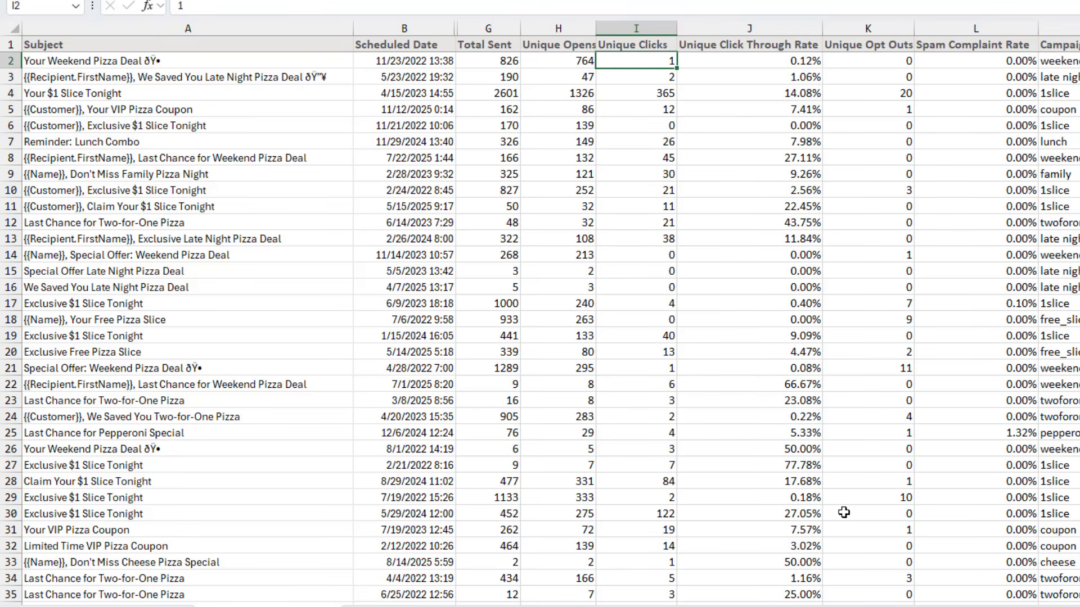
{"action": "key", "text": "Right"}
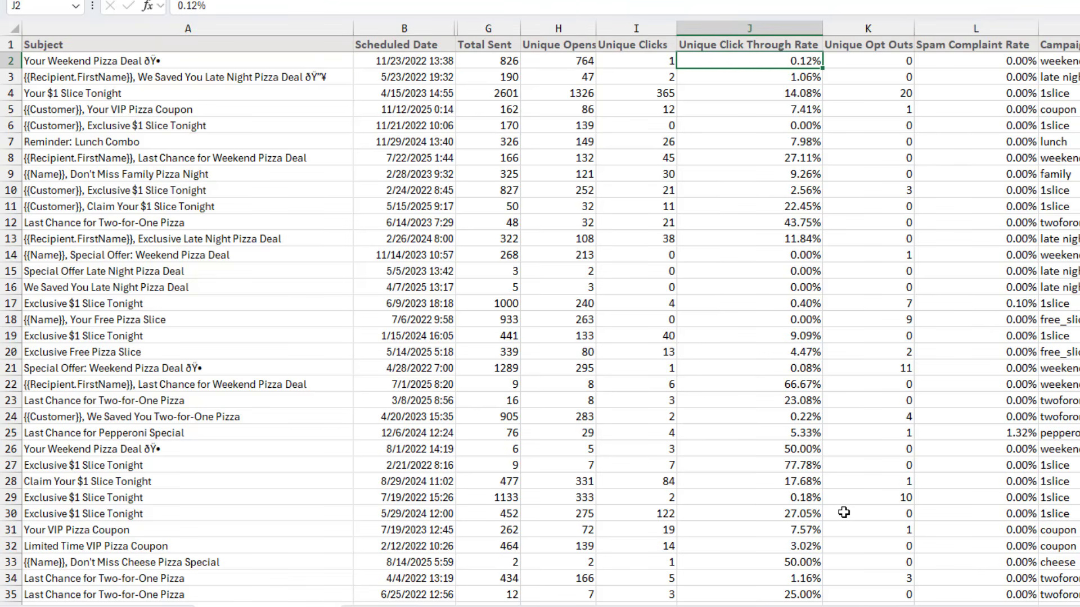
{"action": "key", "text": "Right"}
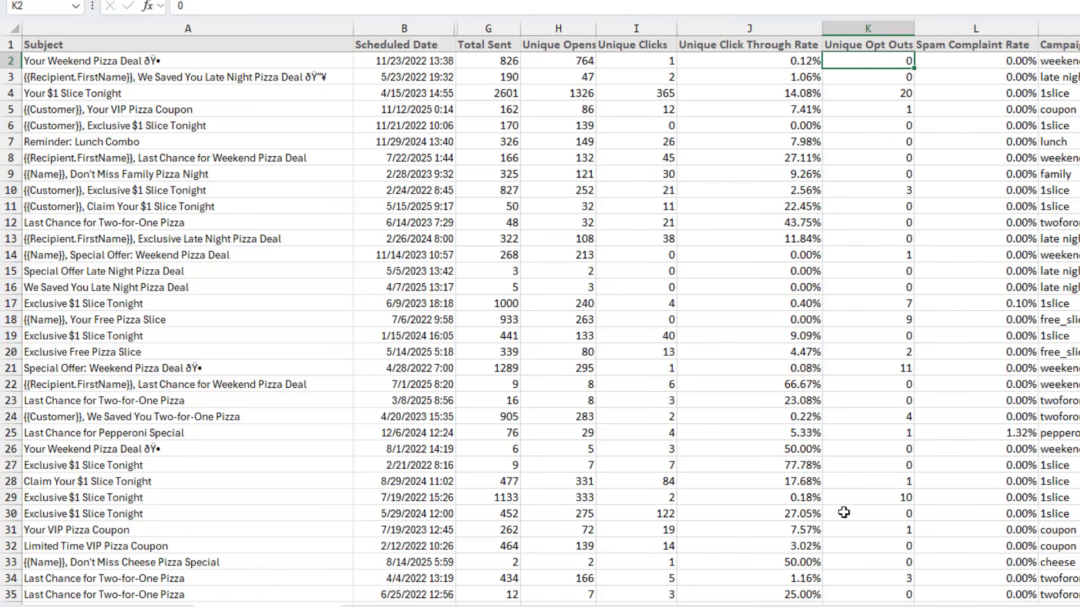
{"action": "key", "text": "Right"}
{"action": "key", "text": "Right"}
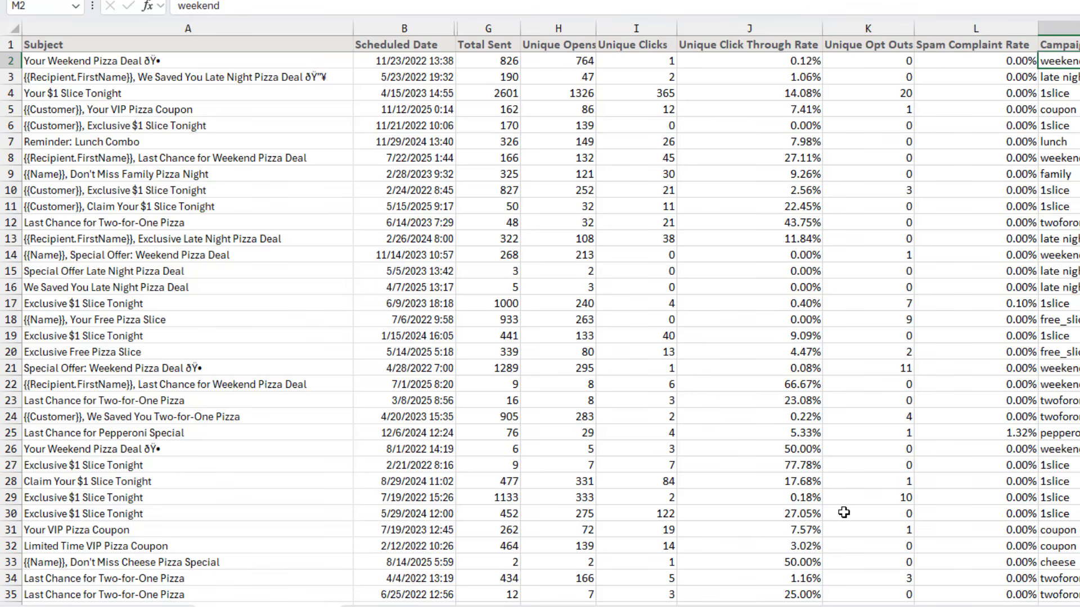
{"action": "key", "text": "Home"}
{"action": "key", "text": "ctrl+Down"}
{"action": "key", "text": "ctrl+Down"}
{"action": "key", "text": "ctrl+Down"}
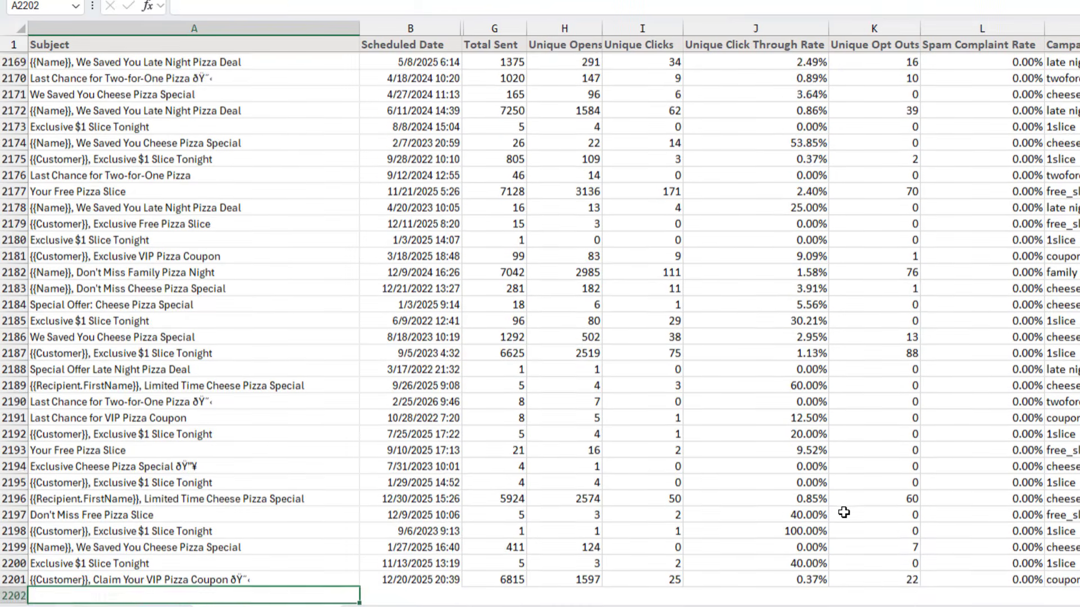
{"action": "key", "text": "Down"}
{"action": "key", "text": "Up"}
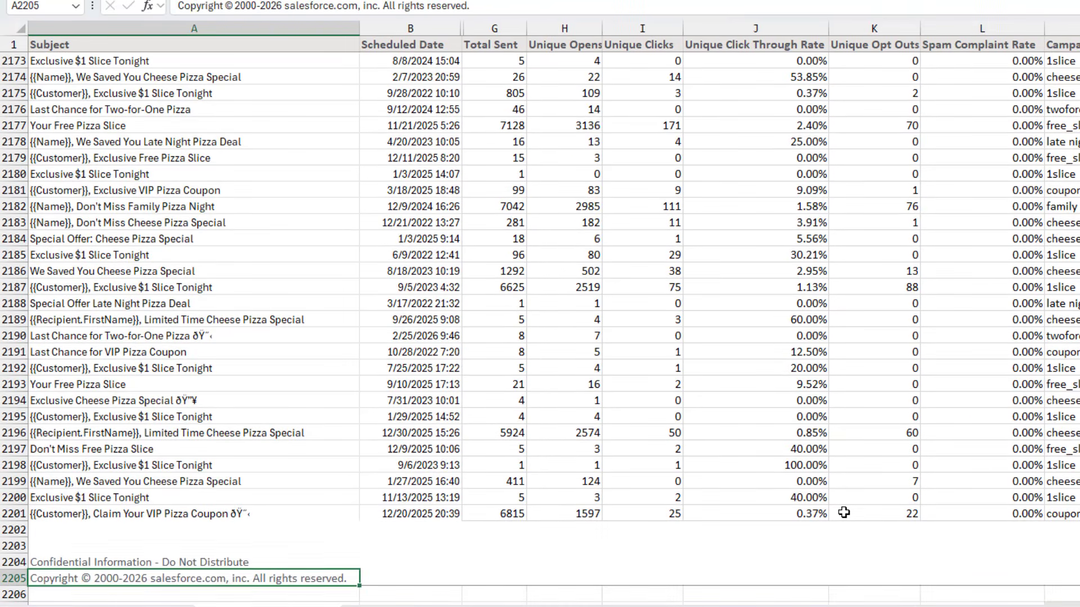
{"action": "key", "text": "ctrl+Home"}
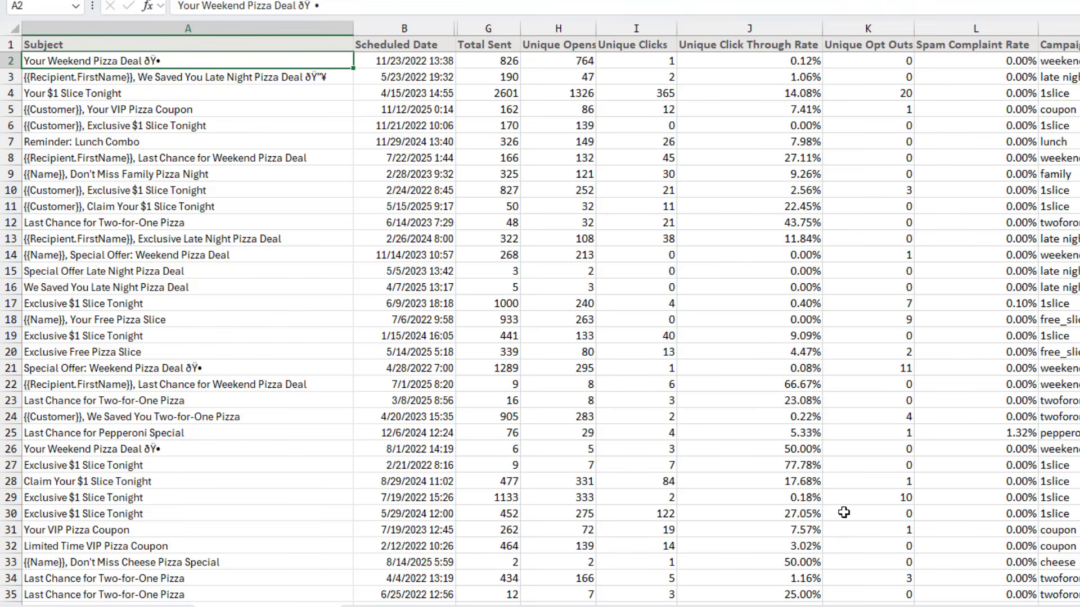
Unhide the hidden columns between Scheduled Date and Total Sent
{"action": "key", "text": "Right"}
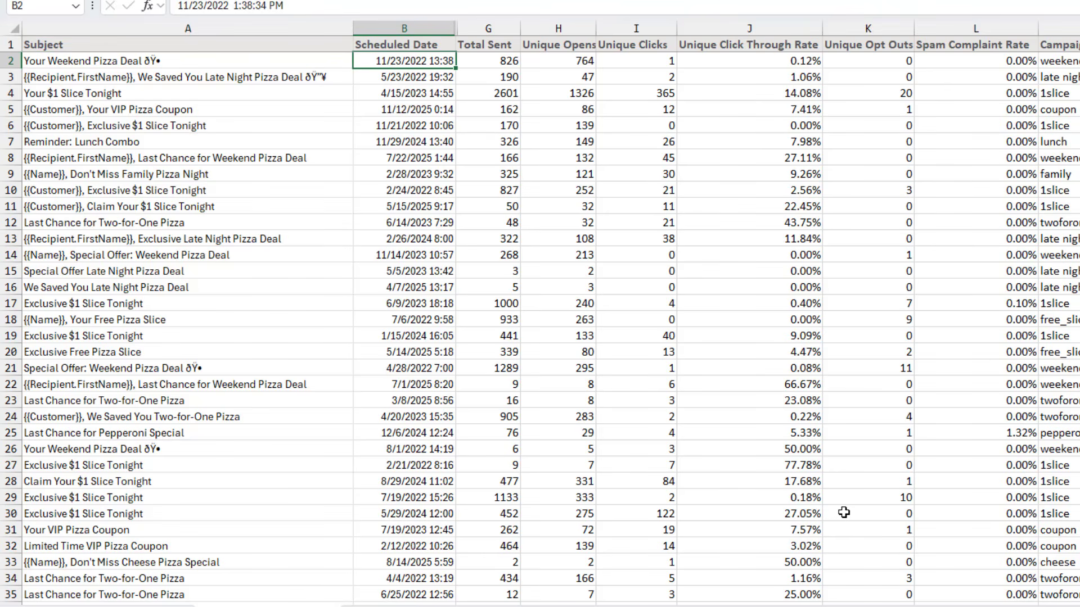
{"action": "key", "text": "shift+Right"}
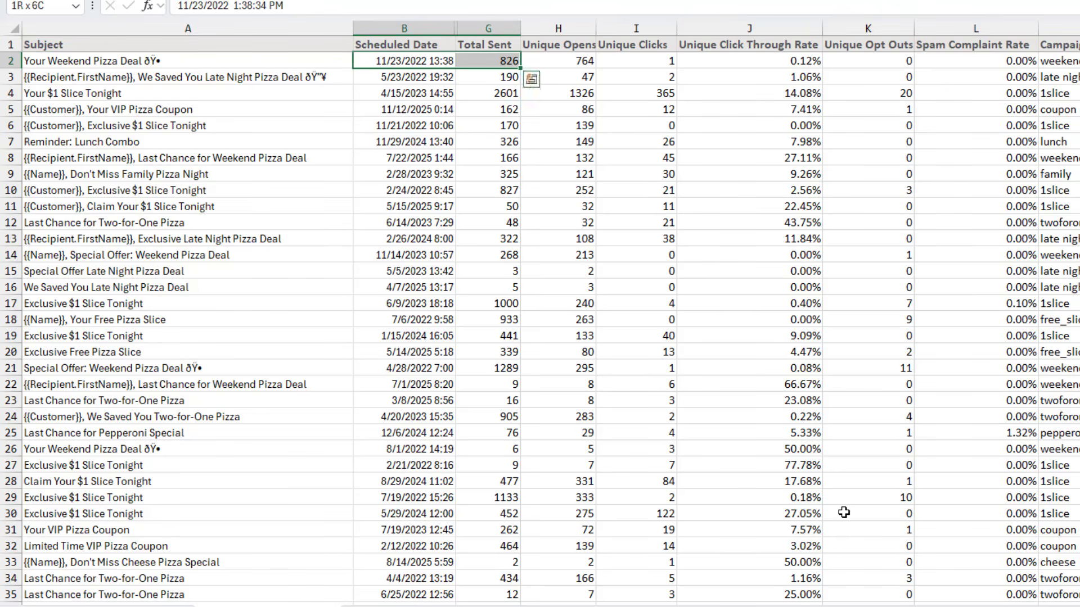
{"action": "key", "text": "ctrl+shift+0"}
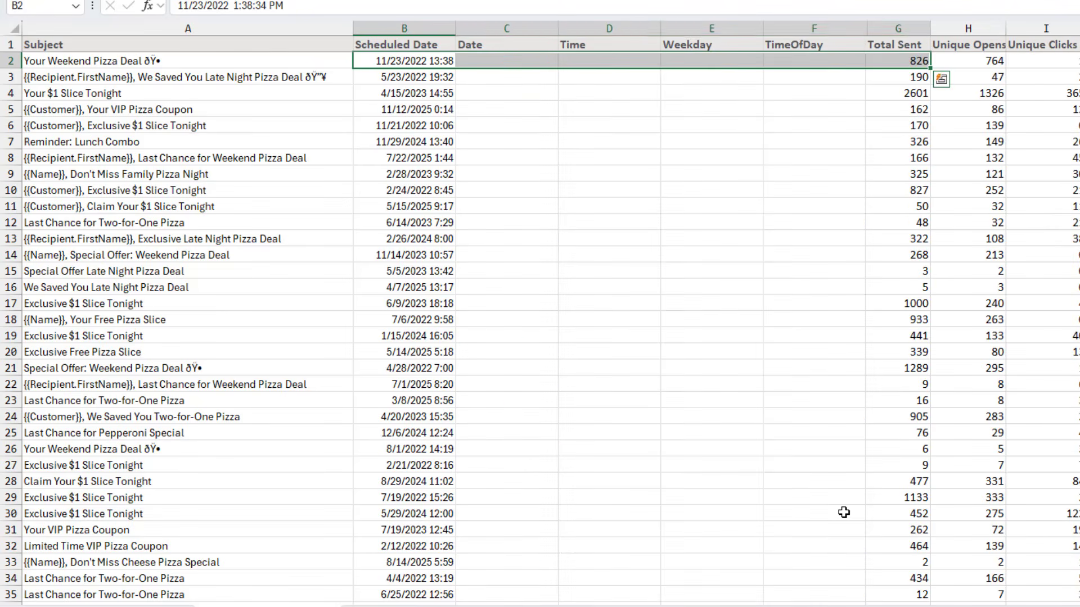
Enter =INT(B2) in the first Date cell to extract the date from the scheduled date
{"action": "key", "text": "Right"}
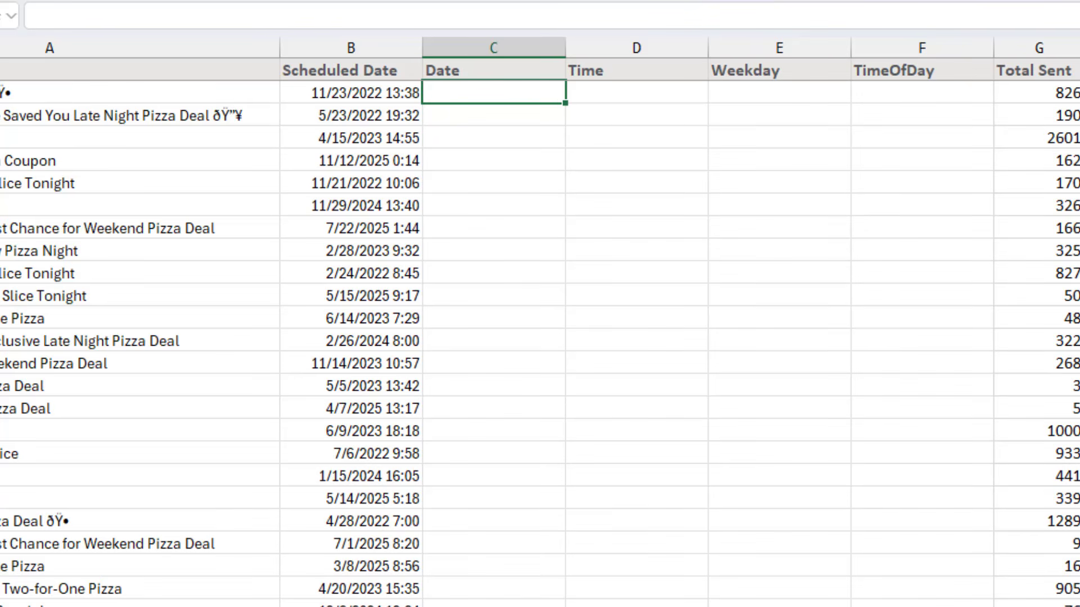
{"action": "key", "text": "Left"}
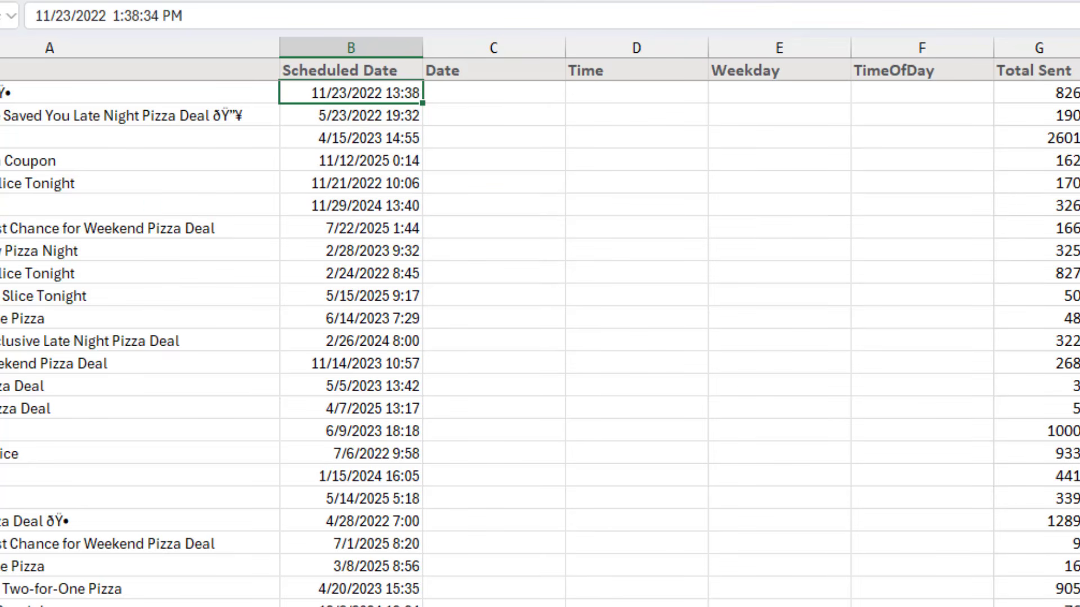
{"action": "key", "text": "Right"}
{"action": "type", "text": "=INT("}
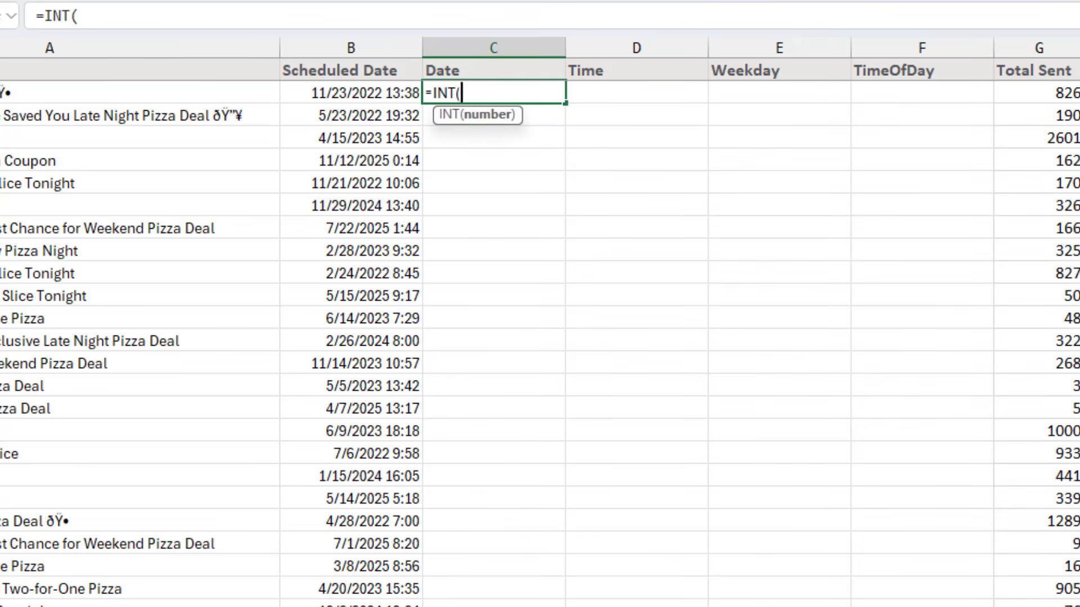
{"action": "key", "text": "Left"}
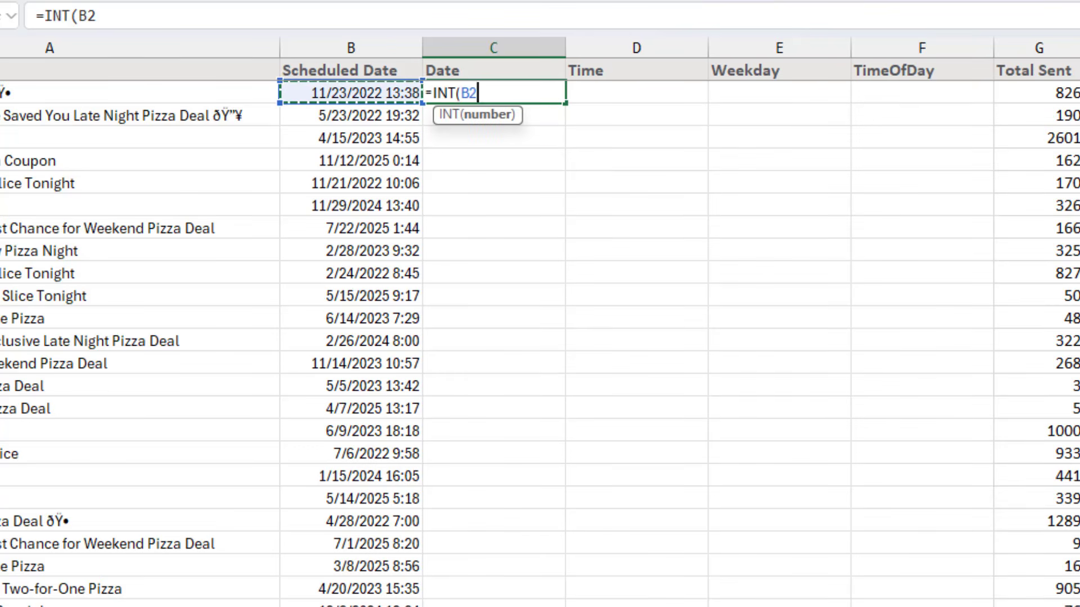
{"action": "type", "text": ")"}
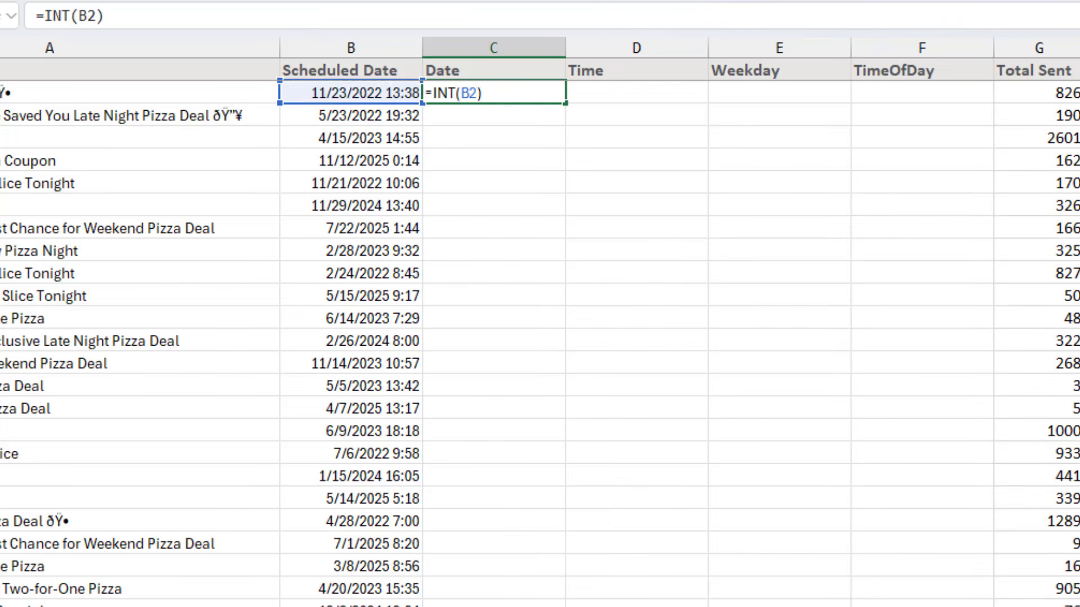
{"action": "key", "text": "ctrl+Return"}
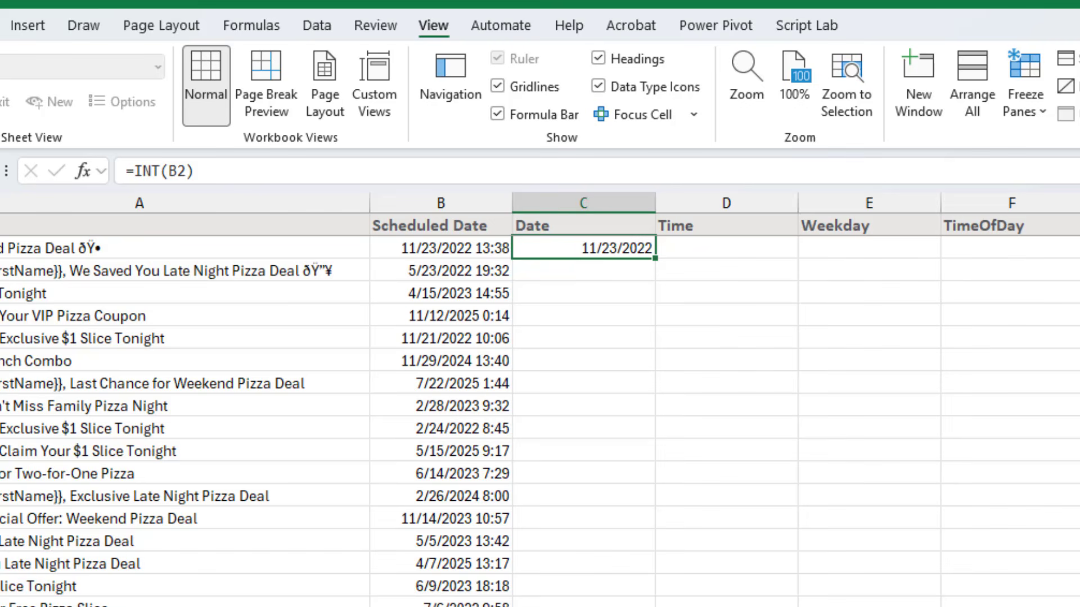
Format the first Date cell as Short Date and fill its formula down the whole Date column
{"action": "left_click", "coordinate": [743, 67]}
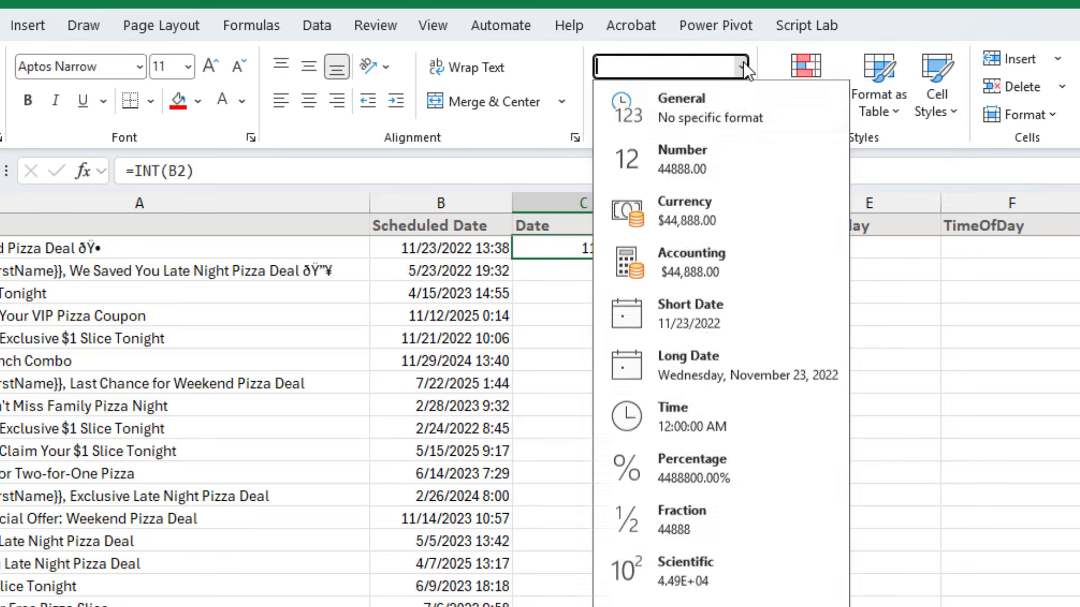
{"action": "left_click", "coordinate": [687, 114]}
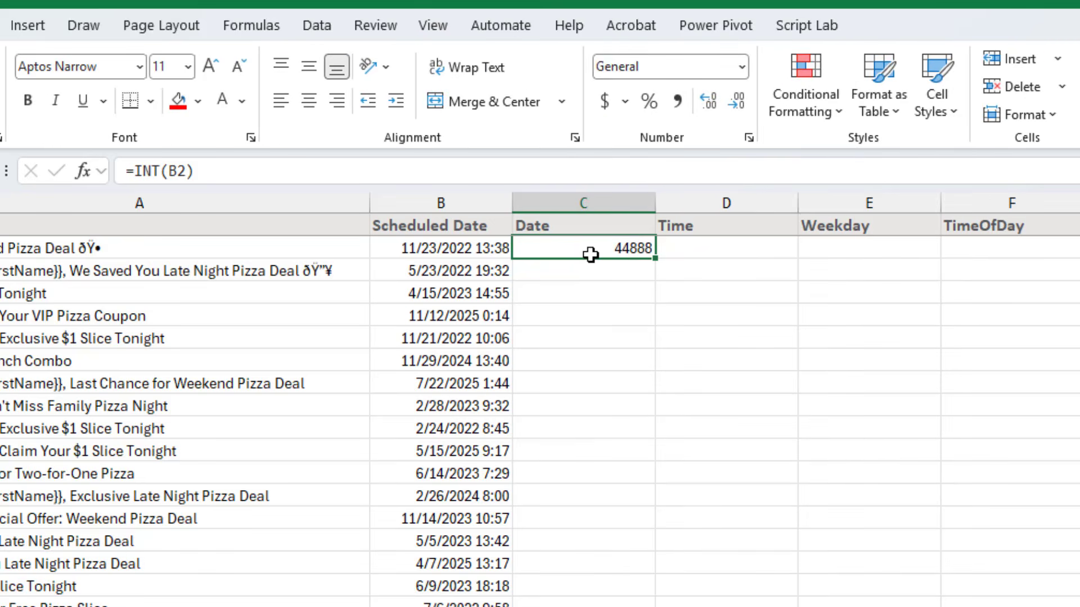
{"action": "left_click", "coordinate": [743, 64]}
{"action": "left_click", "coordinate": [714, 313]}
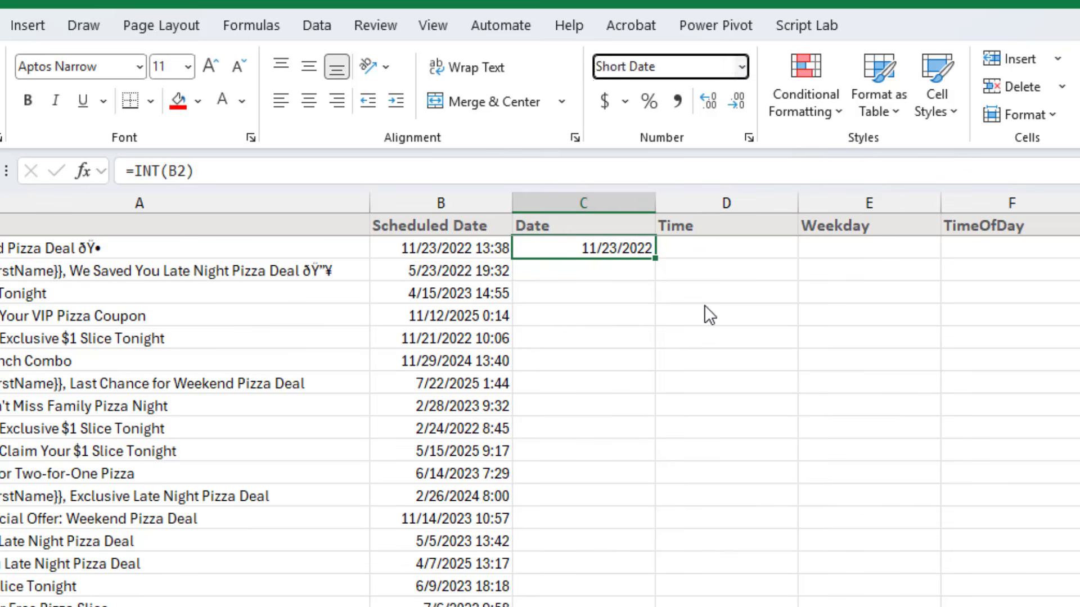
{"action": "double_click", "coordinate": [657, 258]}
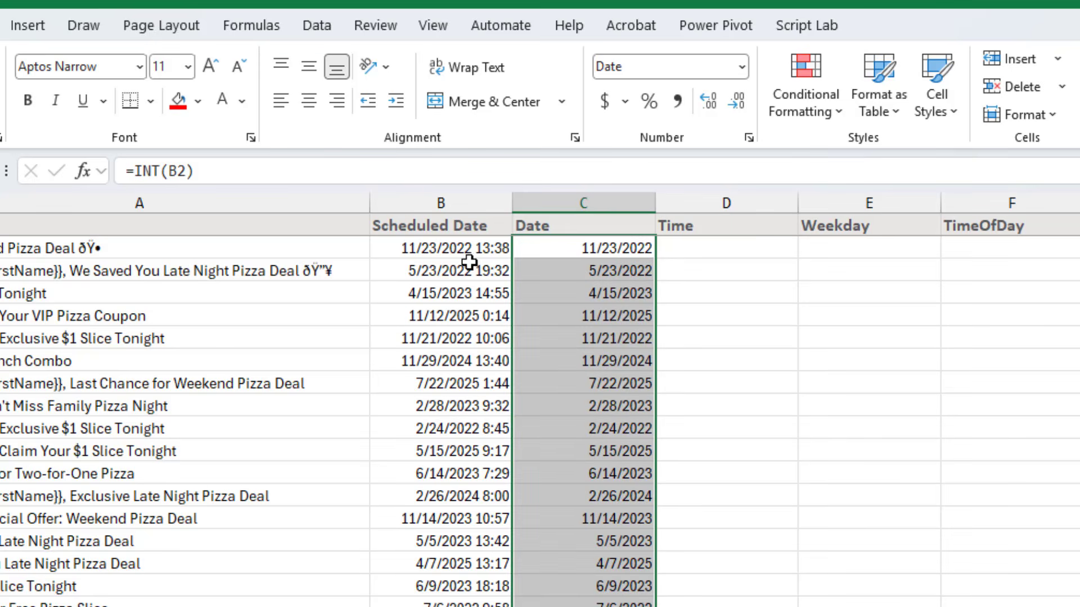
Enter =B2-C2 in the first Time cell to extract the time from the scheduled date
{"action": "left_click", "coordinate": [674, 253]}
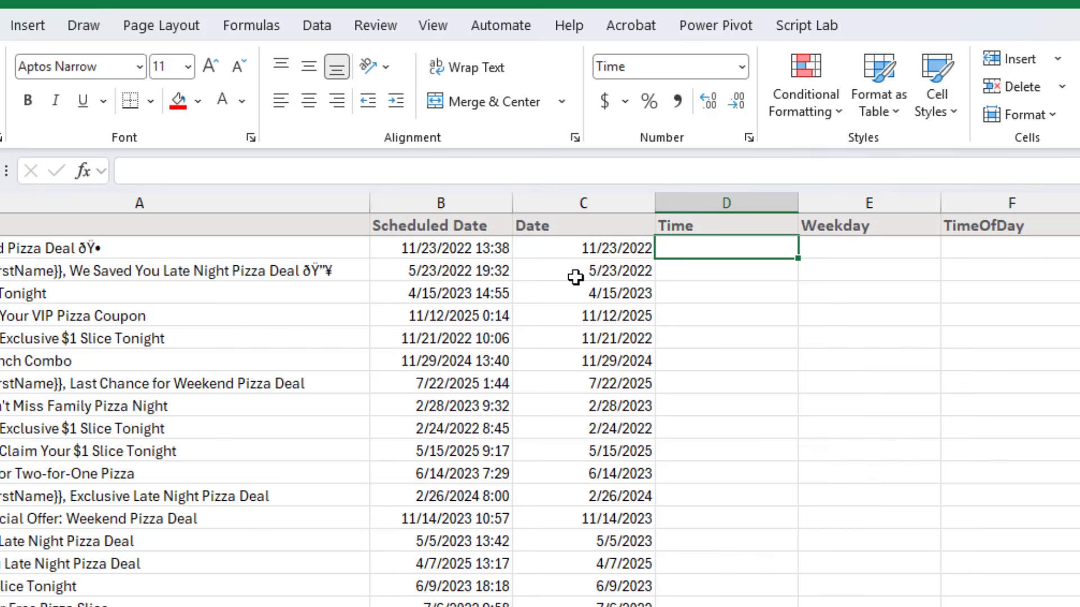
{"action": "type", "text": "="}
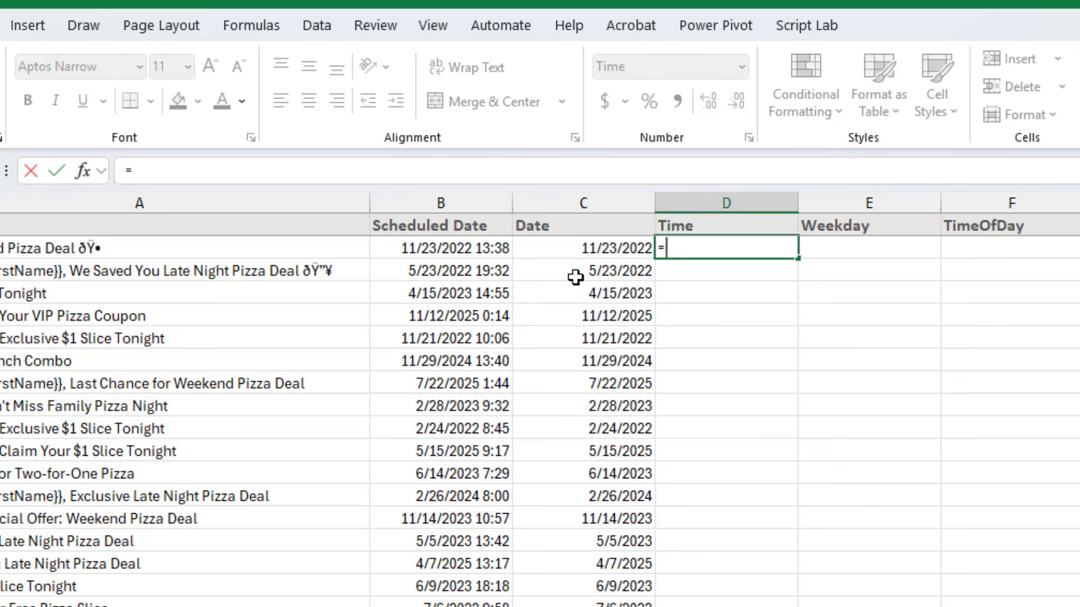
{"action": "key", "text": "Left"}
{"action": "key", "text": "Left"}
{"action": "type", "text": "-"}
{"action": "key", "text": "Left"}
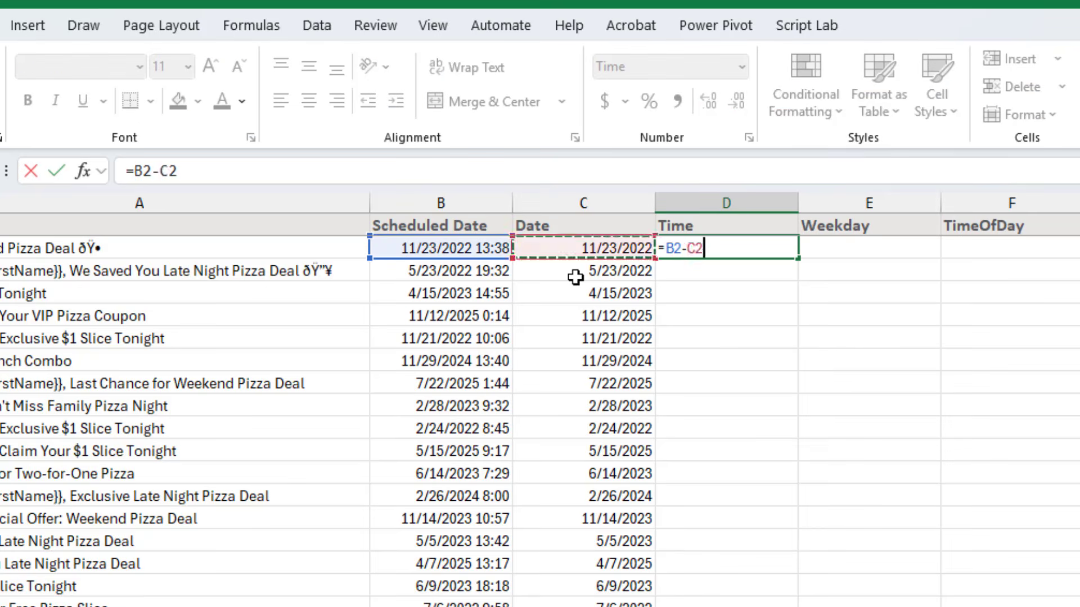
{"action": "key", "text": "Return"}
{"action": "key", "text": "Up"}
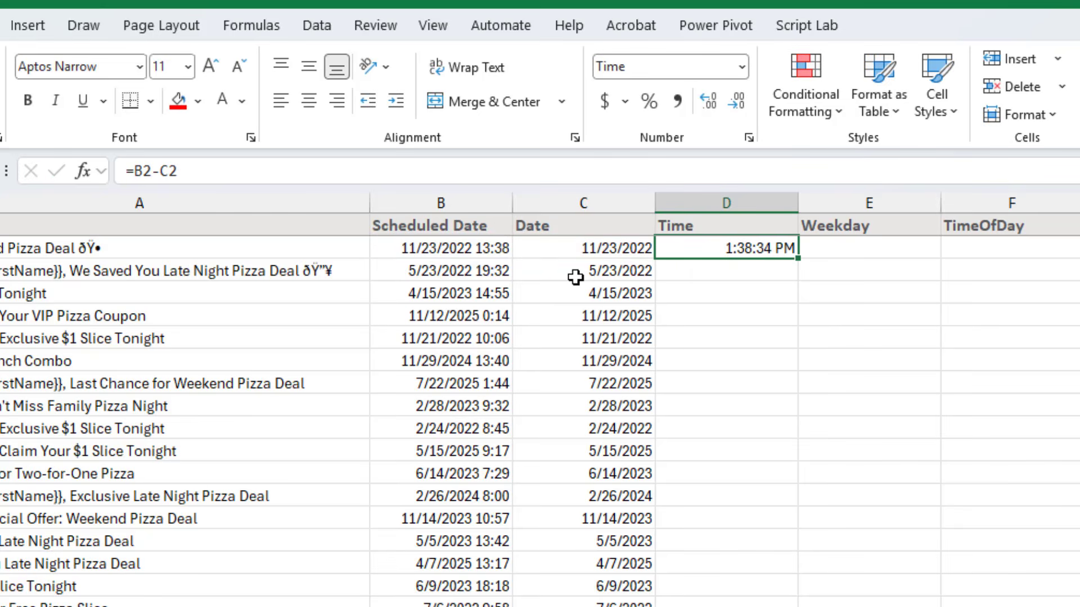
Format the first Time cell as Time and fill its formula down the whole Time column
{"action": "left_click", "coordinate": [741, 67]}
{"action": "left_click", "coordinate": [710, 103]}
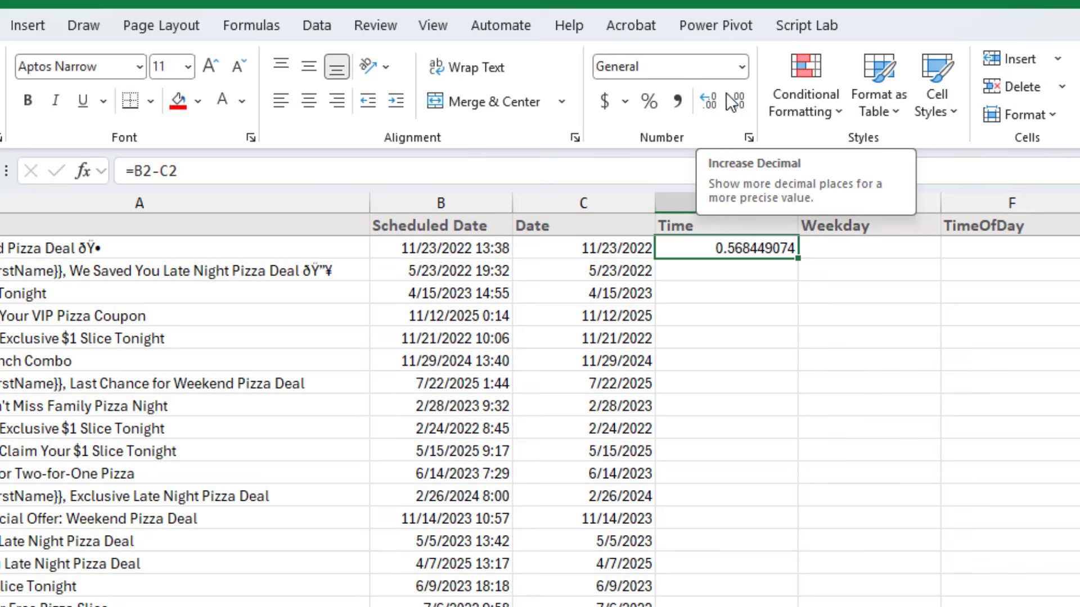
{"action": "left_click", "coordinate": [740, 65]}
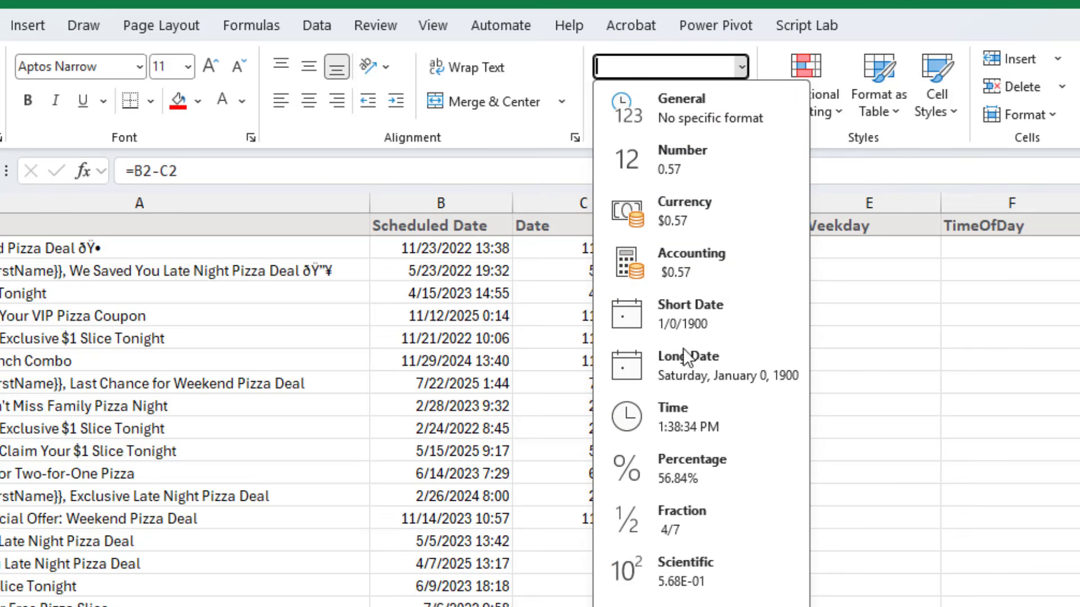
{"action": "left_click", "coordinate": [682, 428]}
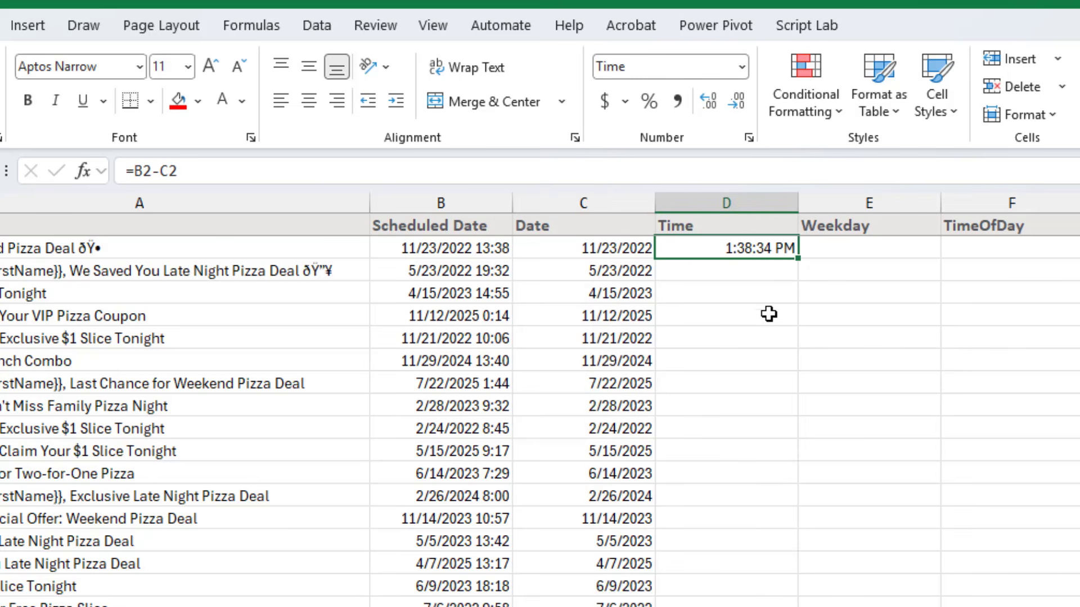
{"action": "double_click", "coordinate": [799, 259]}
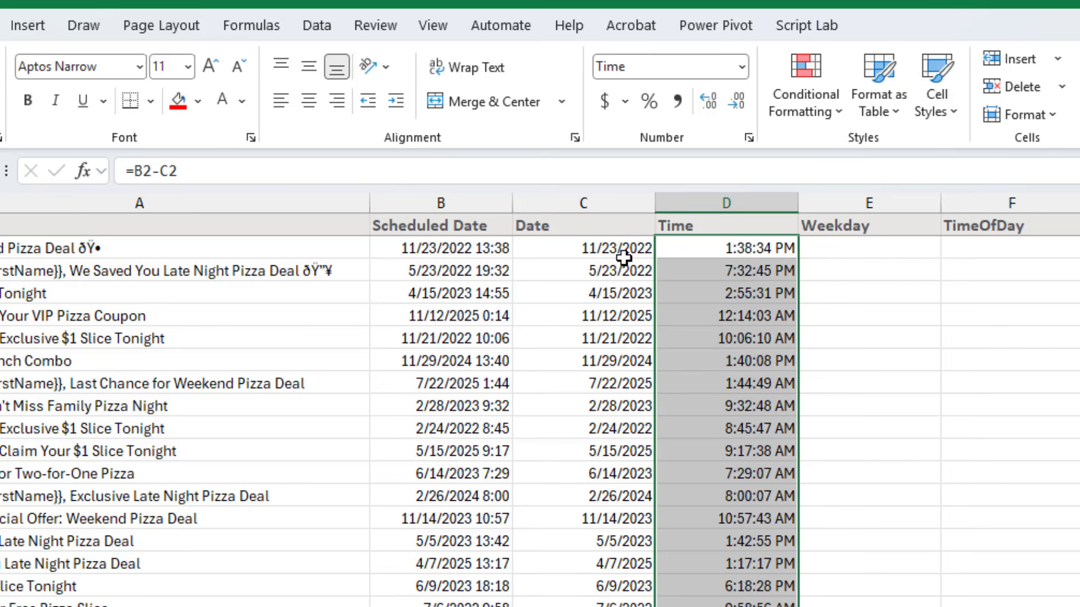
Enter =TEXT(C2,"DDDD") in the first Weekday cell to return the full day name
{"action": "left_click", "coordinate": [840, 248]}
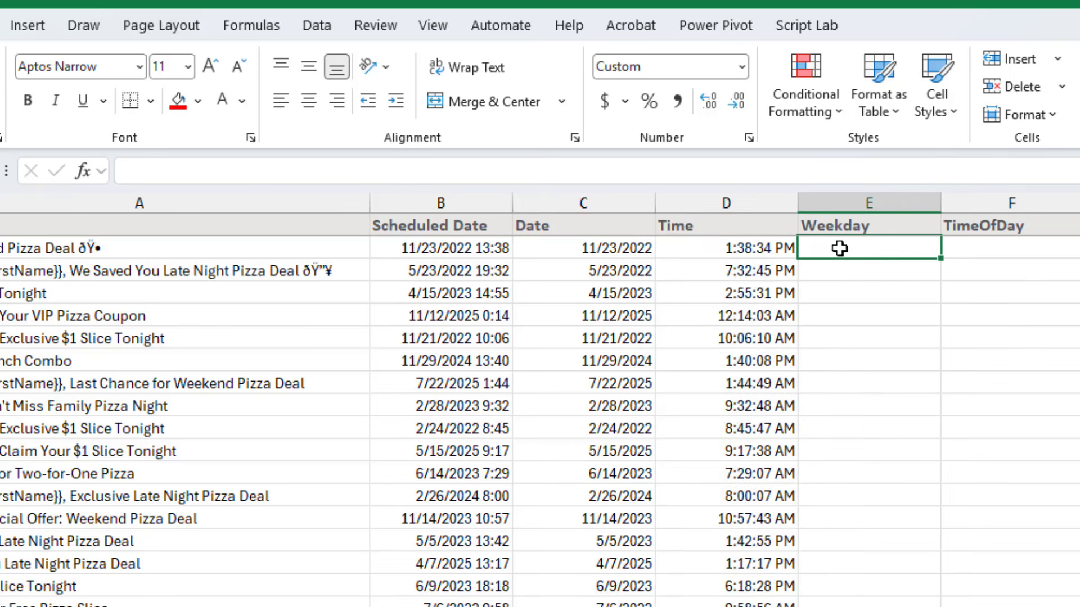
{"action": "type", "text": "=text("}
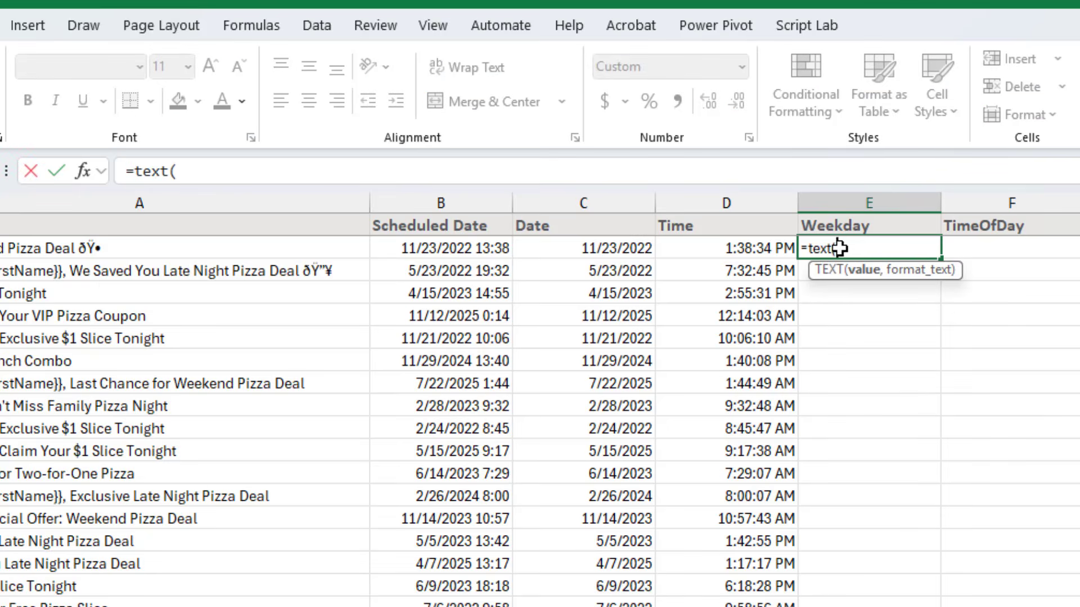
{"action": "key", "text": "Left"}
{"action": "key", "text": "Left"}
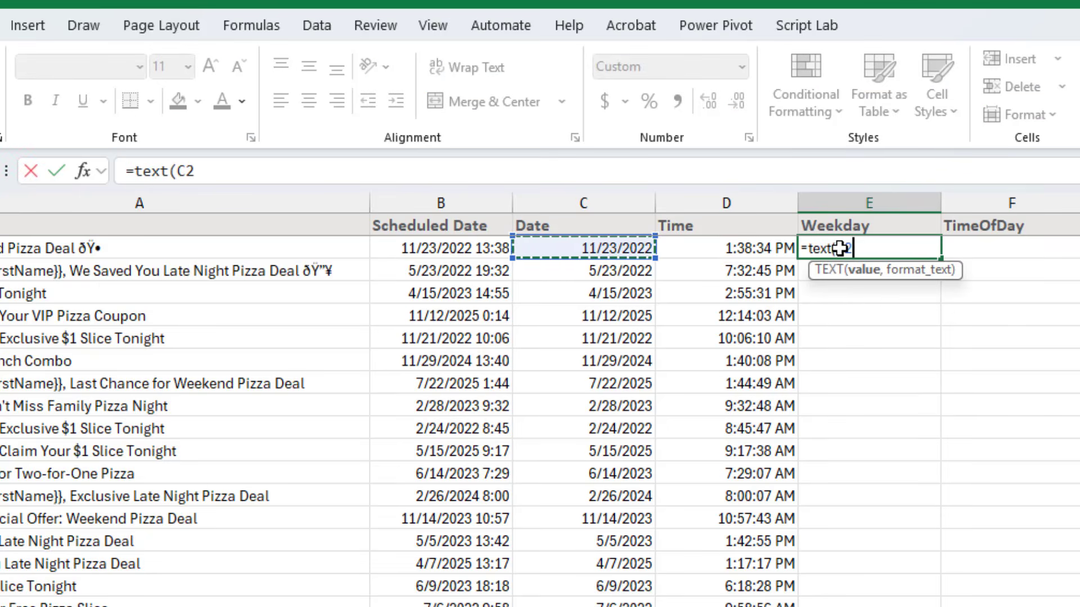
{"action": "type", "text": ",\""}
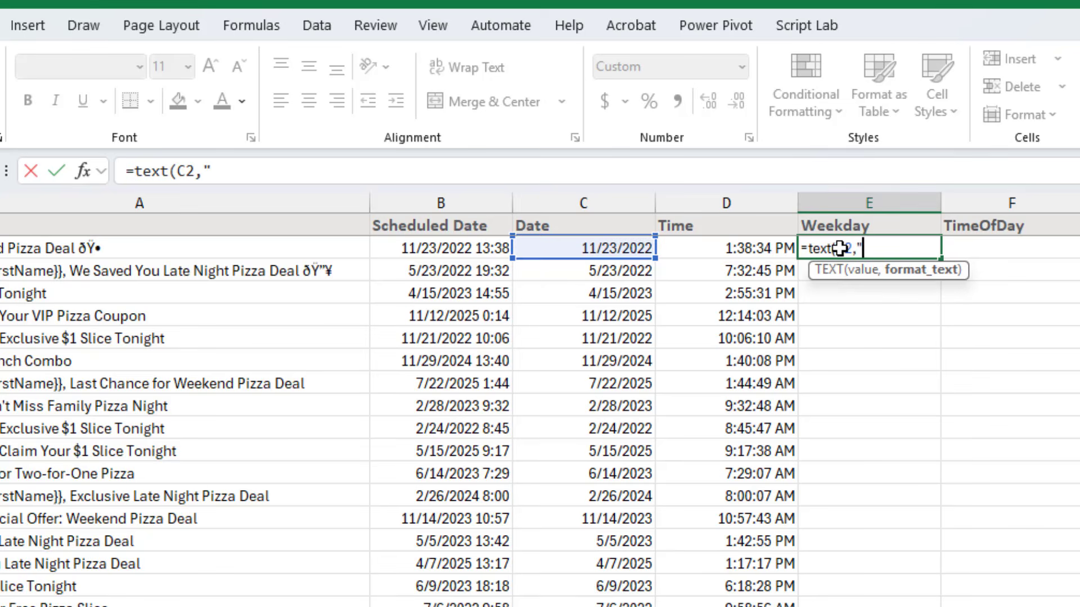
{"action": "type", "text": "DDDD\""}
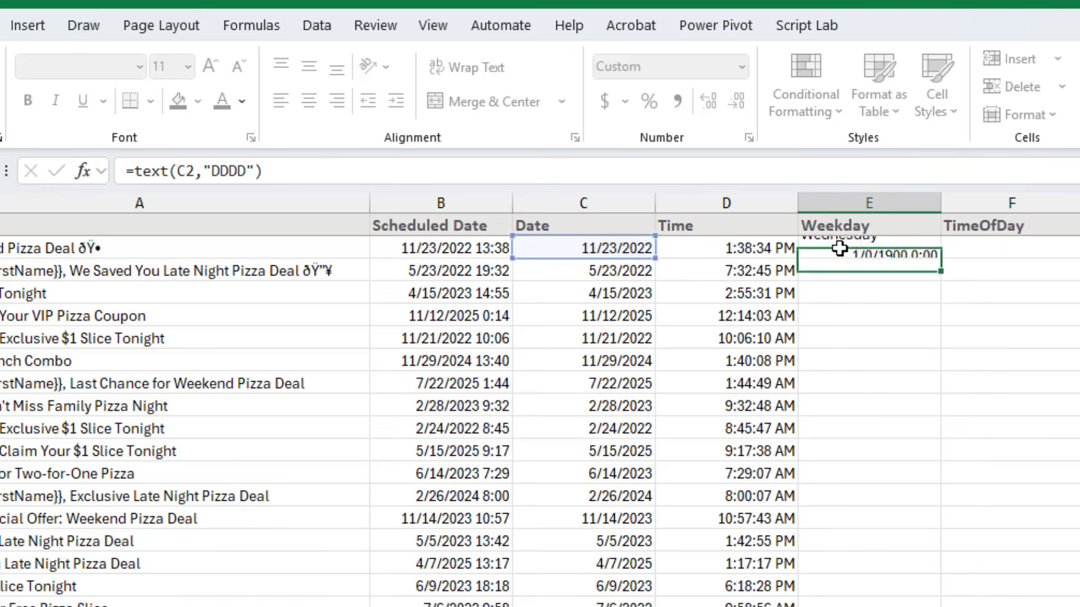
{"action": "key", "text": "ctrl+Return"}
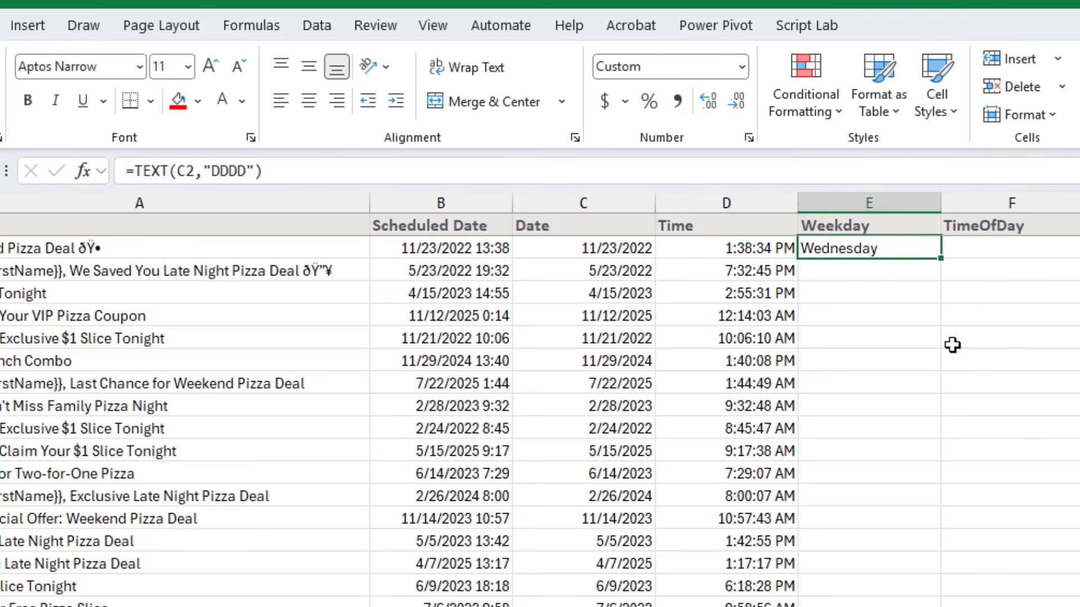
Change the weekday formula's format code to "DDD" for abbreviated day names
{"action": "key", "text": "F2"}
{"action": "key", "text": "Left"}
{"action": "key", "text": "Left"}
{"action": "key", "text": "BackSpace"}
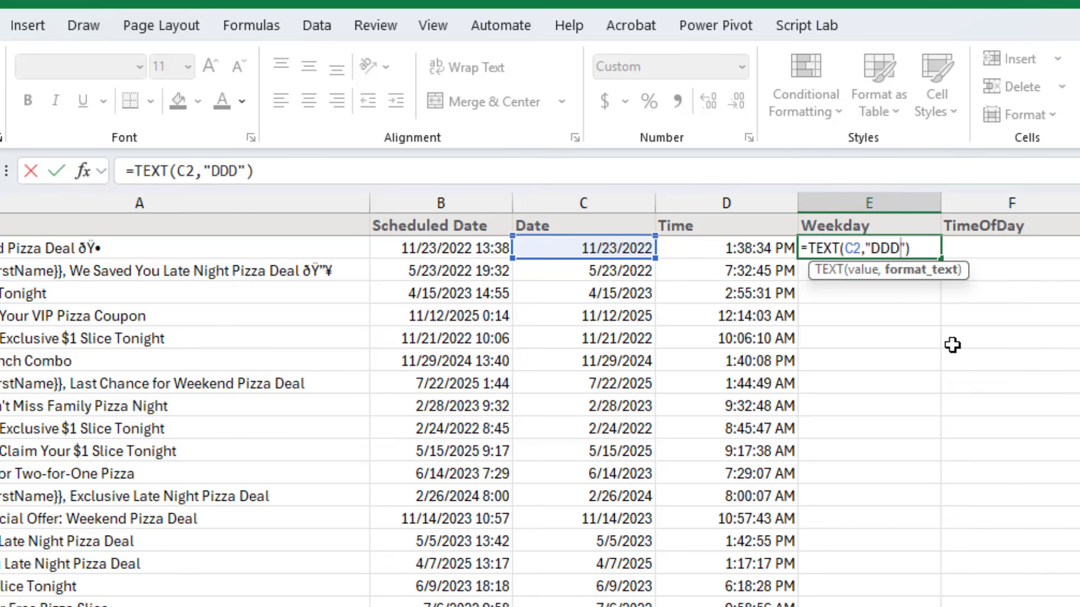
{"action": "key", "text": "Return"}
{"action": "key", "text": "Up"}
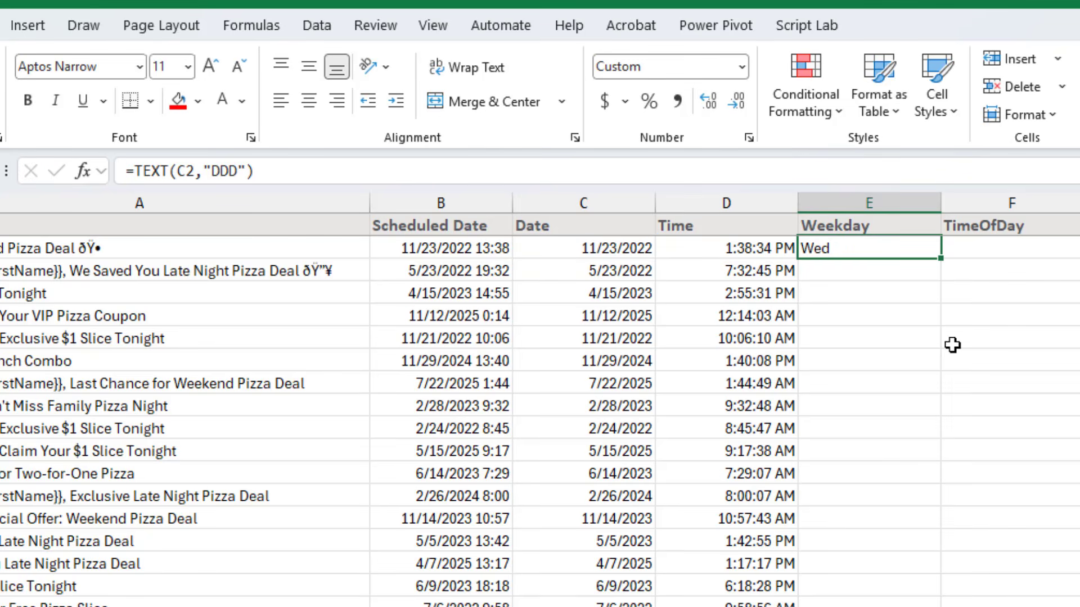
Restore the "DDDD" format code and fill the Weekday formula down the whole column
{"action": "key", "text": "F2"}
{"action": "key", "text": "Left"}
{"action": "key", "text": "Left"}
{"action": "type", "text": "D"}
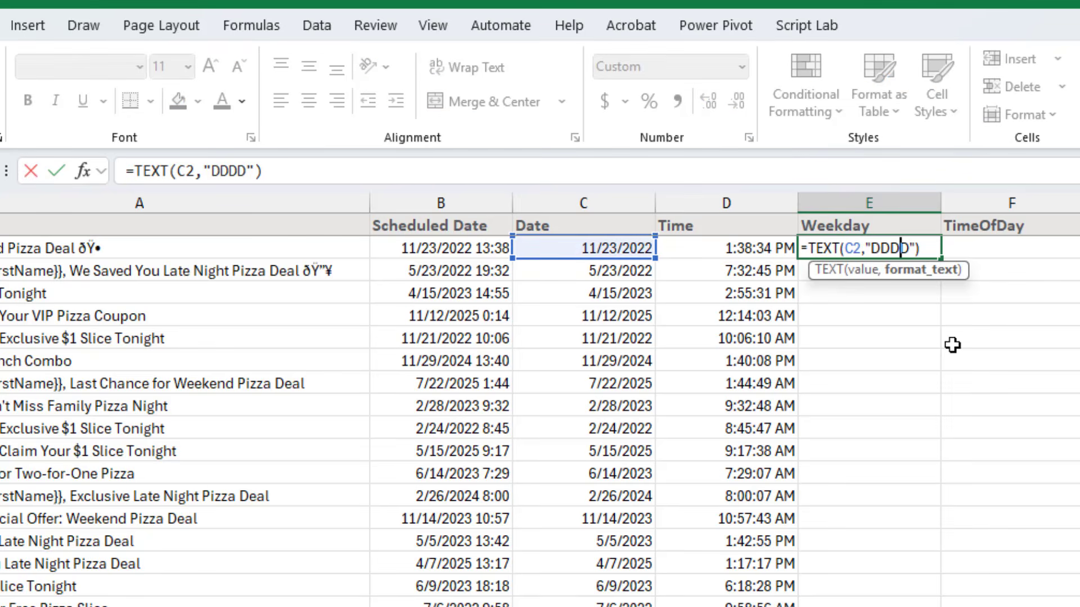
{"action": "key", "text": "ctrl+Return"}
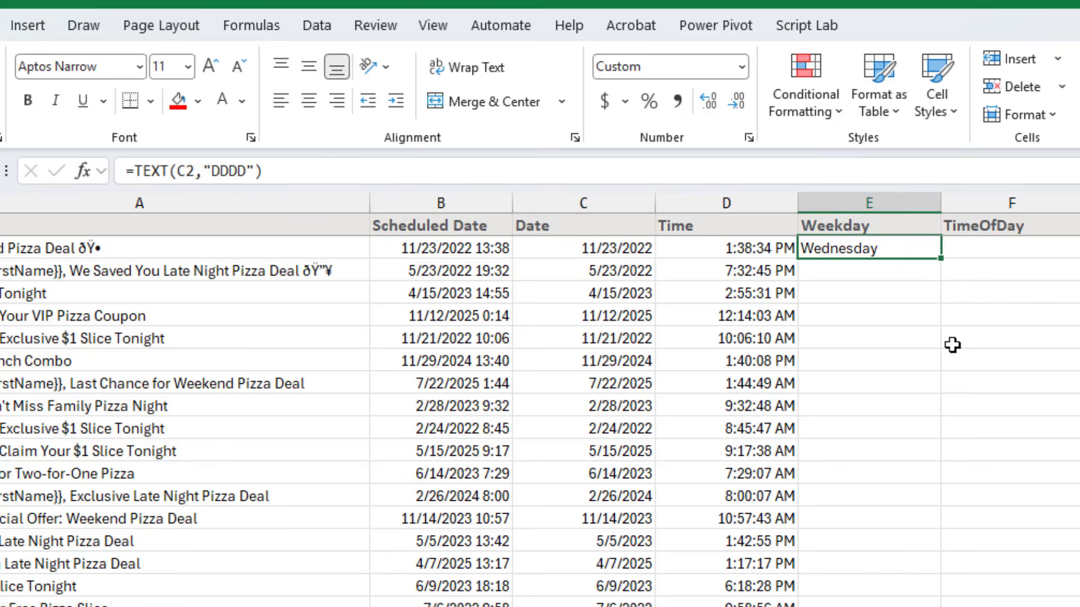
{"action": "double_click", "coordinate": [943, 257]}
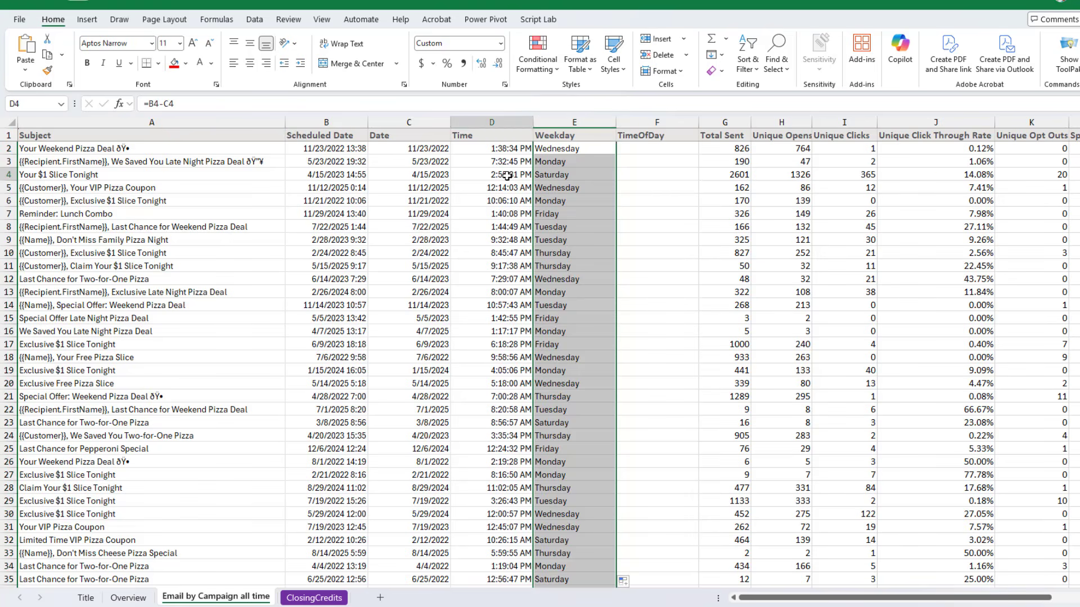
Add a new worksheet and rename it TimeLookup
{"action": "left_click", "coordinate": [766, 293]}
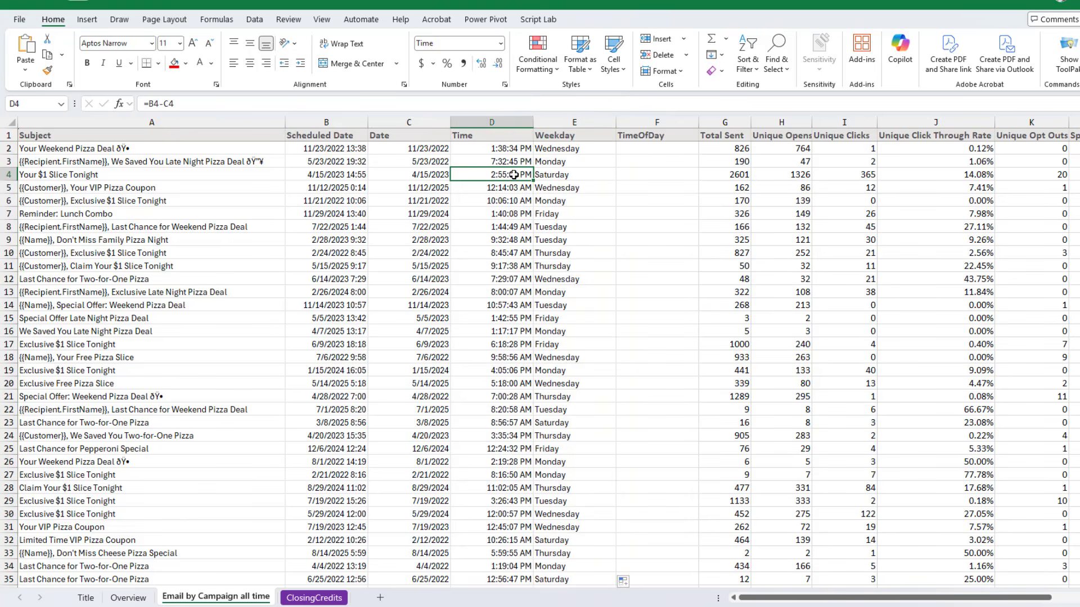
{"action": "key", "text": "alt+w"}
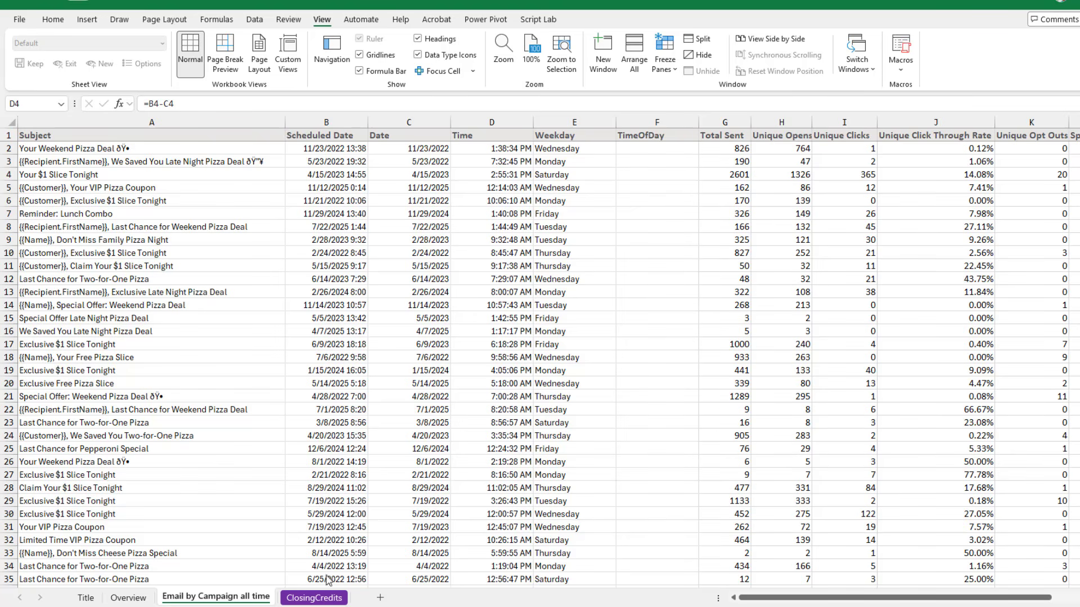
{"action": "key", "text": "Escape"}
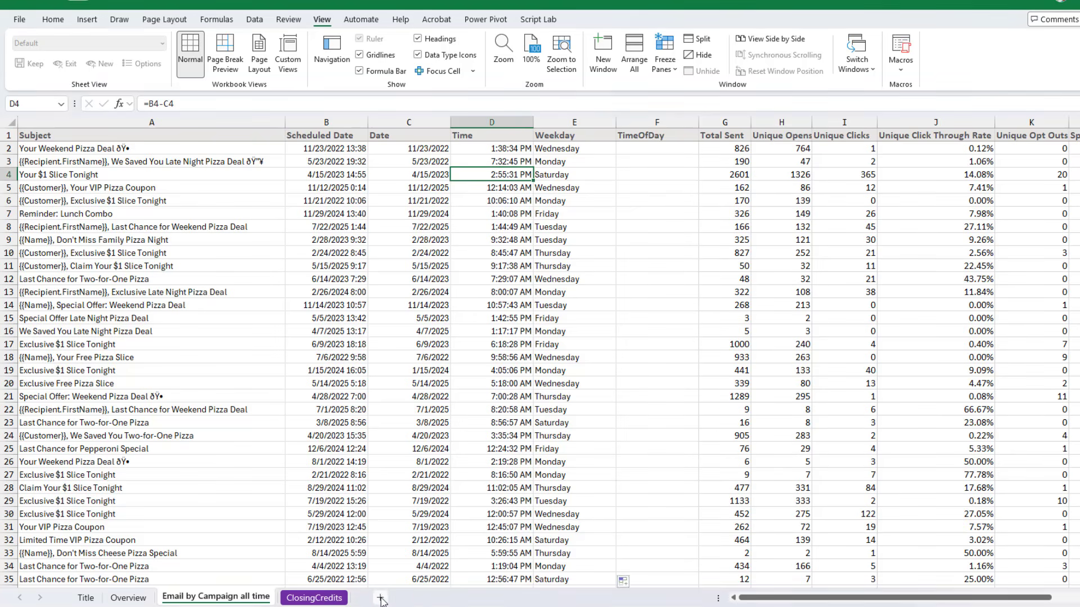
{"action": "left_click", "coordinate": [381, 598]}
{"action": "double_click", "coordinate": [298, 598]}
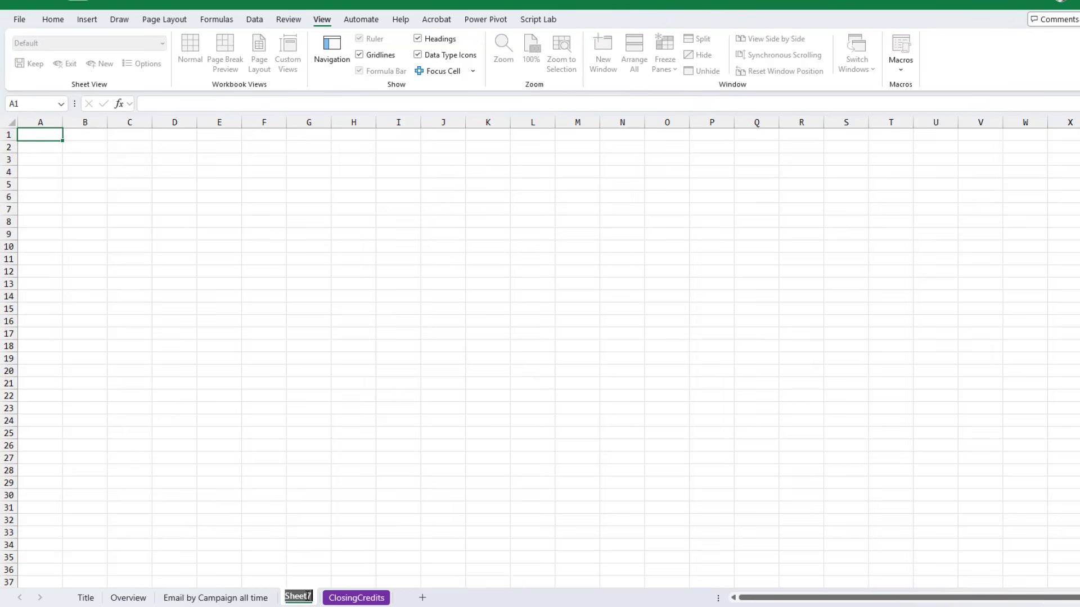
{"action": "type", "text": "TimeBook"}
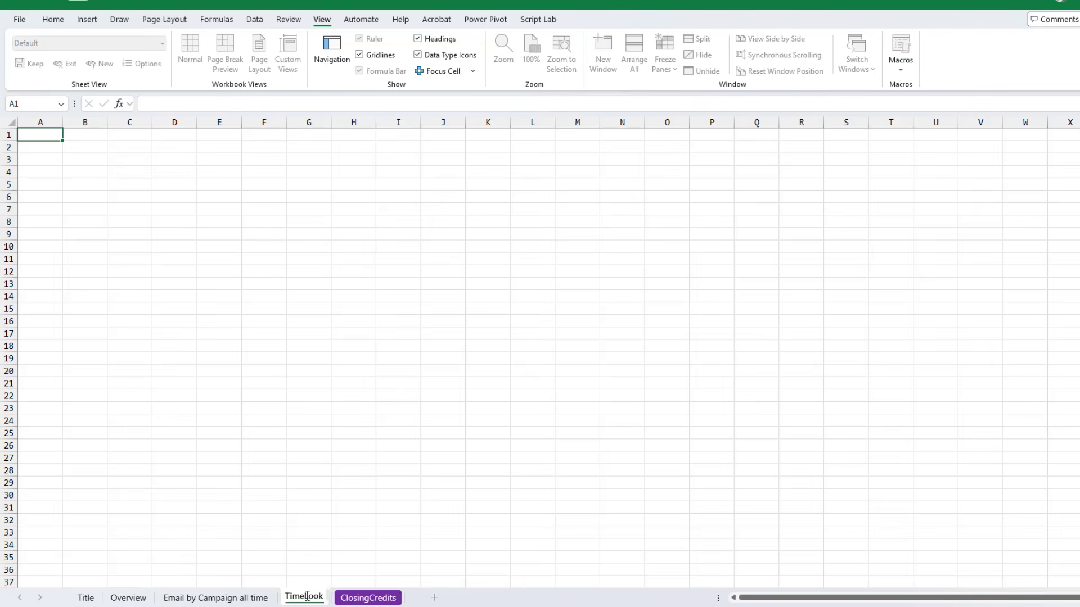
{"action": "type", "text": "up"}
{"action": "key", "text": "Return"}
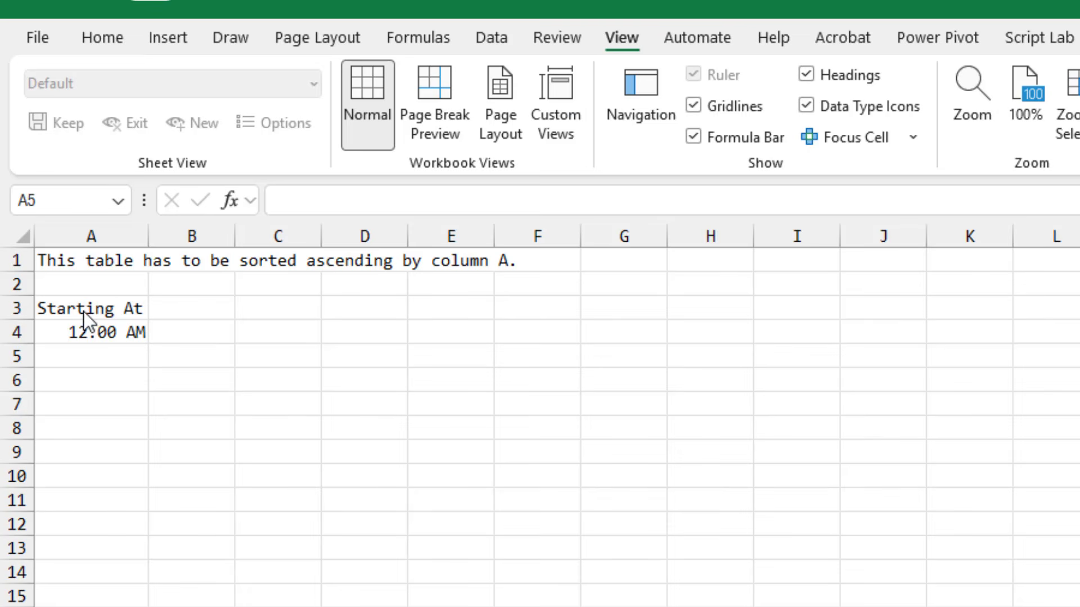
Enter the start times 6 AM, 8 AM, 12 PM, 4 PM and 8 PM below 12:00 AM in the Starting At column
{"action": "left_click", "coordinate": [111, 331]}
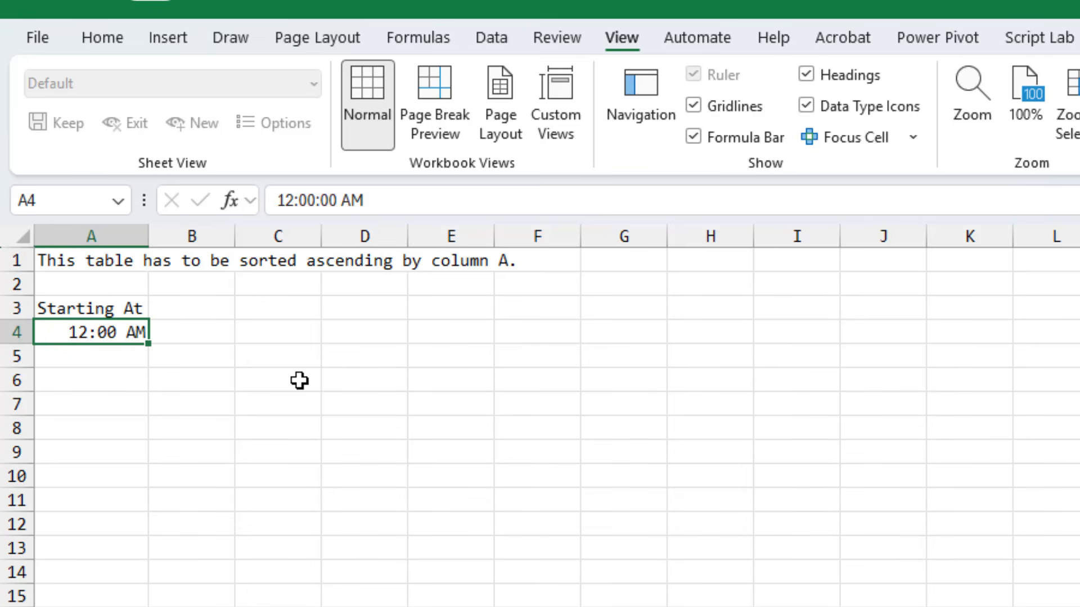
{"action": "key", "text": "Down"}
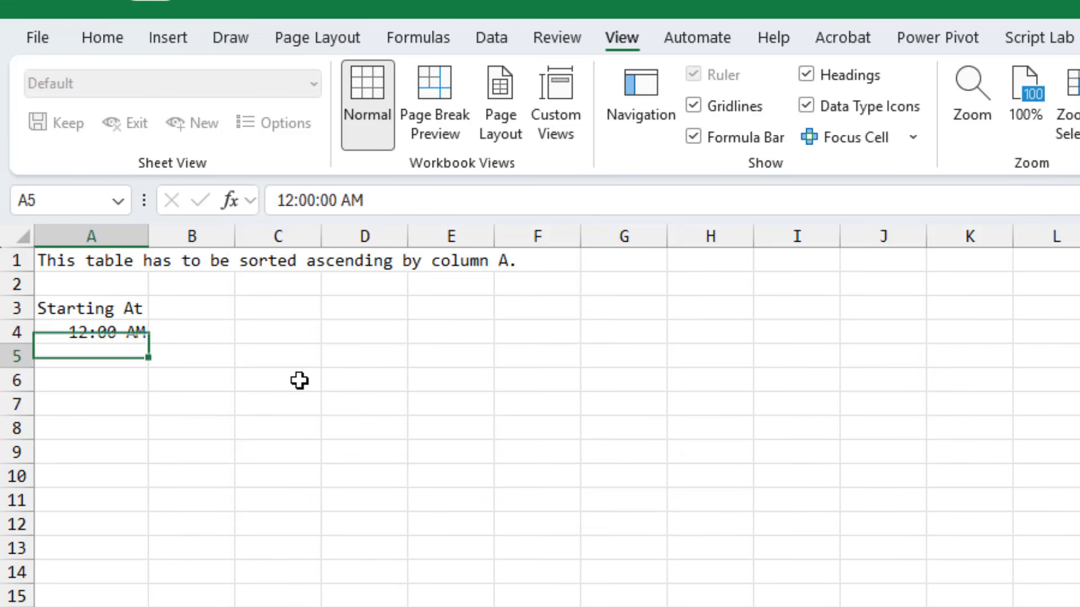
{"action": "type", "text": "6 AM"}
{"action": "key", "text": "Return"}
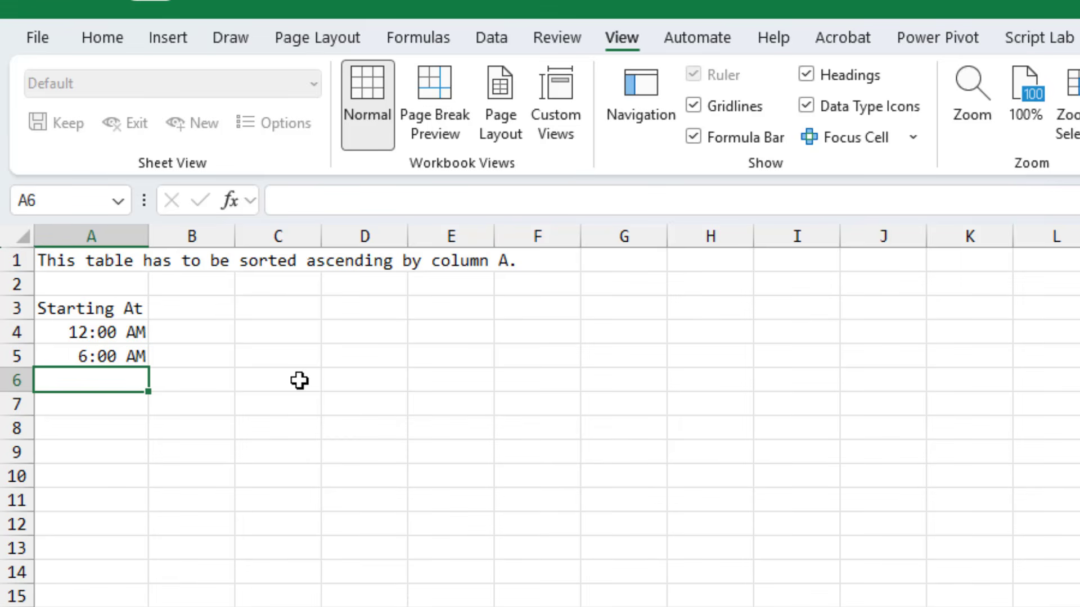
{"action": "type", "text": "8 AM"}
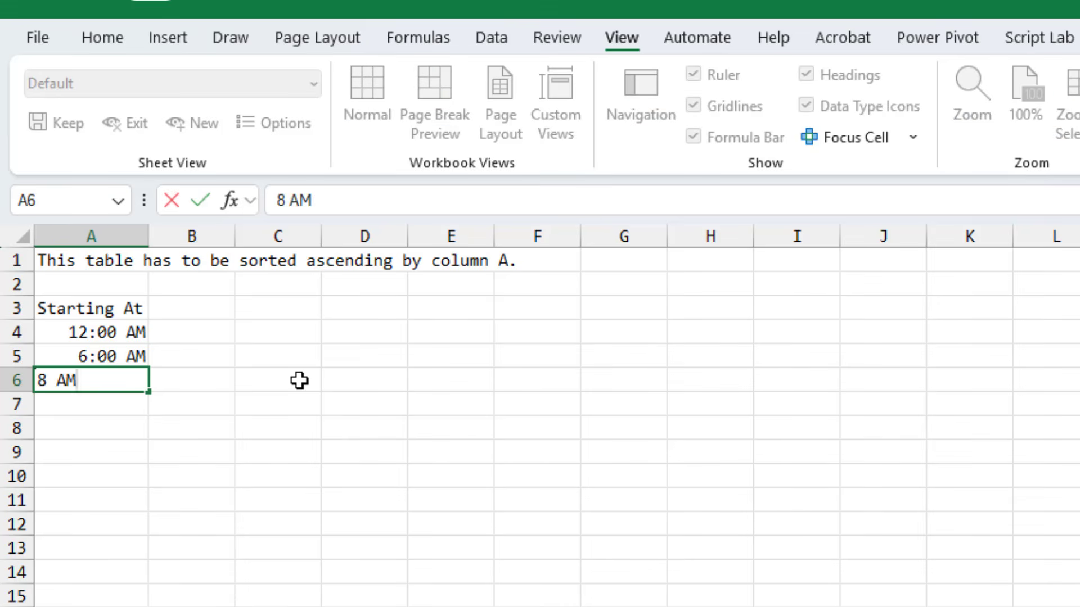
{"action": "key", "text": "Return"}
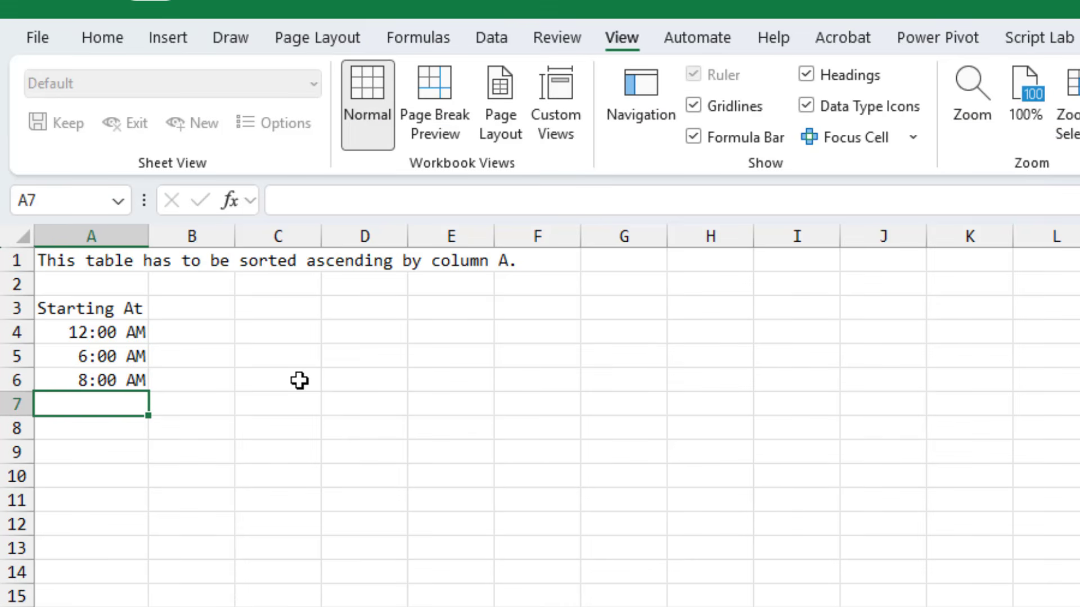
{"action": "type", "text": "12 PM"}
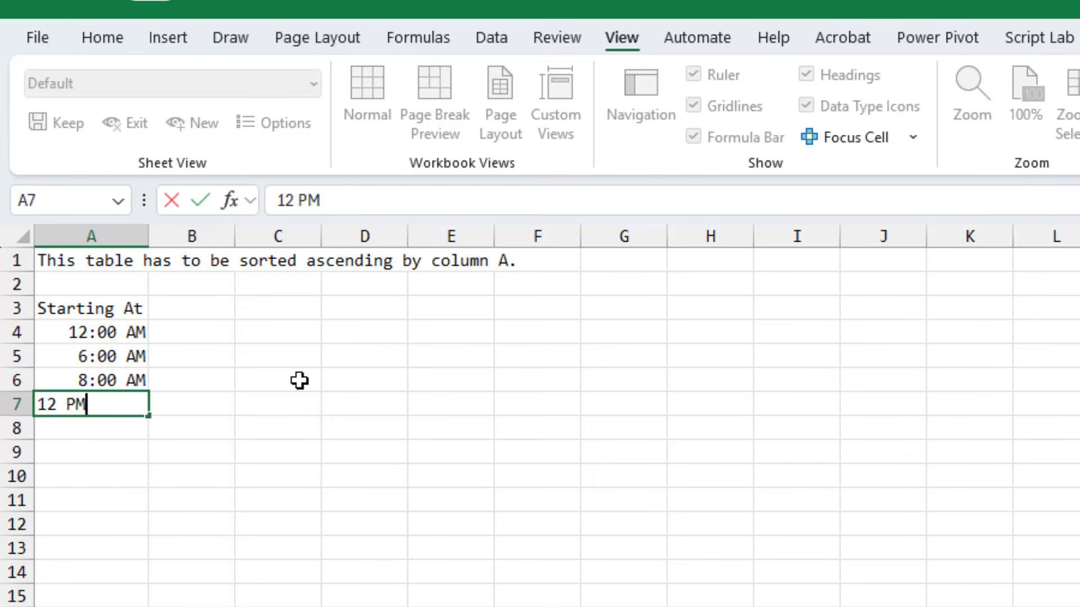
{"action": "key", "text": "Return"}
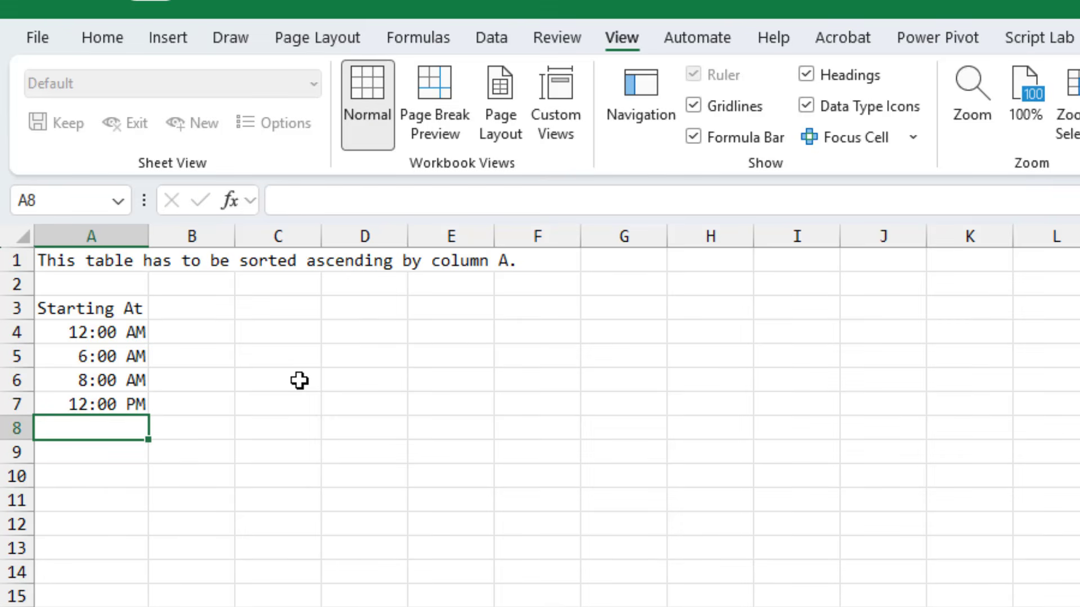
{"action": "type", "text": "4 PM"}
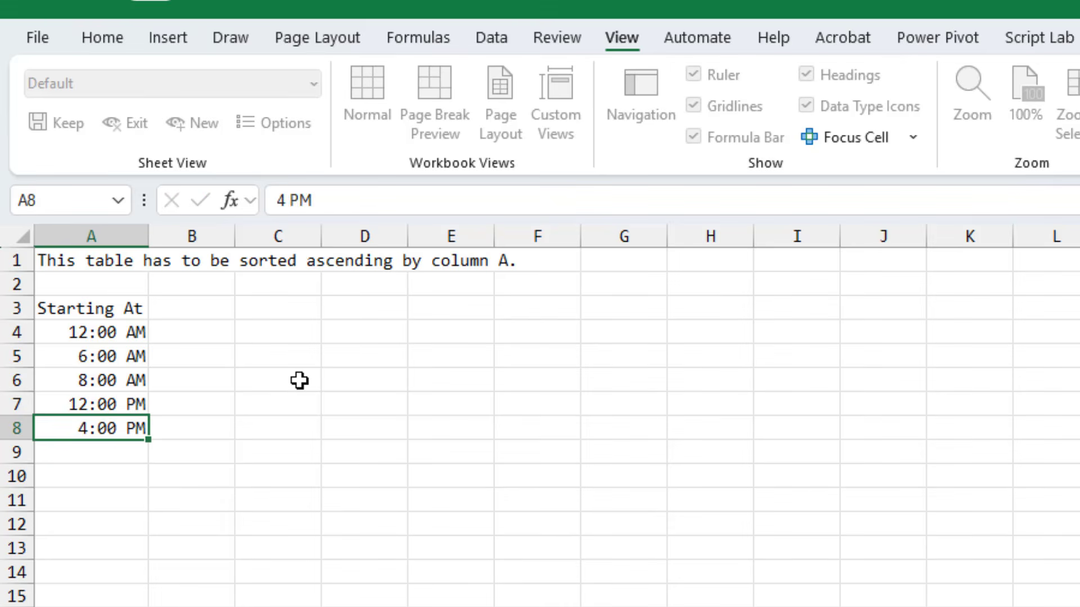
{"action": "key", "text": "Return"}
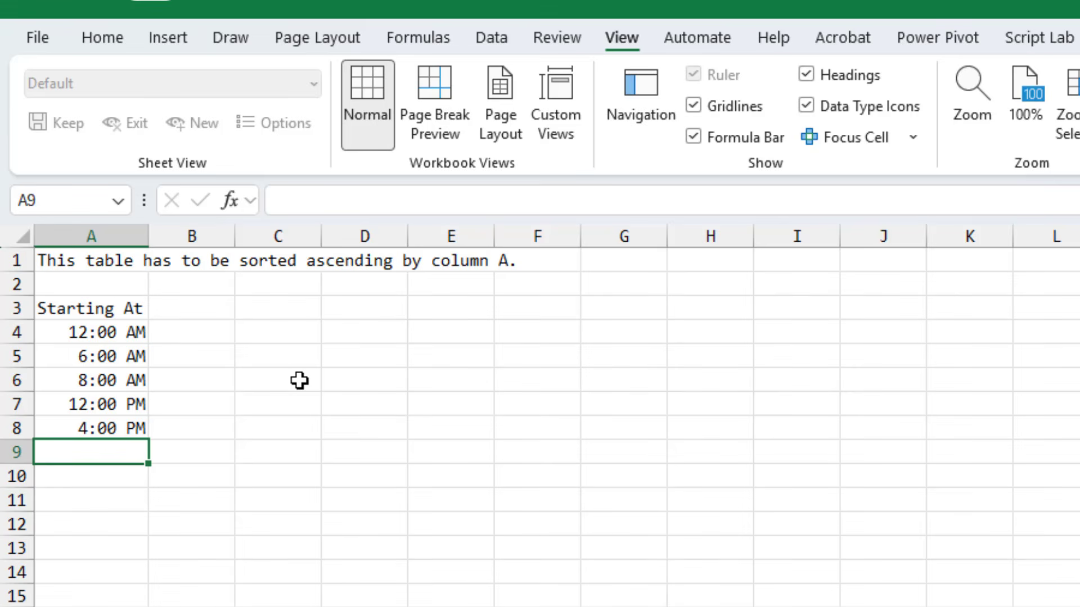
{"action": "type", "text": "8 PM"}
{"action": "key", "text": "Return"}
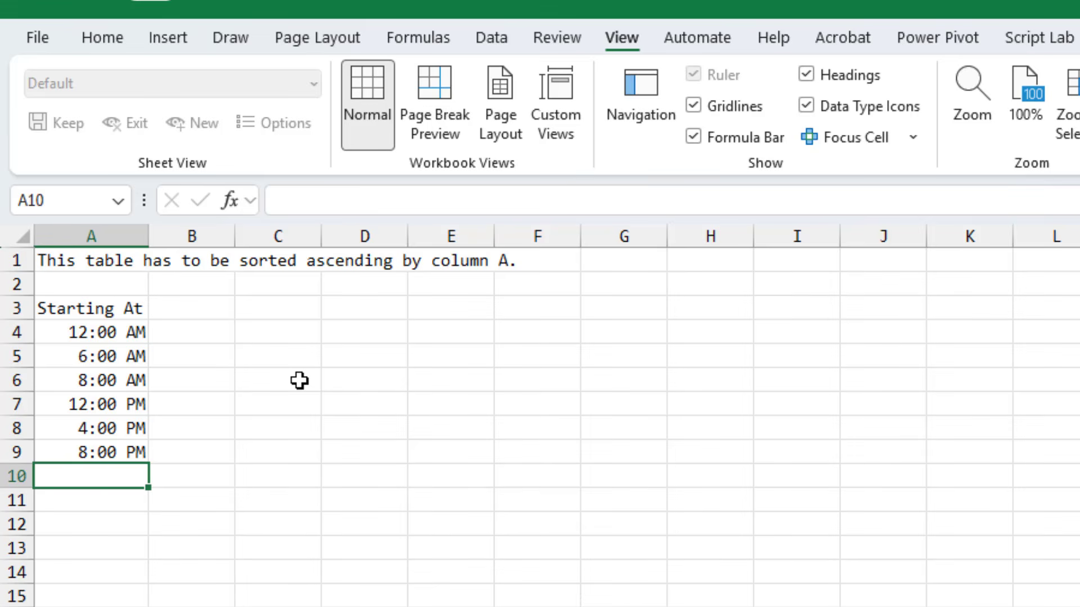
Add a Day Part header beside Starting At and paste the labels A. 12-6 AM through F. 8PM-Midnight next to the times
{"action": "key", "text": "Up"}
{"action": "key", "text": "Up"}
{"action": "key", "text": "Up"}
{"action": "key", "text": "Up"}
{"action": "key", "text": "Up"}
{"action": "key", "text": "Up"}
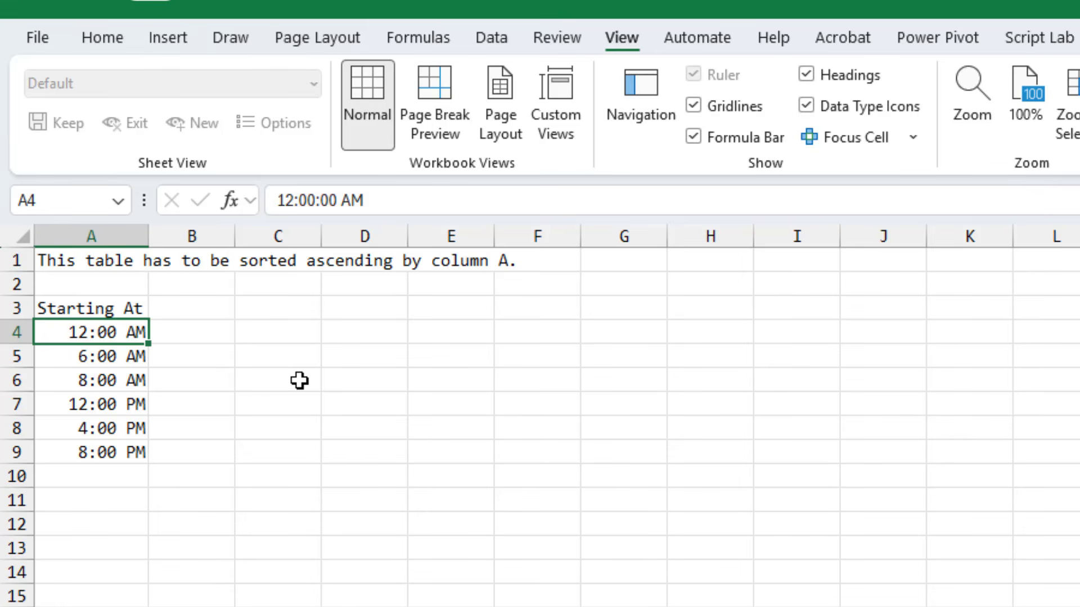
{"action": "key", "text": "Up"}
{"action": "key", "text": "Right"}
{"action": "type", "text": "Day Part"}
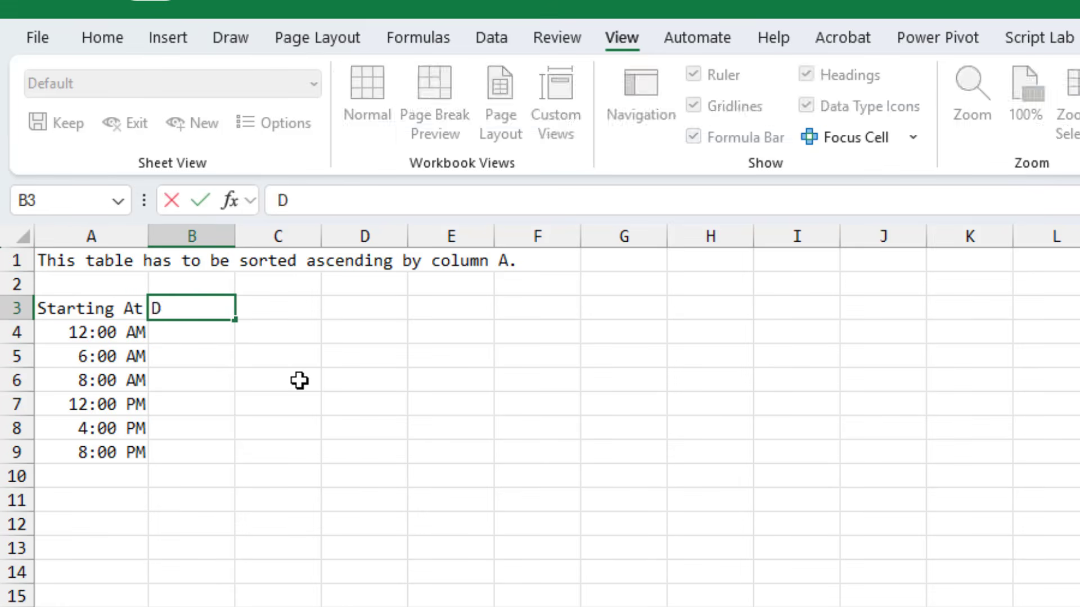
{"action": "key", "text": "Return"}
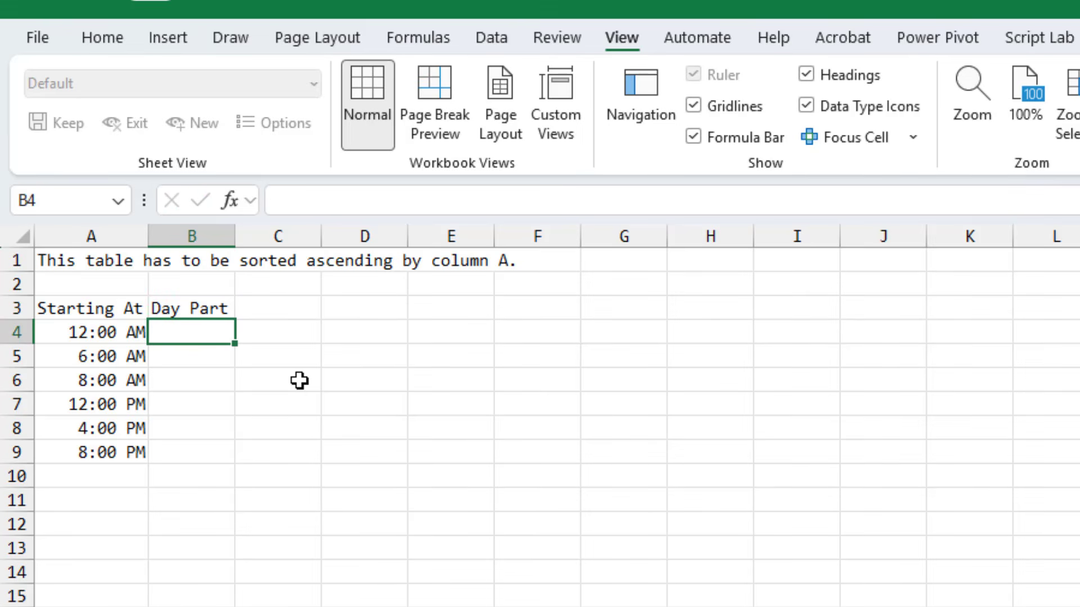
{"action": "type", "text": "A. 12-6 AM B. 6-8 AM C. 8AM-Noon D. Noon-4PM E. 4PM-8PM F. 8PM-Midnight"}
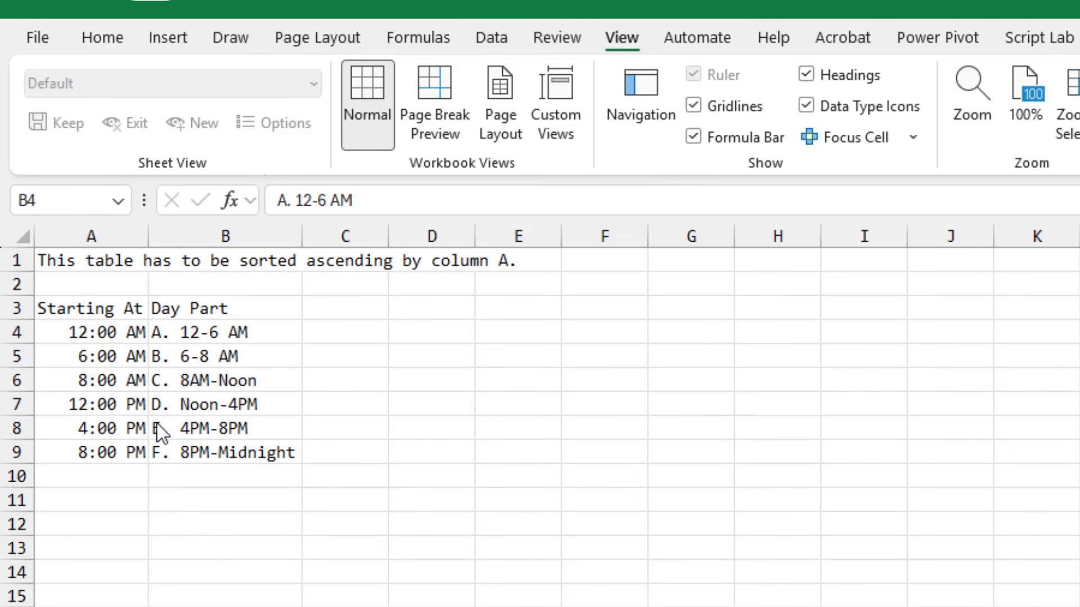
{"action": "left_click", "coordinate": [160, 337]}
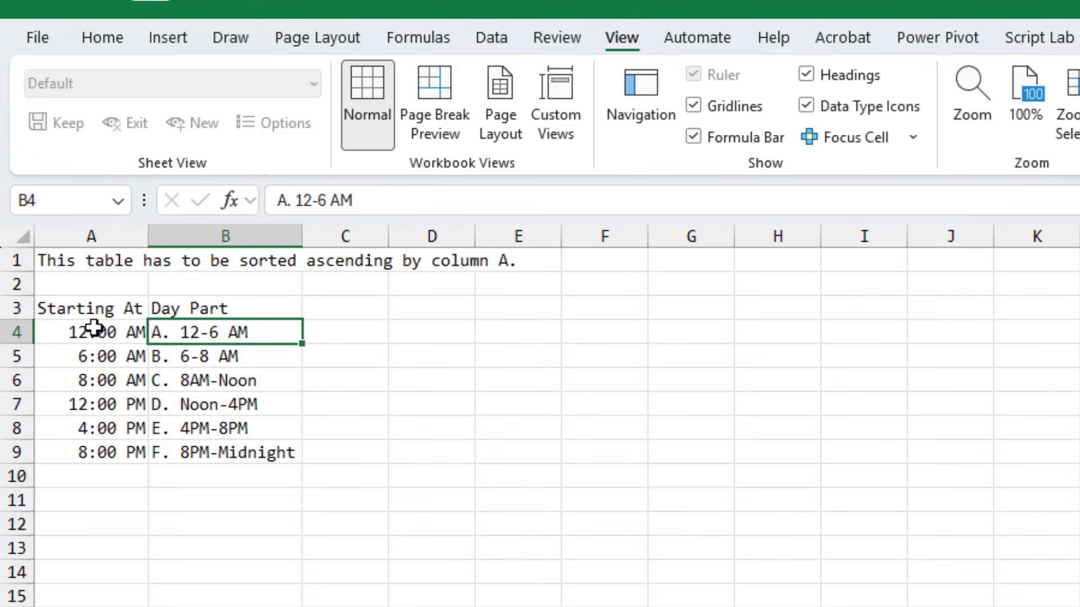
Name the time and day-part range A4:B9 PartOfDay
{"action": "left_click_drag", "start_coordinate": [93, 328], "coordinate": [173, 448]}
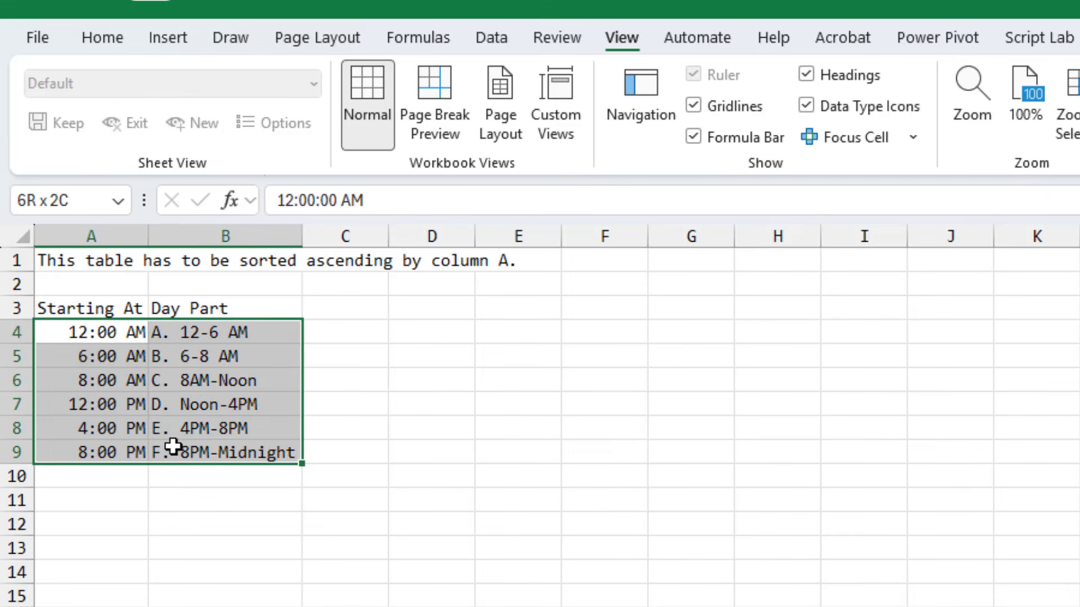
{"action": "left_click", "coordinate": [68, 203]}
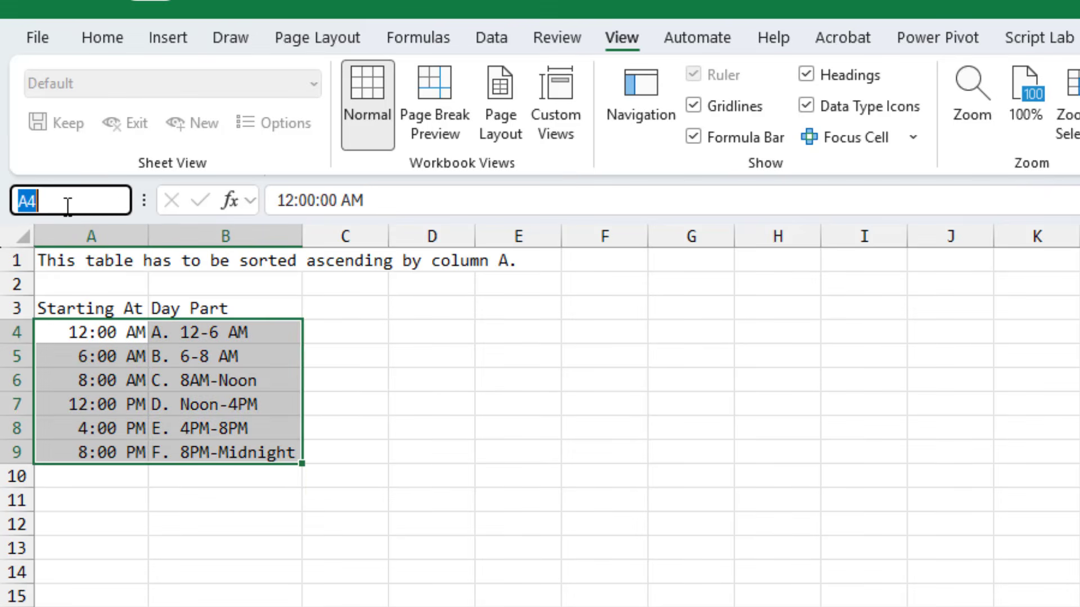
{"action": "type", "text": "Part"}
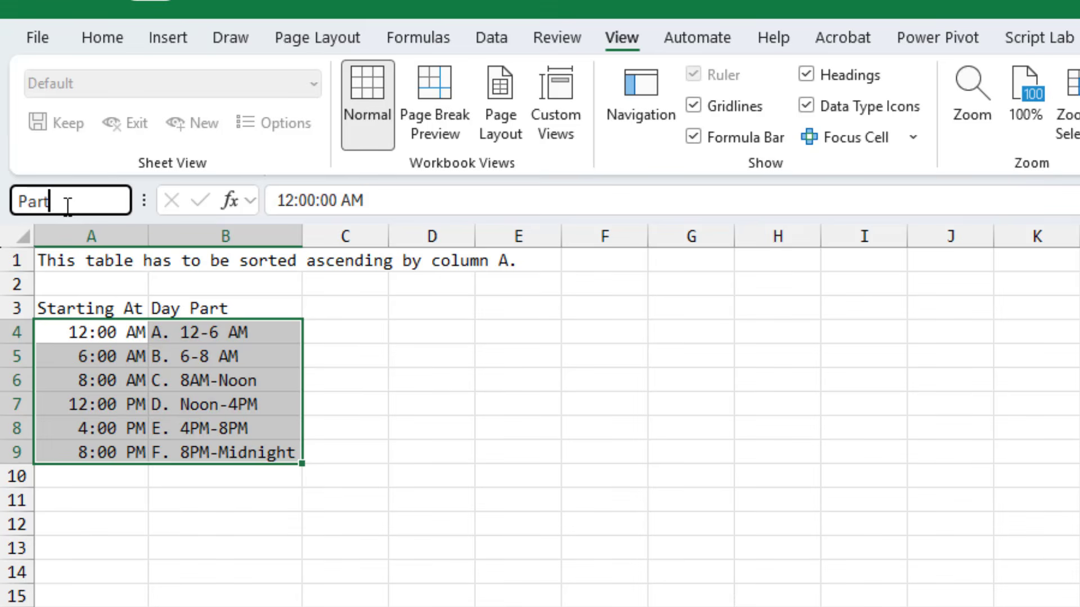
{"action": "type", "text": "OfDay"}
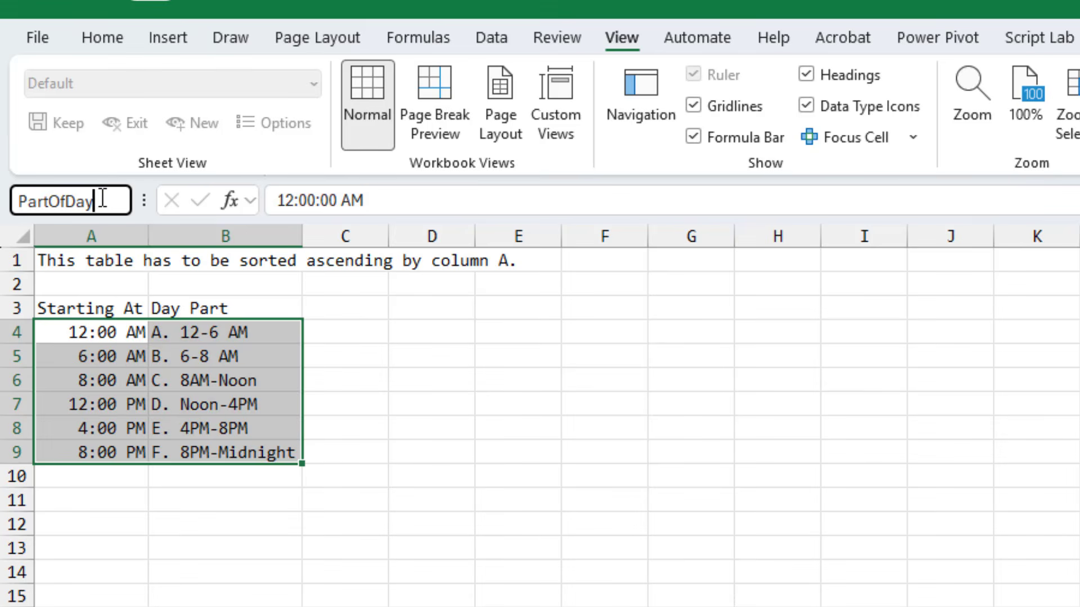
{"action": "key", "text": "Return"}
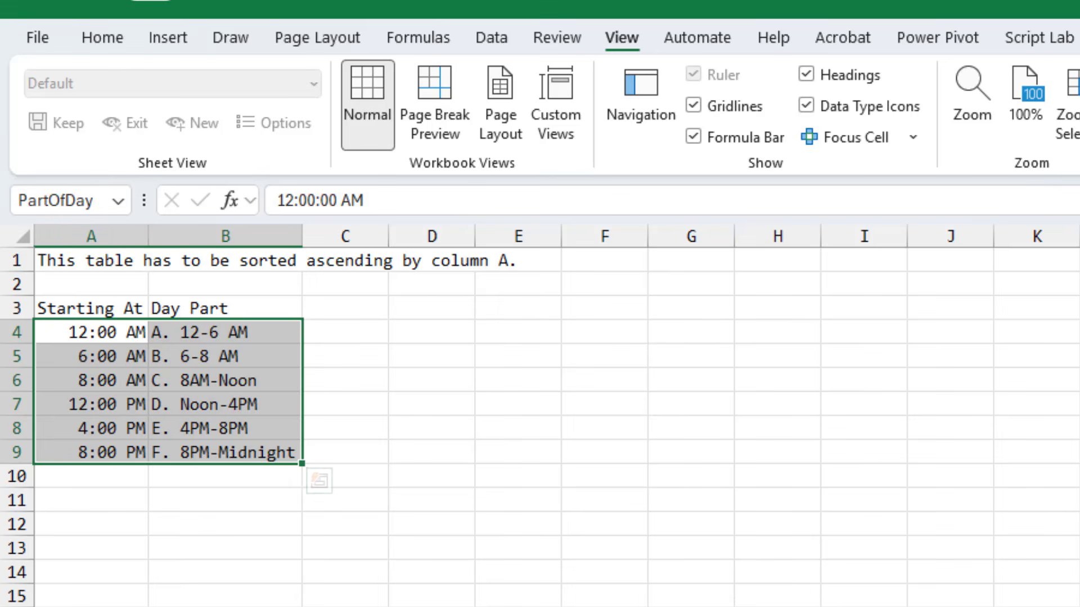
On the campaign sheet, enter =VLOOKUP(D2,PartOfDay,2,True) in the first TimeOfDay cell
{"action": "left_click", "coordinate": [217, 596]}
{"action": "key", "text": "ctrl+Up"}
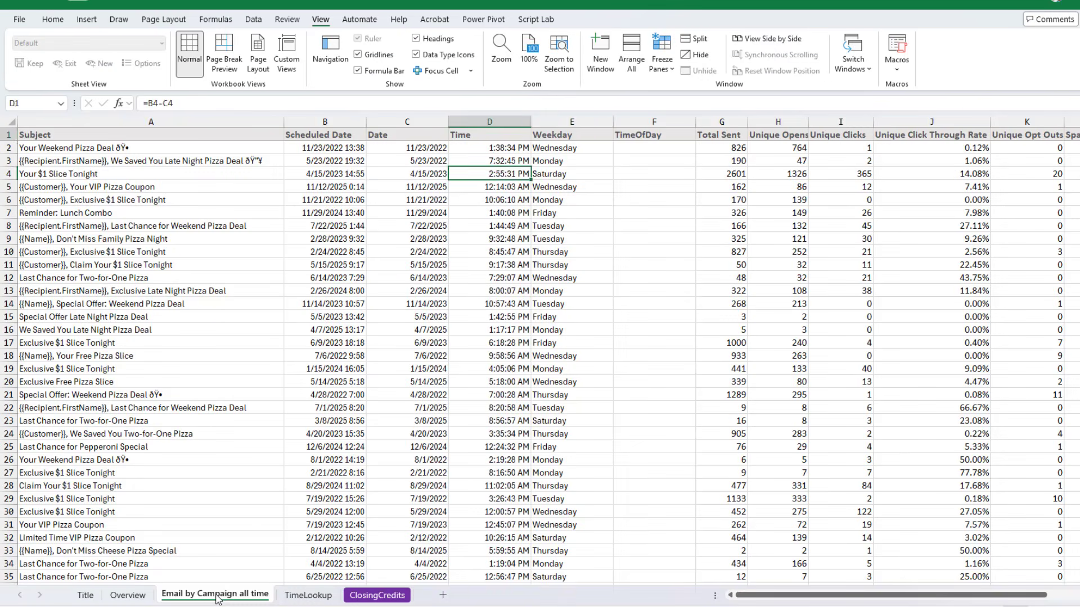
{"action": "key", "text": "Right"}
{"action": "key", "text": "Right"}
{"action": "key", "text": "Down"}
{"action": "type", "text": "=vl"}
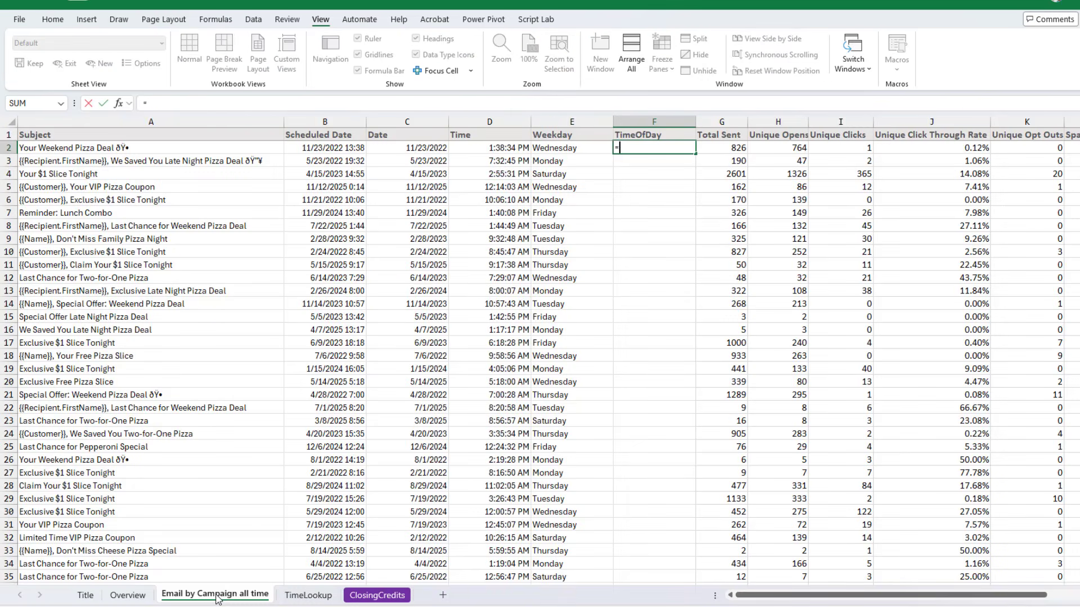
{"action": "key", "text": "Tab"}
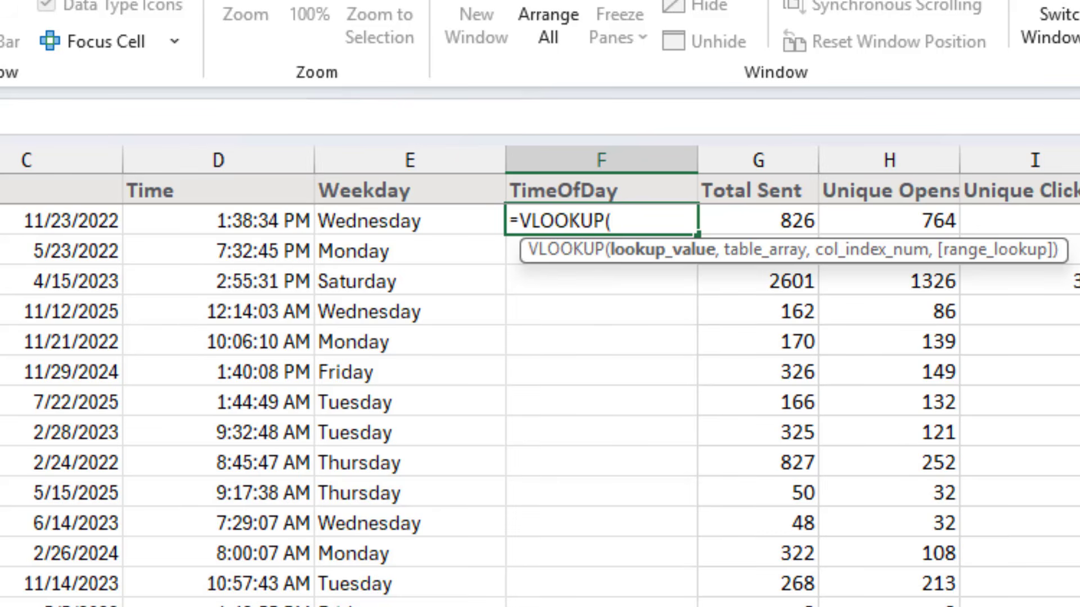
{"action": "key", "text": "Left"}
{"action": "key", "text": "Left"}
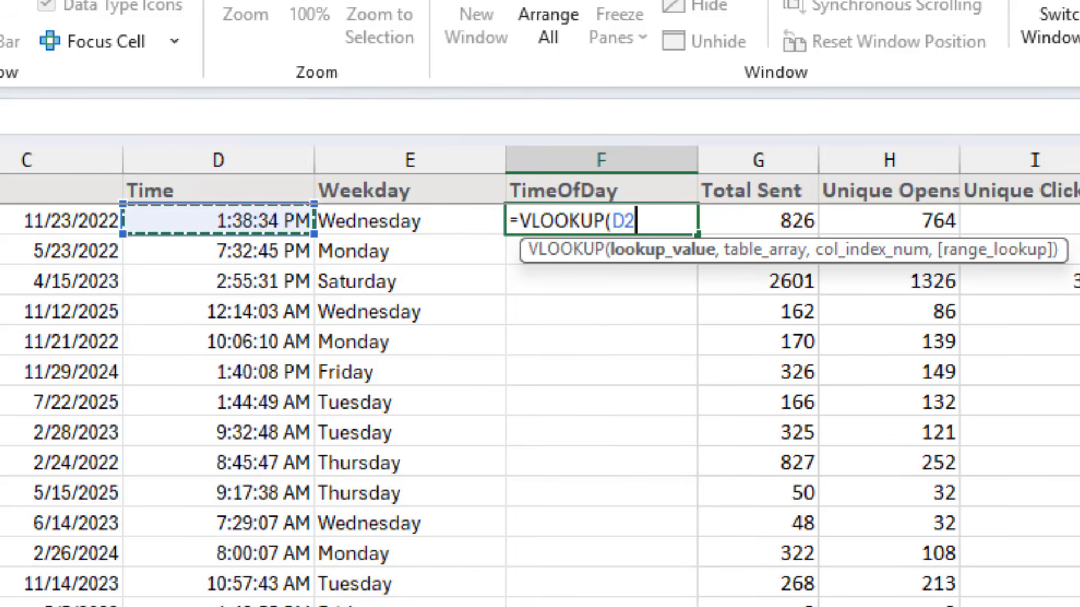
{"action": "type", "text": ",P"}
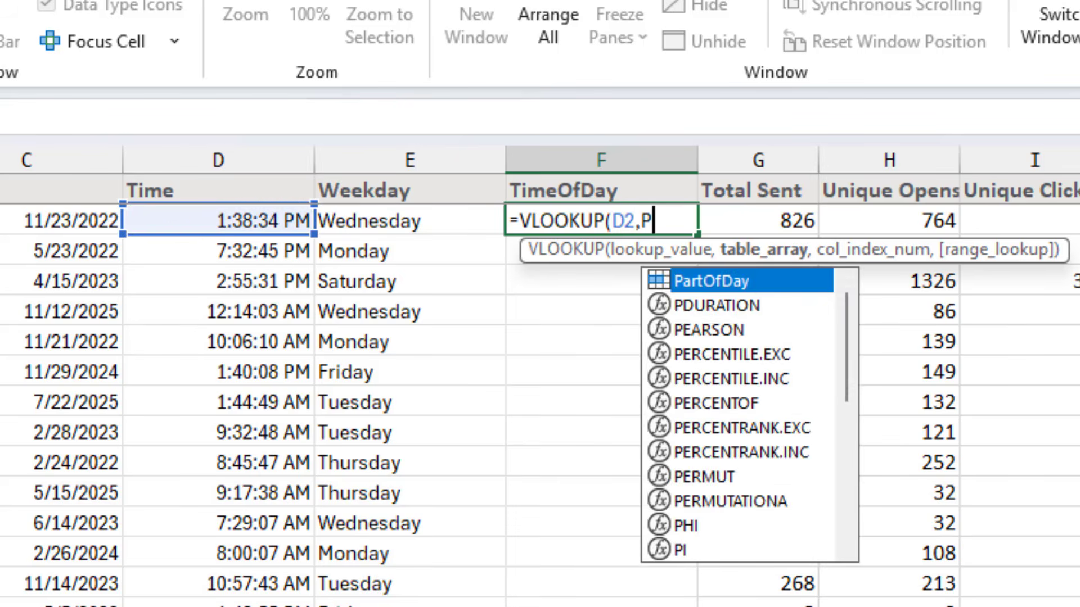
{"action": "key", "text": "Tab"}
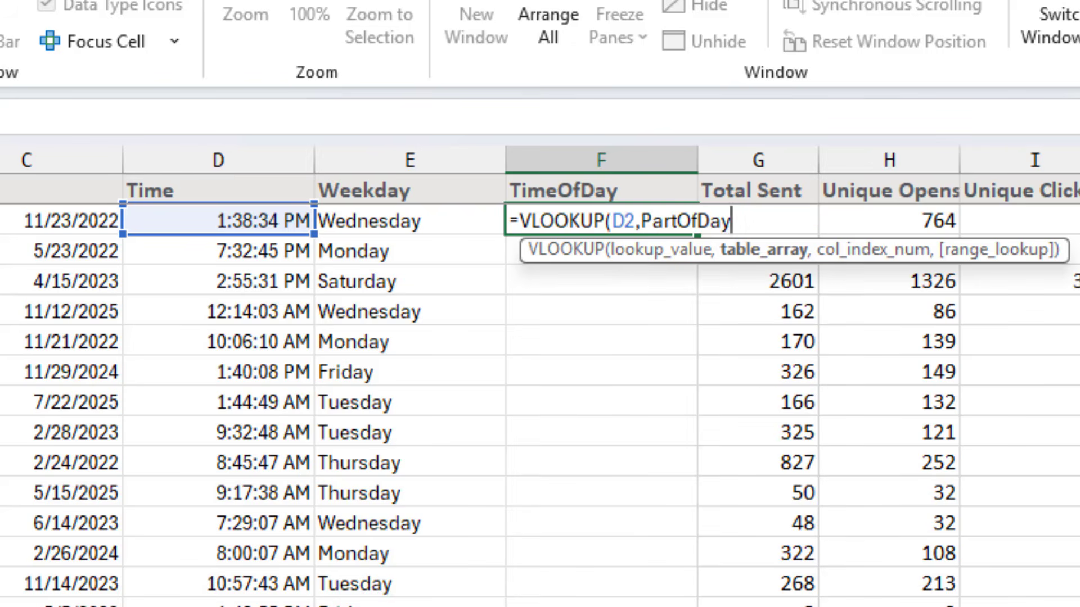
{"action": "type", "text": ",2,"}
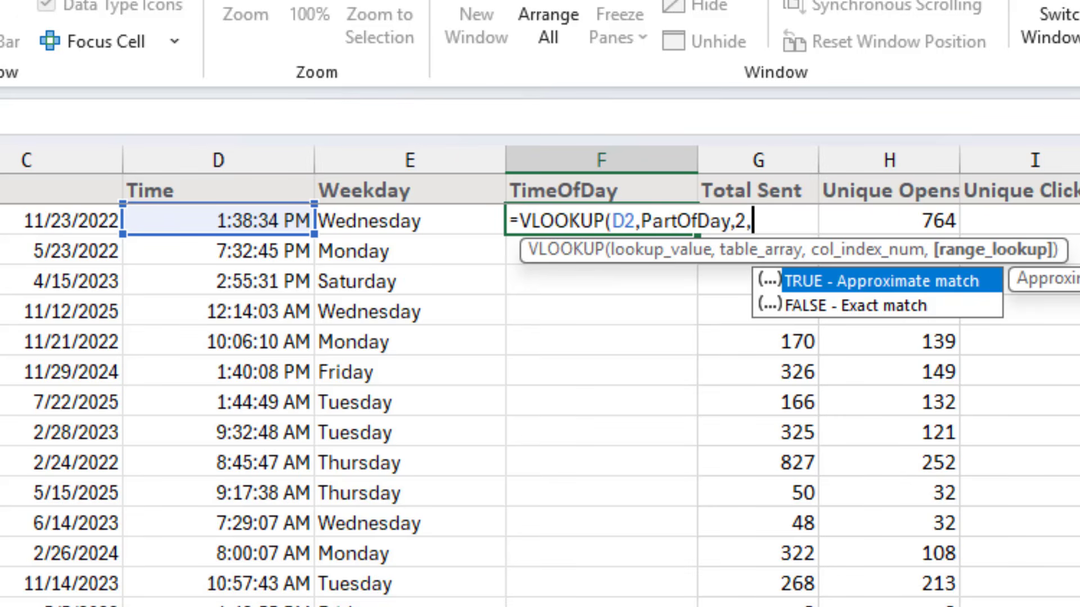
{"action": "type", "text": "Tru"}
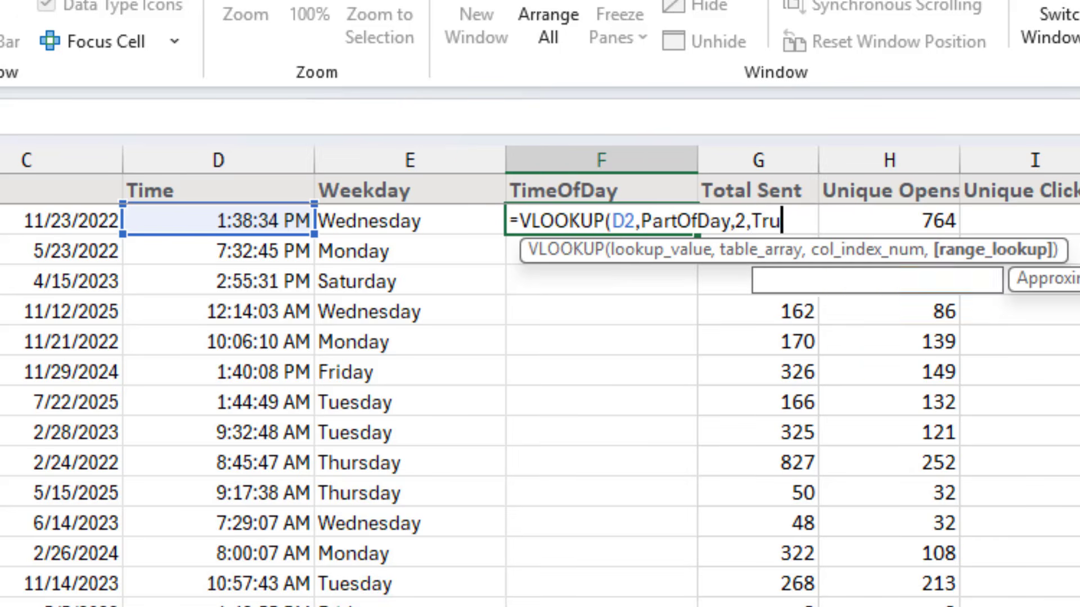
{"action": "type", "text": "e)"}
{"action": "key", "text": "ctrl+Return"}
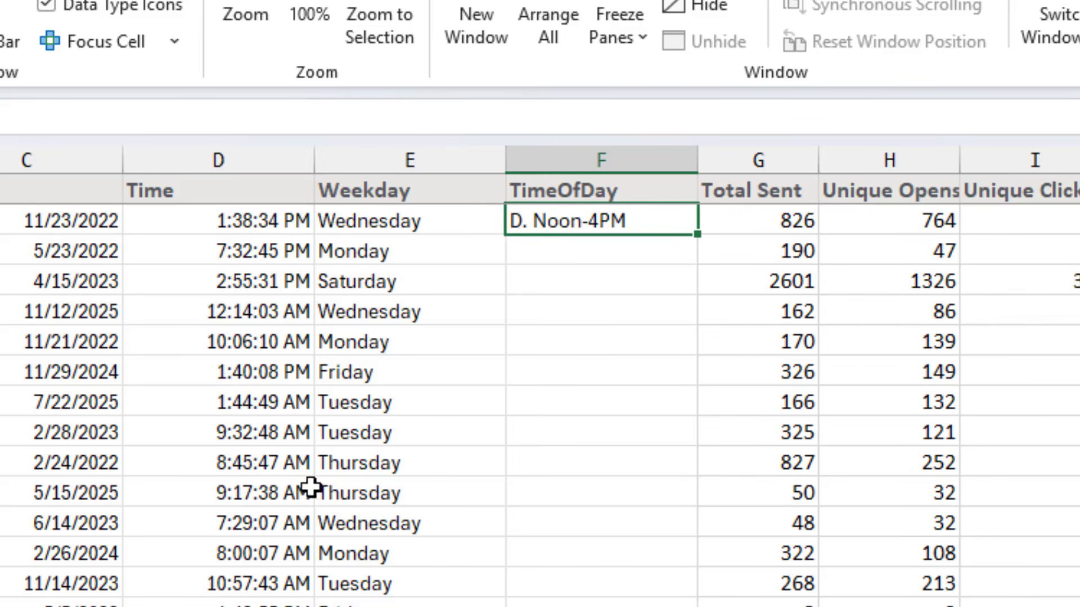
Fill the TimeOfDay formula down the whole column to the last campaign row
{"action": "double_click", "coordinate": [698, 234]}
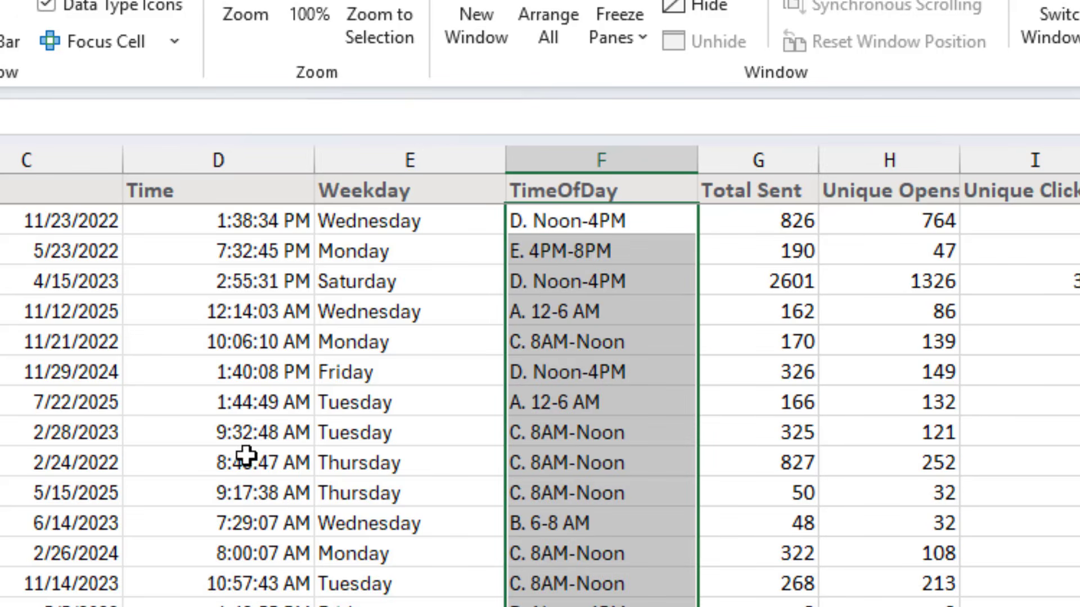
{"action": "left_click", "coordinate": [245, 434]}
{"action": "key", "text": "ctrl+shift+Down"}
{"action": "left_click", "coordinate": [245, 434]}
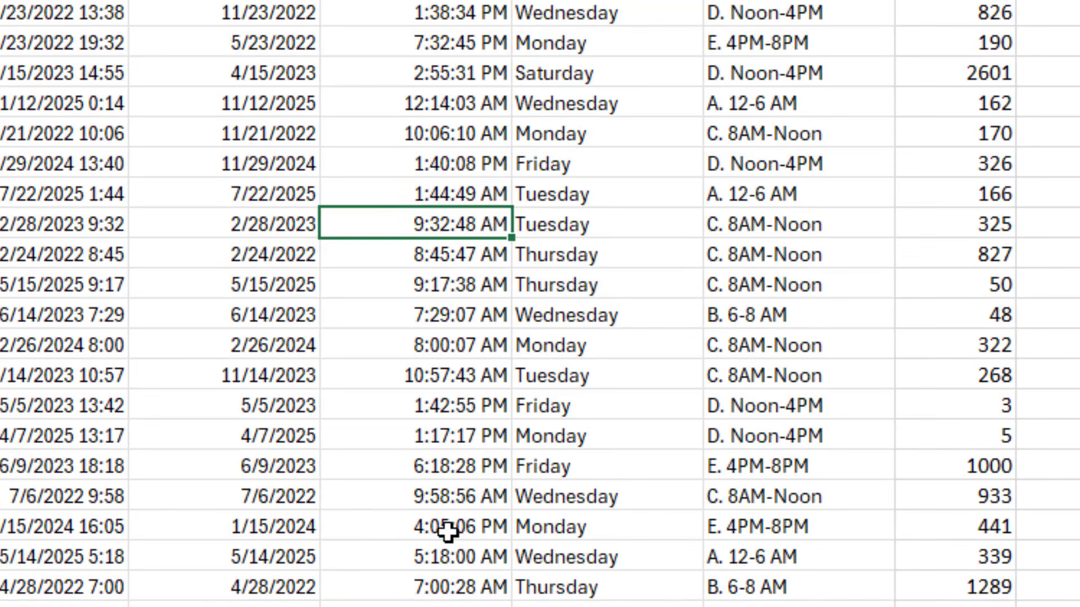
{"action": "left_click", "coordinate": [447, 532]}
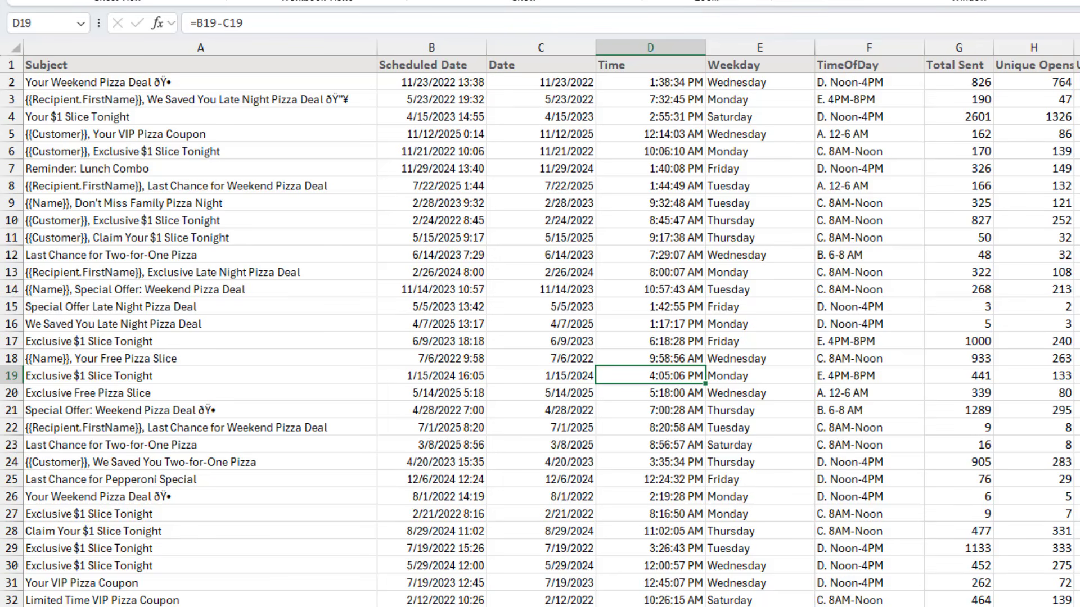
{"action": "key", "text": "alt+Tab"}
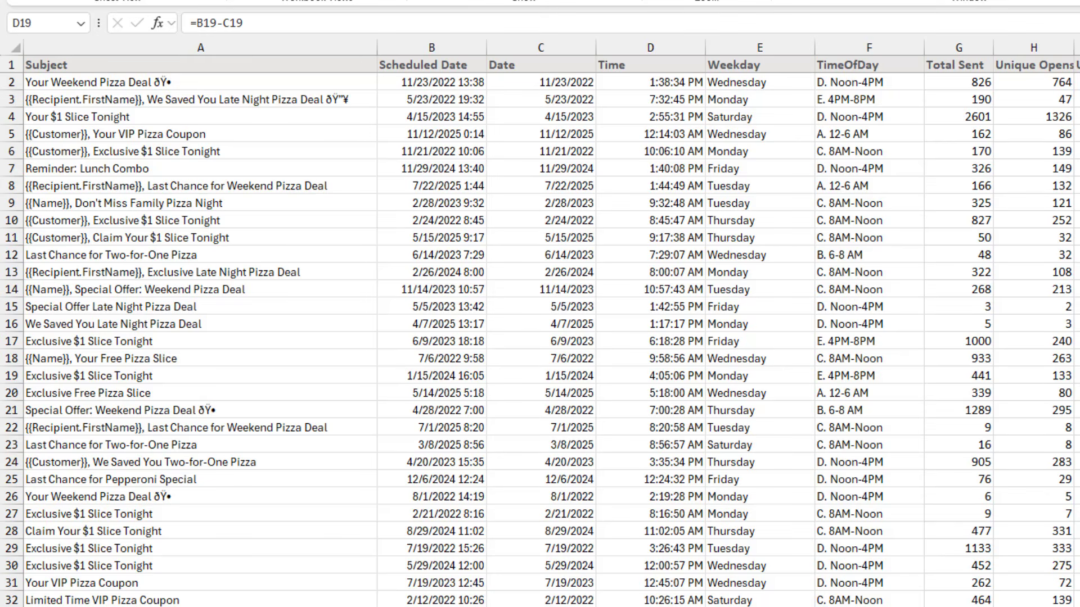
{"action": "left_click", "coordinate": [330, 100]}
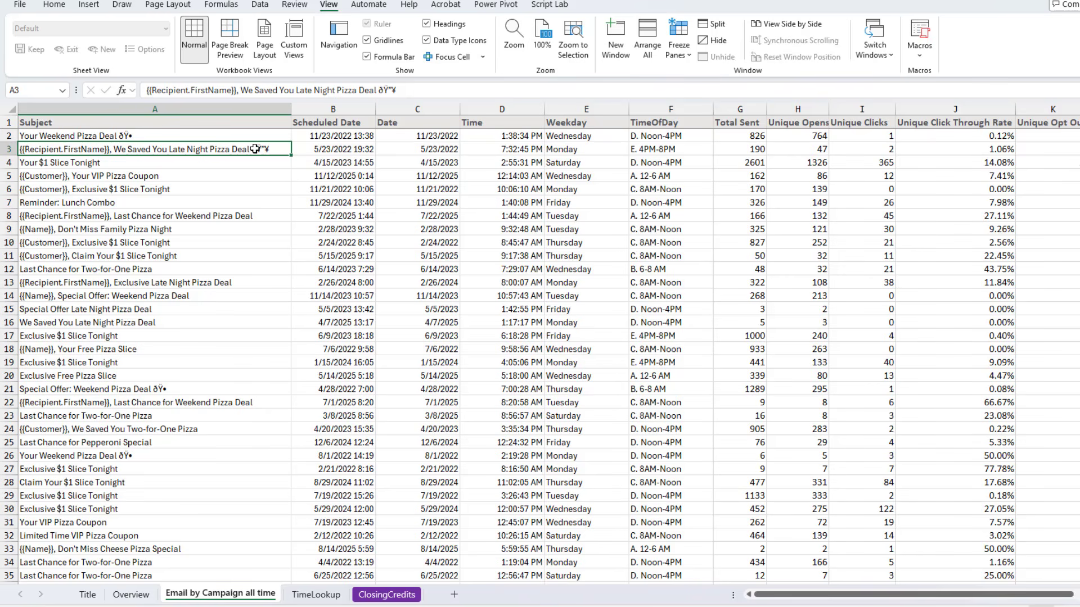
{"action": "key", "text": "ctrl+Down"}
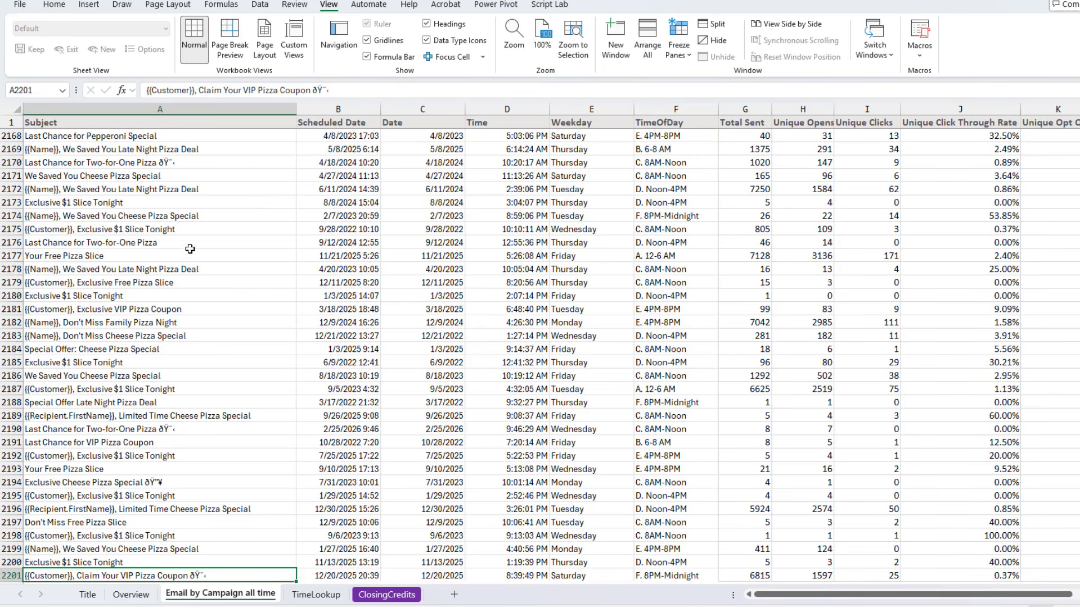
{"action": "scroll", "coordinate": [125, 419], "scroll_direction": "down", "scroll_amount": 7}
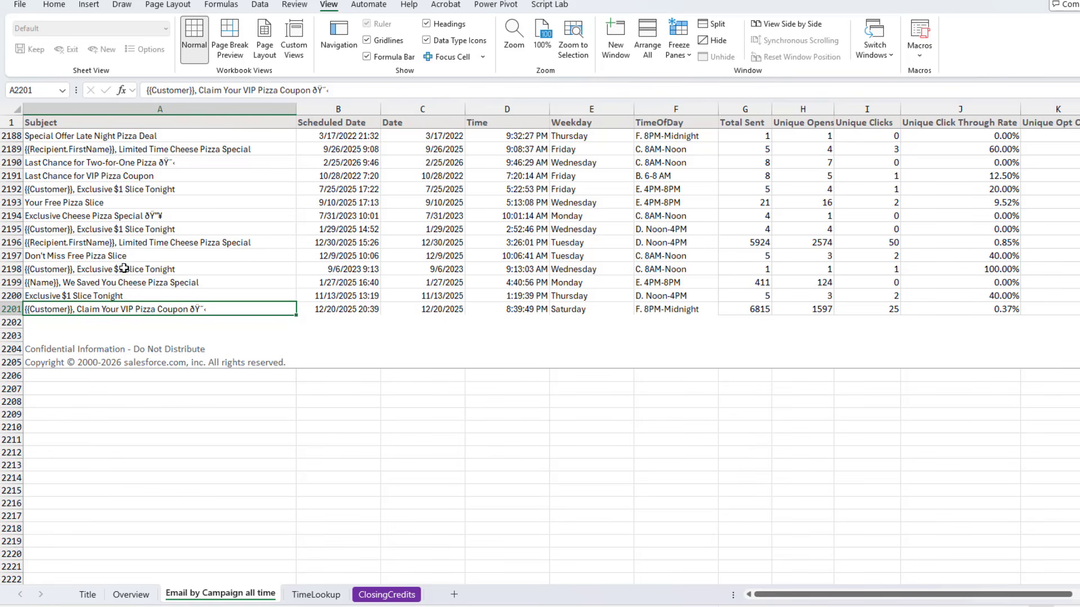
Below the data, count the distinct campaign subjects with =COUNTA(UNIQUE(A2:A2201))
{"action": "left_click", "coordinate": [103, 392]}
{"action": "type", "text": "=COUNTA"}
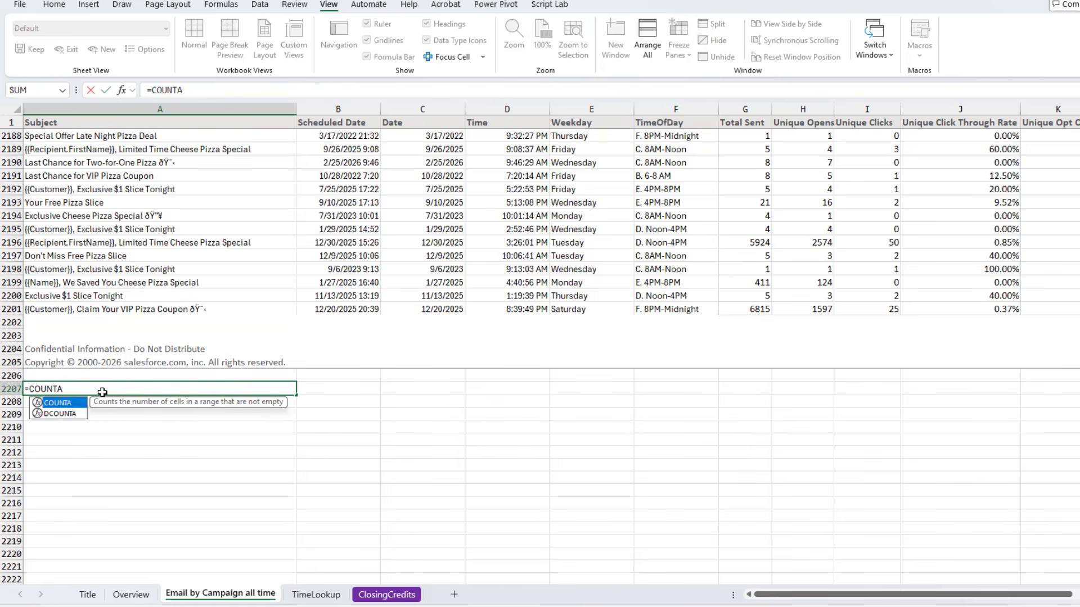
{"action": "type", "text": "(UNIQUE("}
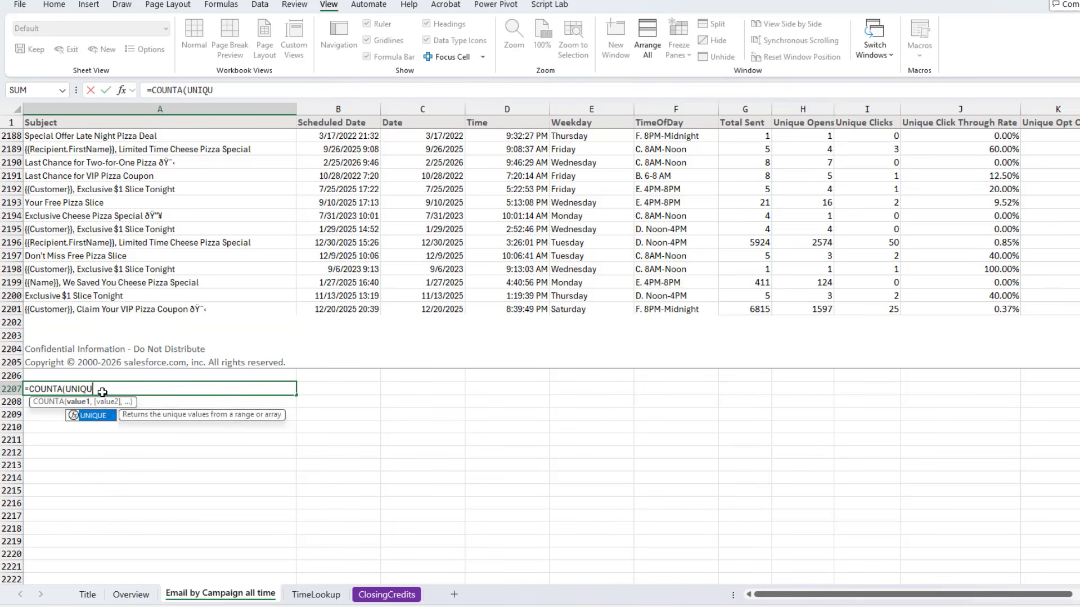
{"action": "key", "text": "Up"}
{"action": "key", "text": "Up"}
{"action": "key", "text": "Up"}
{"action": "key", "text": "Up"}
{"action": "key", "text": "Up"}
{"action": "key", "text": "Up"}
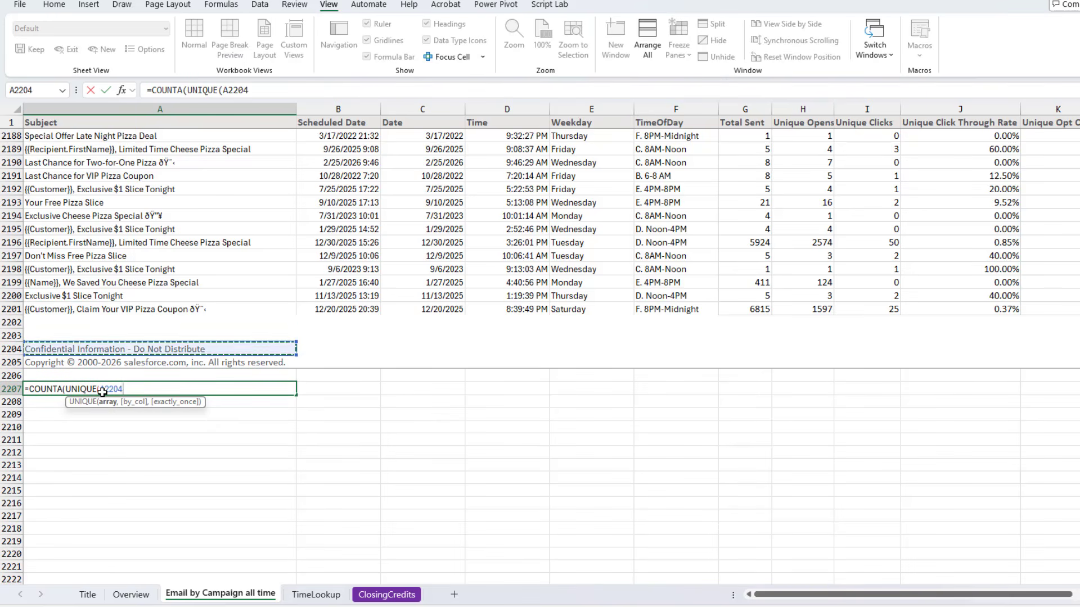
{"action": "key", "text": "ctrl+shift+Up"}
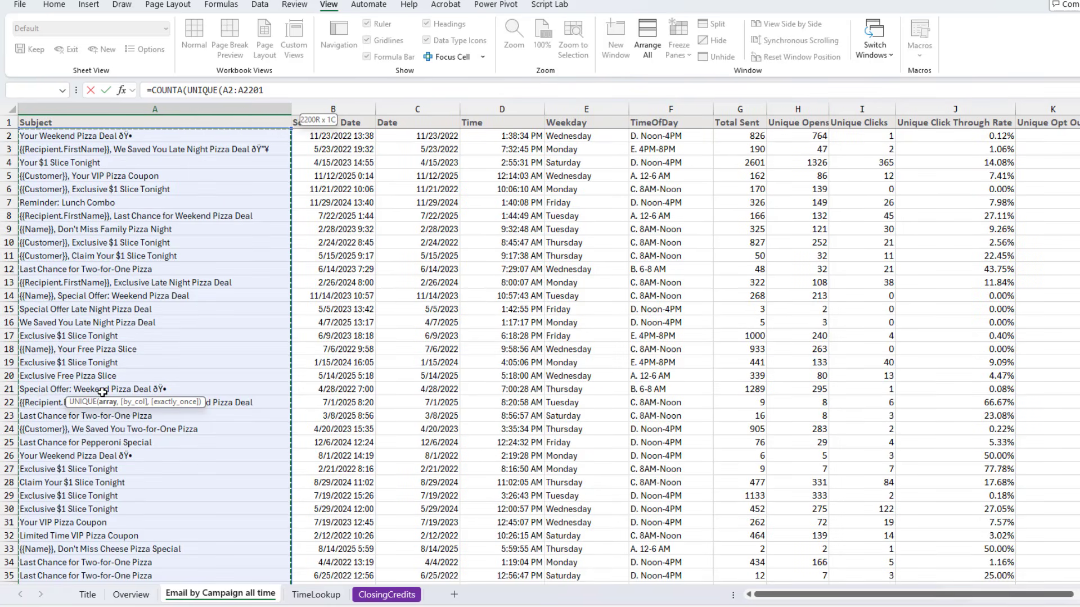
{"action": "key", "text": "shift+Down"}
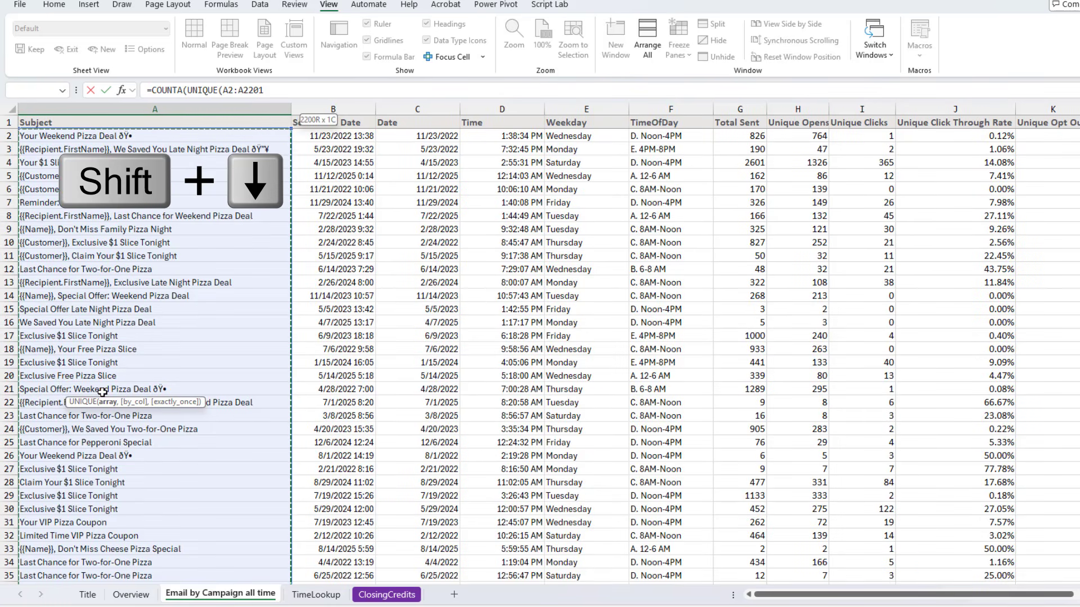
{"action": "type", "text": "))"}
{"action": "key", "text": "Return"}
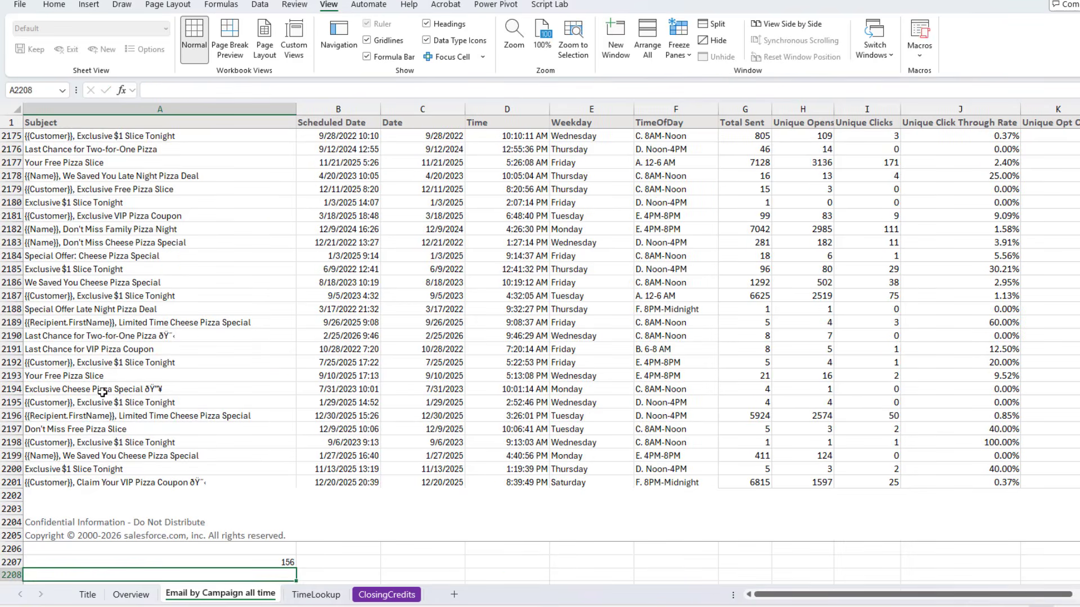
Sort the campaign rows A to Z by subject
{"action": "key", "text": "Up"}
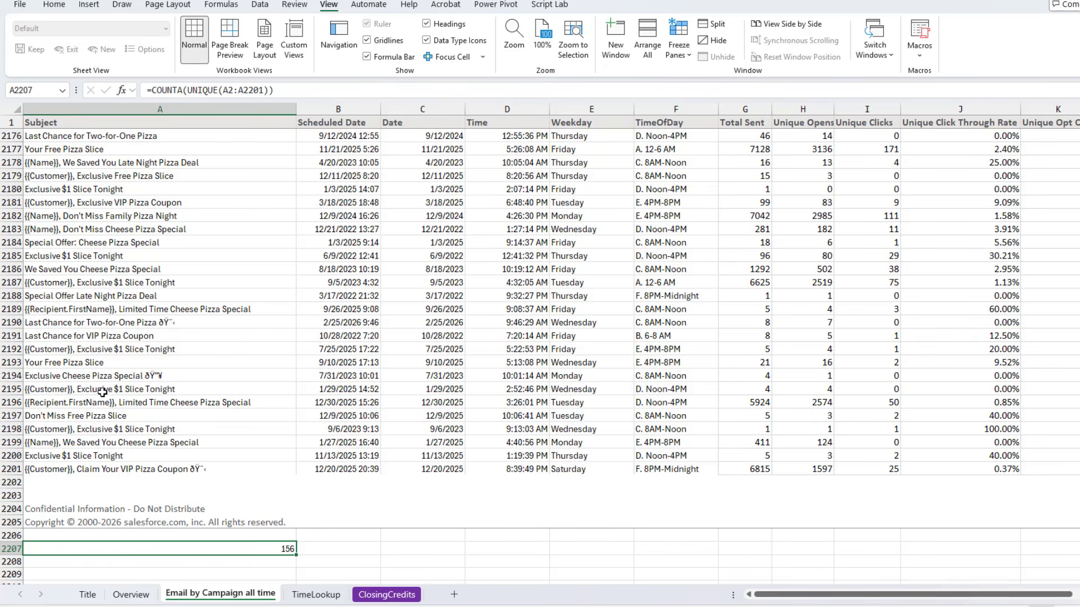
{"action": "key", "text": "Up"}
{"action": "key", "text": "Up"}
{"action": "key", "text": "Up"}
{"action": "key", "text": "Up"}
{"action": "key", "text": "Up"}
{"action": "key", "text": "Up"}
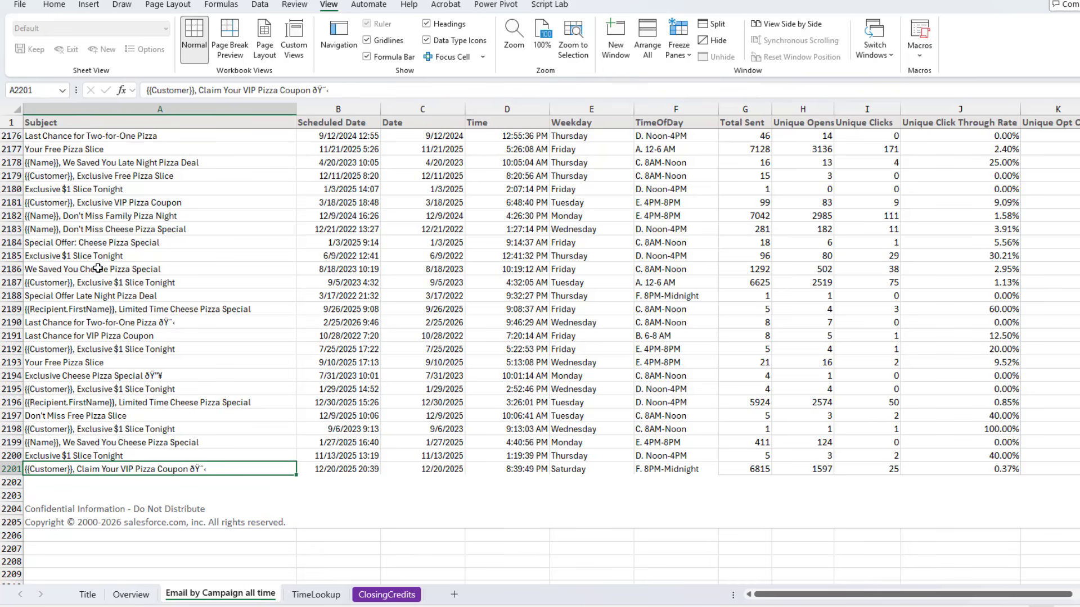
{"action": "left_click", "coordinate": [257, 4]}
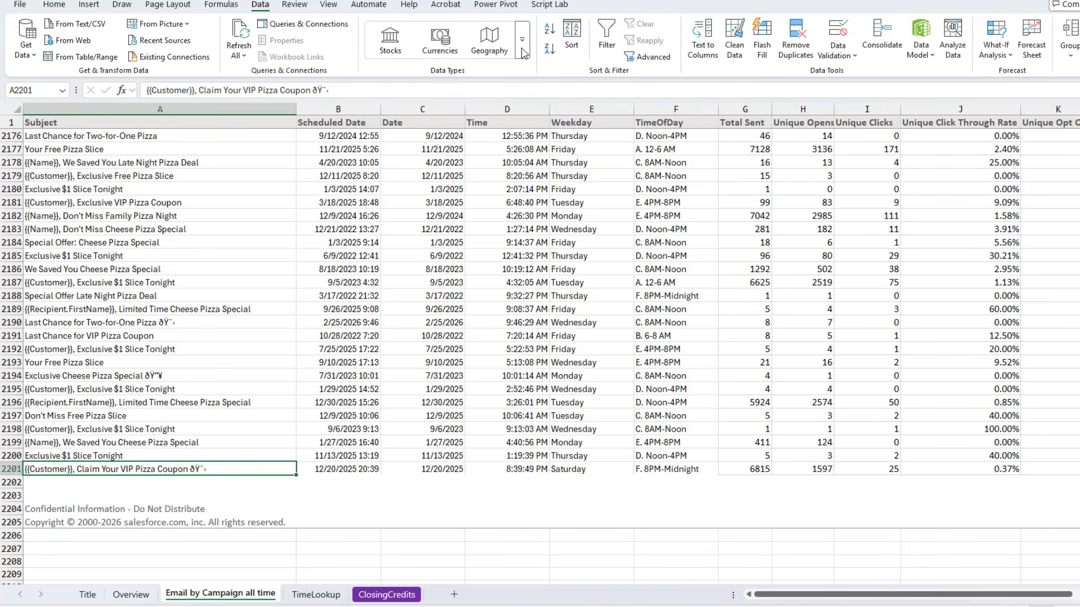
{"action": "left_click", "coordinate": [551, 32]}
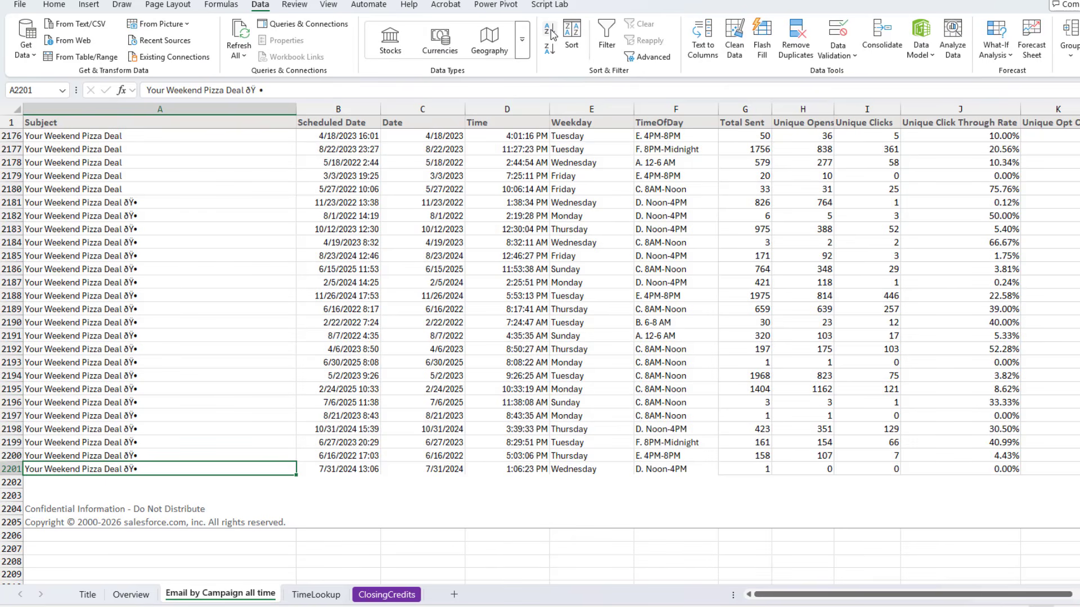
Examine the sorted subjects at the end of the list
{"action": "key", "text": "Up"}
{"action": "key", "text": "Up"}
{"action": "key", "text": "Up"}
{"action": "key", "text": "Up"}
{"action": "key", "text": "Up"}
{"action": "key", "text": "Up"}
{"action": "key", "text": "Up"}
{"action": "key", "text": "Up"}
{"action": "key", "text": "Up"}
{"action": "key", "text": "Up"}
{"action": "key", "text": "Up"}
{"action": "key", "text": "Up"}
{"action": "key", "text": "Up"}
{"action": "key", "text": "Up"}
{"action": "key", "text": "Up"}
{"action": "key", "text": "Up"}
{"action": "key", "text": "Up"}
{"action": "key", "text": "Up"}
{"action": "key", "text": "Up"}
{"action": "key", "text": "Up"}
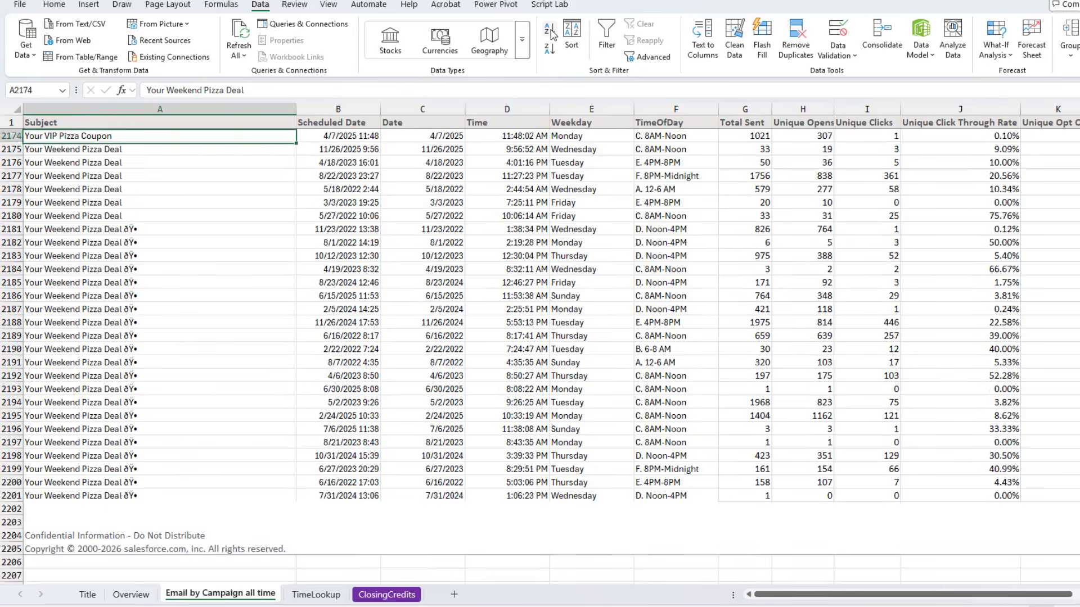
{"action": "key", "text": "Up"}
{"action": "key", "text": "Up"}
{"action": "key", "text": "Up"}
{"action": "key", "text": "Up"}
{"action": "key", "text": "Down"}
{"action": "key", "text": "Down"}
{"action": "key", "text": "Down"}
{"action": "key", "text": "Down"}
{"action": "key", "text": "Down"}
{"action": "key", "text": "Down"}
{"action": "key", "text": "Down"}
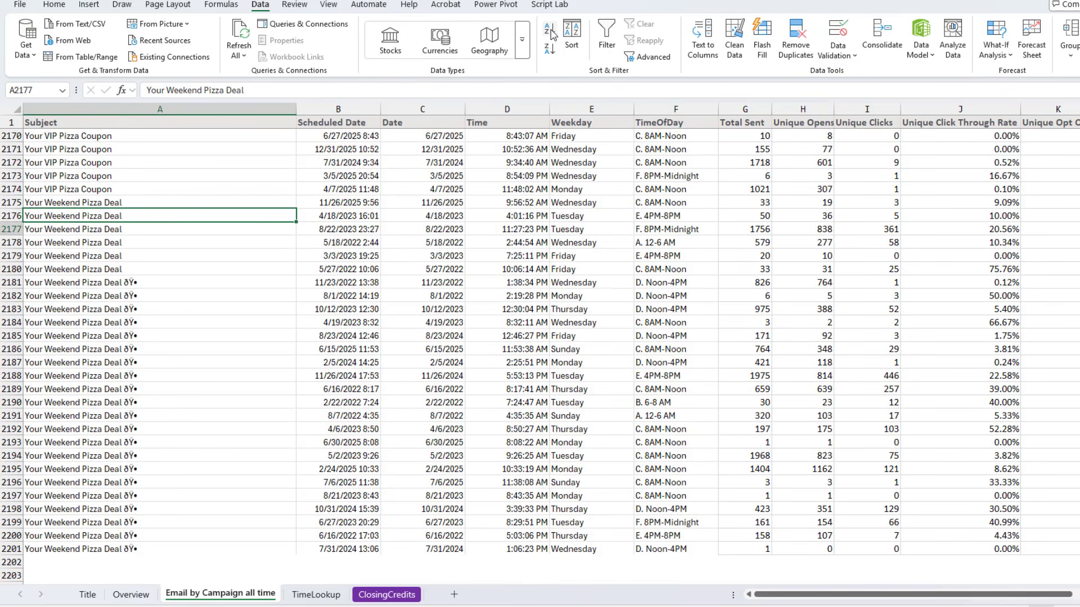
{"action": "key", "text": "Down"}
{"action": "key", "text": "Down"}
{"action": "key", "text": "Down"}
{"action": "key", "text": "Down"}
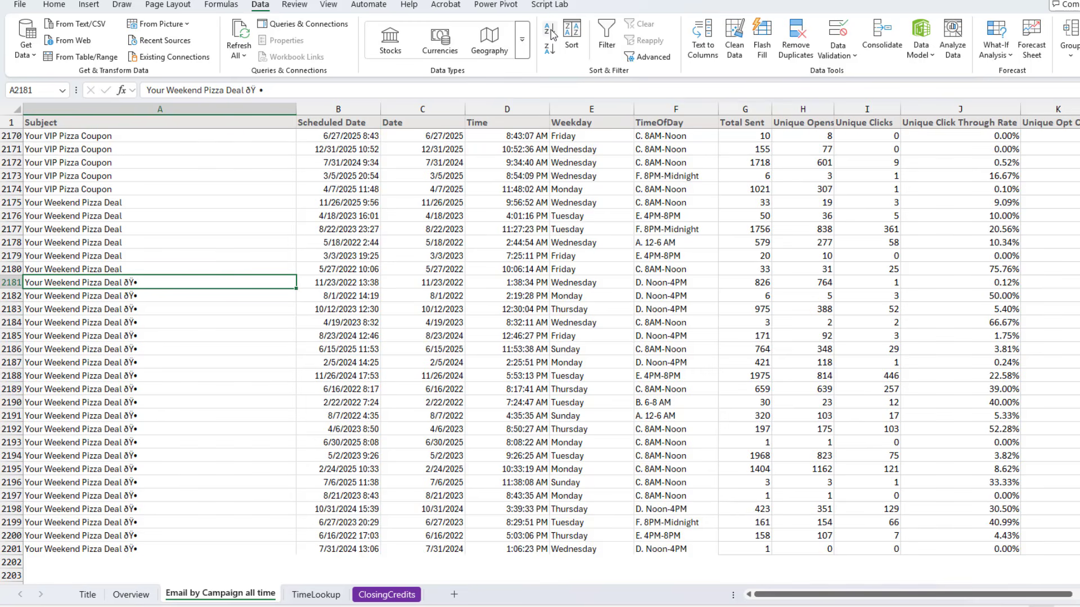
{"action": "key", "text": "Up"}
{"action": "key", "text": "Up"}
{"action": "key", "text": "Up"}
{"action": "key", "text": "Up"}
{"action": "key", "text": "Up"}
{"action": "key", "text": "Up"}
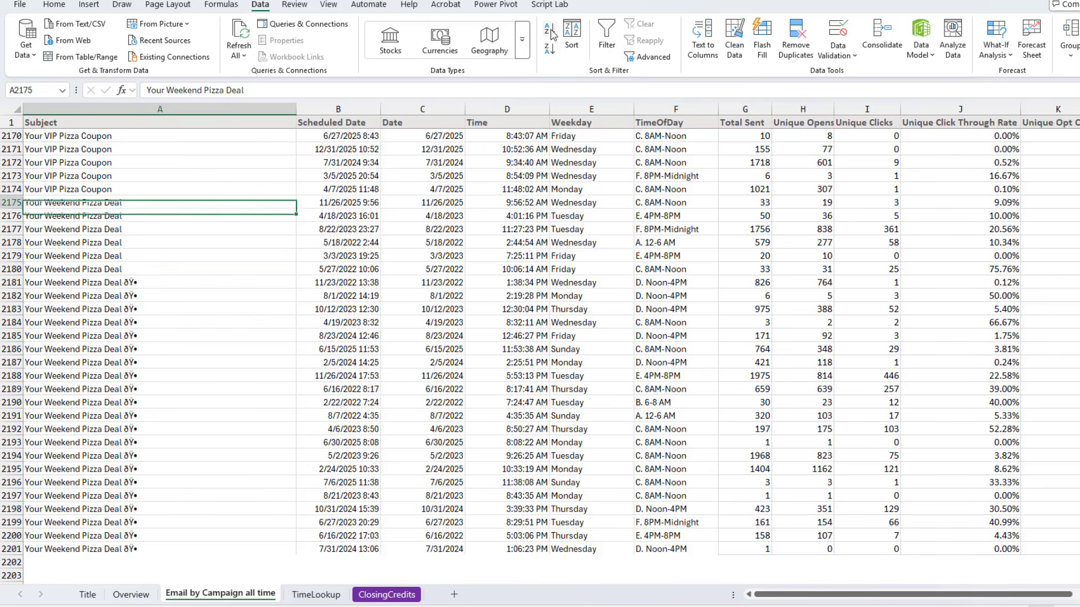
{"action": "key", "text": "ctrl+shift+Down"}
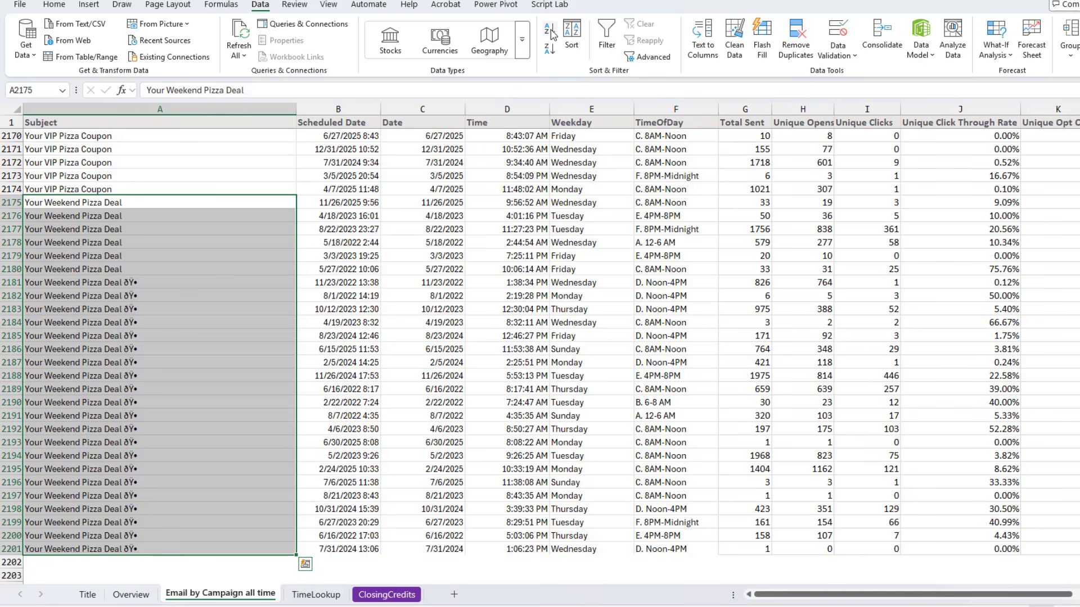
In A2208, below the data, enter =UNIQUE(A2:A2201) to list the distinct subjects
{"action": "key", "text": "ctrl+Down"}
{"action": "key", "text": "Down"}
{"action": "key", "text": "Down"}
{"action": "key", "text": "Down"}
{"action": "key", "text": "Down"}
{"action": "key", "text": "Down"}
{"action": "key", "text": "Down"}
{"action": "key", "text": "Down"}
{"action": "key", "text": "Down"}
{"action": "key", "text": "Down"}
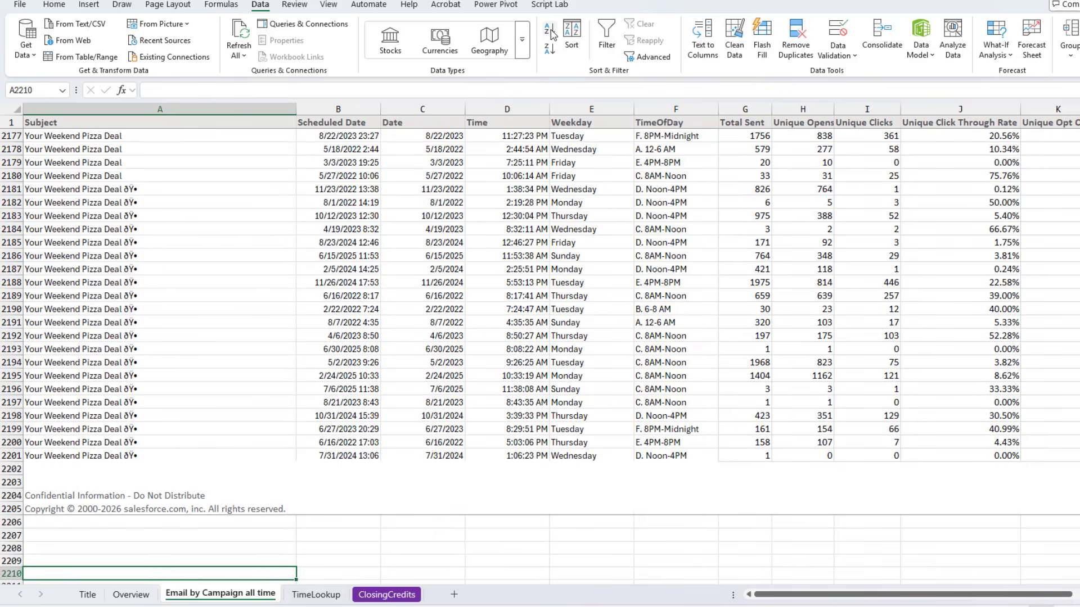
{"action": "key", "text": "Up"}
{"action": "key", "text": "Up"}
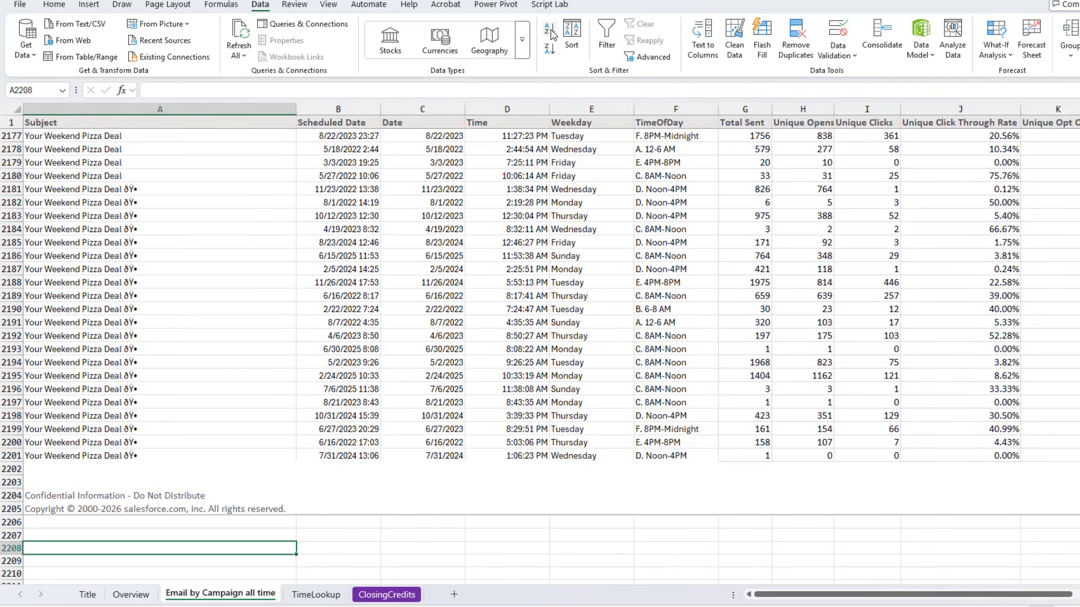
{"action": "type", "text": "=uni"}
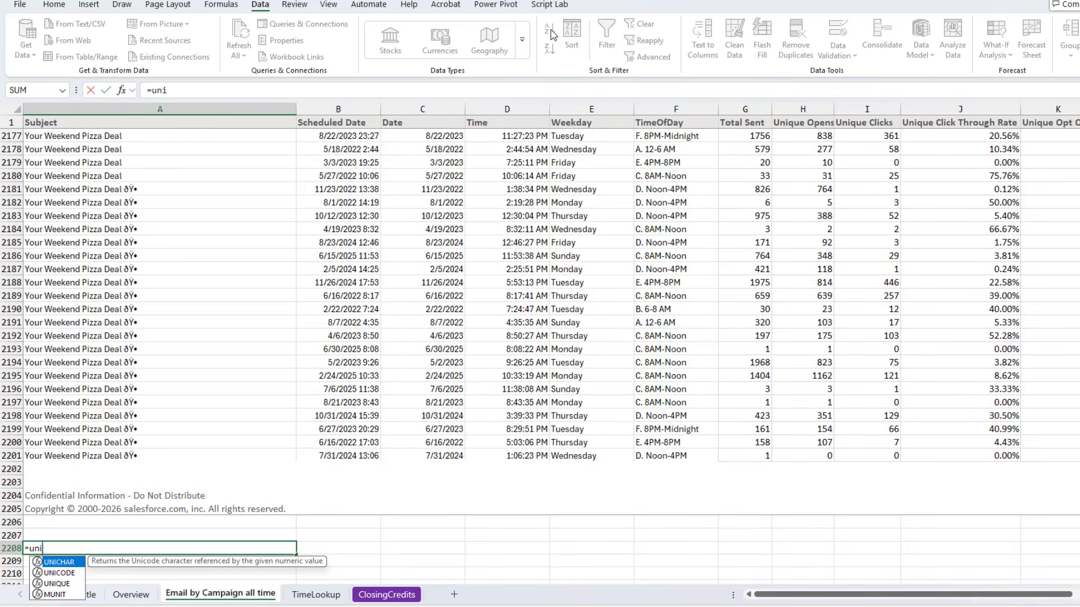
{"action": "type", "text": "que("}
{"action": "key", "text": "Up"}
{"action": "key", "text": "Up"}
{"action": "key", "text": "Up"}
{"action": "key", "text": "Up"}
{"action": "key", "text": "Up"}
{"action": "key", "text": "Up"}
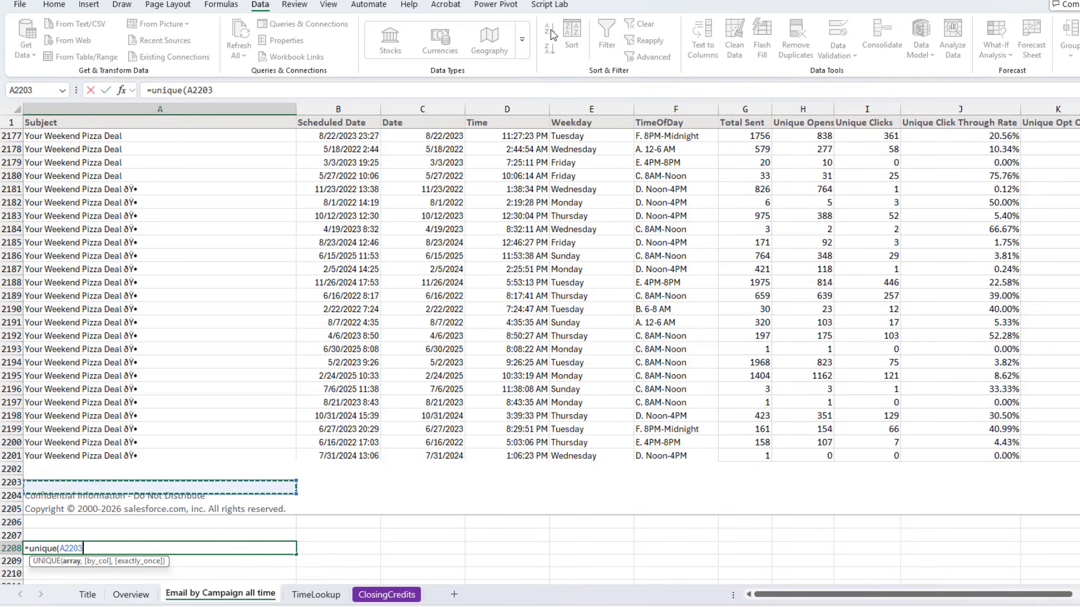
{"action": "key", "text": "ctrl+shift+Up"}
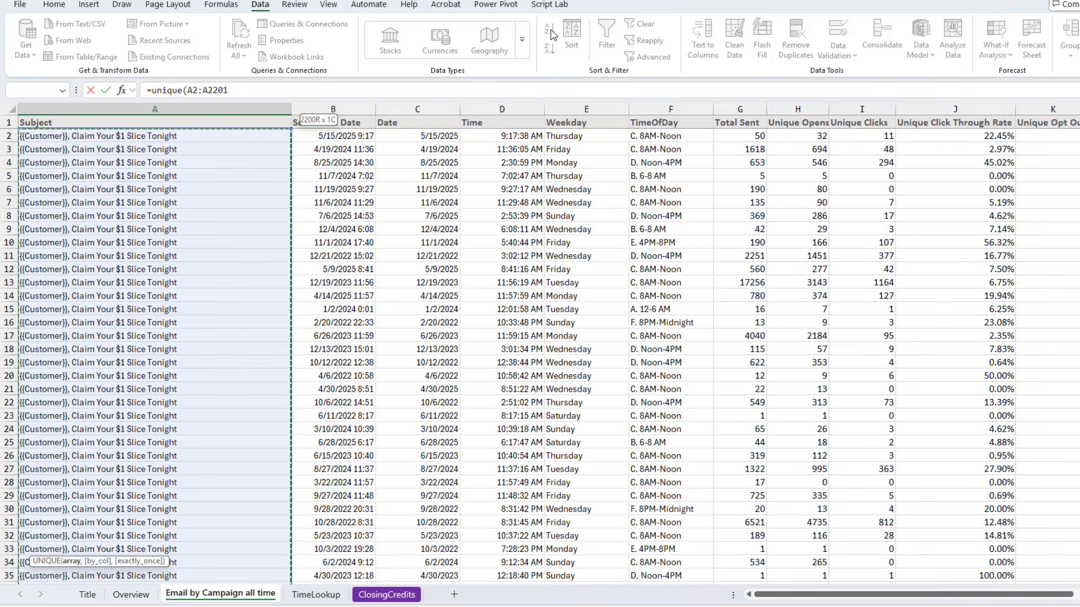
{"action": "key", "text": "Return"}
Scroll through the spilled list of unique subjects
{"action": "key", "text": "Down"}
{"action": "key", "text": "Down"}
{"action": "key", "text": "Down"}
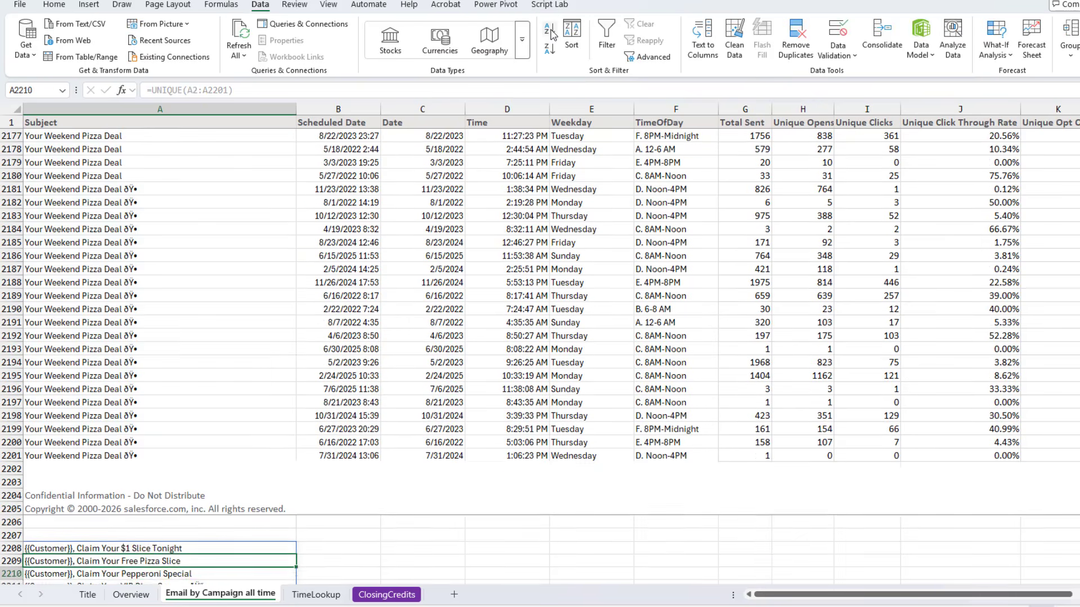
{"action": "key", "text": "Down"}
{"action": "key", "text": "Down"}
{"action": "key", "text": "Down"}
{"action": "key", "text": "Down"}
{"action": "key", "text": "Down"}
{"action": "key", "text": "Down"}
{"action": "key", "text": "Down"}
{"action": "key", "text": "Up"}
{"action": "key", "text": "Up"}
{"action": "key", "text": "Up"}
{"action": "key", "text": "Up"}
{"action": "key", "text": "Up"}
{"action": "key", "text": "Up"}
{"action": "key", "text": "Up"}
{"action": "key", "text": "Up"}
{"action": "key", "text": "Up"}
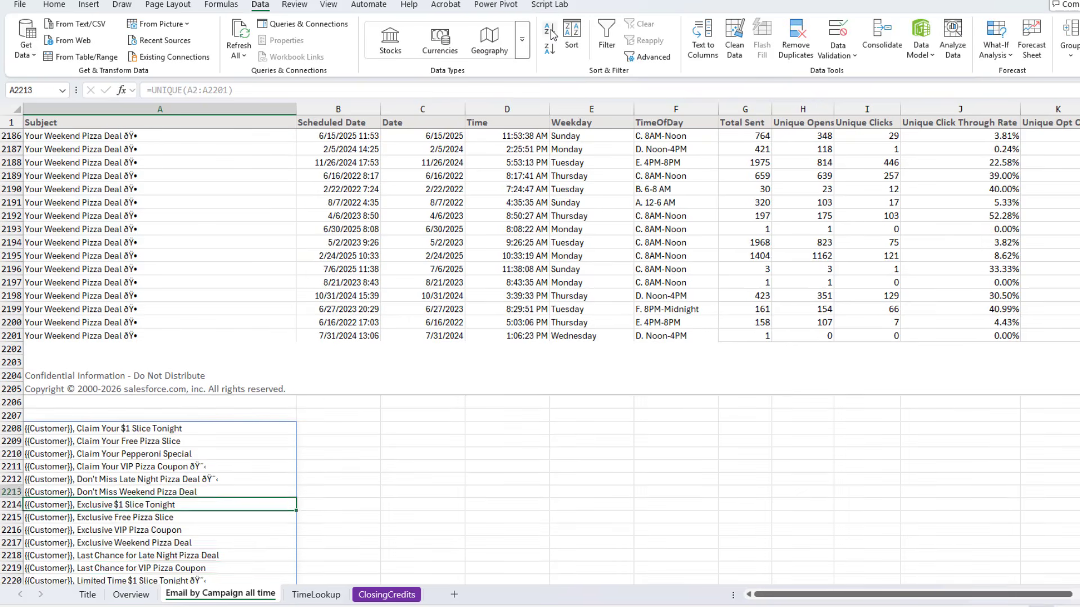
{"action": "key", "text": "Up"}
{"action": "key", "text": "Up"}
Wrap the formula in SORT so it reads =SORT(UNIQUE(A2:A2201))
{"action": "key", "text": "F2"}
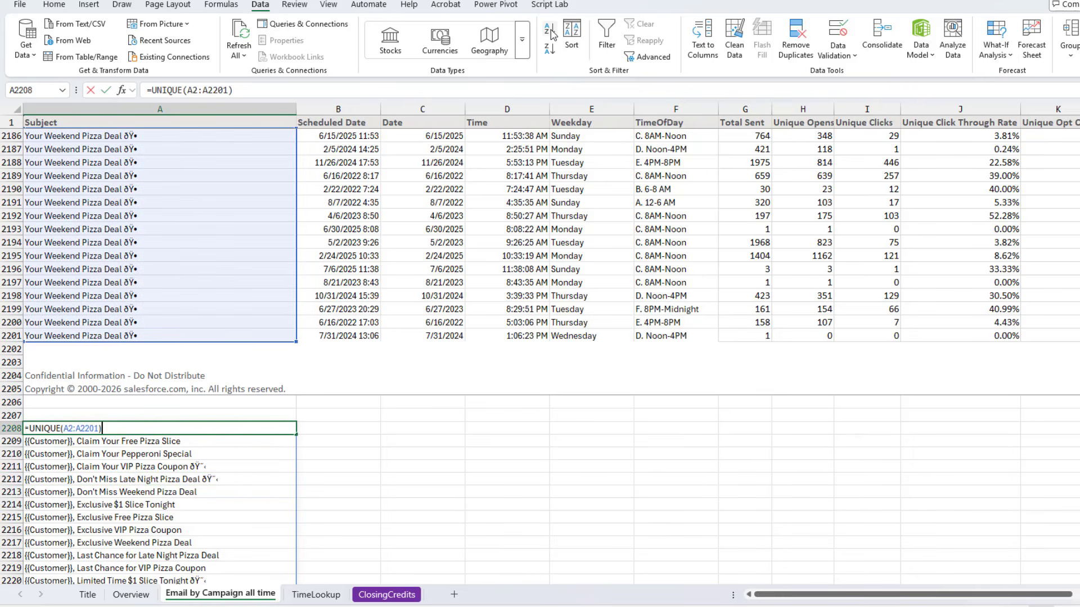
{"action": "key", "text": "Home"}
{"action": "key", "text": "Right"}
{"action": "type", "text": "SOR"}
{"action": "key", "text": "Tab"}
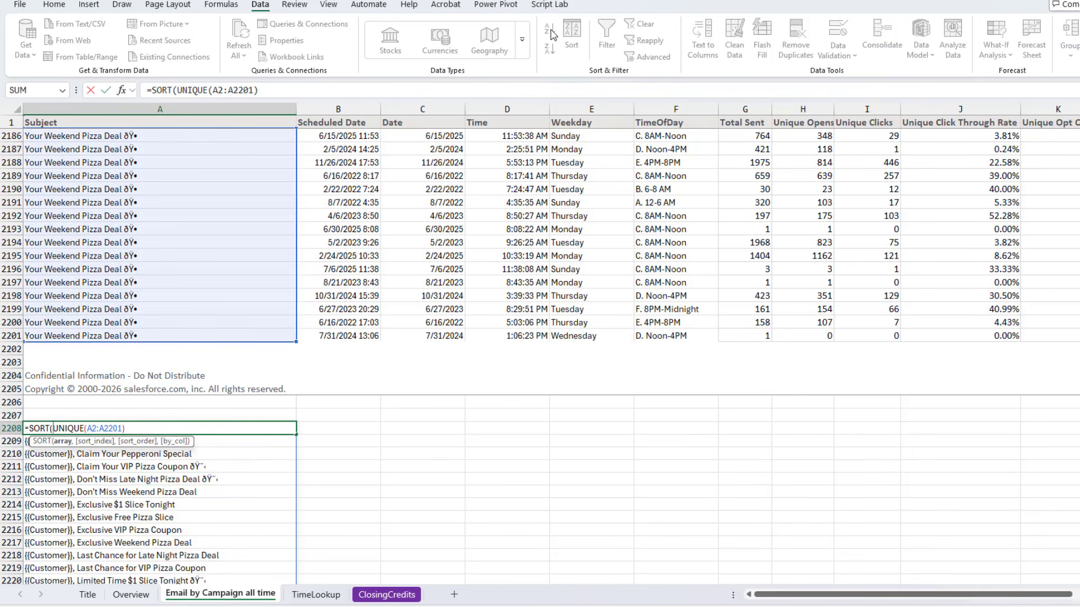
{"action": "type", "text": ")"}
{"action": "key", "text": "Return"}
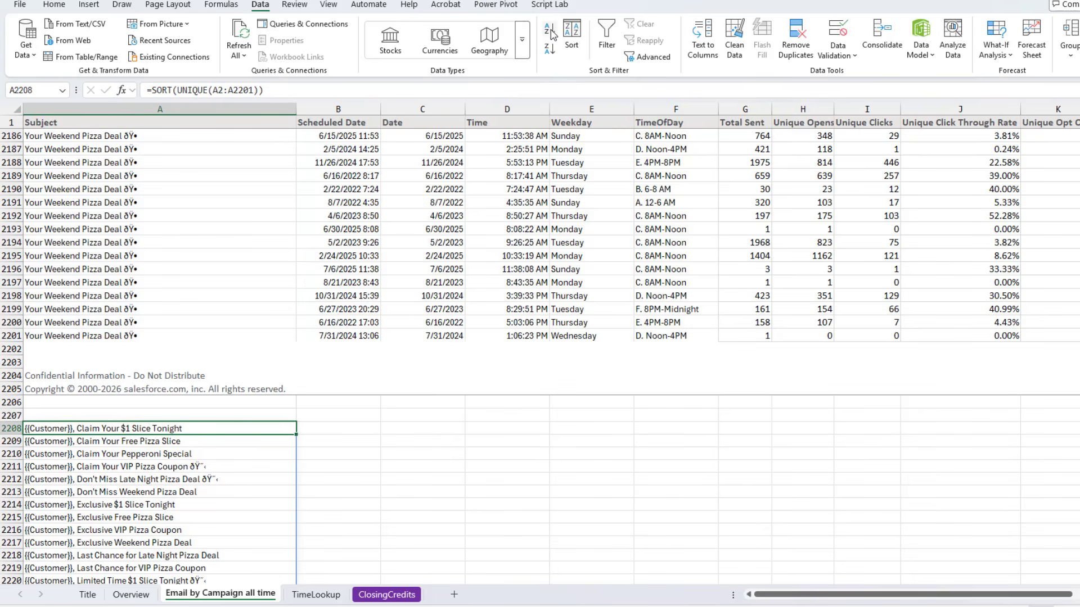
Select and copy the whole sorted unique subject list
{"action": "key", "text": "ctrl+shift+Down"}
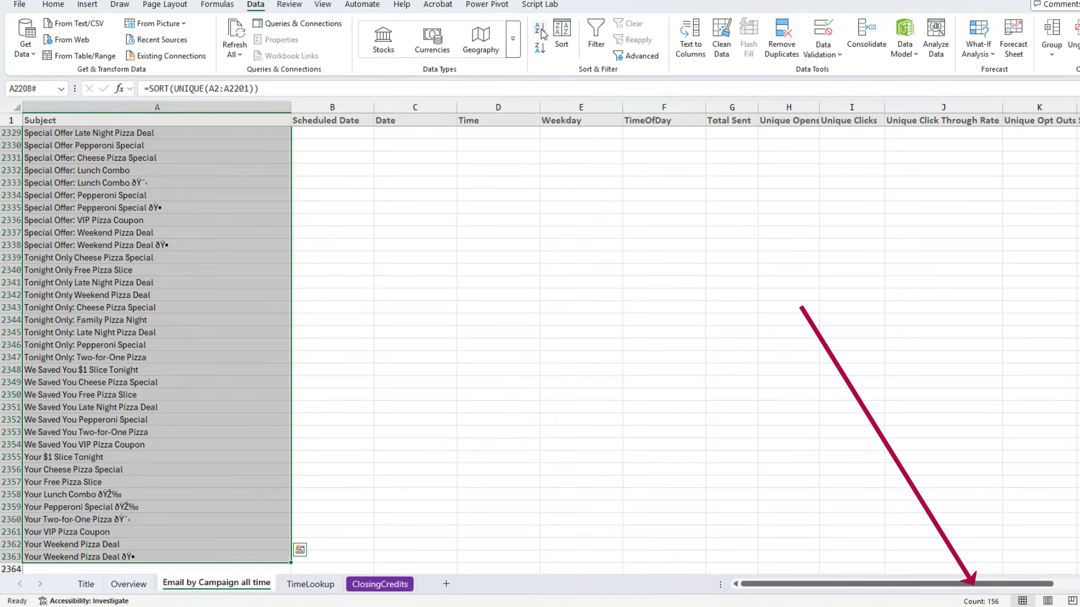
{"action": "key", "text": "ctrl+Up"}
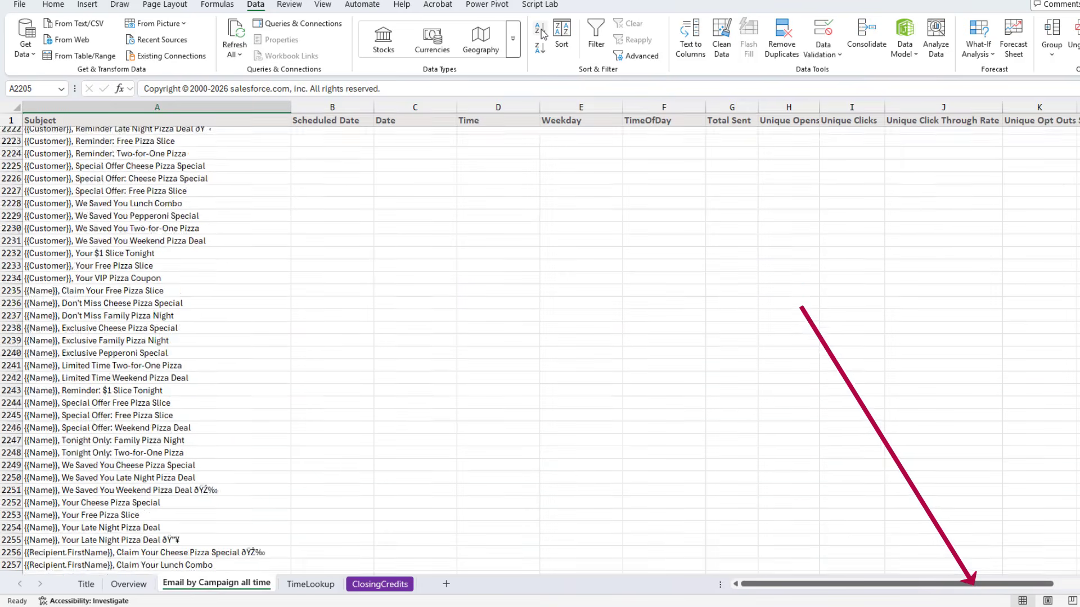
{"action": "key", "text": "Down"}
{"action": "key", "text": "Down"}
{"action": "key", "text": "Down"}
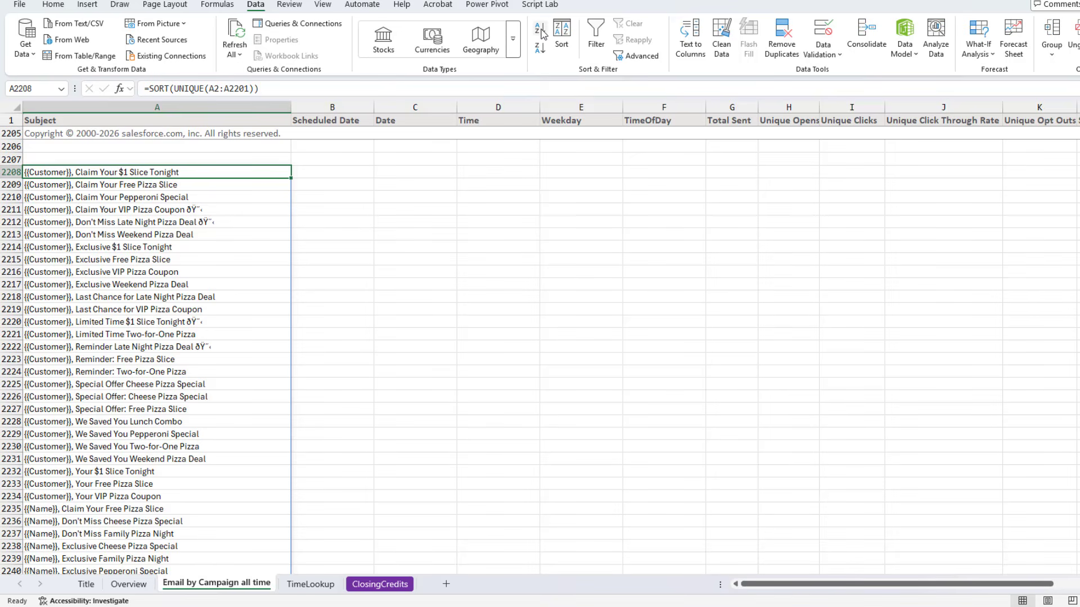
{"action": "key", "text": "ctrl+shift+Down"}
{"action": "key", "text": "ctrl+c"}
In a new workbook, paste the subjects as values starting in A2 and add the header Subject in A1
{"action": "key", "text": "ctrl+n"}
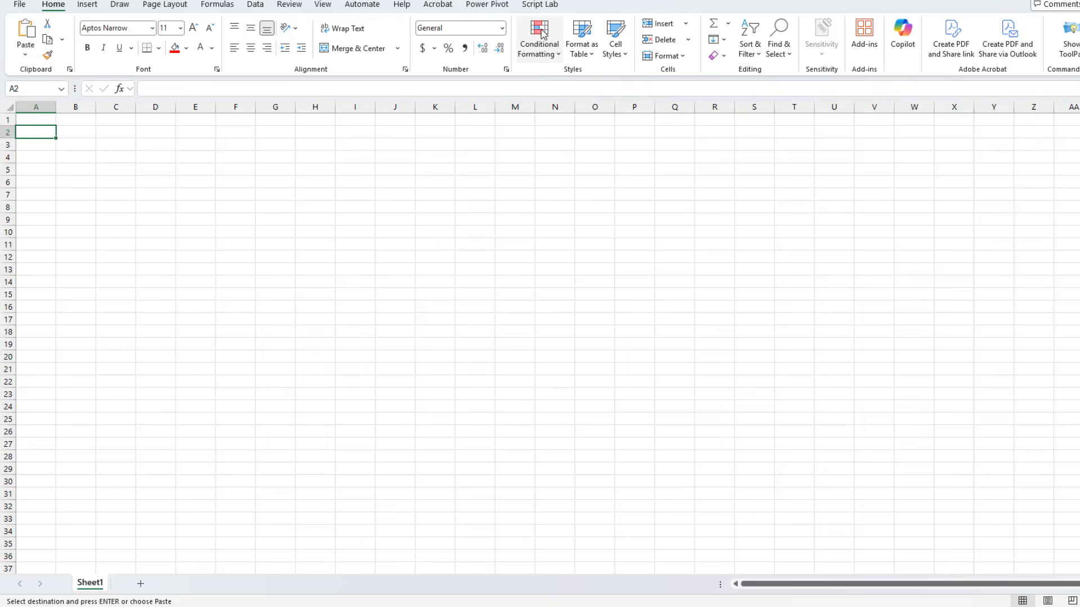
{"action": "key", "text": "ctrl+shift+v"}
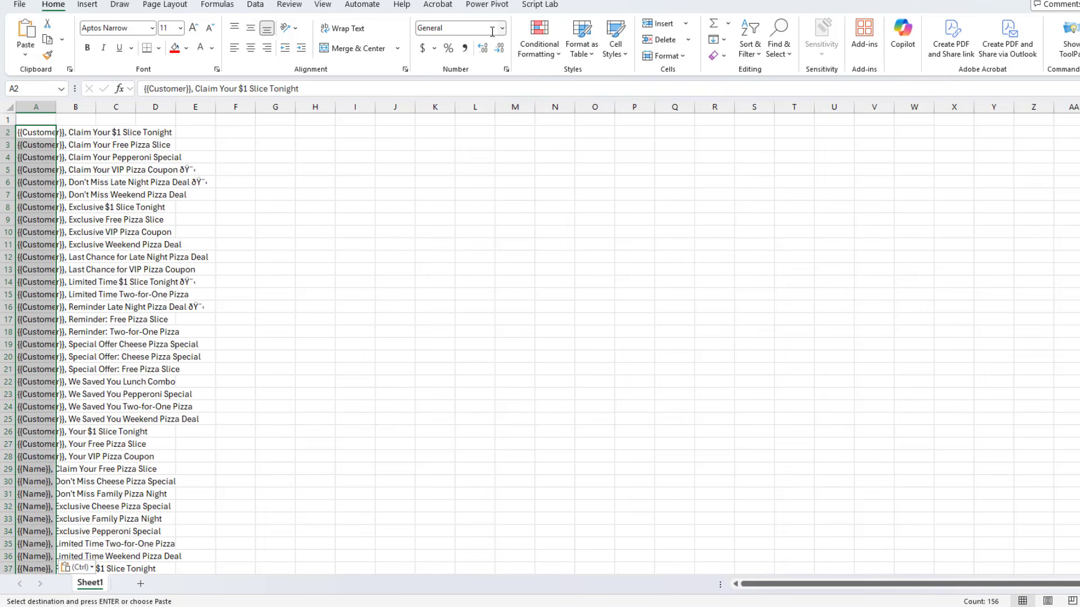
{"action": "key", "text": "Up"}
{"action": "key", "text": "Escape"}
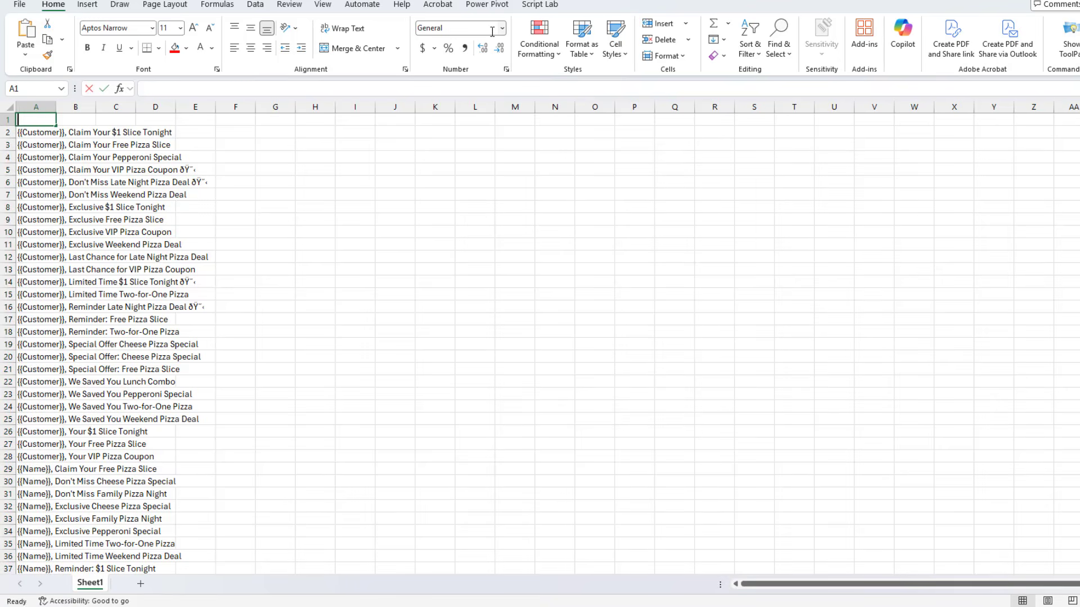
{"action": "type", "text": "Subject"}
{"action": "key", "text": "Return"}
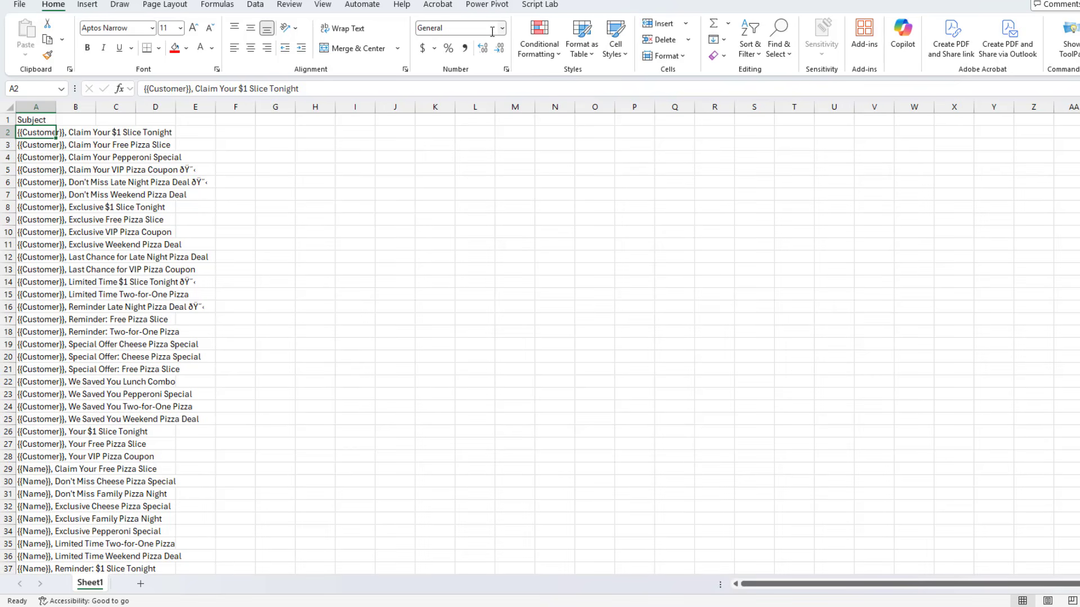
Save the subject list as a CSV (Comma delimited) file named PizzaSubjectFriday in the C:\aaa folder
{"action": "left_click", "coordinate": [20, 5]}
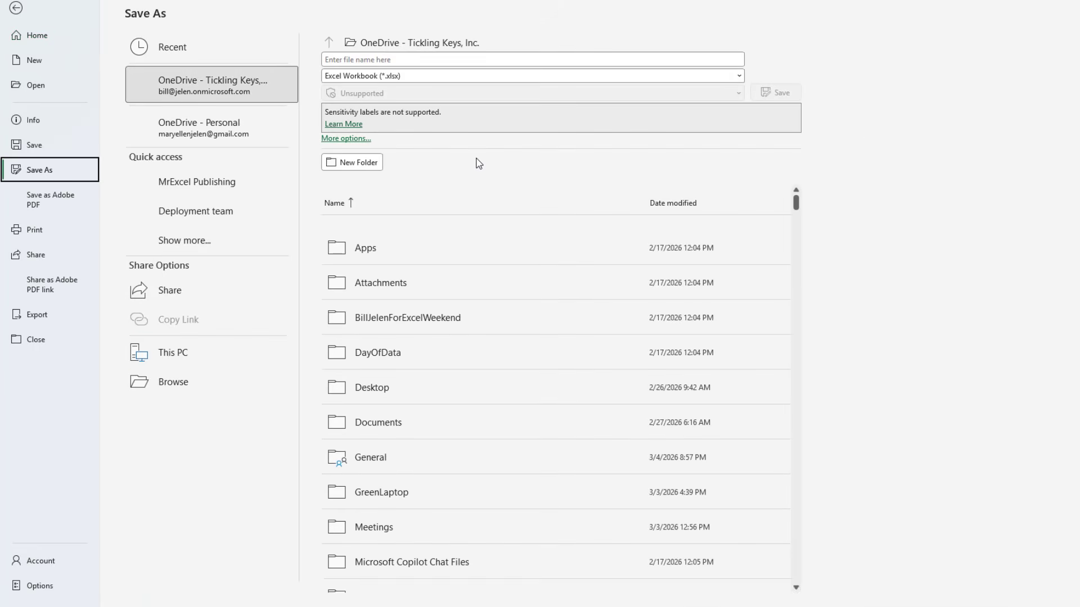
{"action": "left_click", "coordinate": [408, 77]}
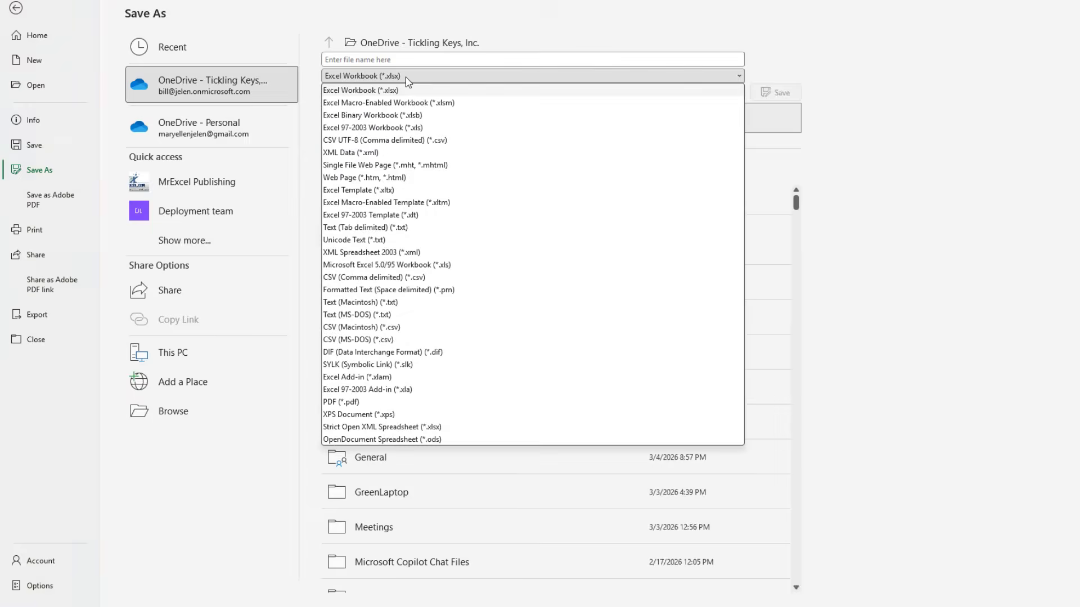
{"action": "left_click", "coordinate": [369, 277]}
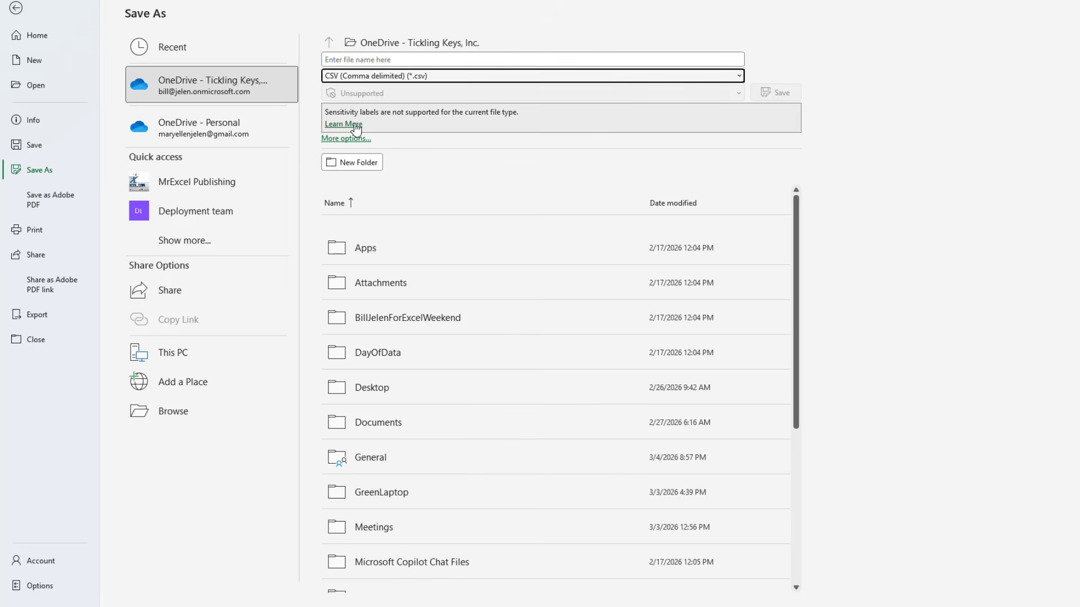
{"action": "left_click", "coordinate": [462, 48]}
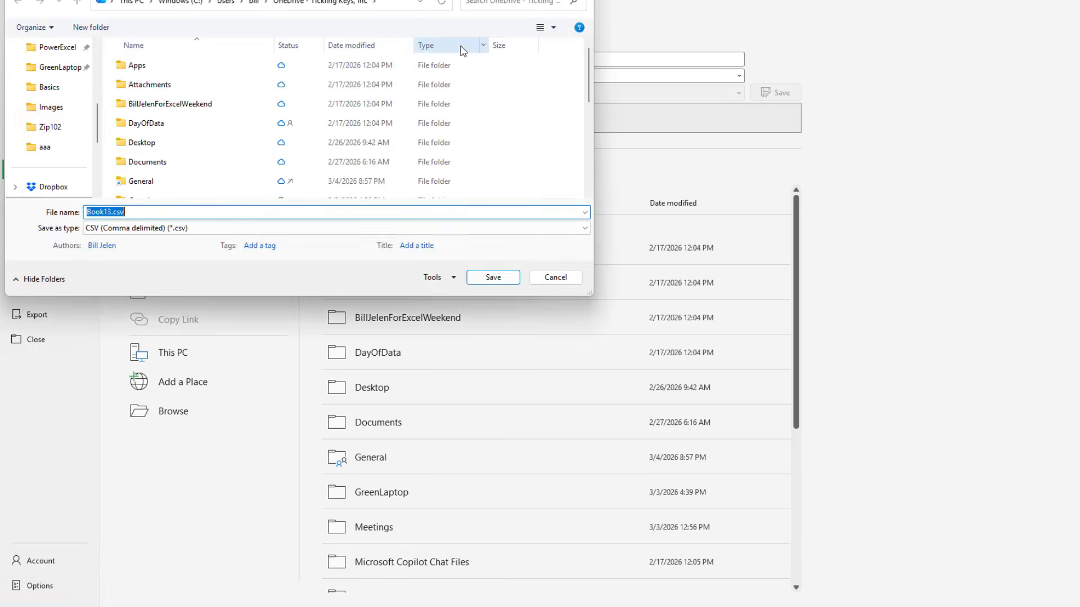
{"action": "type", "text": "c:\\aaa\\"}
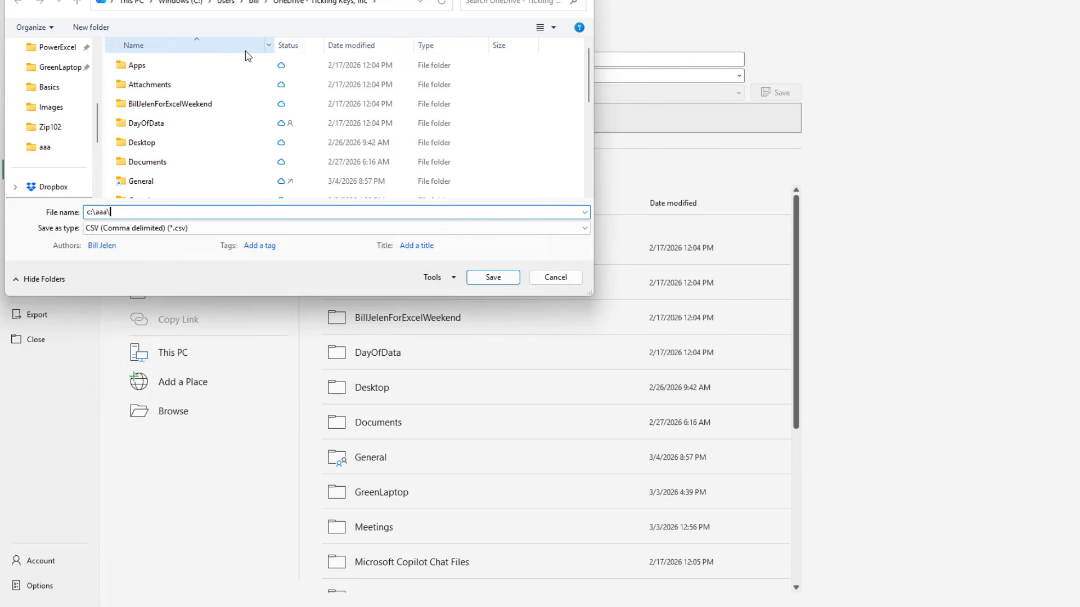
{"action": "key", "text": "Return"}
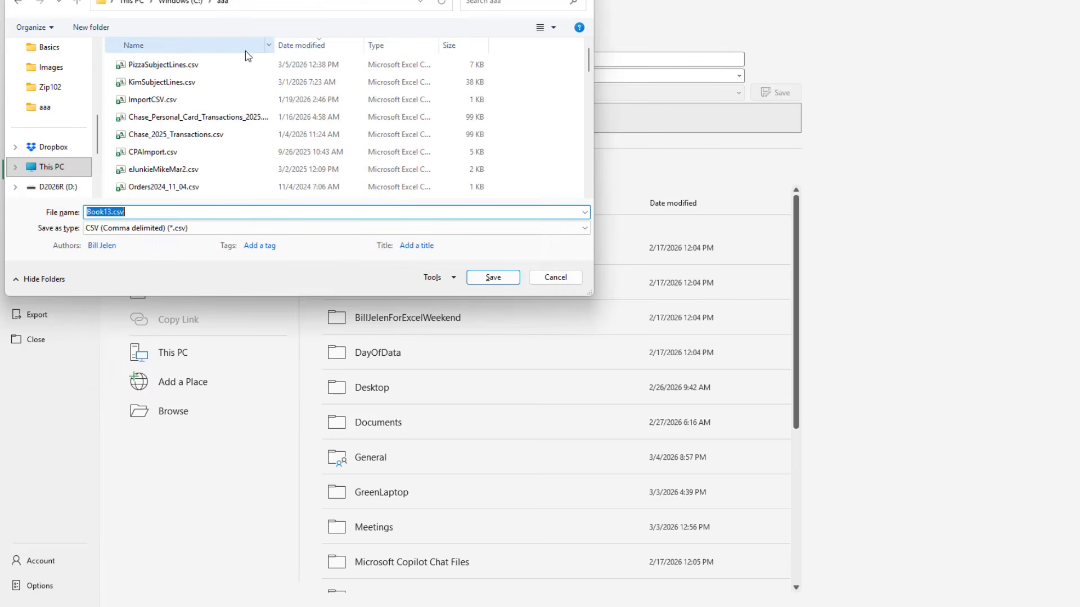
{"action": "key", "text": "Return"}
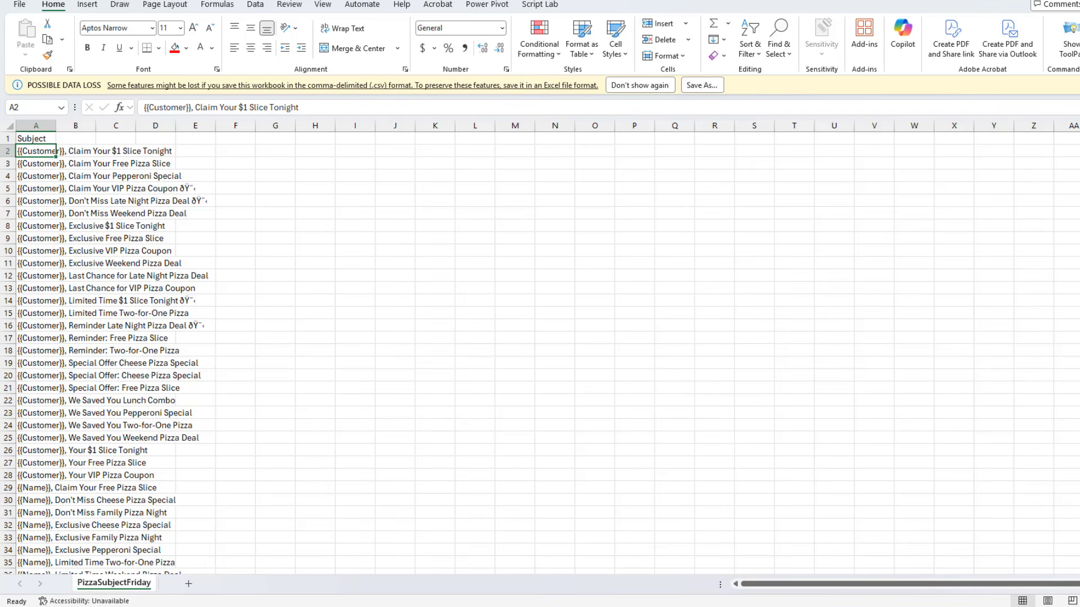
{"action": "left_click", "coordinate": [1078, 85]}
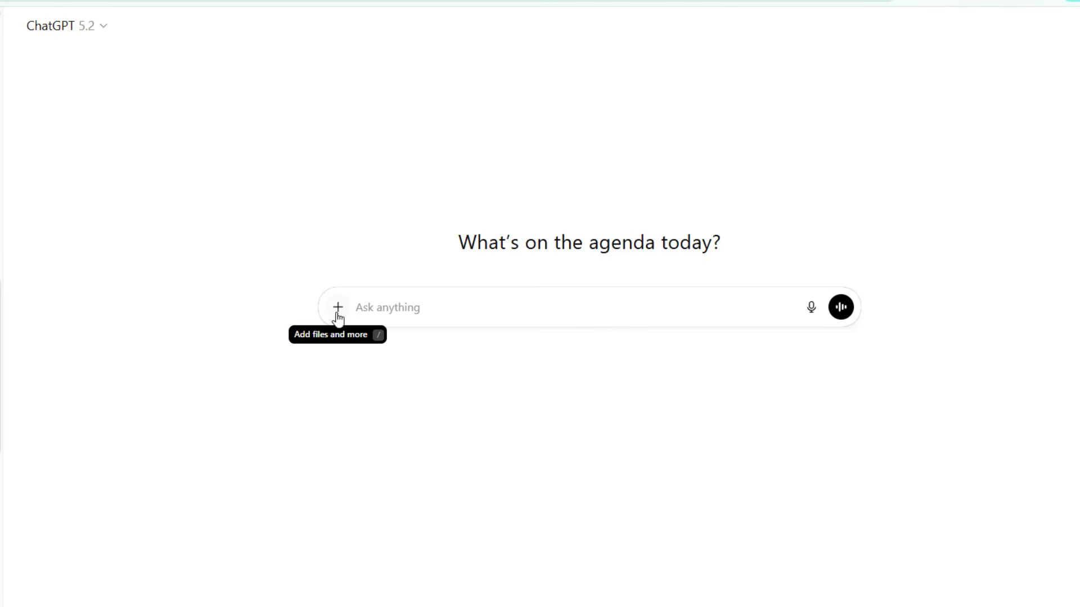
In ChatGPT, attach the PizzaSubjectFriday.csv file to a new chat
{"action": "left_click", "coordinate": [338, 308]}
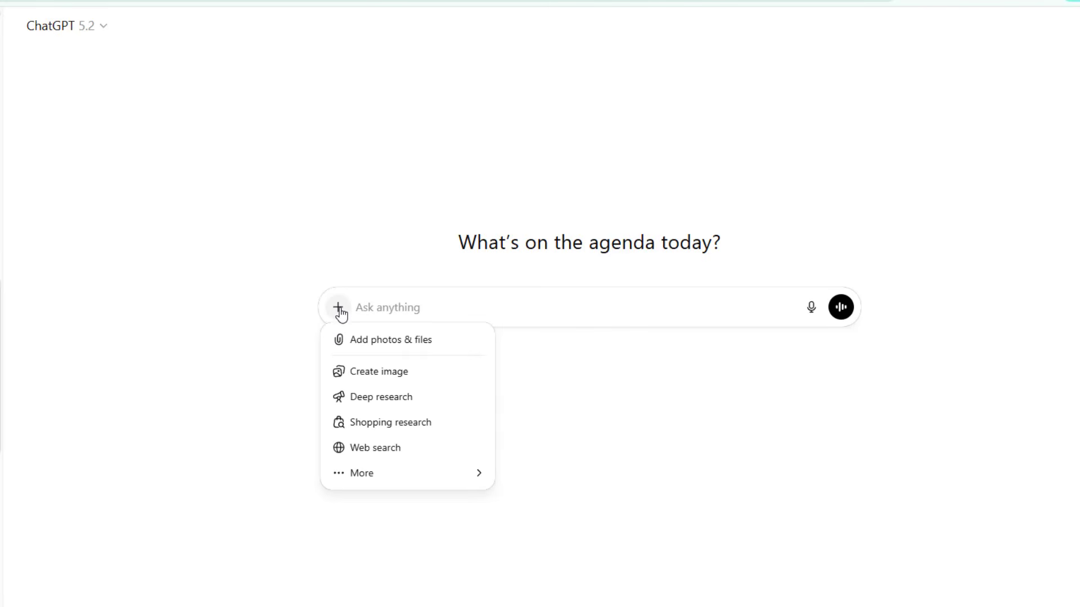
{"action": "left_click", "coordinate": [356, 348]}
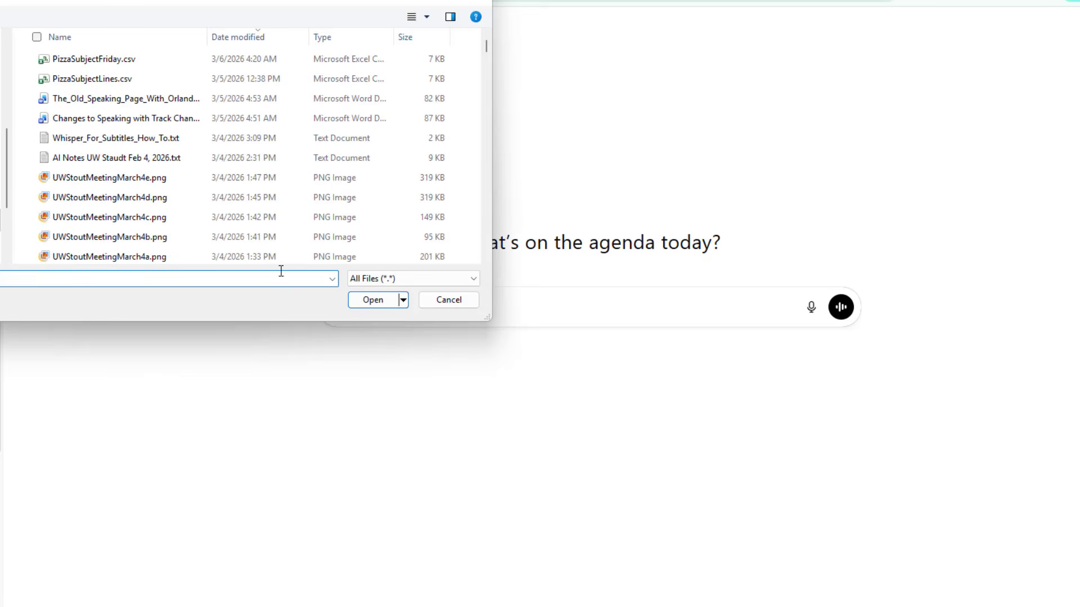
{"action": "left_click", "coordinate": [118, 61]}
{"action": "left_click", "coordinate": [369, 301]}
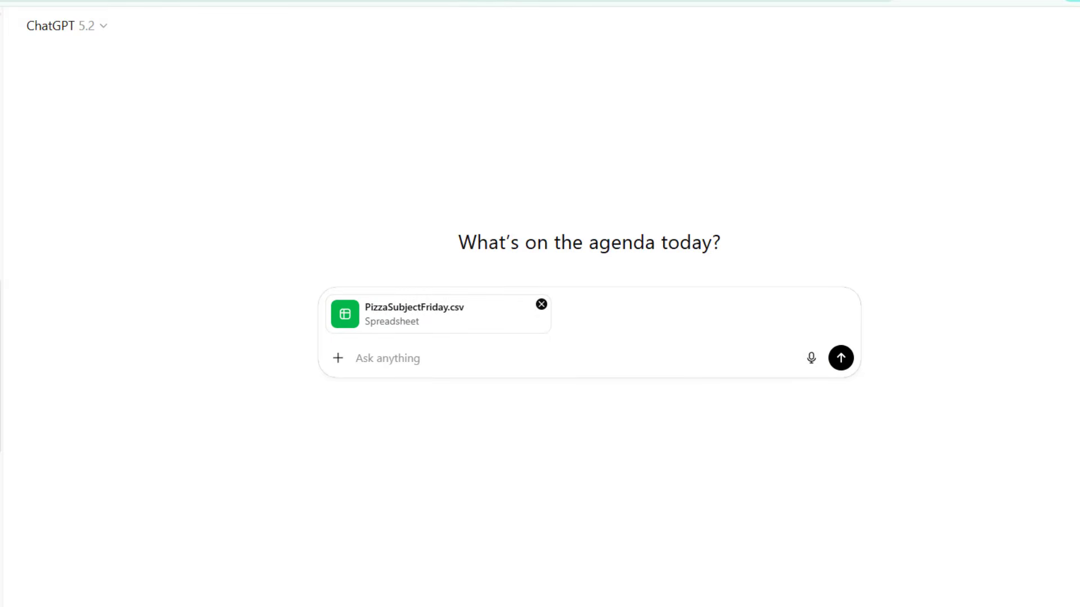
Paste and send a prompt asking to fuzzy-group near-duplicate subject lines into a CSV with SubjectLine, NormalizedSubject, CategoryID and CanonicalSubject columns
{"action": "key", "text": "ctrl+v"}
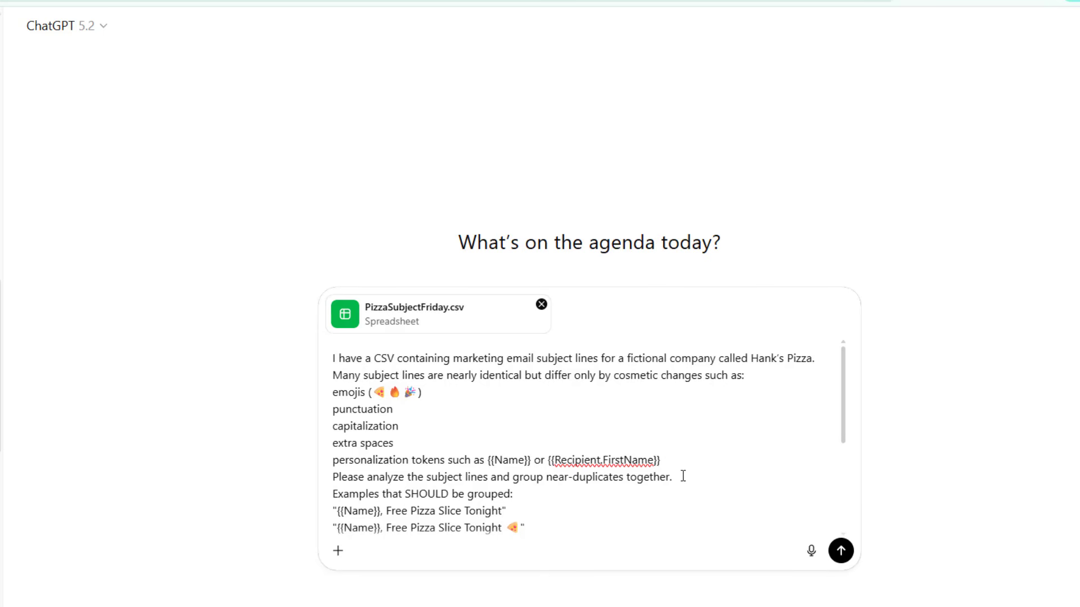
{"action": "scroll", "coordinate": [682, 475], "scroll_direction": "down", "scroll_amount": 3}
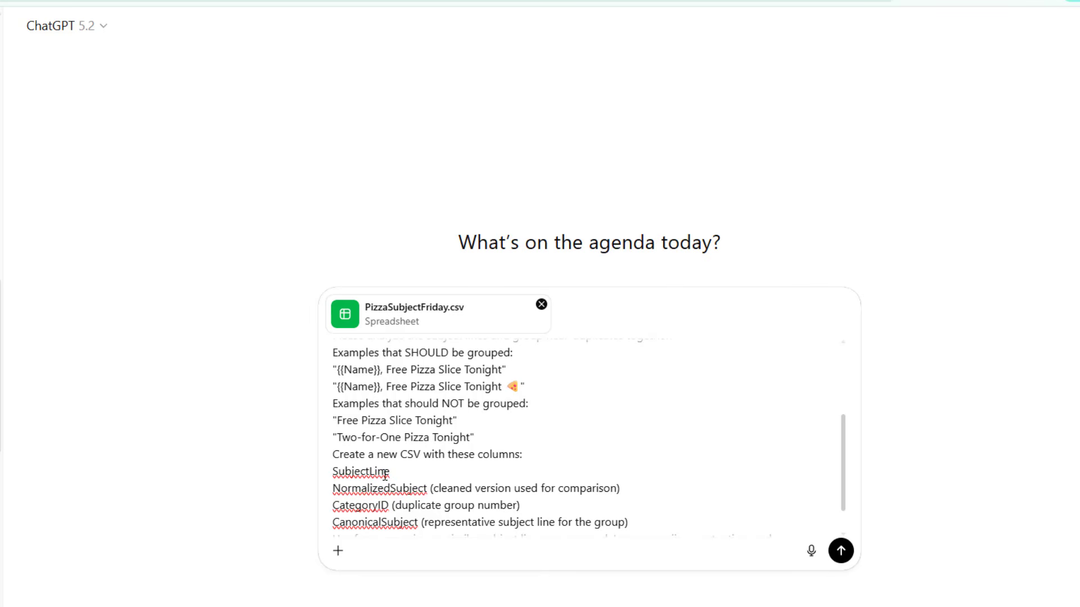
{"action": "scroll", "coordinate": [654, 468], "scroll_direction": "down", "scroll_amount": 1}
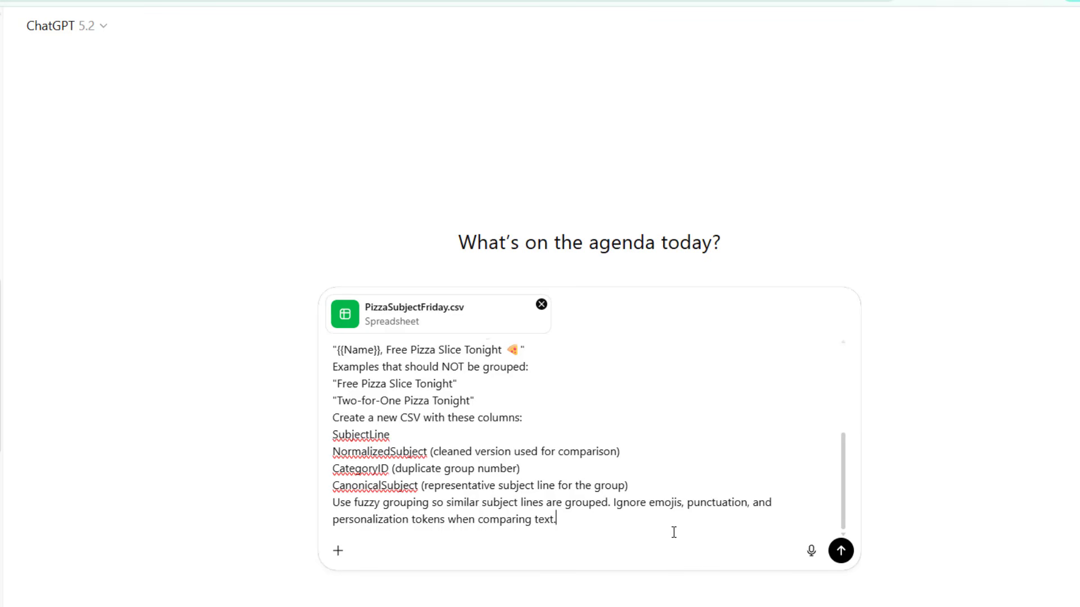
{"action": "left_click", "coordinate": [841, 551]}
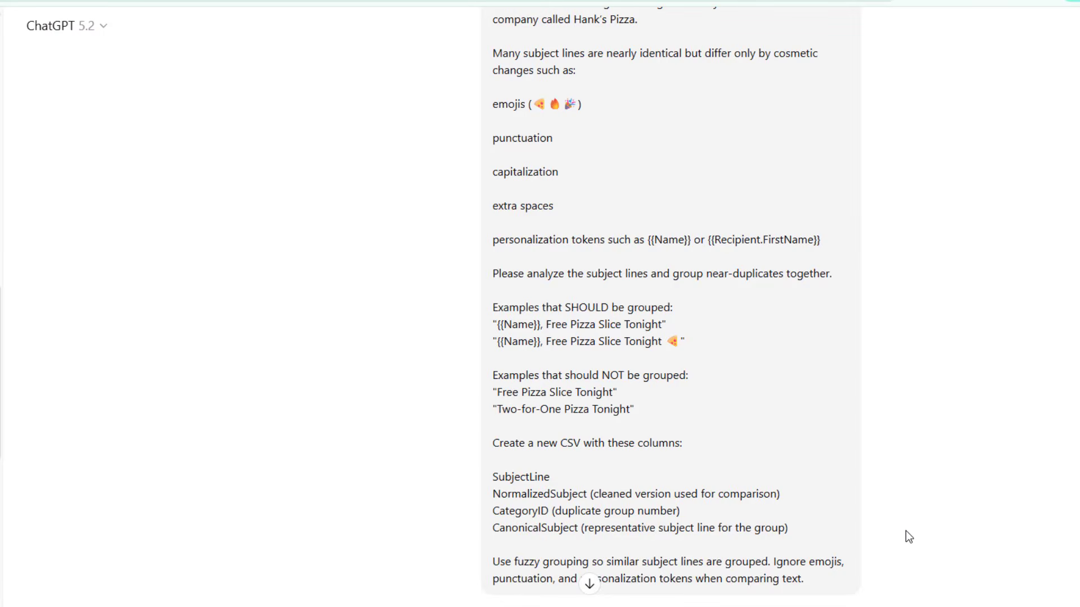
Open the returned HanksPizza_FuzzyGrouped.csv file in Excel
{"action": "left_click", "coordinate": [587, 588]}
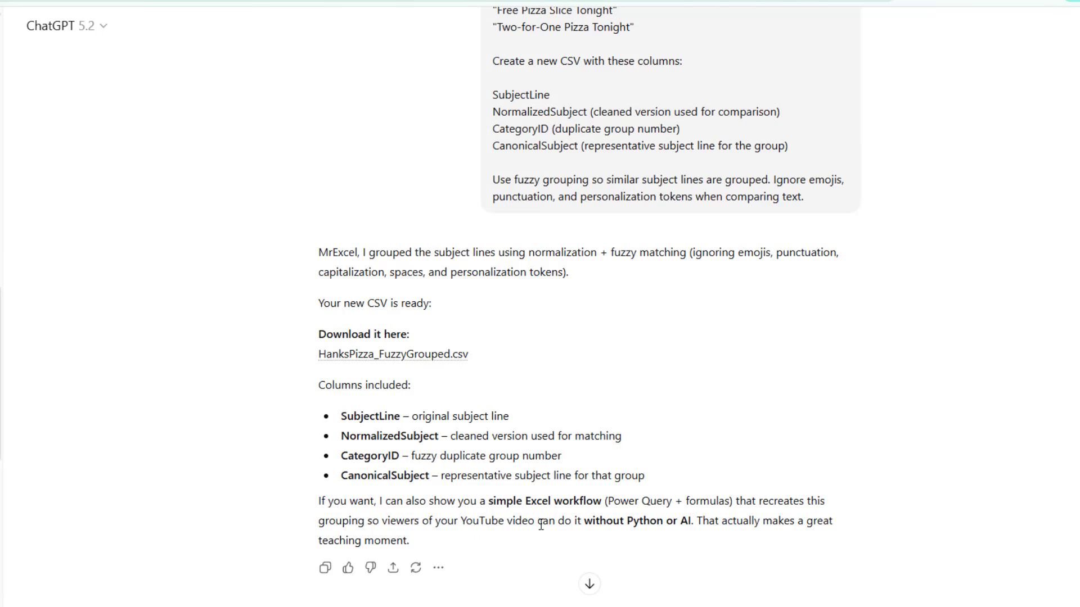
{"action": "left_click", "coordinate": [408, 356]}
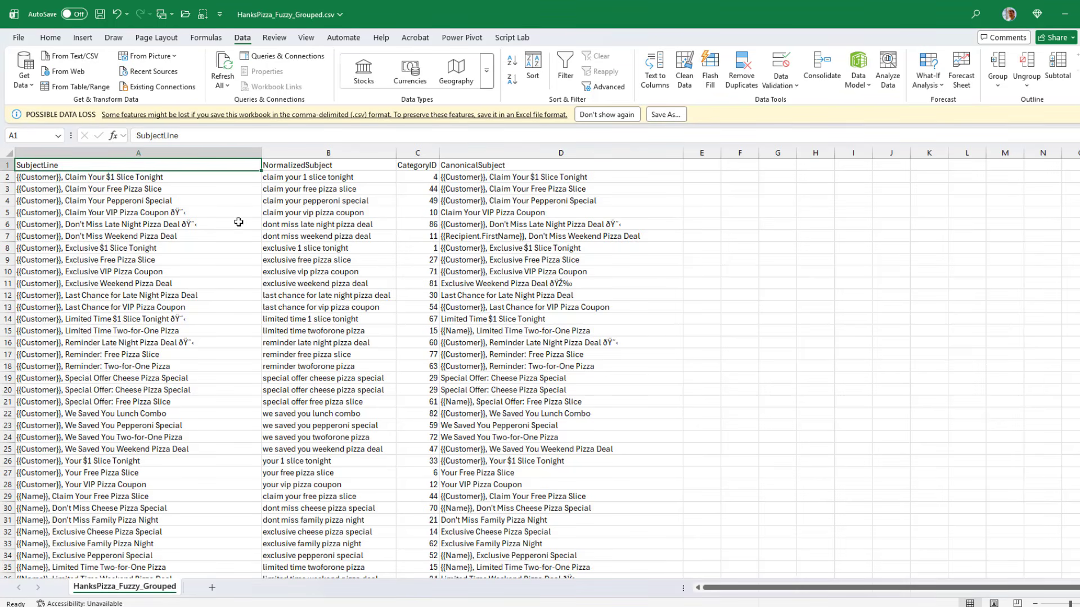
Enter =UNIQUE(C2:C157) in F2 to list the distinct category IDs
{"action": "key", "text": "ctrl+Down"}
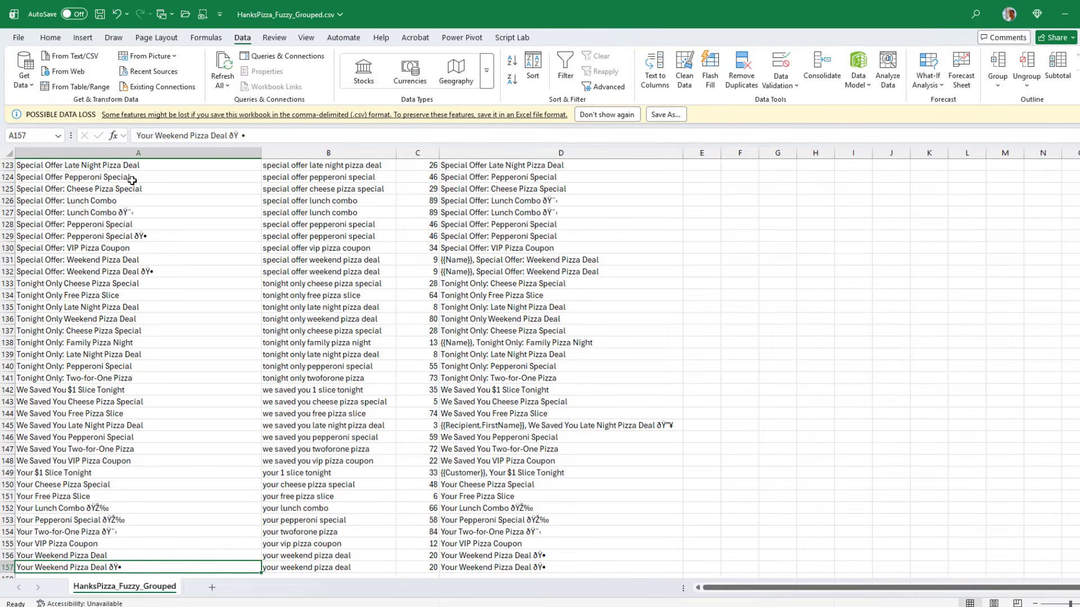
{"action": "key", "text": "ctrl+Up"}
{"action": "key", "text": "Down"}
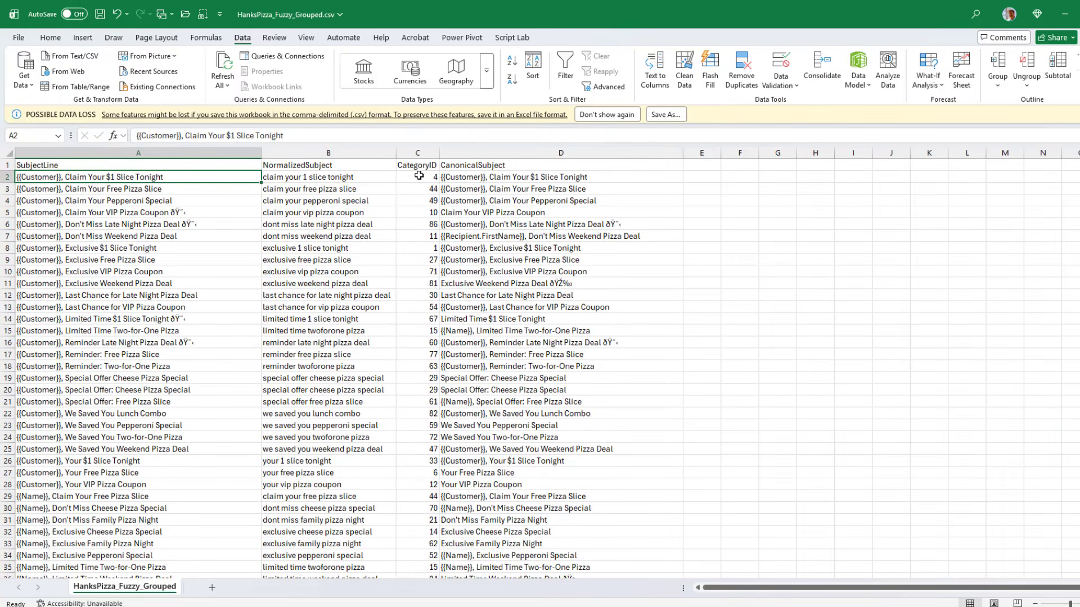
{"action": "left_click", "coordinate": [751, 177]}
{"action": "type", "text": "=unique("}
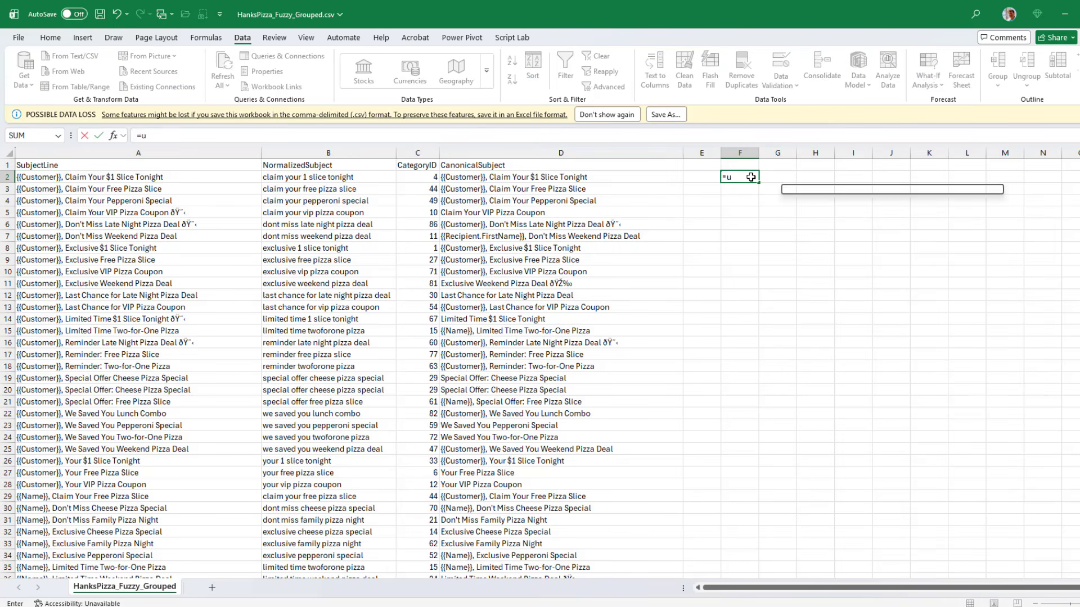
{"action": "key", "text": "Left"}
{"action": "key", "text": "Left"}
{"action": "key", "text": "Left"}
{"action": "key", "text": "Left"}
{"action": "key", "text": "Left"}
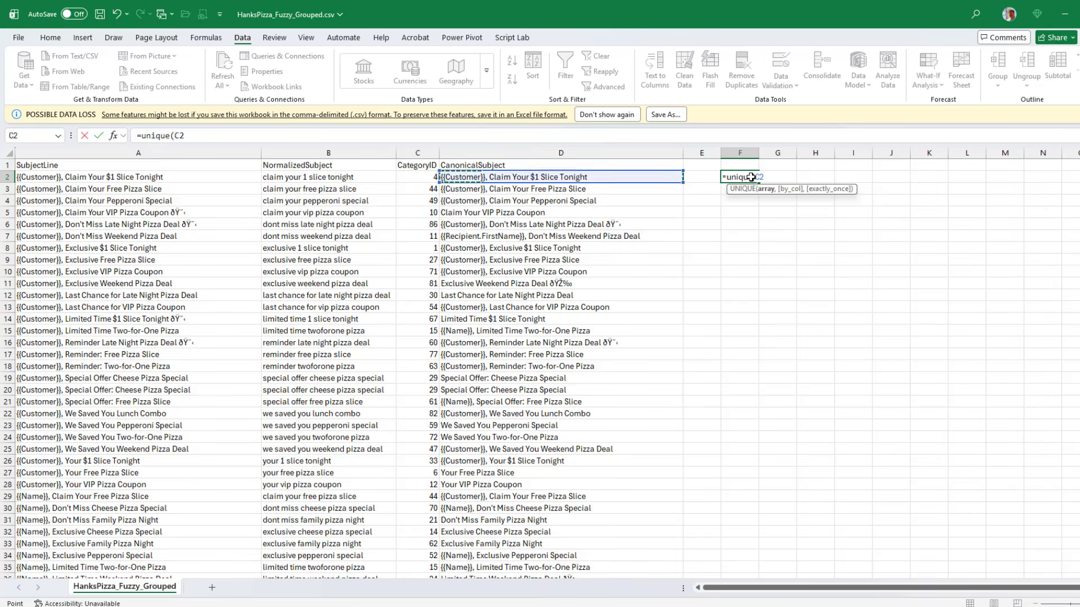
{"action": "key", "text": "Right"}
{"action": "key", "text": "Right"}
{"action": "key", "text": "ctrl+shift+Down"}
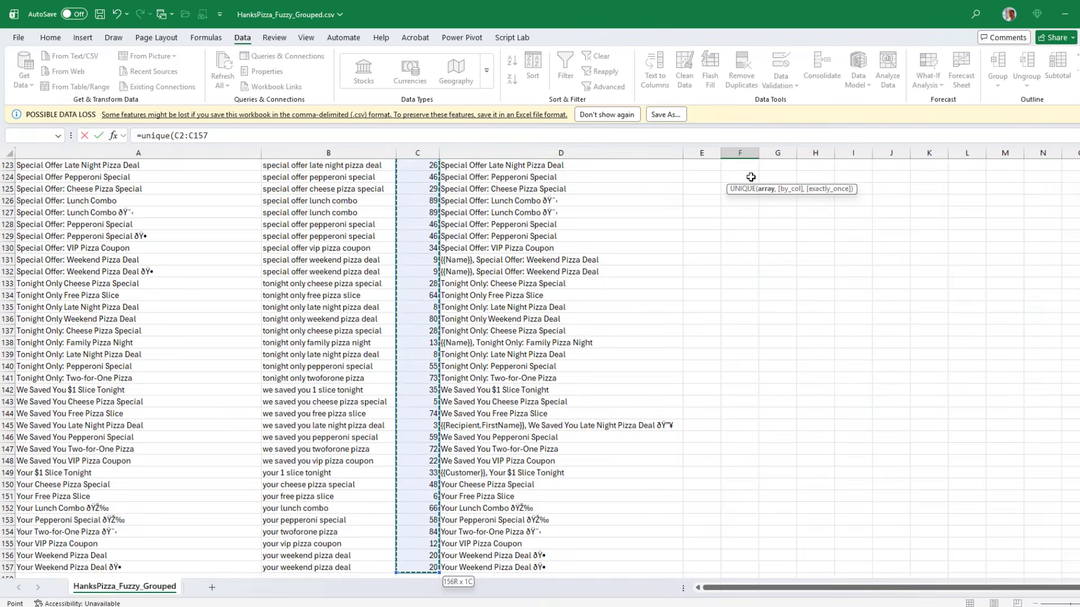
{"action": "type", "text": ")"}
{"action": "key", "text": "Return"}
Delete the spilled UNIQUE results from column F
{"action": "key", "text": "ctrl+Up"}
{"action": "key", "text": "Down"}
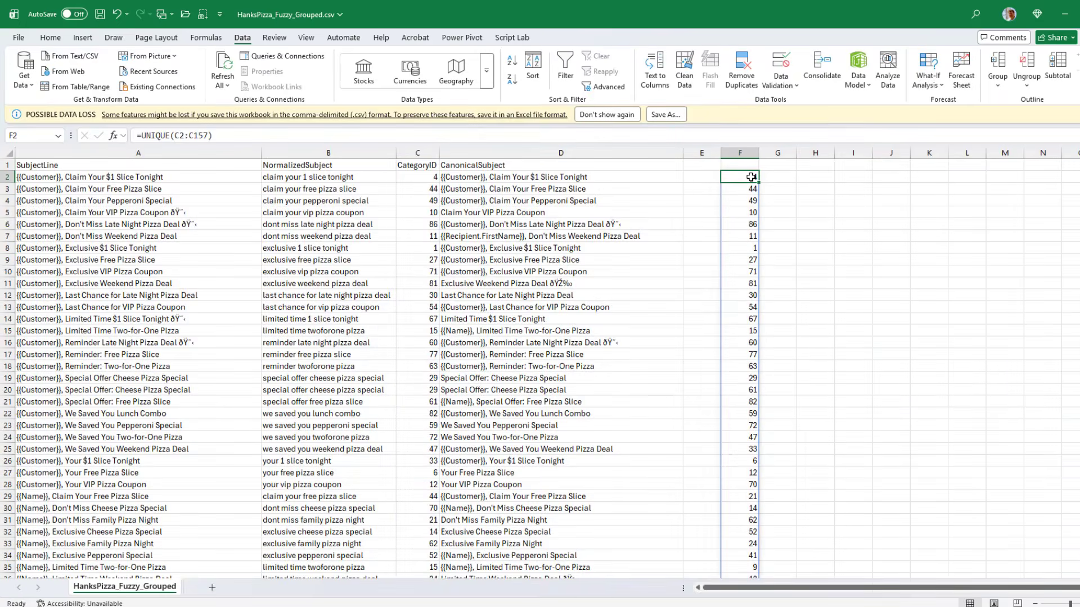
{"action": "key", "text": "ctrl+shift+Down"}
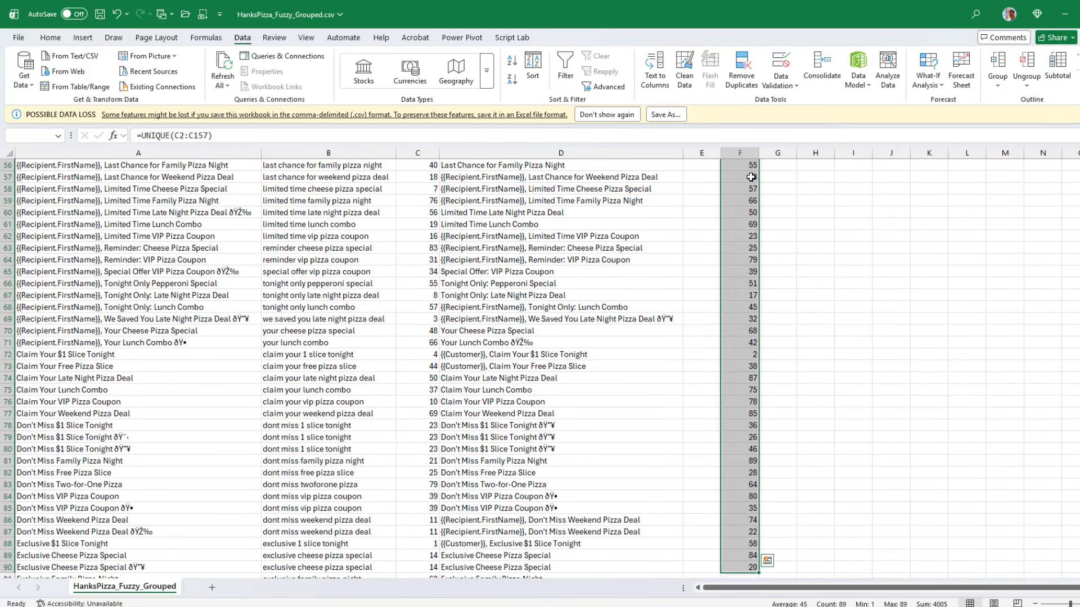
{"action": "key", "text": "Delete"}
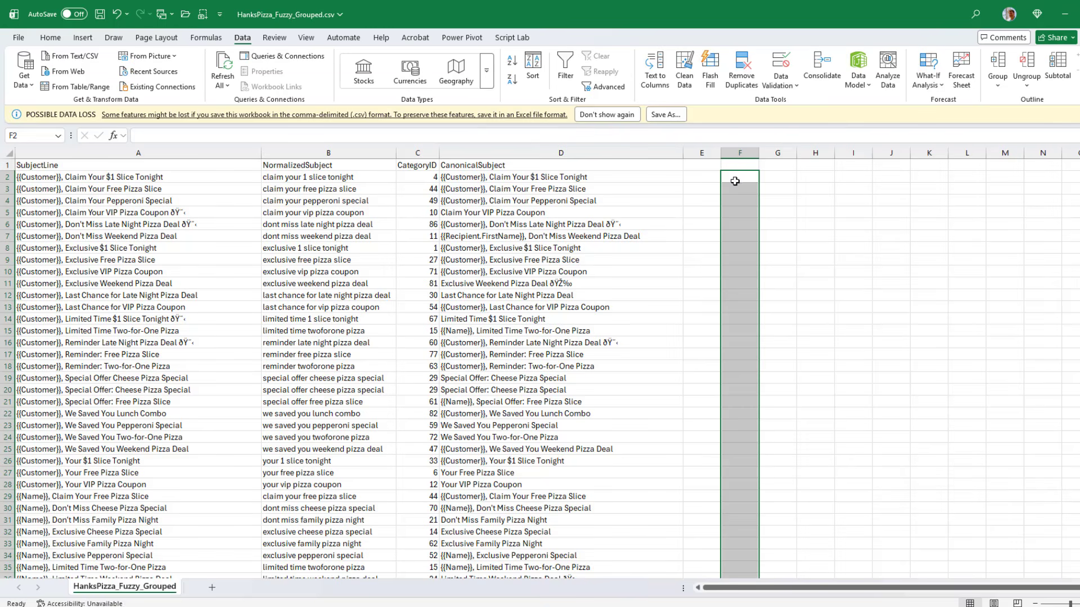
Add a CatCount column in E with =COUNTIF($C$2:$C$157,C2) in E2, filled down to every row
{"action": "left_click", "coordinate": [691, 165]}
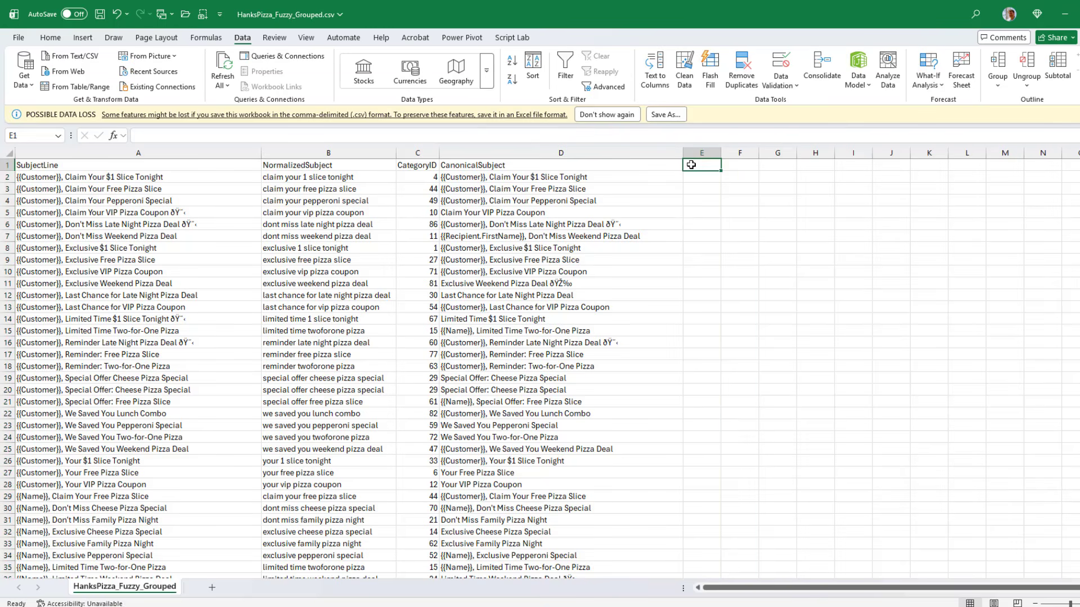
{"action": "type", "text": "CatCount"}
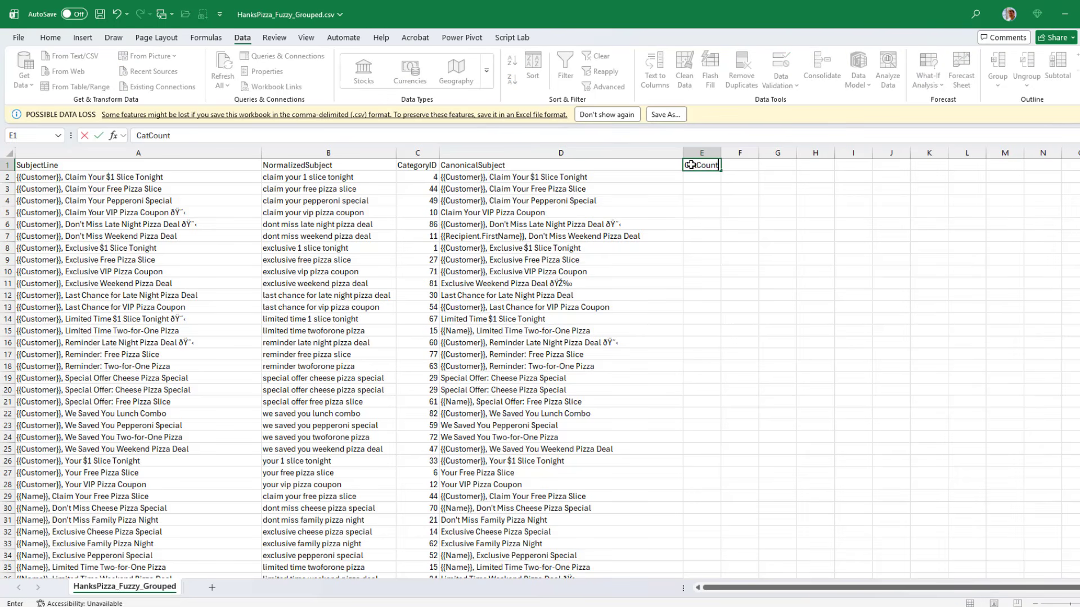
{"action": "key", "text": "Return"}
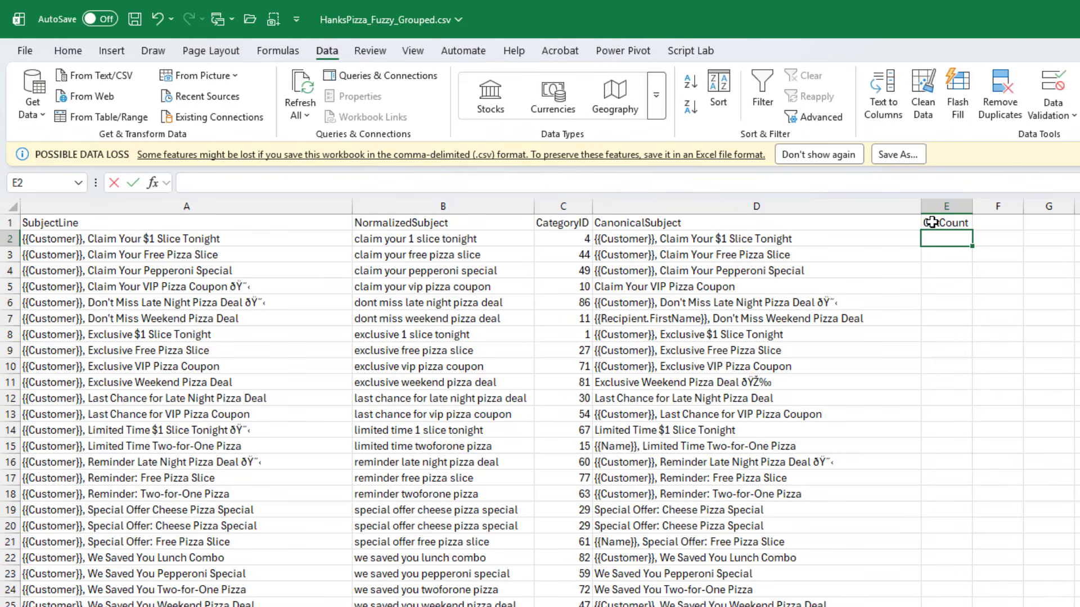
{"action": "type", "text": "=COUNTIF("}
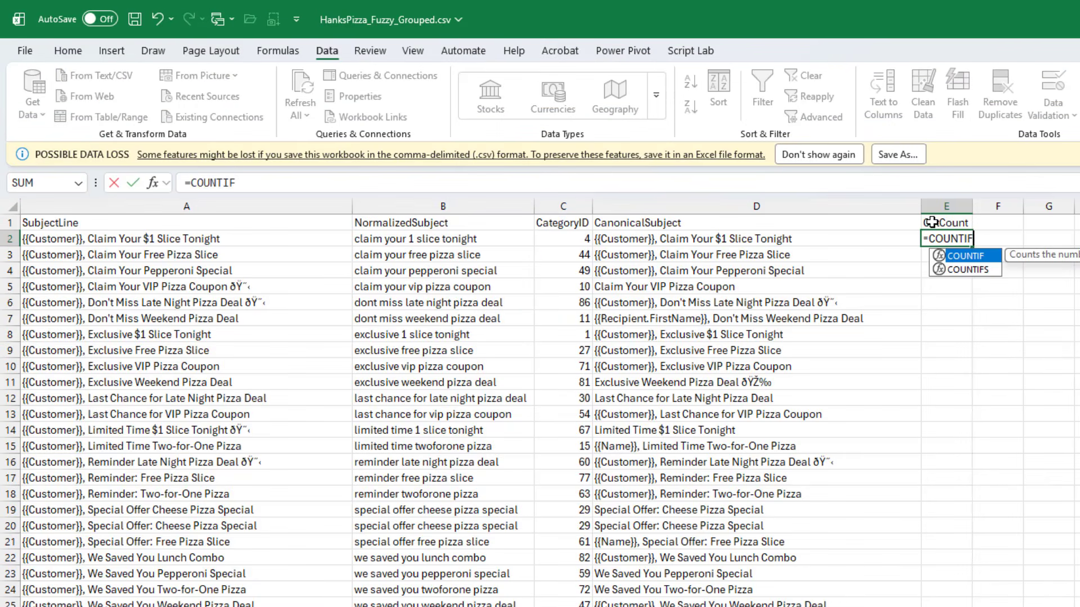
{"action": "key", "text": "Left"}
{"action": "key", "text": "Left"}
{"action": "key", "text": "ctrl+shift+Down"}
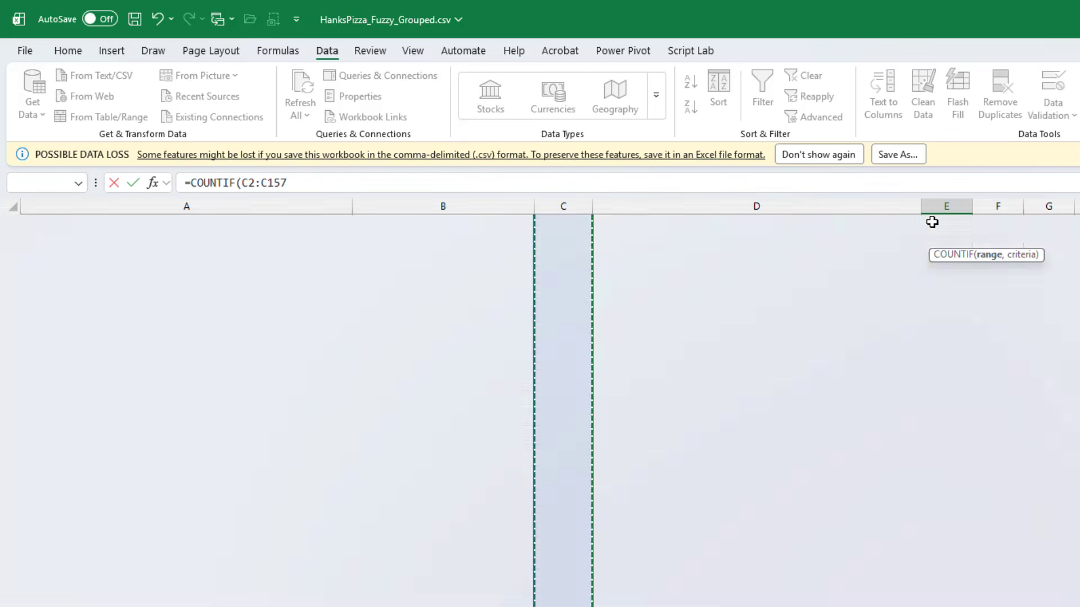
{"action": "key", "text": "F4"}
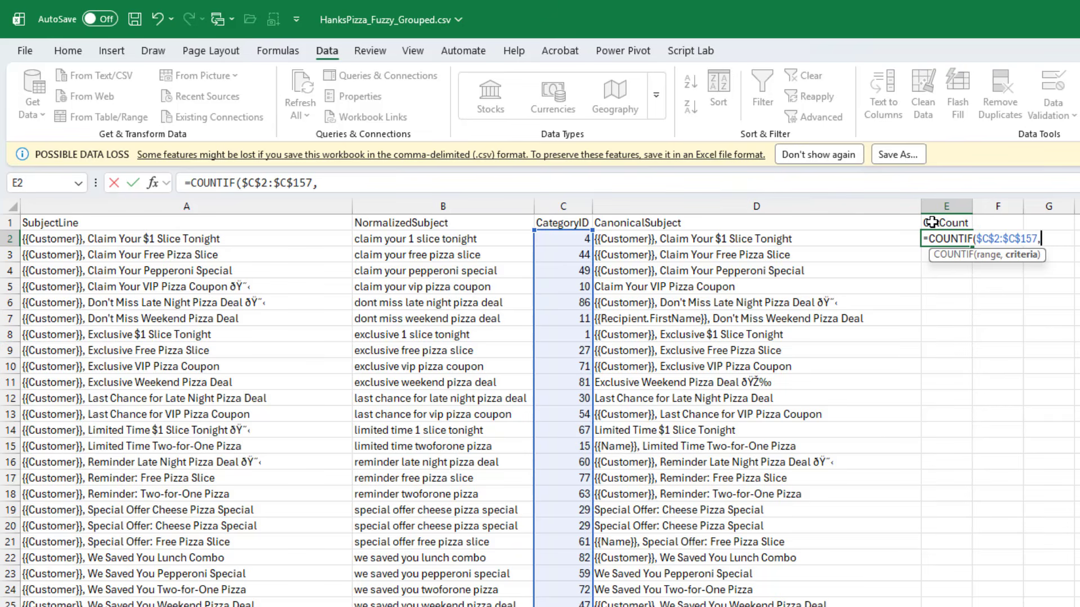
{"action": "type", "text": ","}
{"action": "key", "text": "Left"}
{"action": "key", "text": "Left"}
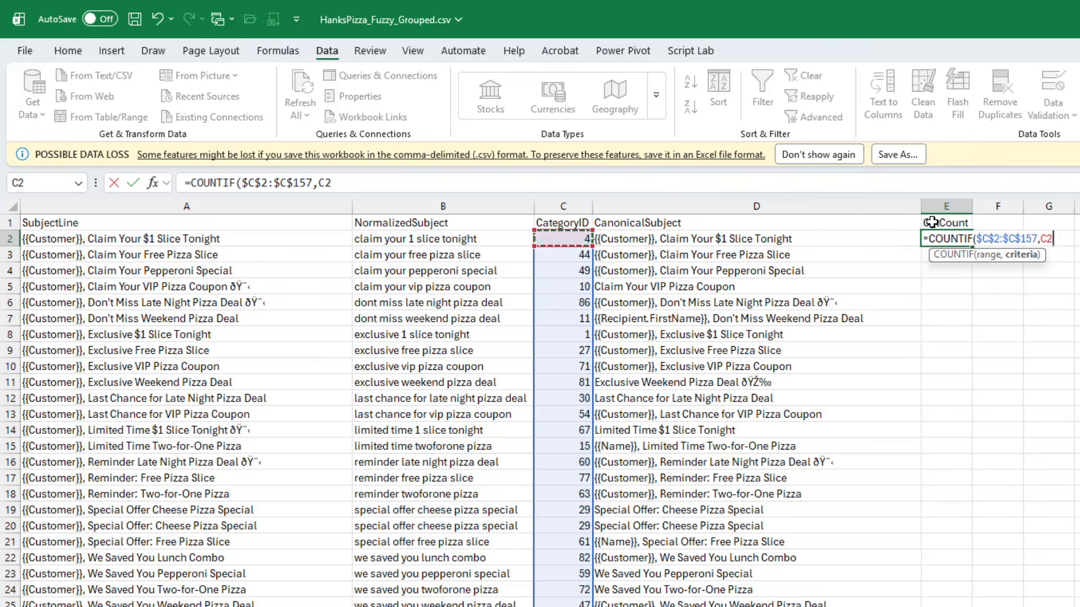
{"action": "type", "text": ")"}
{"action": "key", "text": "ctrl+Return"}
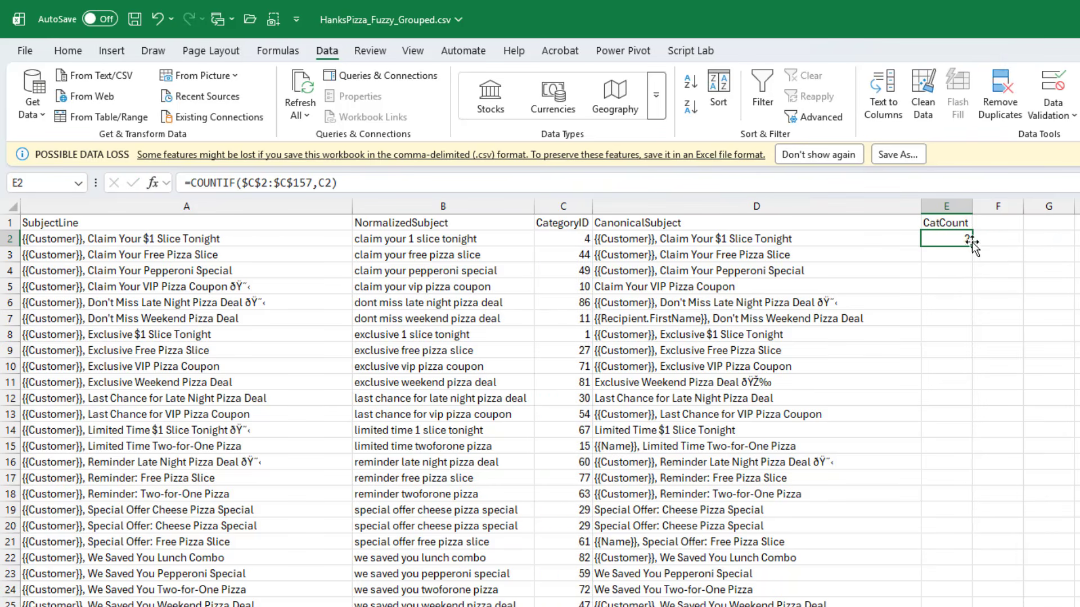
{"action": "double_click", "coordinate": [973, 246]}
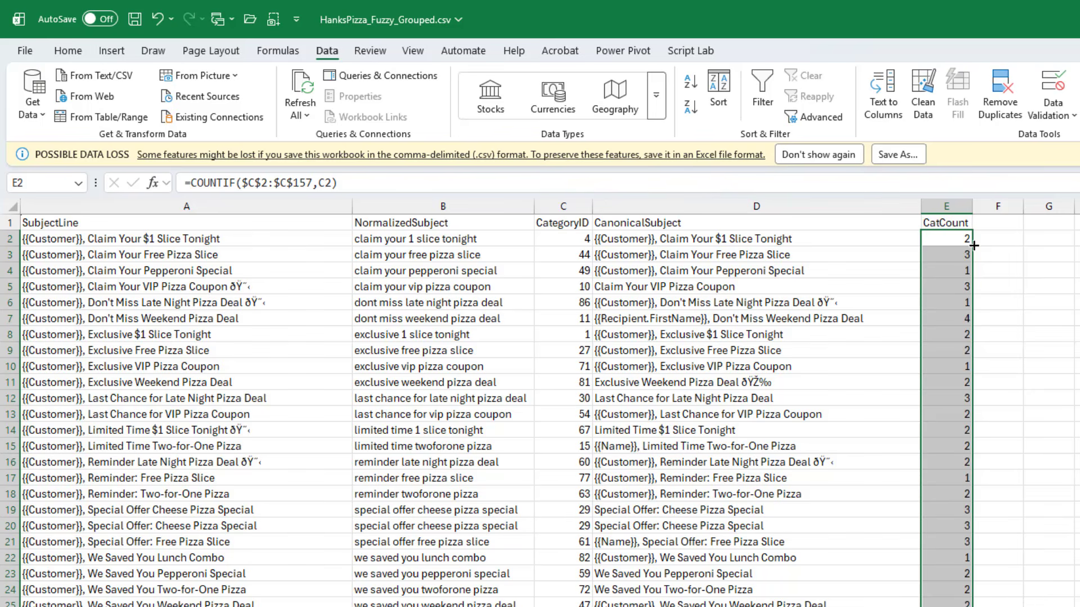
{"action": "left_click", "coordinate": [960, 239]}
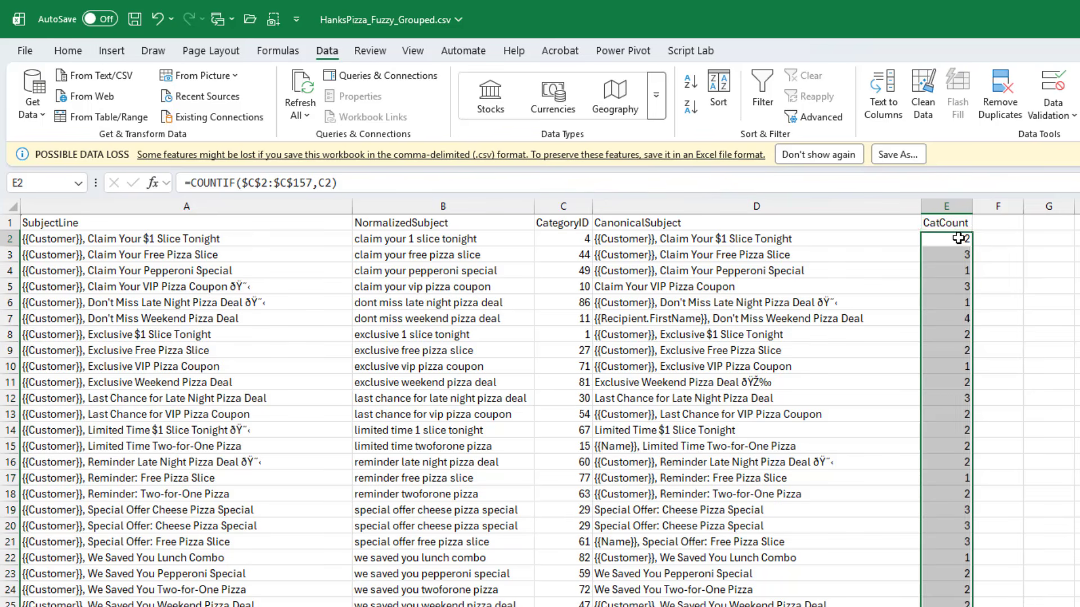
Sort the grouped data by CatCount from largest to smallest, then by CategoryID from smallest to largest
{"action": "left_click", "coordinate": [719, 92]}
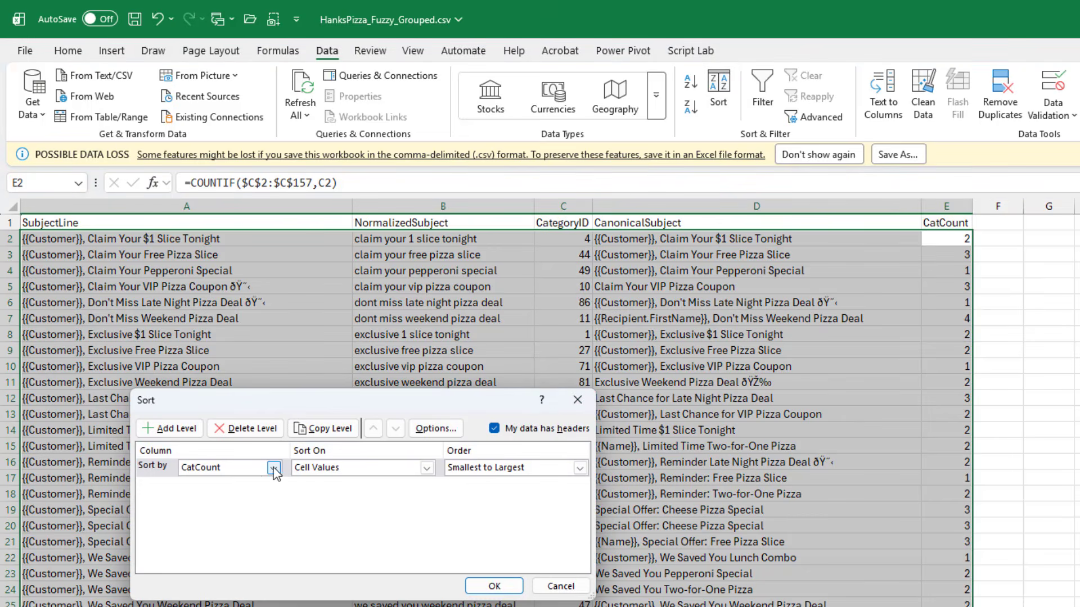
{"action": "left_click", "coordinate": [579, 468]}
{"action": "left_click", "coordinate": [520, 494]}
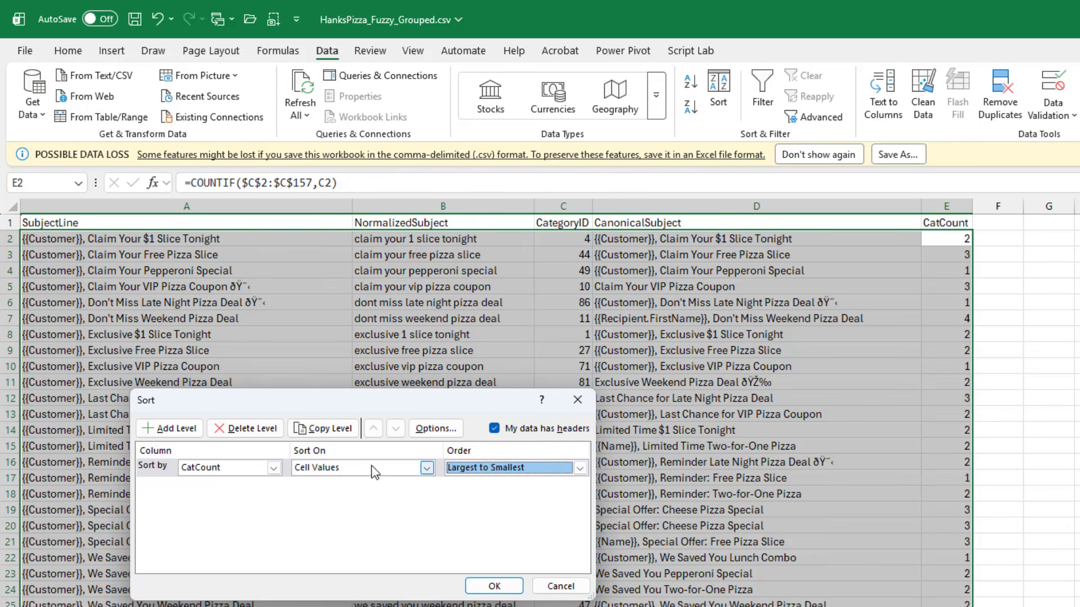
{"action": "left_click", "coordinate": [175, 429]}
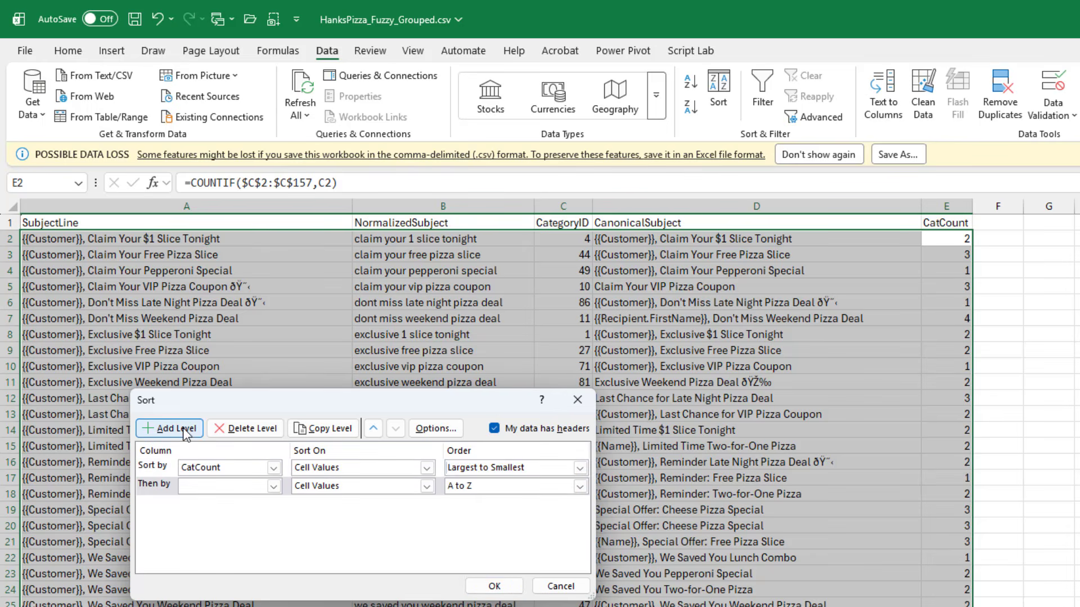
{"action": "left_click", "coordinate": [274, 486]}
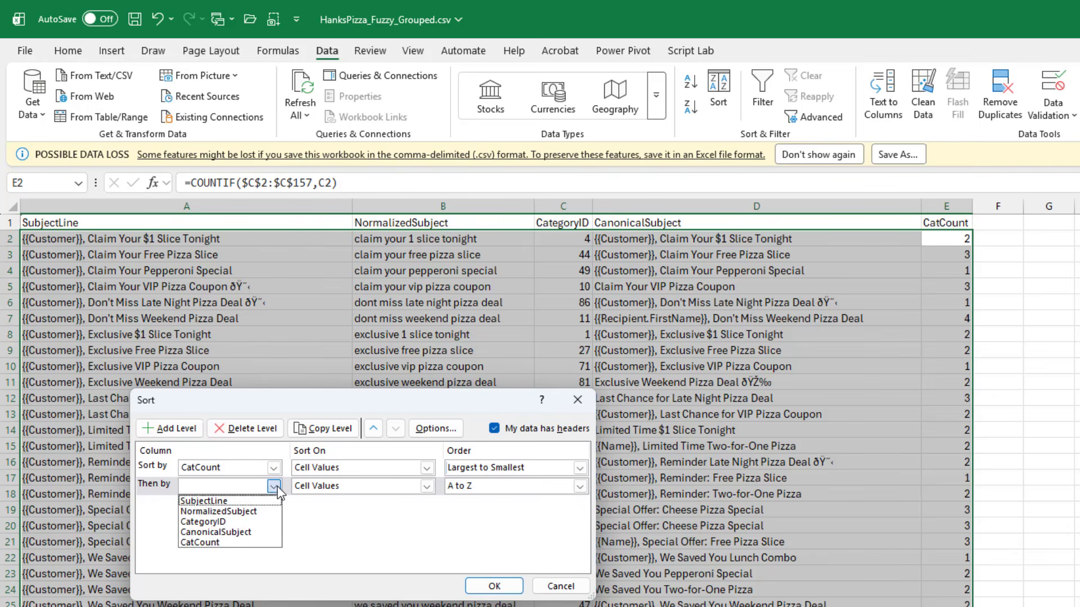
{"action": "left_click", "coordinate": [214, 522]}
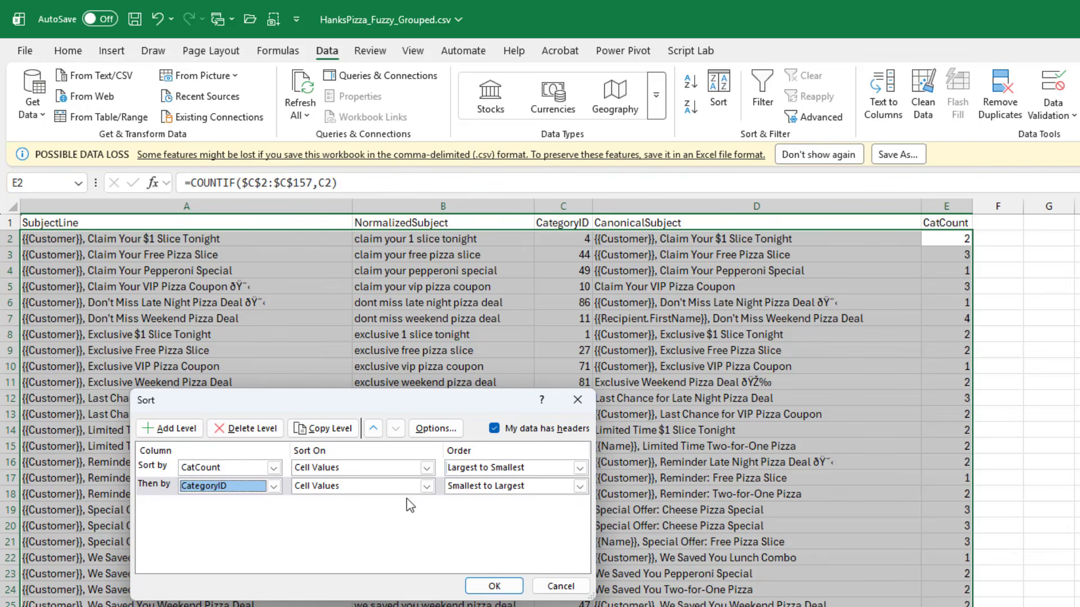
{"action": "left_click", "coordinate": [491, 587]}
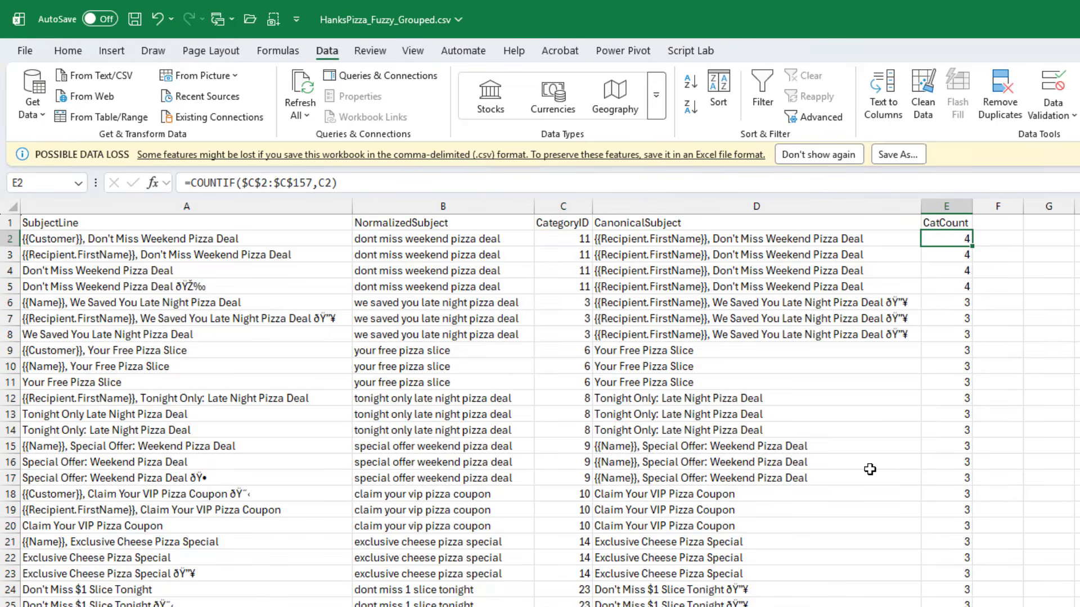
Examine the sorted subject lines, category IDs and canonical subjects group by group
{"action": "key", "text": "Left"}
{"action": "key", "text": "Left"}
{"action": "key", "text": "Left"}
{"action": "key", "text": "Left"}
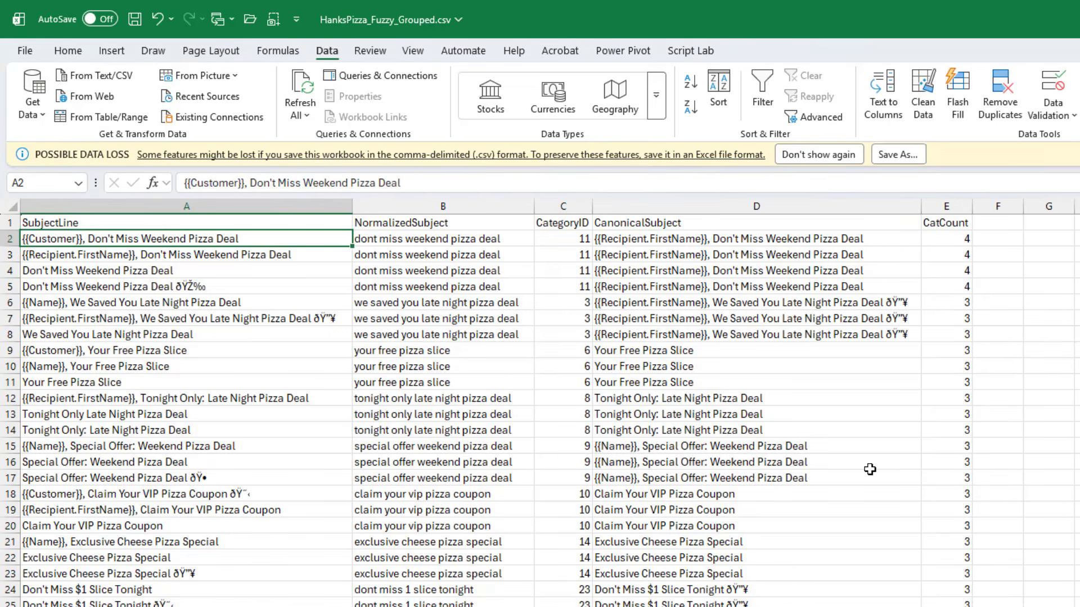
{"action": "key", "text": "Down"}
{"action": "key", "text": "Down"}
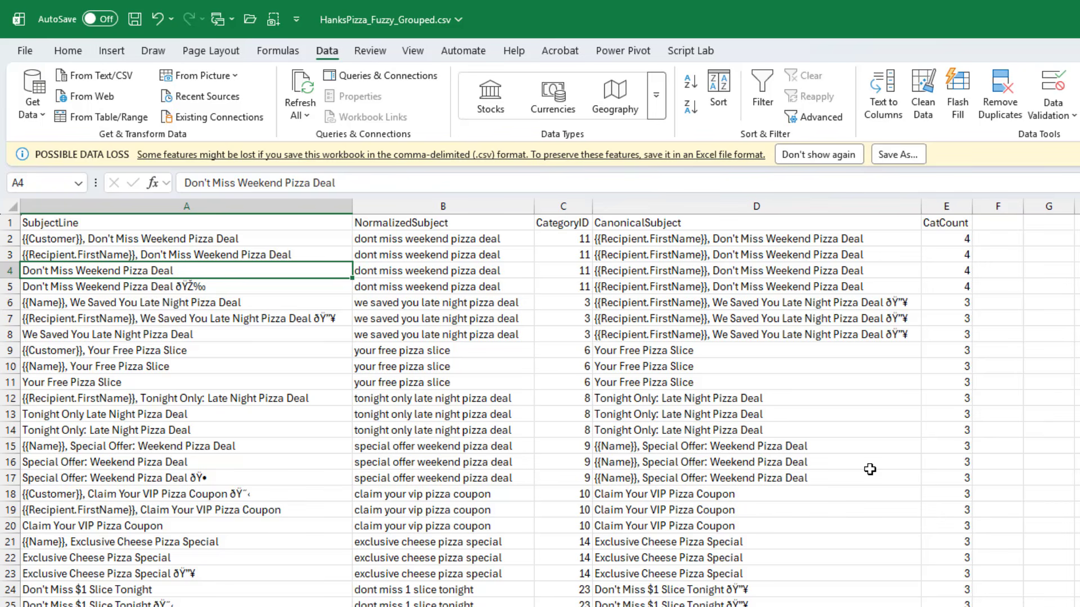
{"action": "key", "text": "Down"}
{"action": "key", "text": "Up"}
{"action": "key", "text": "Up"}
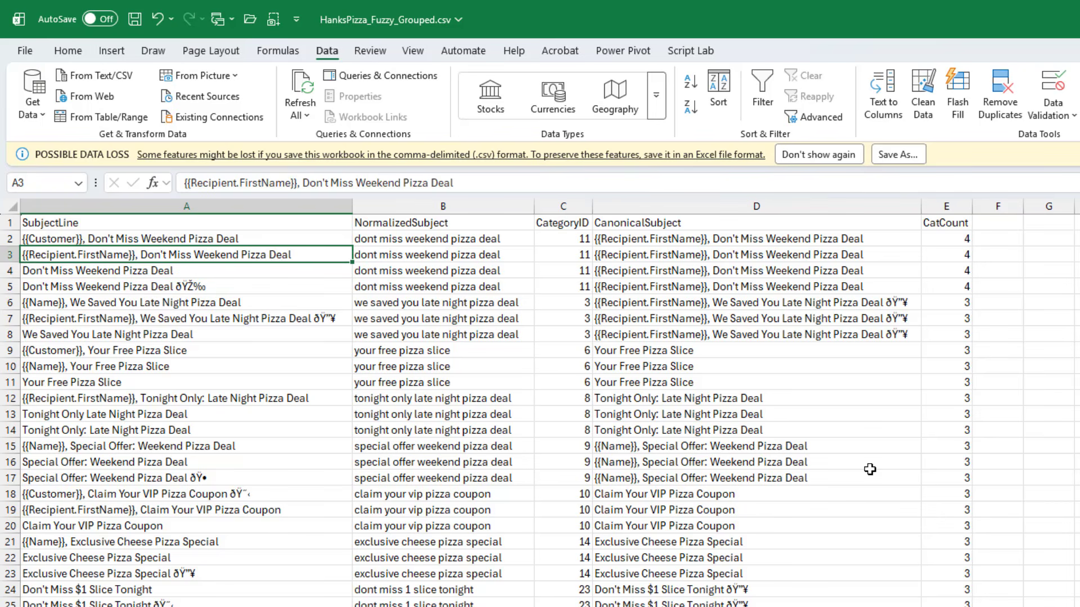
{"action": "key", "text": "Up"}
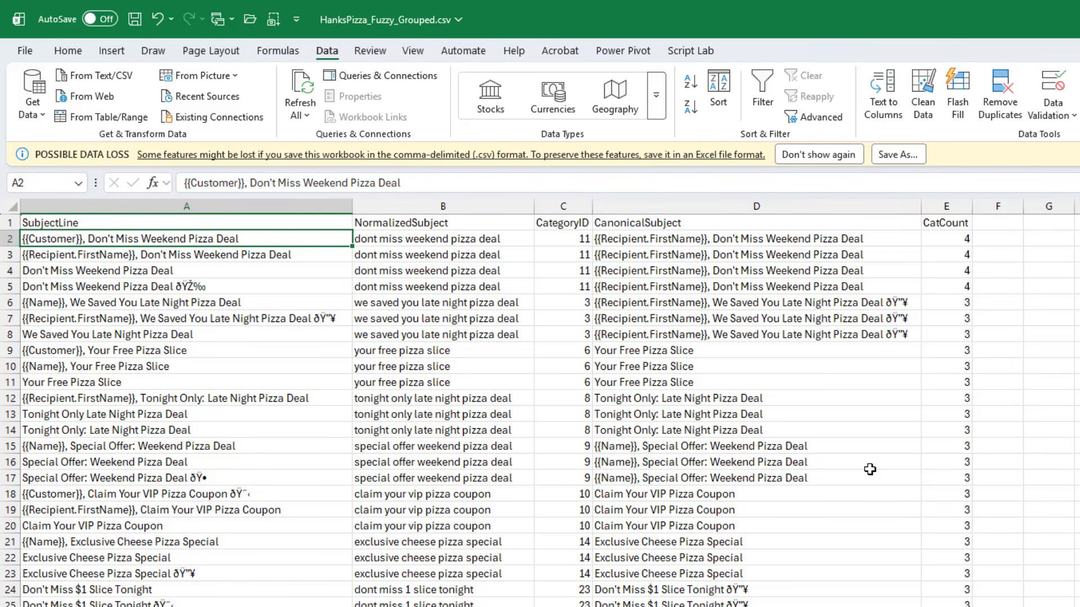
{"action": "key", "text": "shift+Down"}
{"action": "key", "text": "shift+Down"}
{"action": "key", "text": "shift+Down"}
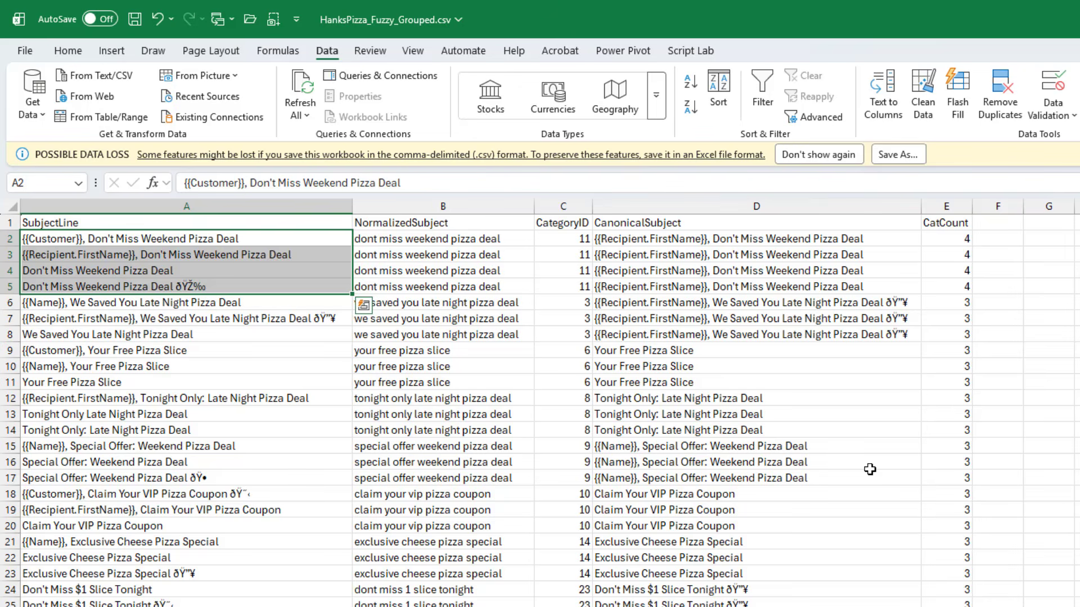
{"action": "key", "text": "Down"}
{"action": "key", "text": "Down"}
{"action": "key", "text": "Down"}
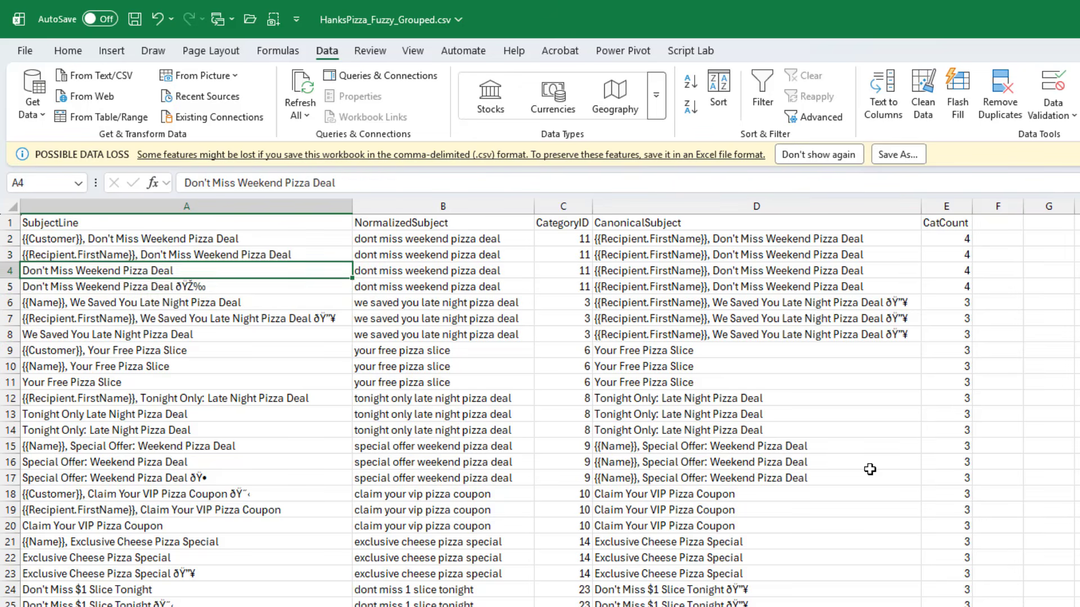
{"action": "key", "text": "Down"}
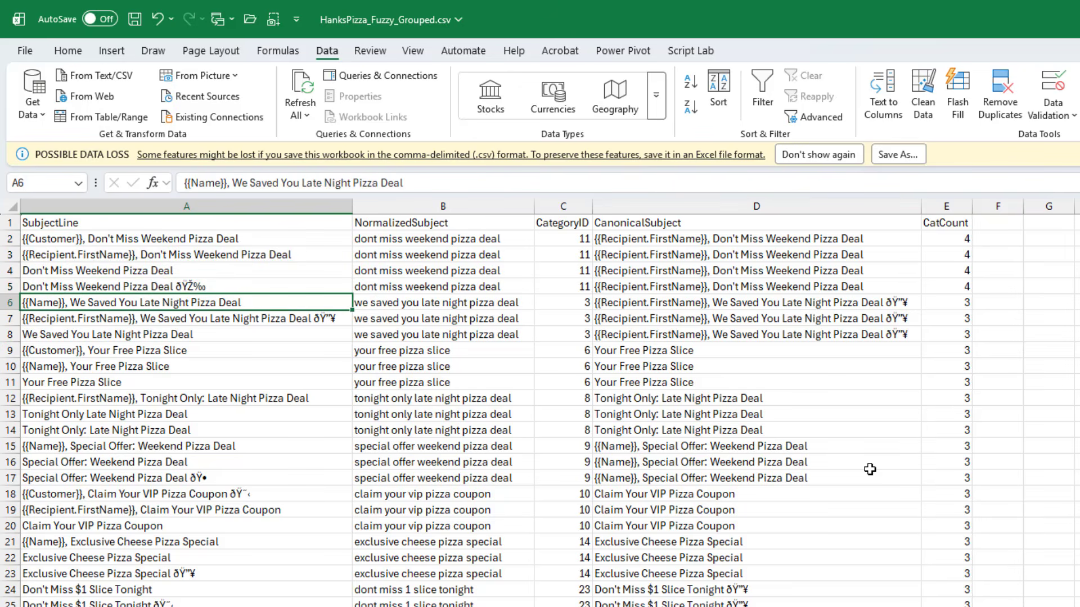
{"action": "key", "text": "Down"}
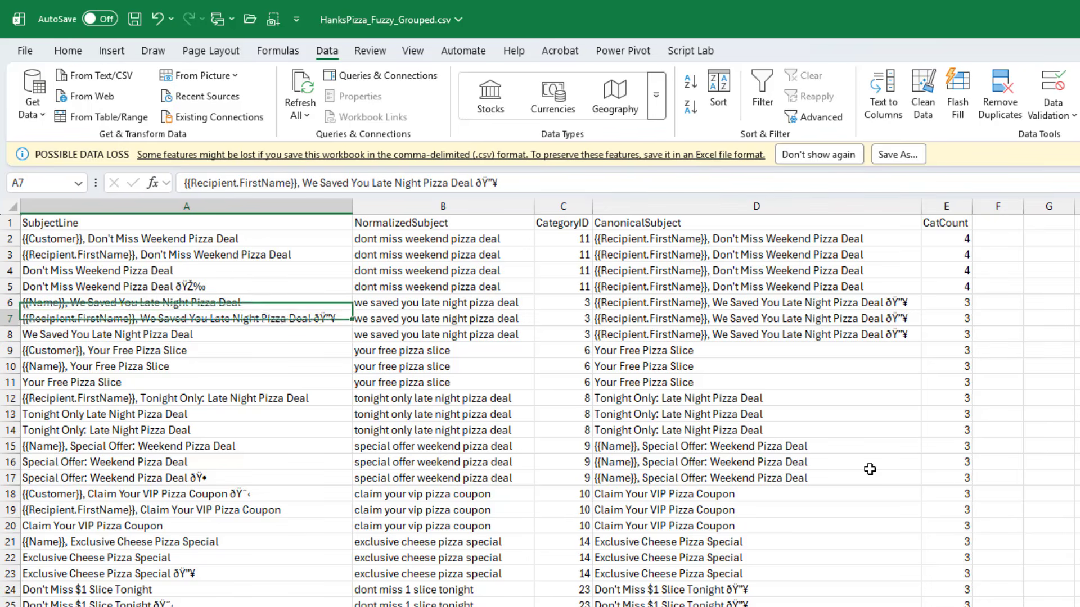
{"action": "key", "text": "Down"}
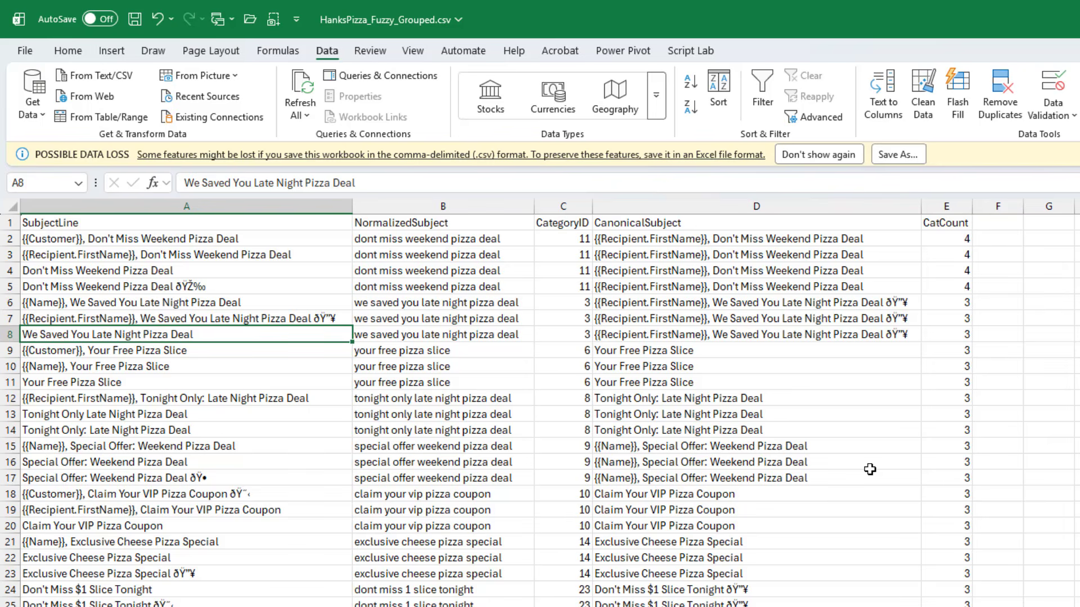
{"action": "key", "text": "Down"}
{"action": "key", "text": "Down"}
{"action": "key", "text": "Down"}
{"action": "key", "text": "Down"}
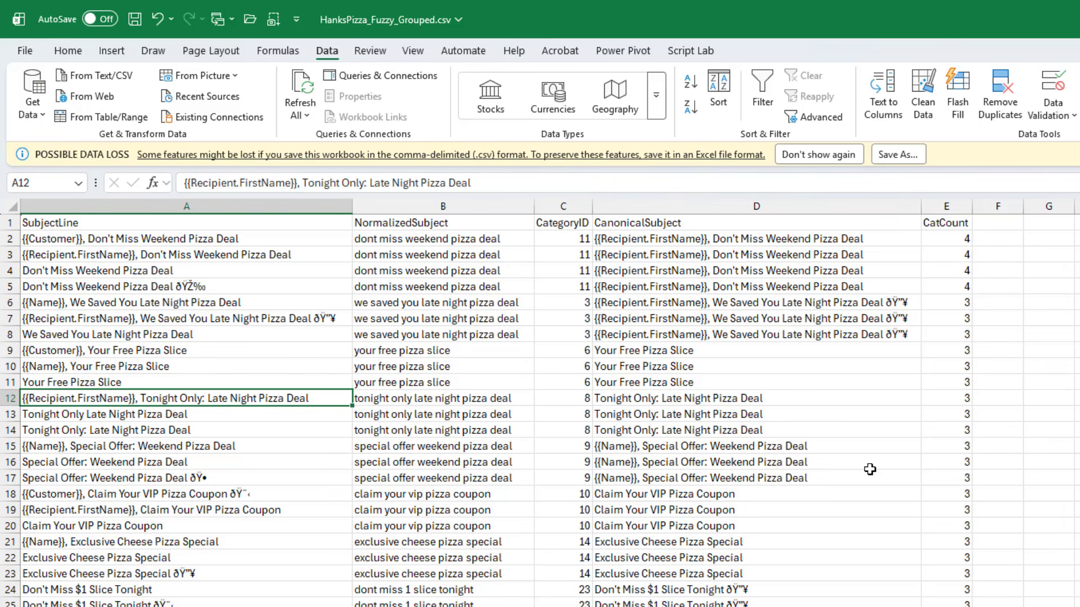
{"action": "key", "text": "Right"}
{"action": "key", "text": "Right"}
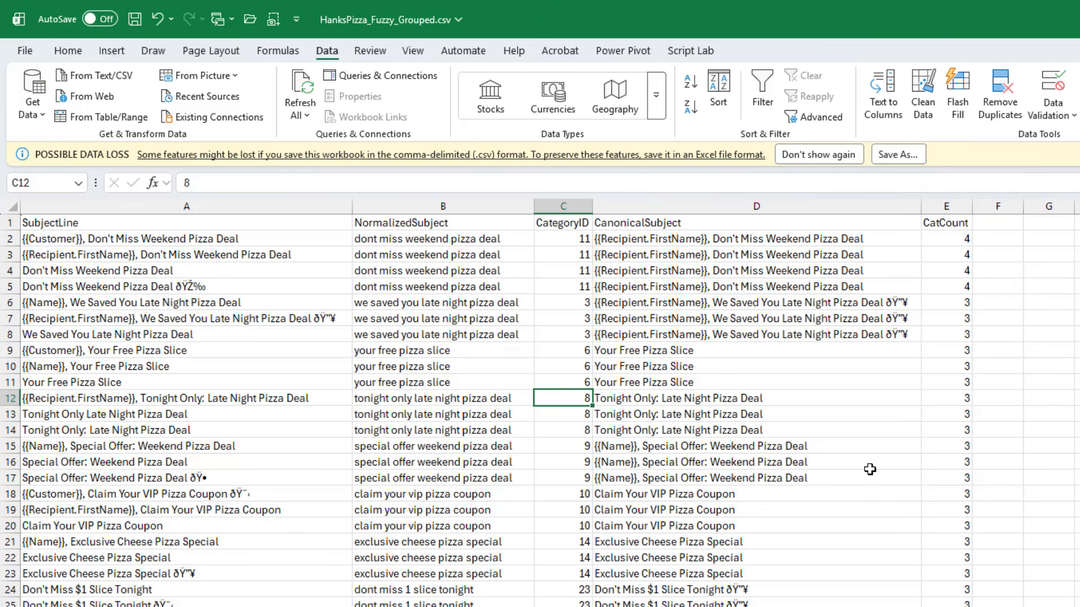
{"action": "key", "text": "Right"}
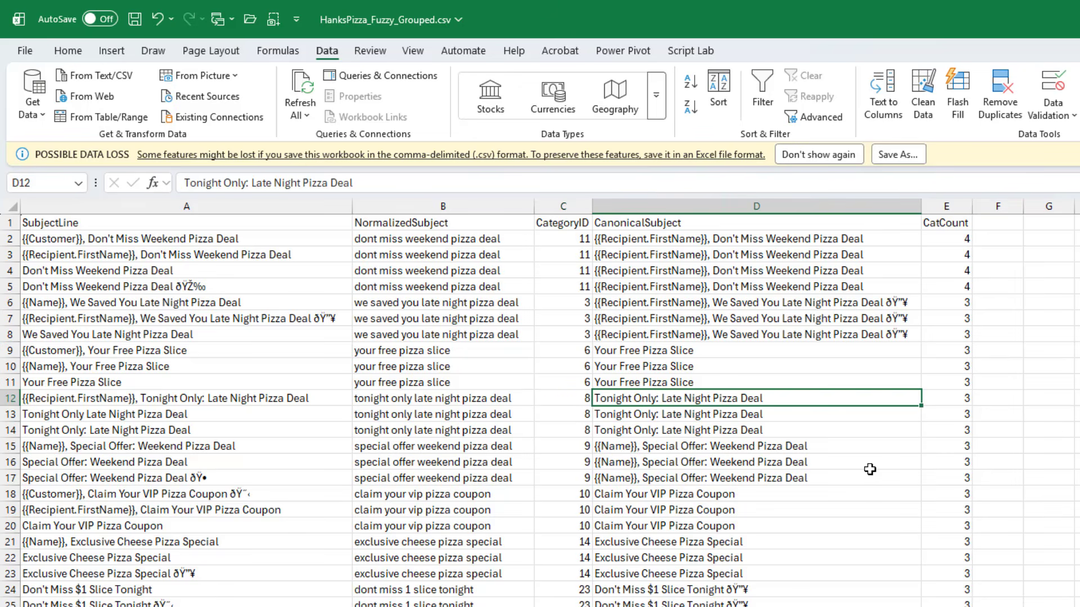
{"action": "key", "text": "Left"}
{"action": "key", "text": "Left"}
{"action": "key", "text": "Right"}
{"action": "key", "text": "Right"}
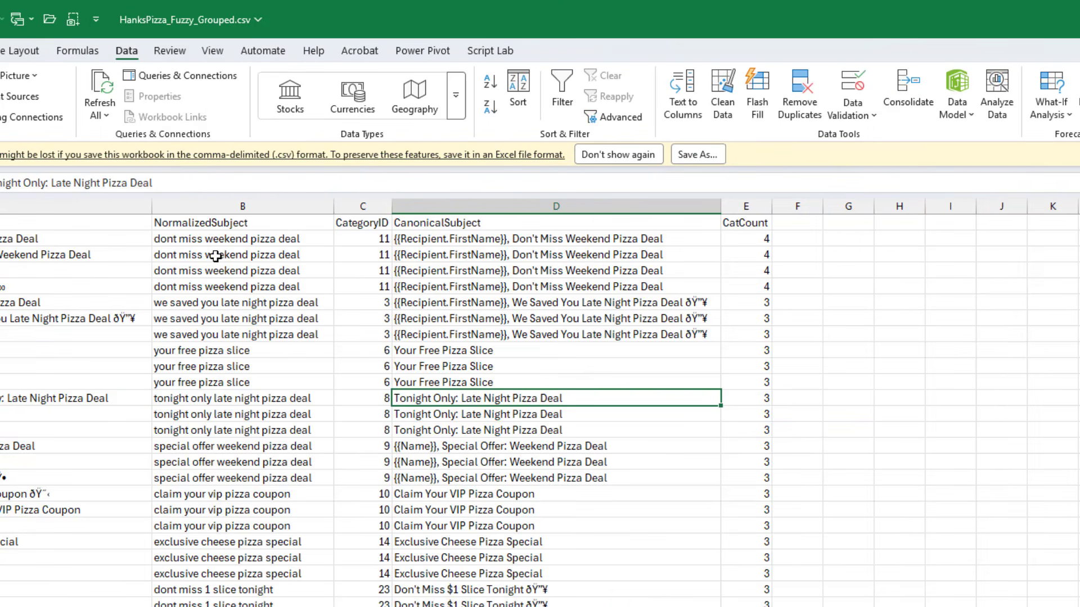
Switch to the case-study workbook and clear the leftover subject list below the data in column A
{"action": "left_click", "coordinate": [212, 51]}
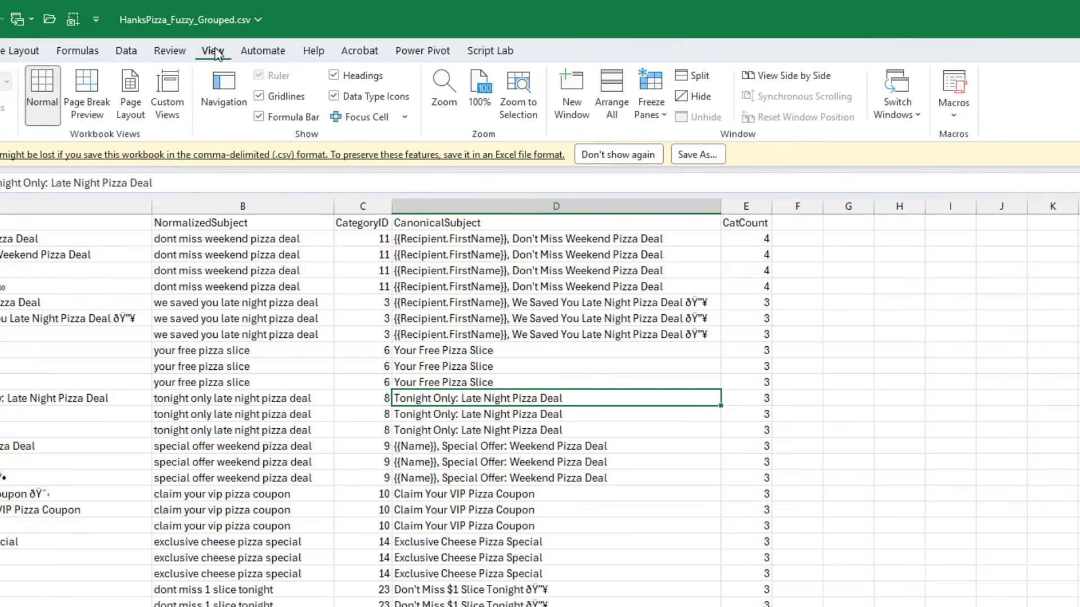
{"action": "left_click", "coordinate": [914, 114]}
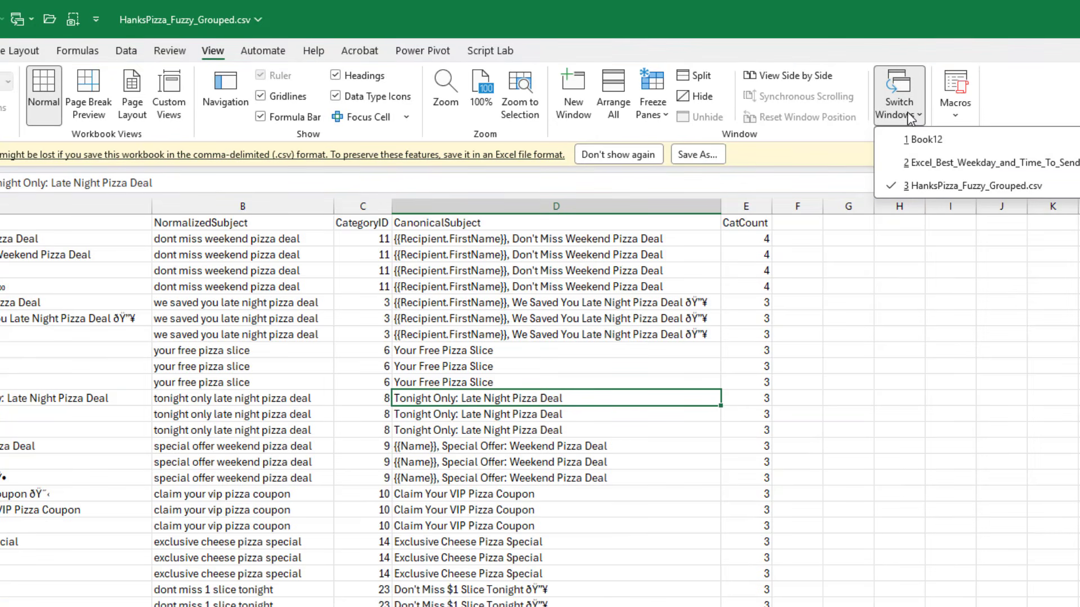
{"action": "left_click", "coordinate": [935, 163]}
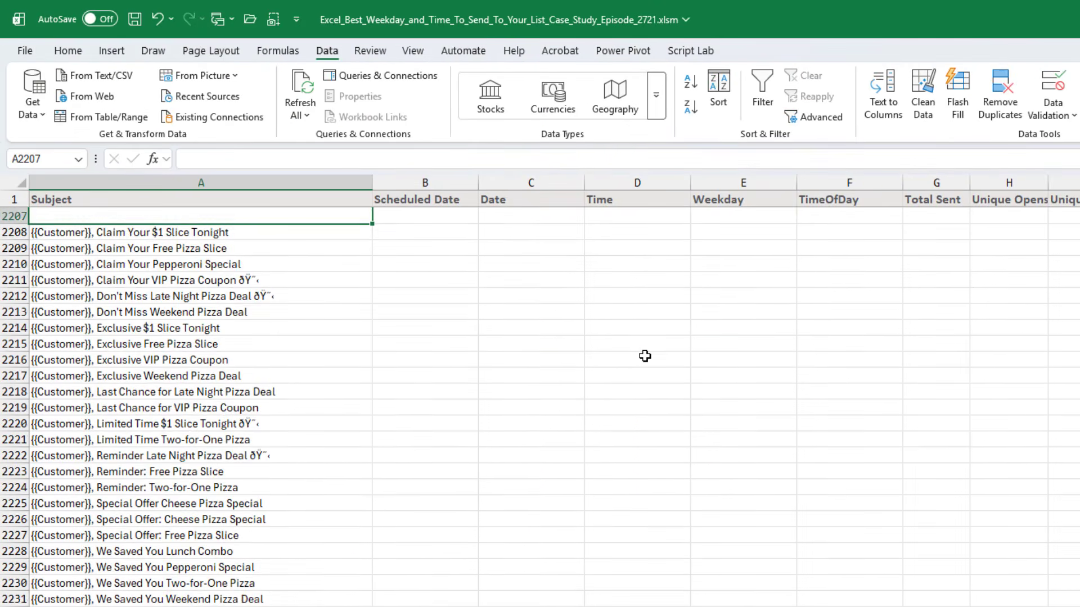
{"action": "key", "text": "Down"}
{"action": "key", "text": "ctrl+shift+Down"}
{"action": "key", "text": "Delete"}
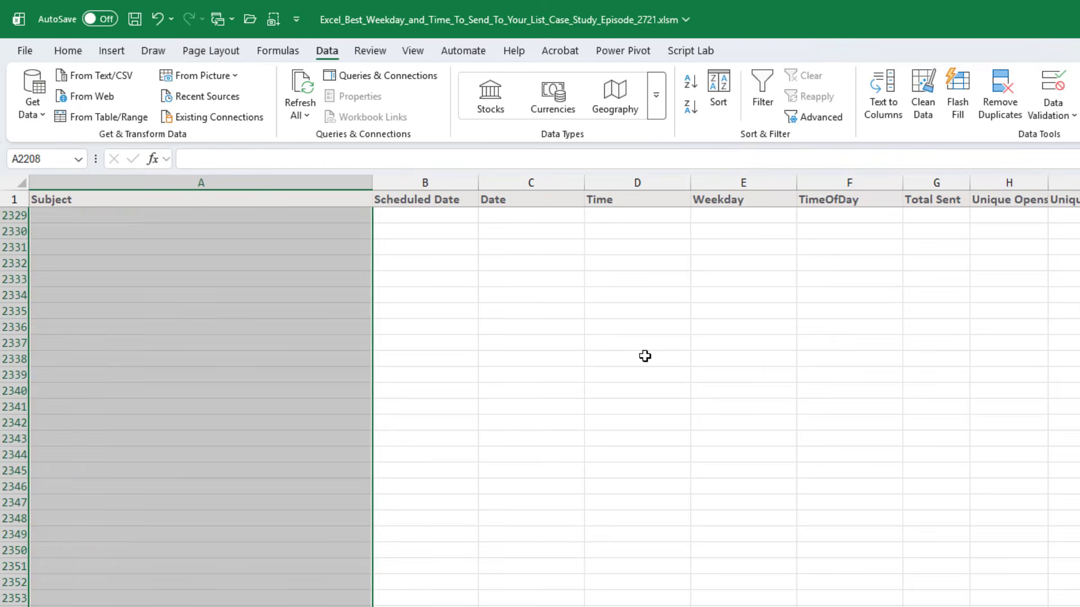
Start a VLOOKUP formula in N2 of the Category column using A2 as the lookup value
{"action": "key", "text": "Up"}
{"action": "key", "text": "ctrl+Up"}
{"action": "key", "text": "ctrl+Up"}
{"action": "key", "text": "ctrl+Up"}
{"action": "key", "text": "ctrl+Up"}
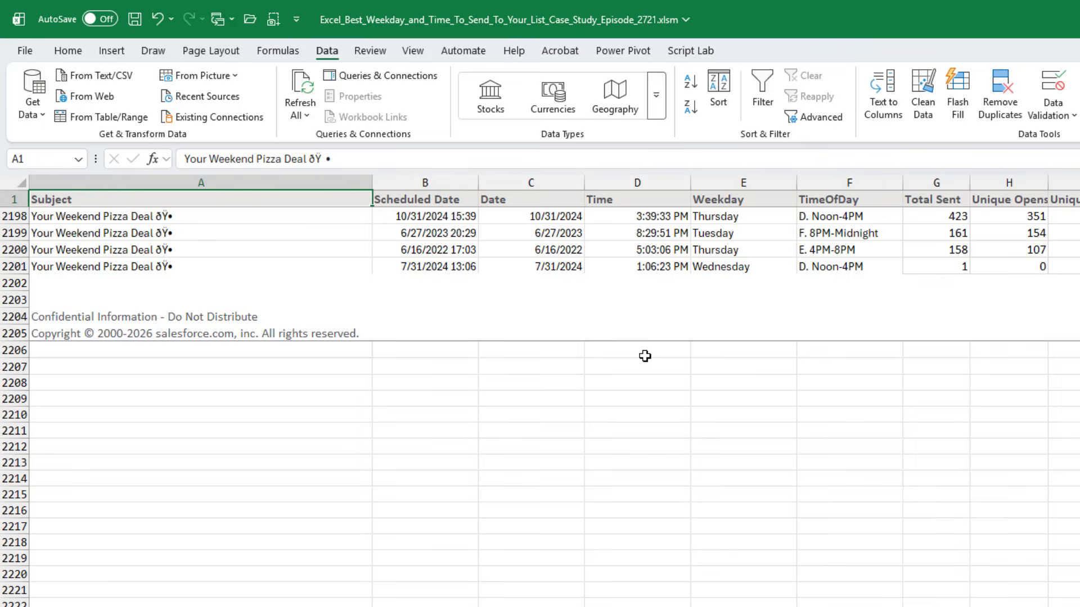
{"action": "key", "text": "Right"}
{"action": "key", "text": "ctrl+Right"}
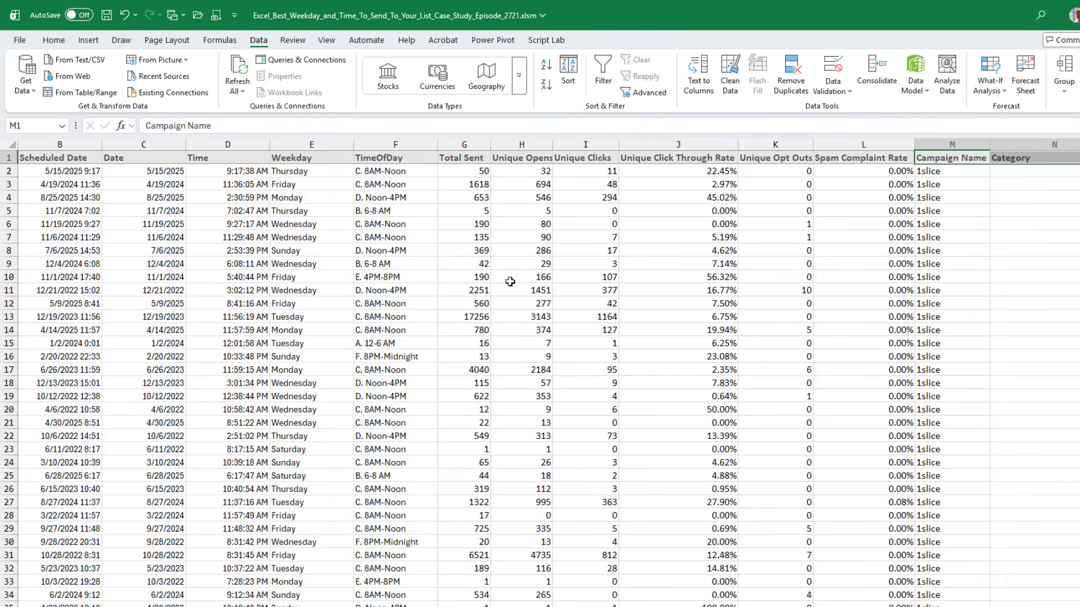
{"action": "key", "text": "Right"}
{"action": "key", "text": "Down"}
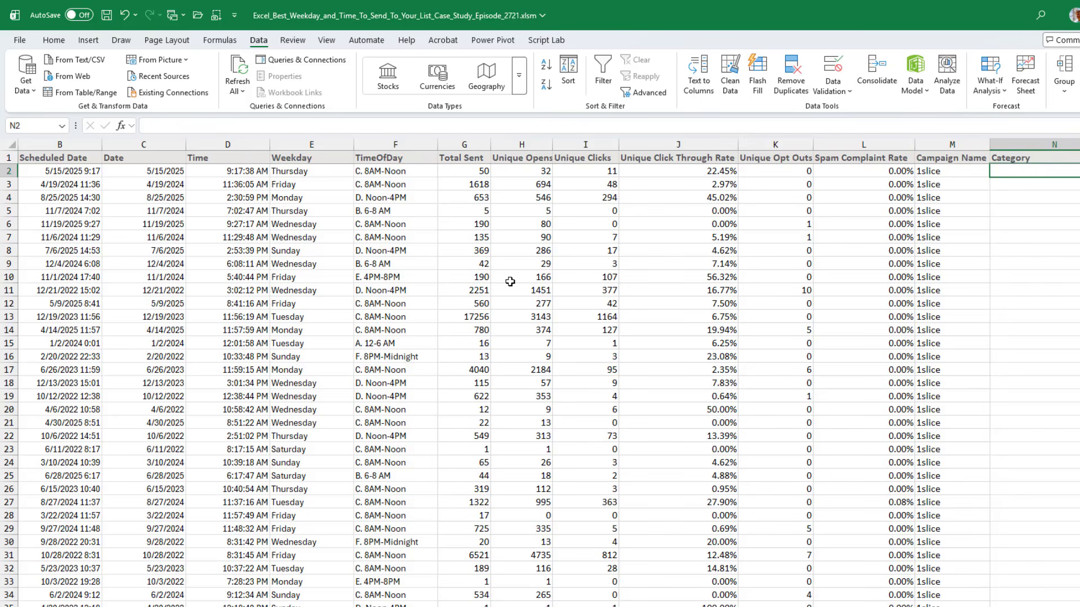
{"action": "type", "text": "=vl"}
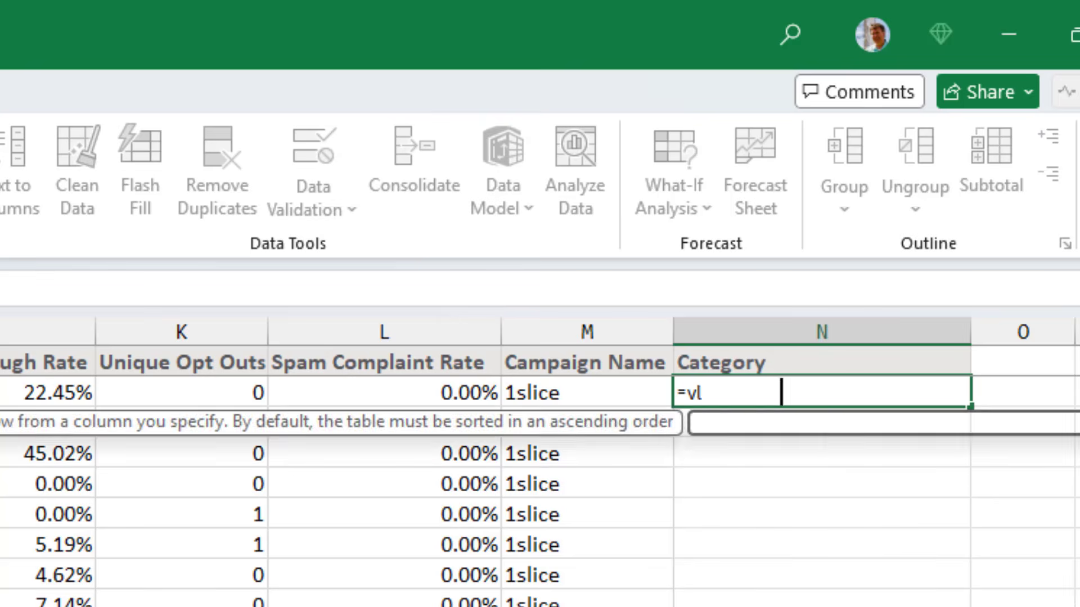
{"action": "key", "text": "Tab"}
{"action": "key", "text": "Left"}
{"action": "key", "text": "ctrl+Left"}
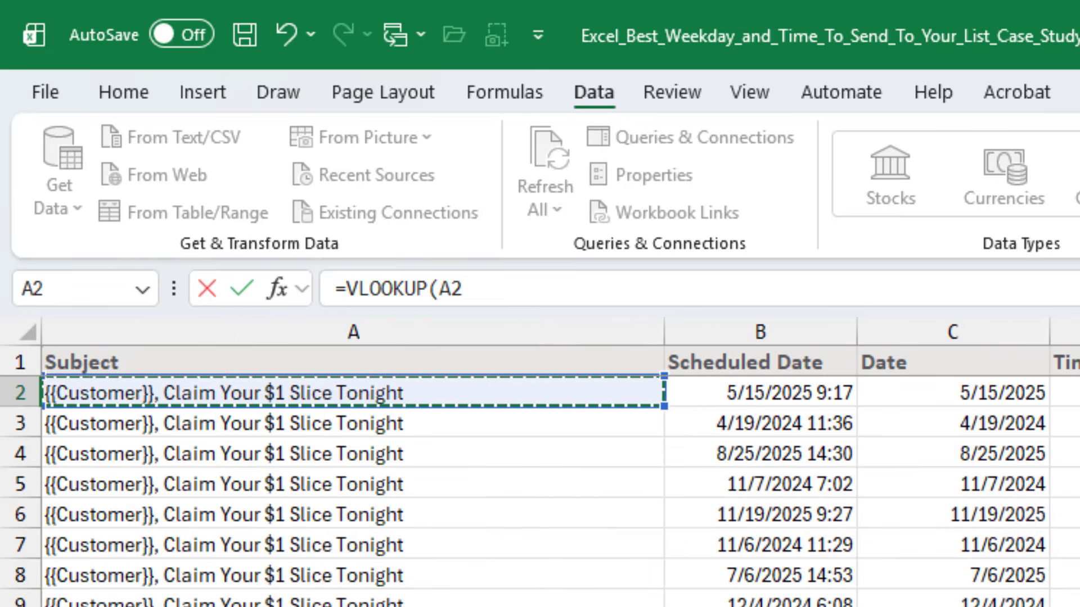
{"action": "type", "text": ","}
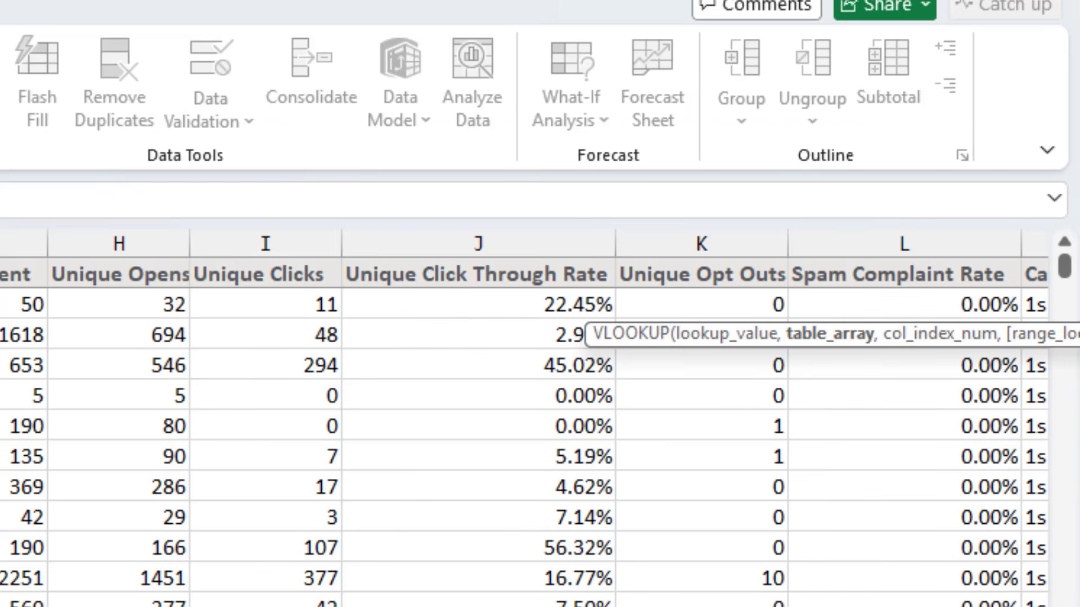
Complete the VLOOKUP with the grouped file's $A$2:$B$157 as table array, column 2 and False for exact match
{"action": "key", "text": "alt+w"}
{"action": "left_click", "coordinate": [272, 108]}
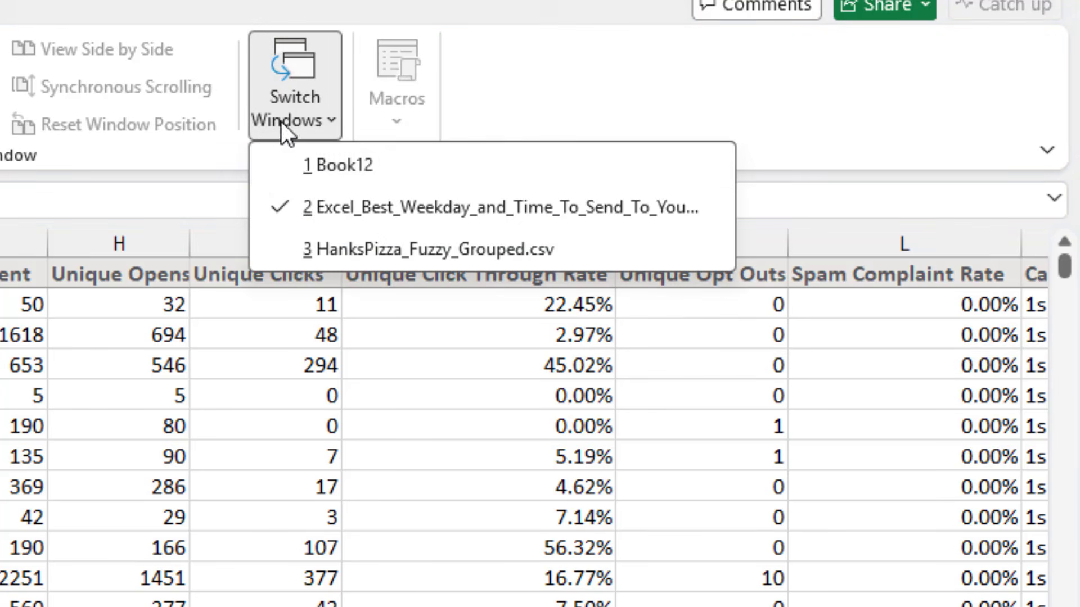
{"action": "left_click", "coordinate": [332, 249]}
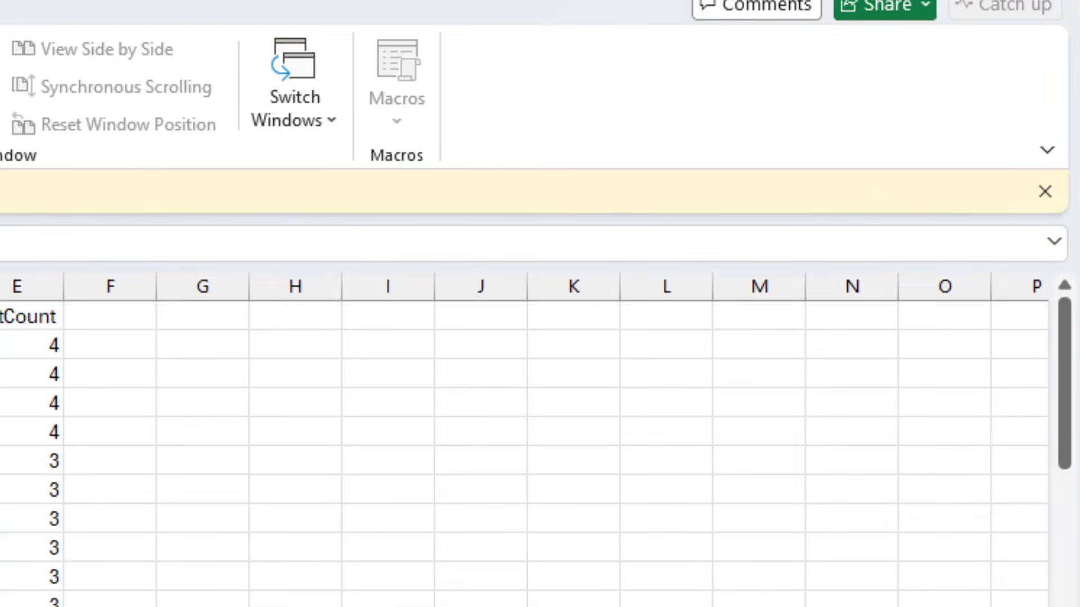
{"action": "left_click", "coordinate": [251, 202]}
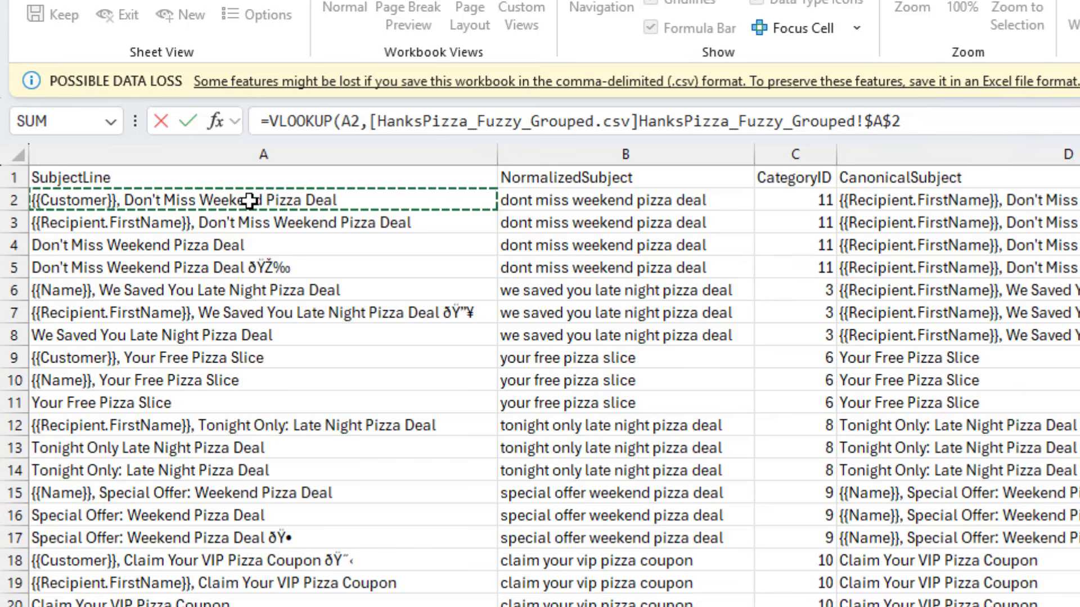
{"action": "key", "text": "ctrl+shift+Down"}
{"action": "key", "text": "shift+Right"}
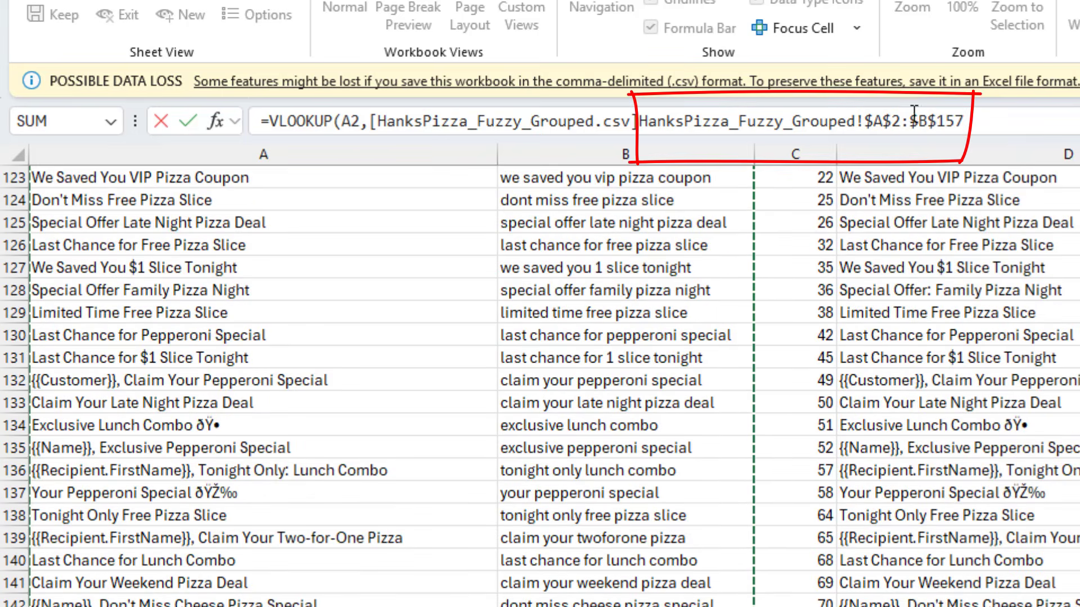
{"action": "left_click", "coordinate": [986, 121]}
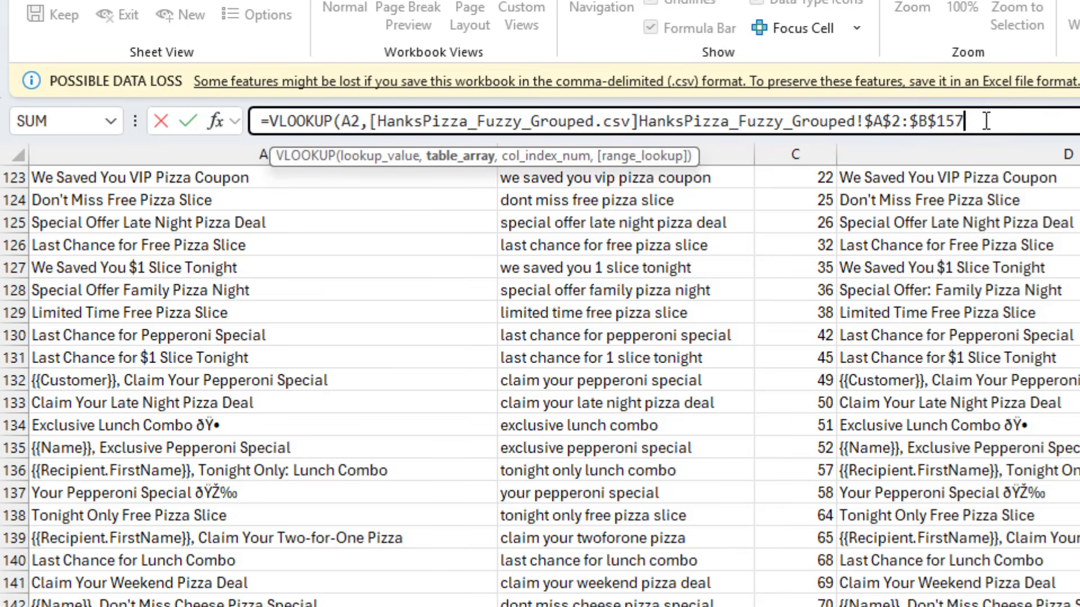
{"action": "type", "text": ",2,F"}
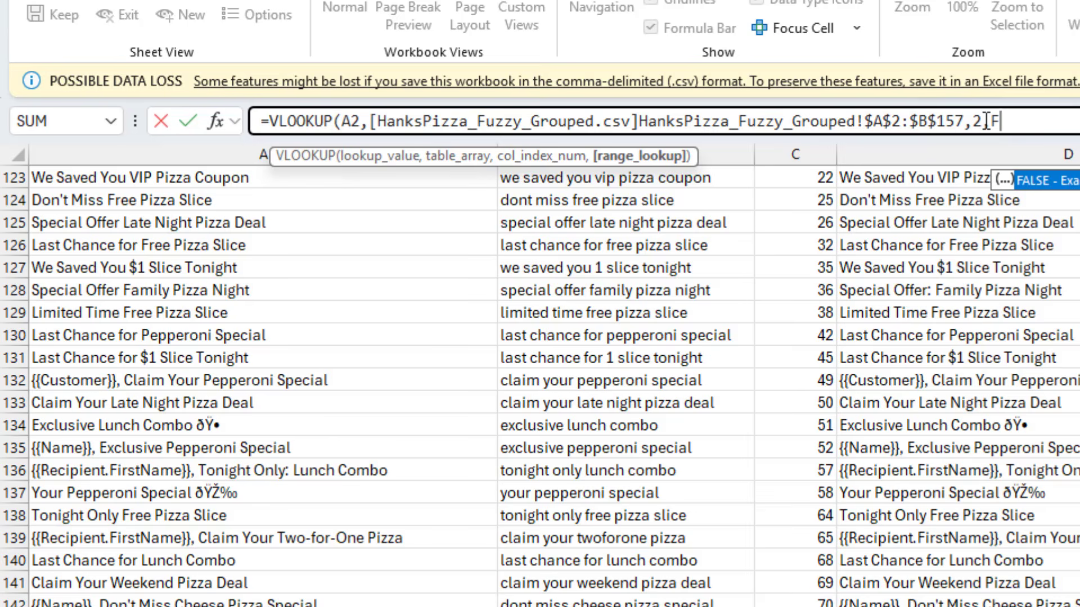
{"action": "type", "text": "alse)"}
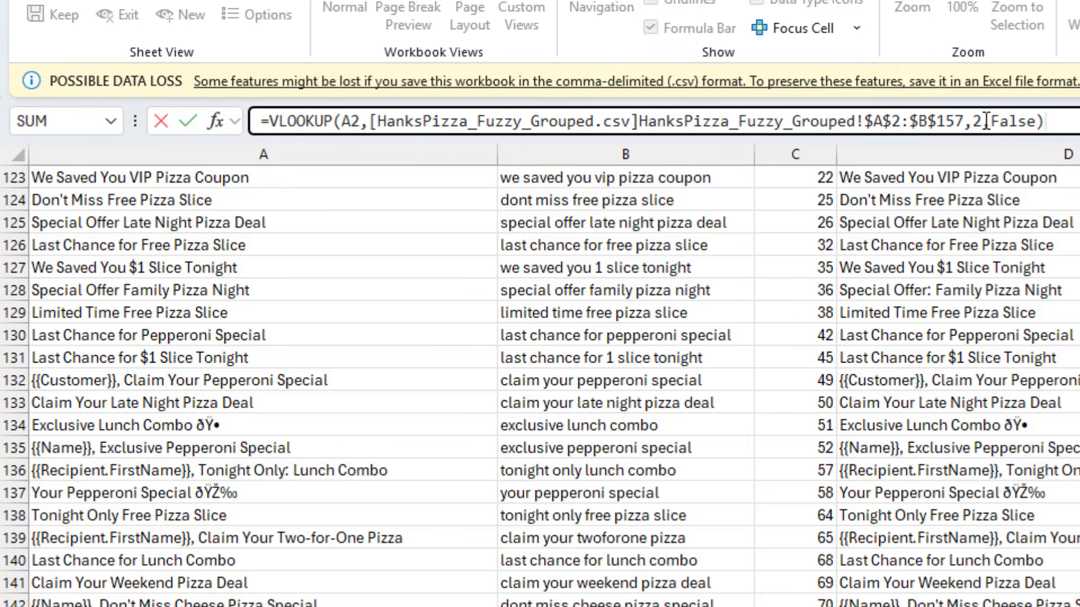
{"action": "key", "text": "Return"}
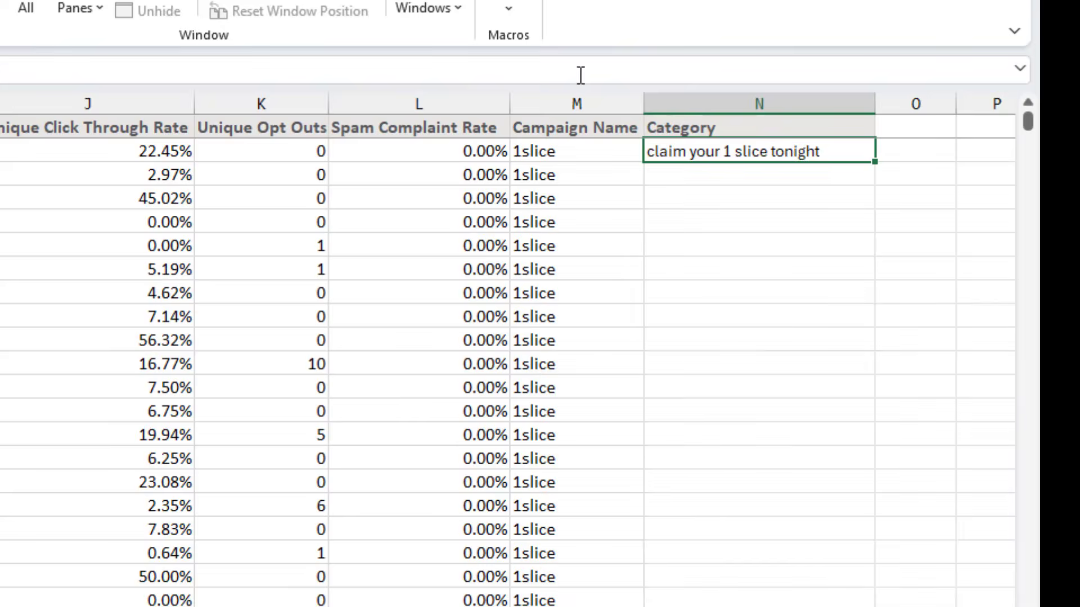
Fill the VLOOKUP formula down the whole Category column
{"action": "double_click", "coordinate": [879, 164]}
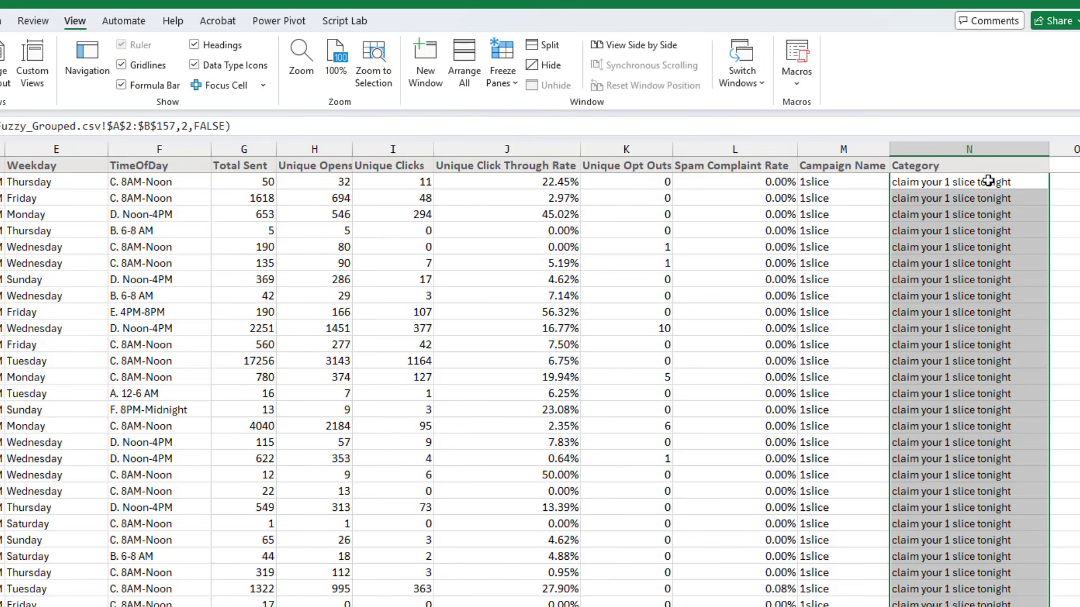
{"action": "left_click", "coordinate": [989, 180]}
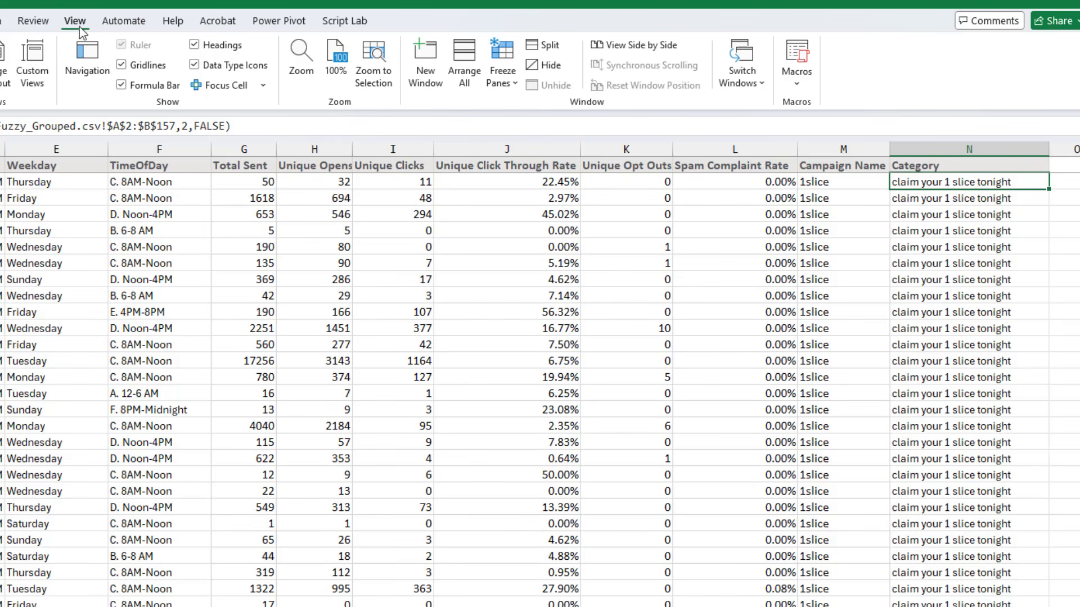
Save the case-study workbook
{"action": "left_click", "coordinate": [2, 22]}
{"action": "left_click", "coordinate": [344, 75]}
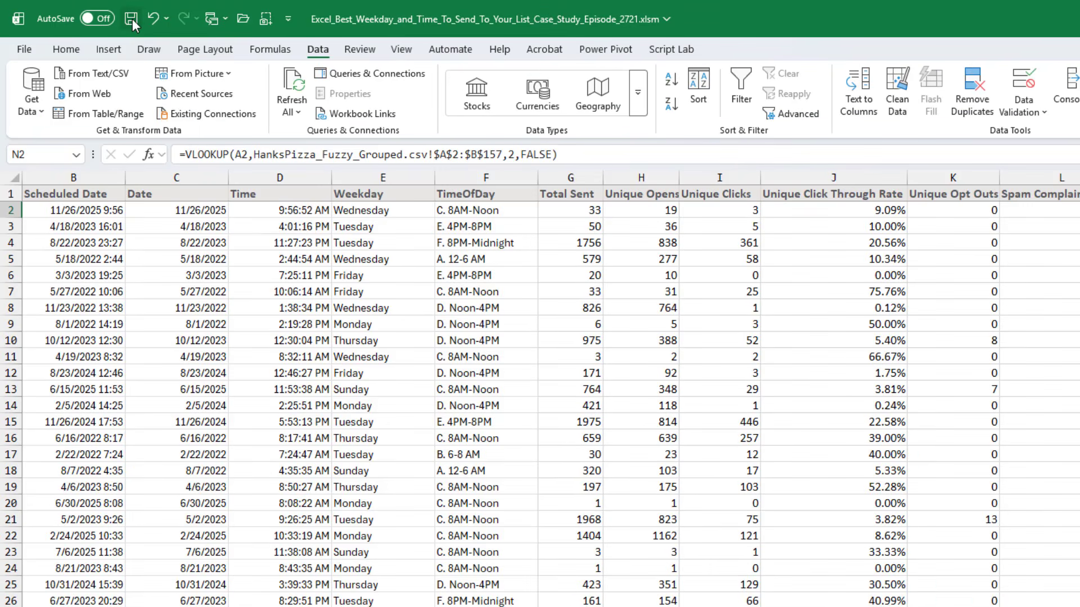
{"action": "left_click", "coordinate": [132, 20]}
{"action": "left_click", "coordinate": [658, 208]}
{"action": "left_click", "coordinate": [732, 212]}
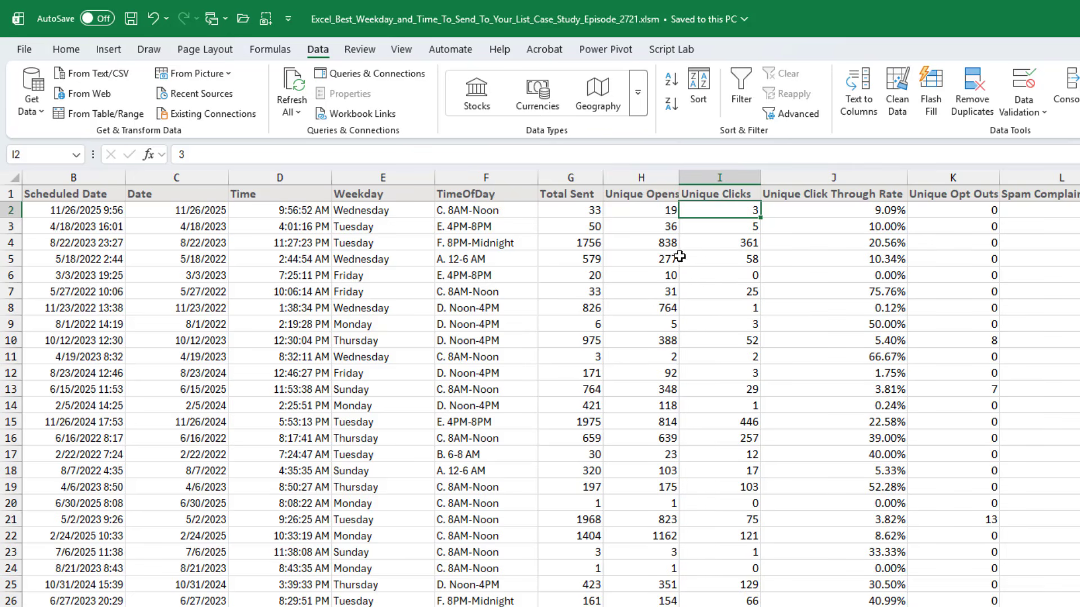
{"action": "left_click", "coordinate": [589, 211]}
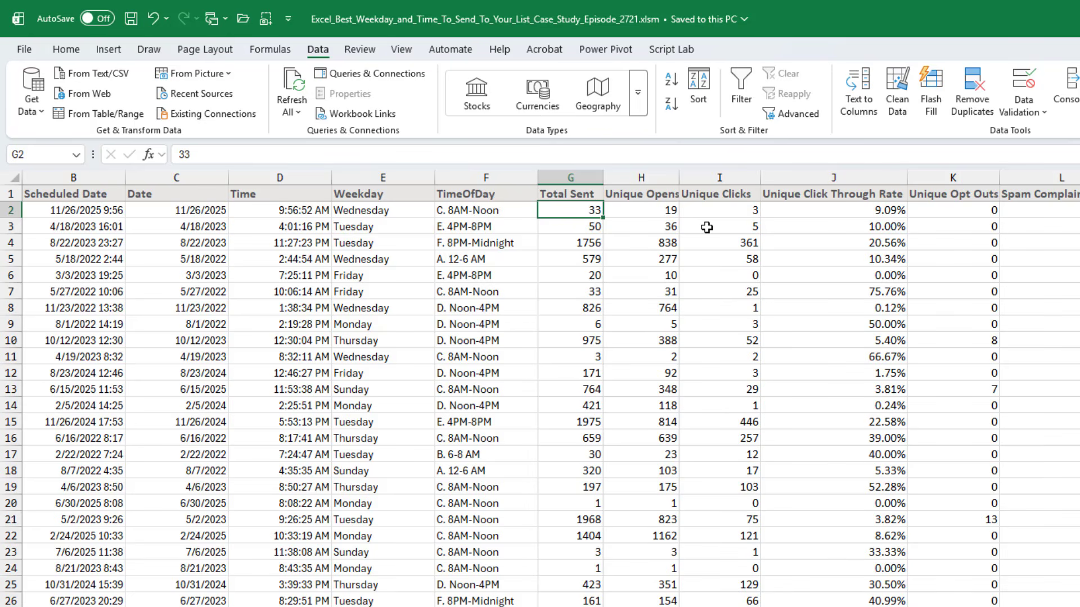
Add a new worksheet and rename it Dash
{"action": "key", "text": "ctrl+Page_Down"}
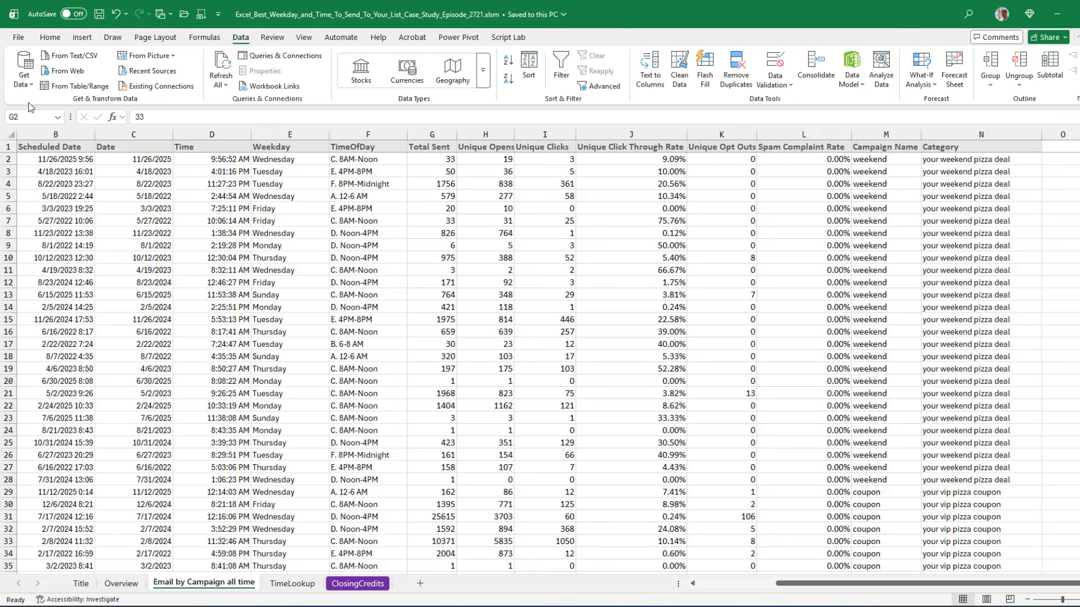
{"action": "left_click", "coordinate": [49, 38]}
{"action": "left_click", "coordinate": [421, 586]}
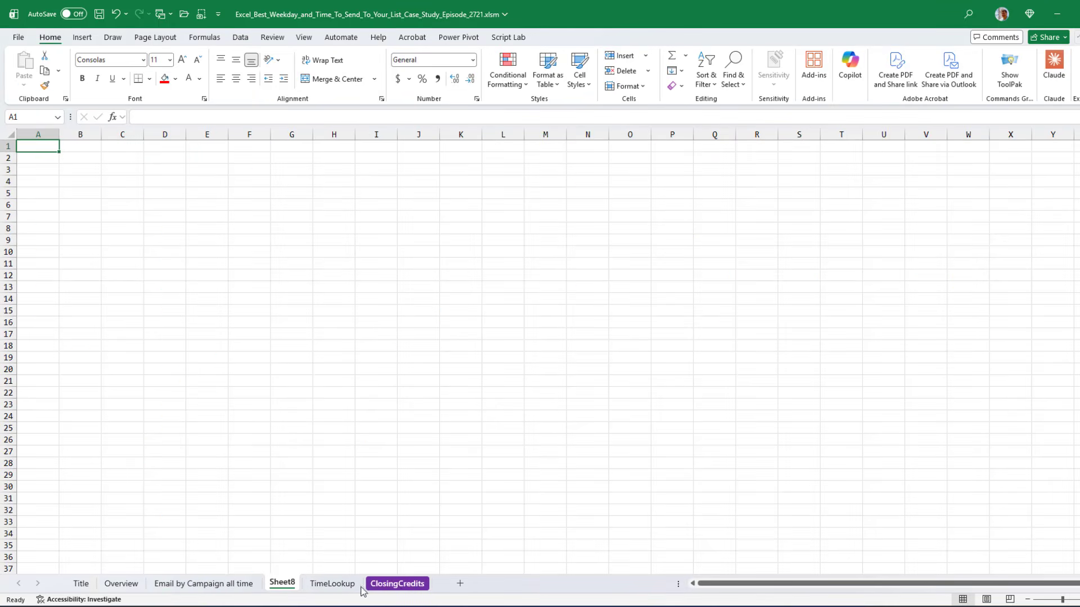
{"action": "double_click", "coordinate": [282, 583]}
{"action": "type", "text": "Dash"}
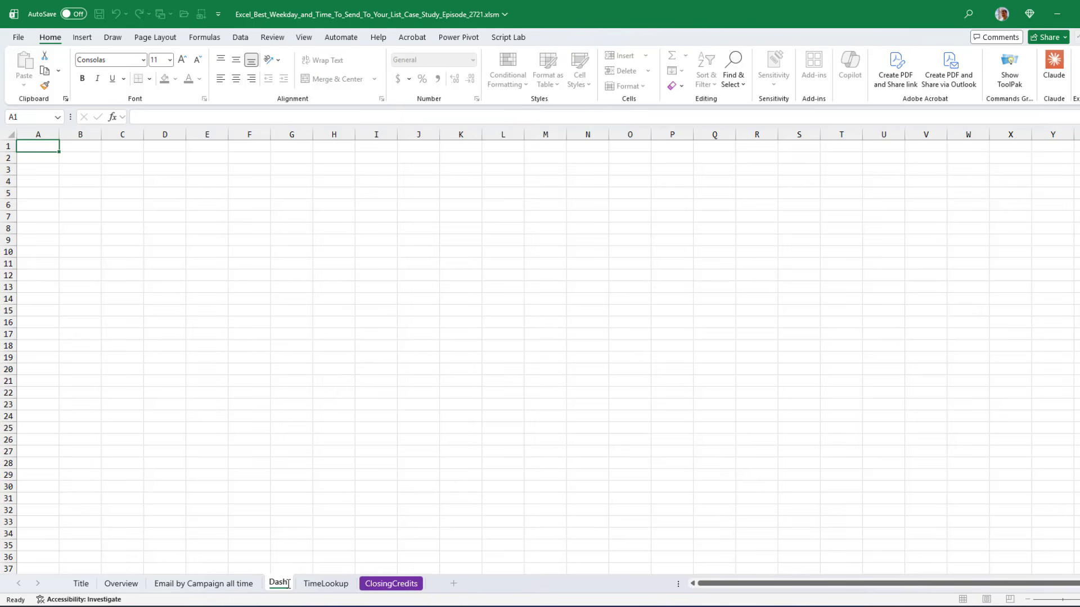
{"action": "key", "text": "Return"}
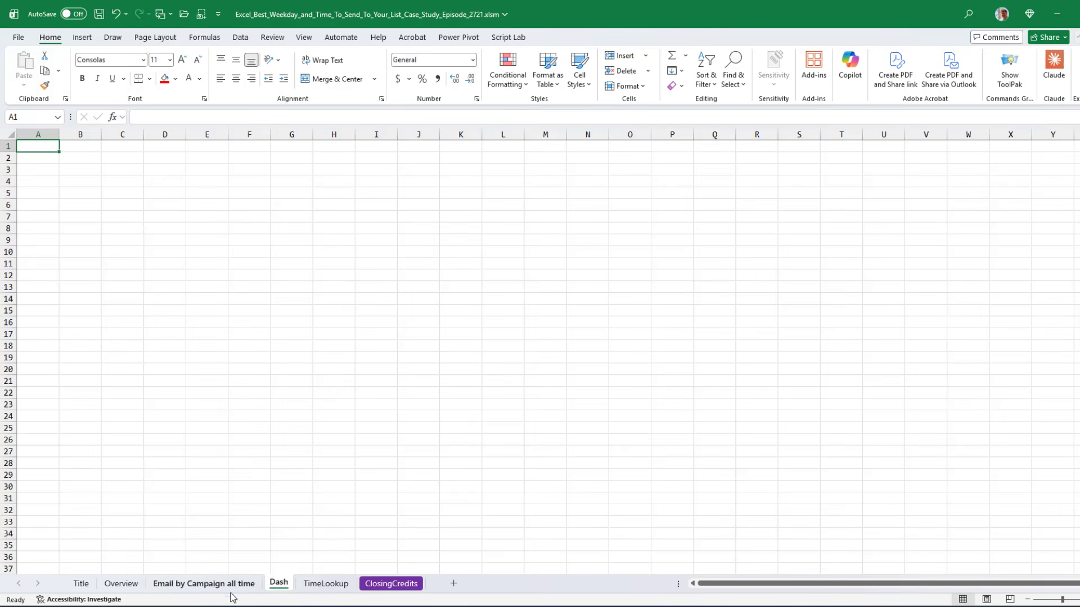
Insert a PivotTable from the Email by Campaign all time data into the Dash sheet at cell A26
{"action": "left_click", "coordinate": [210, 583]}
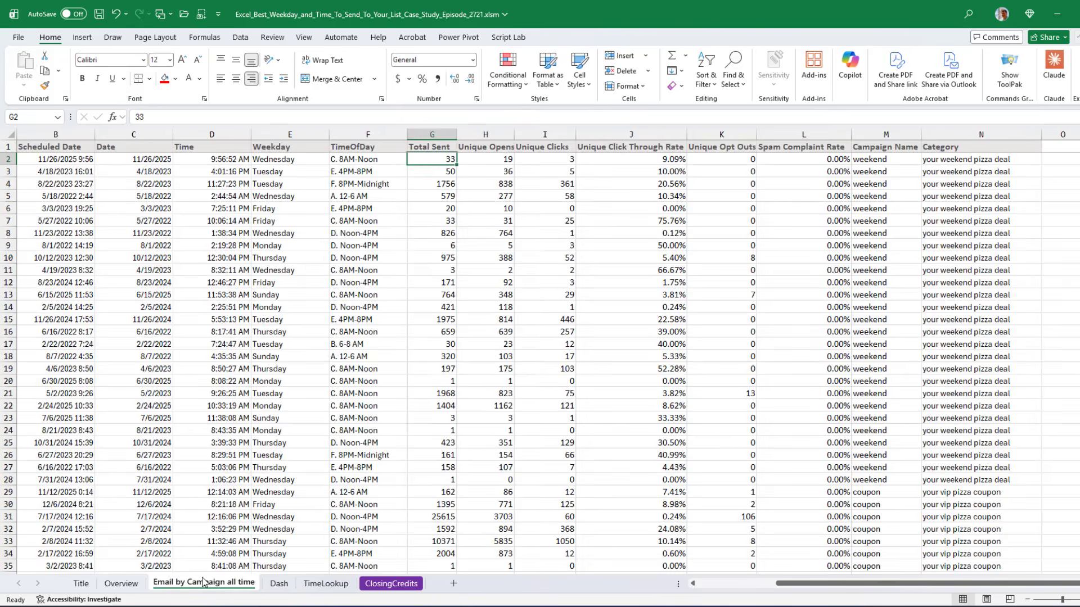
{"action": "left_click", "coordinate": [48, 161]}
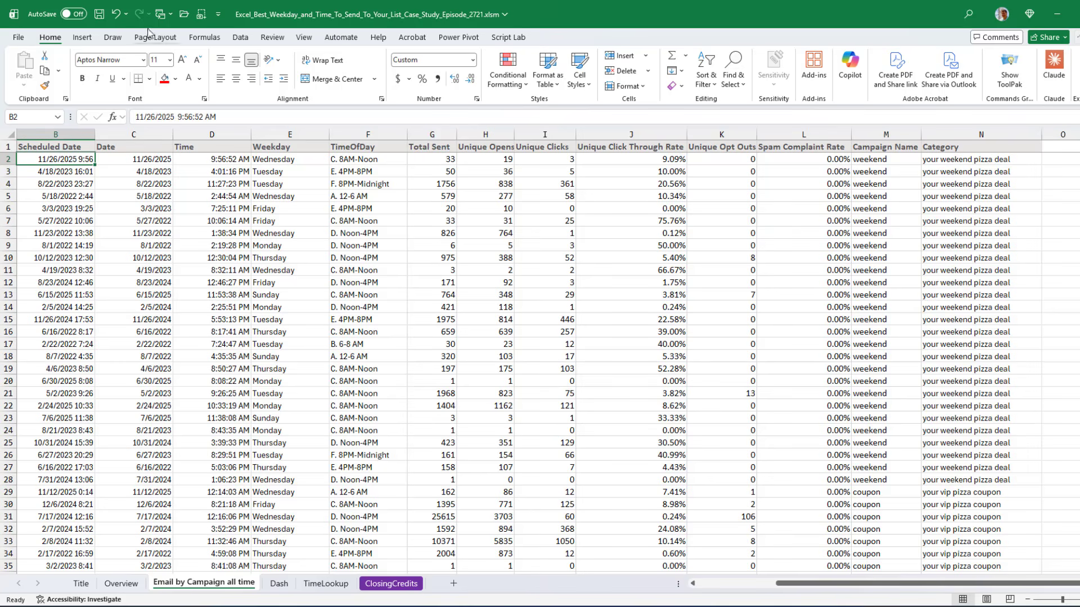
{"action": "left_click", "coordinate": [80, 39]}
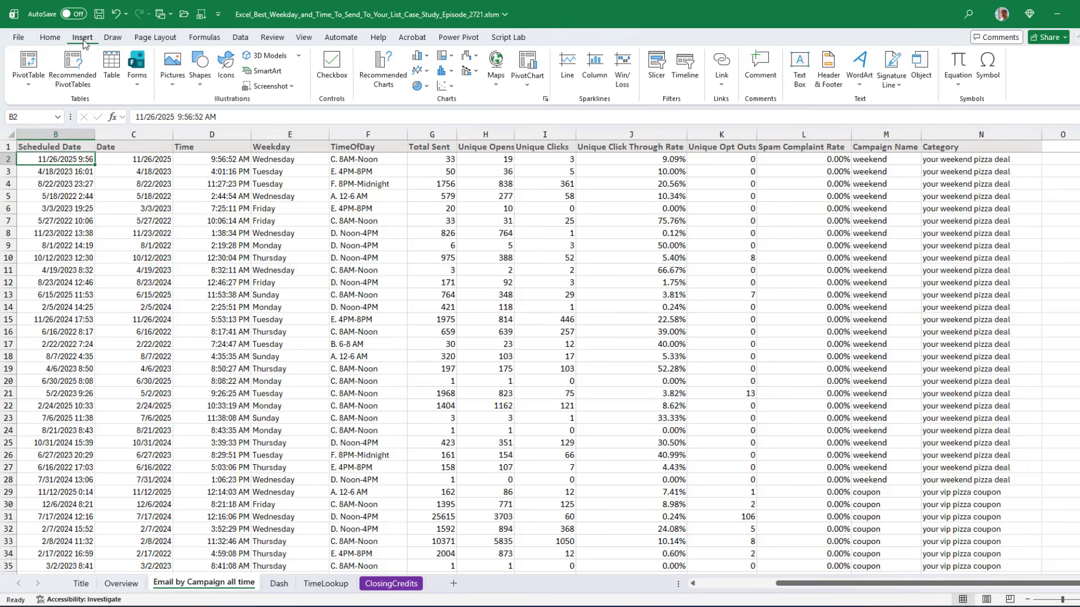
{"action": "left_click", "coordinate": [29, 60]}
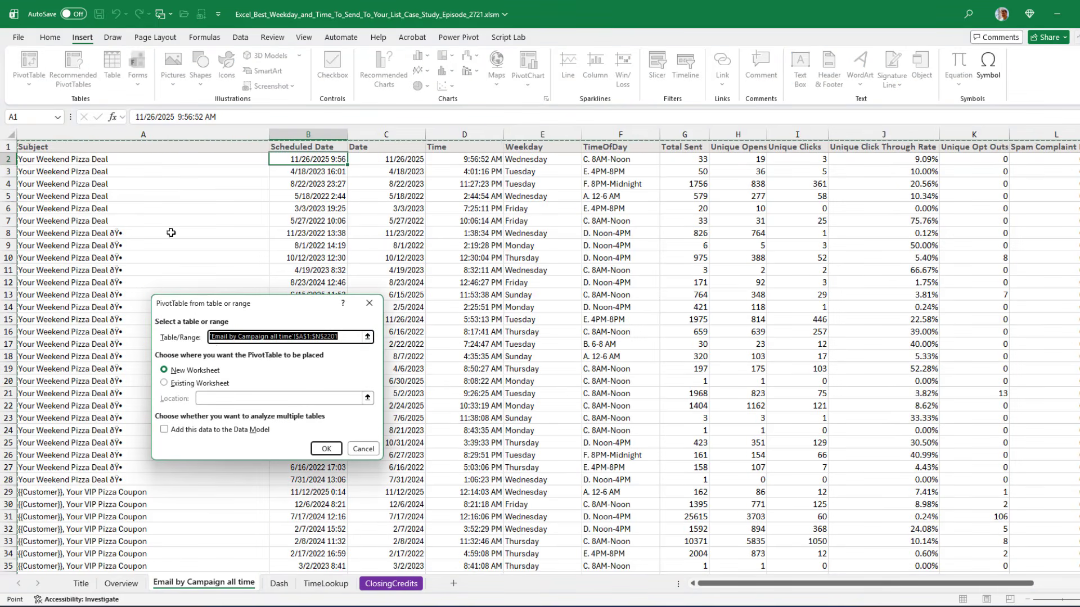
{"action": "left_click", "coordinate": [176, 386]}
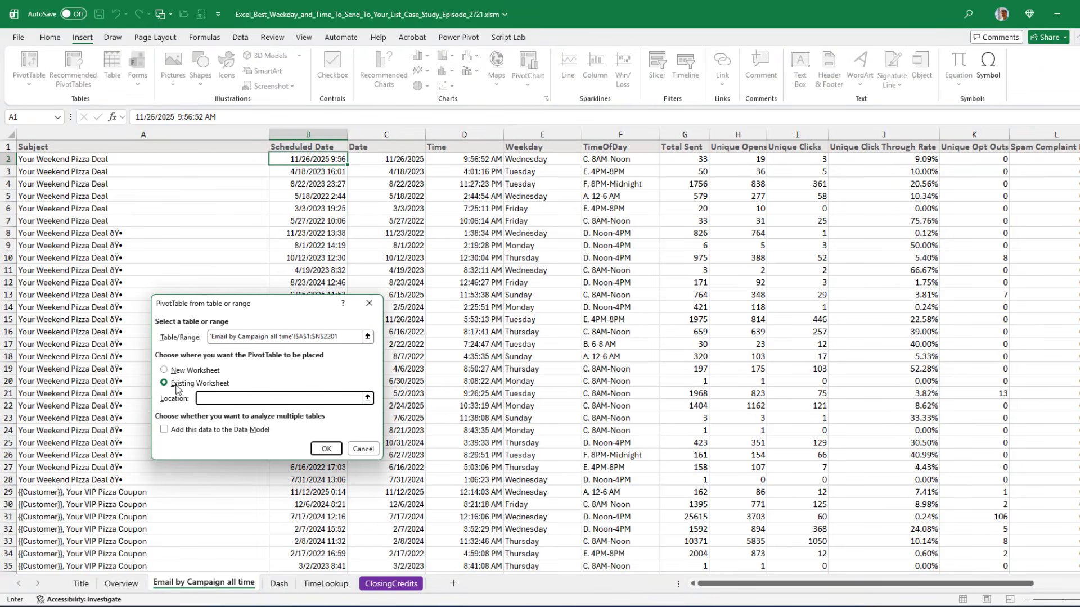
{"action": "left_click", "coordinate": [279, 583]}
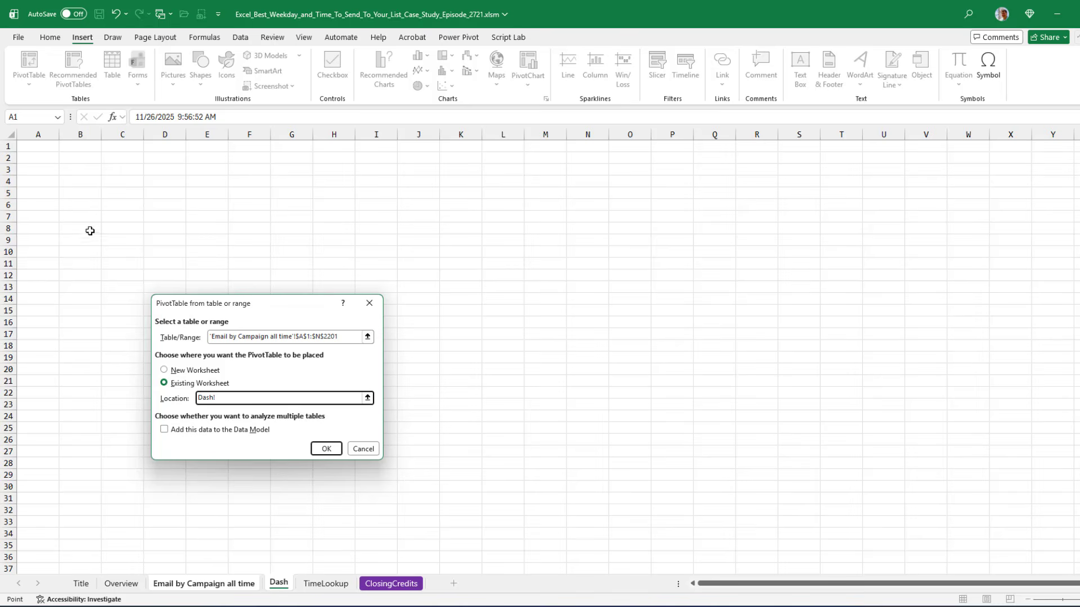
{"action": "left_click", "coordinate": [32, 441]}
{"action": "left_click", "coordinate": [326, 449]}
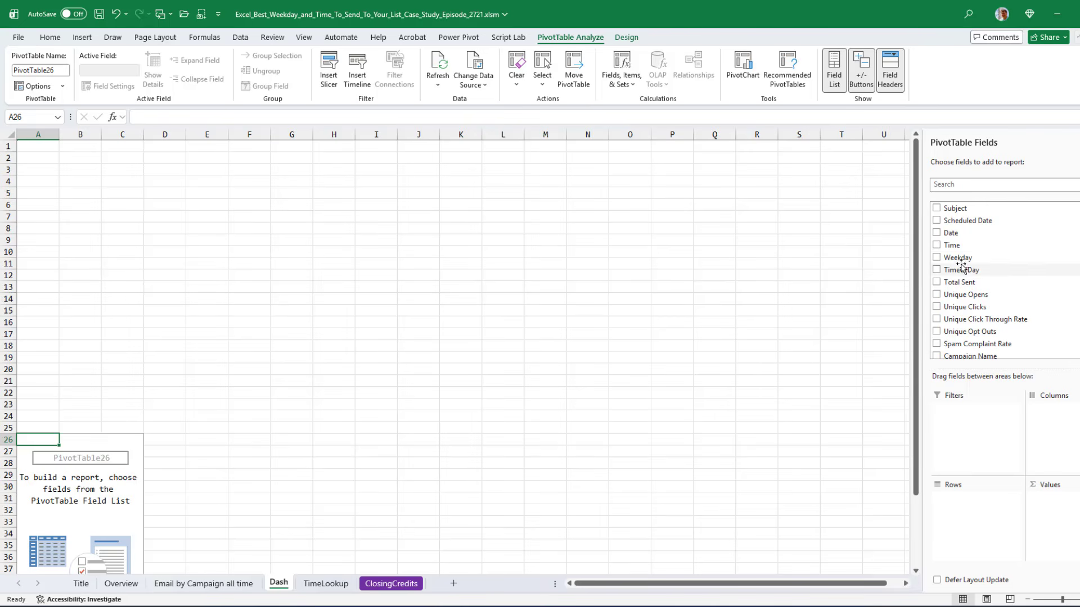
Lay out the PivotTable with Weekday as columns, TimeOfDay as rows and Total Sent summed as values
{"action": "left_click_drag", "start_coordinate": [959, 260], "coordinate": [1076, 411]}
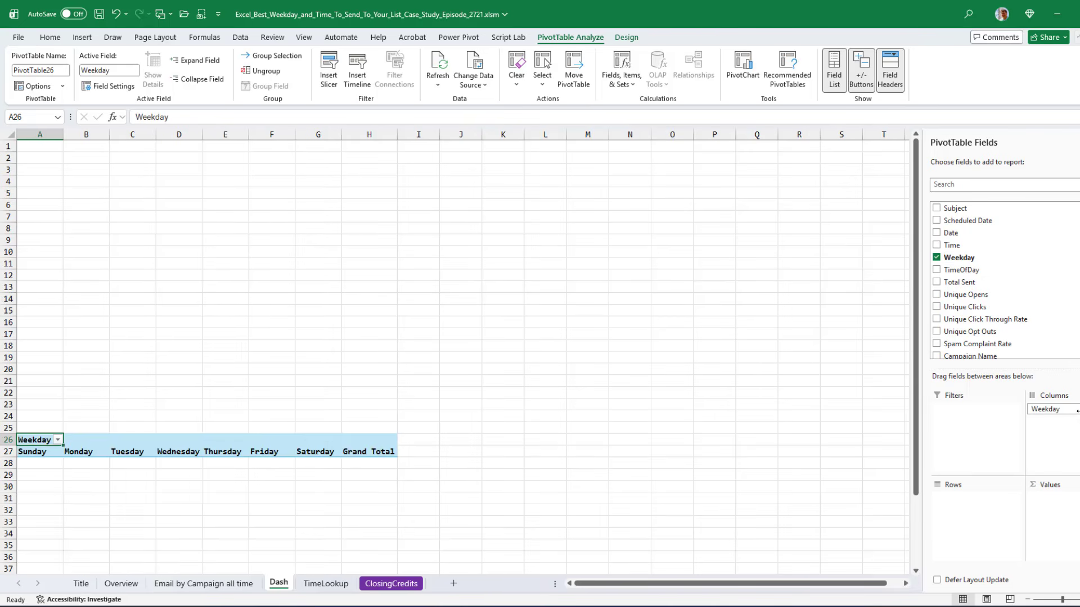
{"action": "left_click_drag", "start_coordinate": [957, 270], "coordinate": [978, 511]}
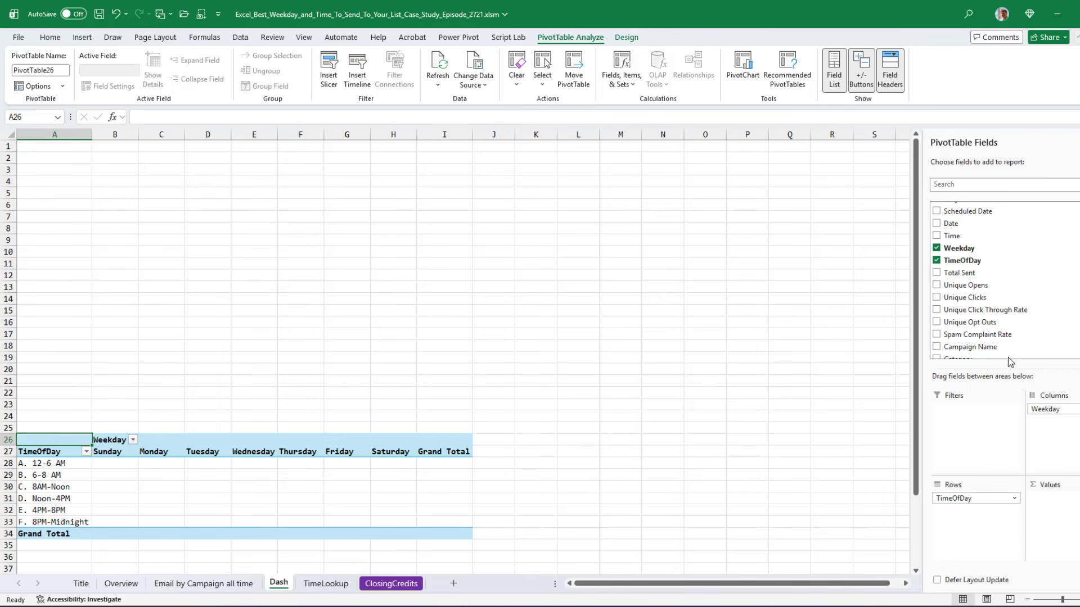
{"action": "left_click_drag", "start_coordinate": [956, 273], "coordinate": [1055, 506]}
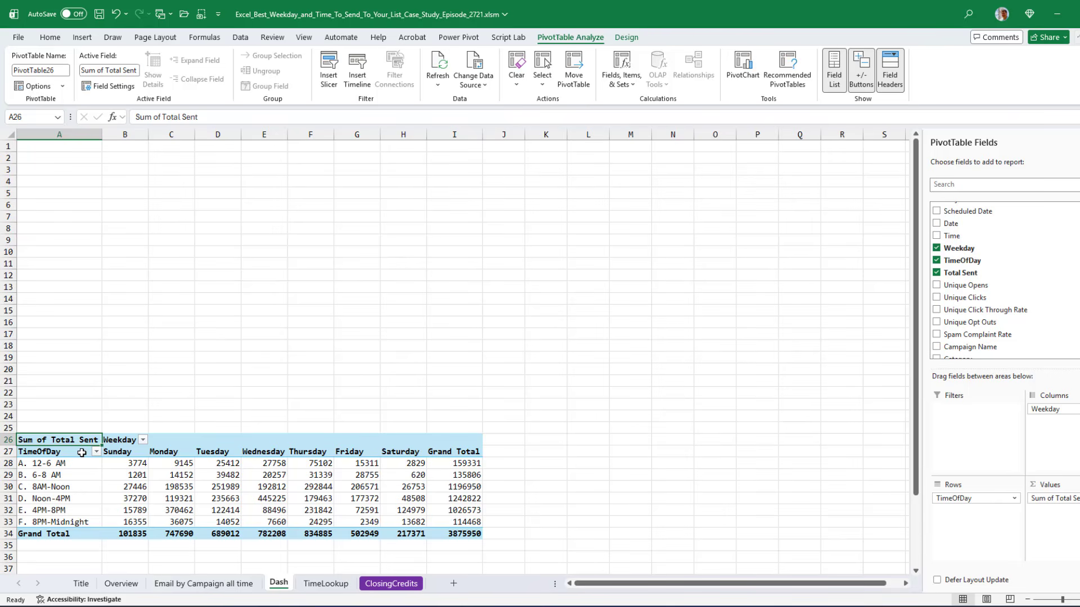
Switch the PivotTable report layout to compact form and then to tabular form
{"action": "left_click", "coordinate": [634, 37]}
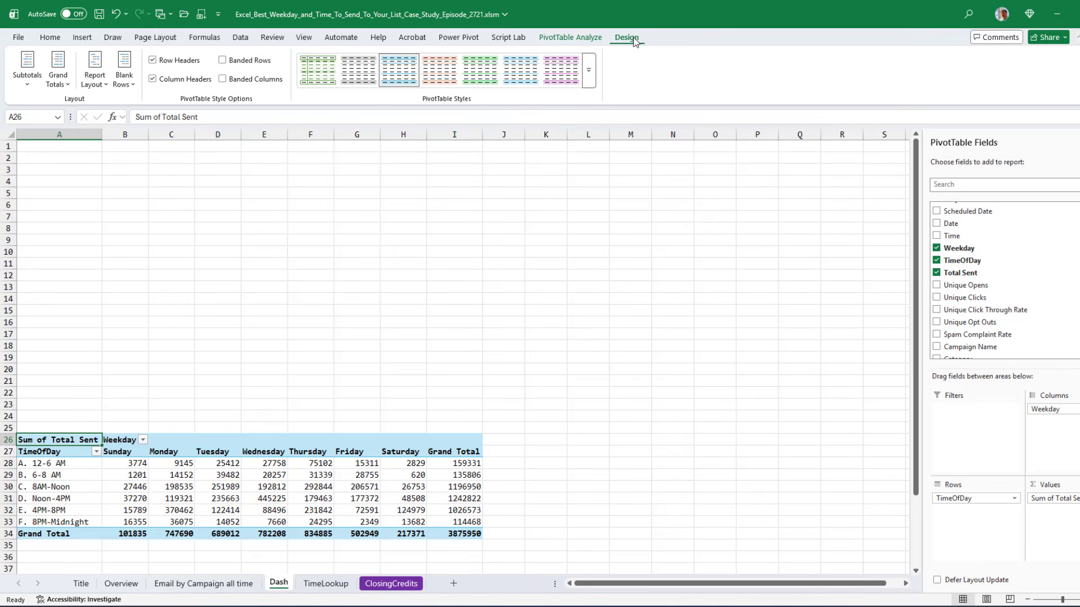
{"action": "left_click", "coordinate": [100, 87]}
{"action": "left_click", "coordinate": [110, 107]}
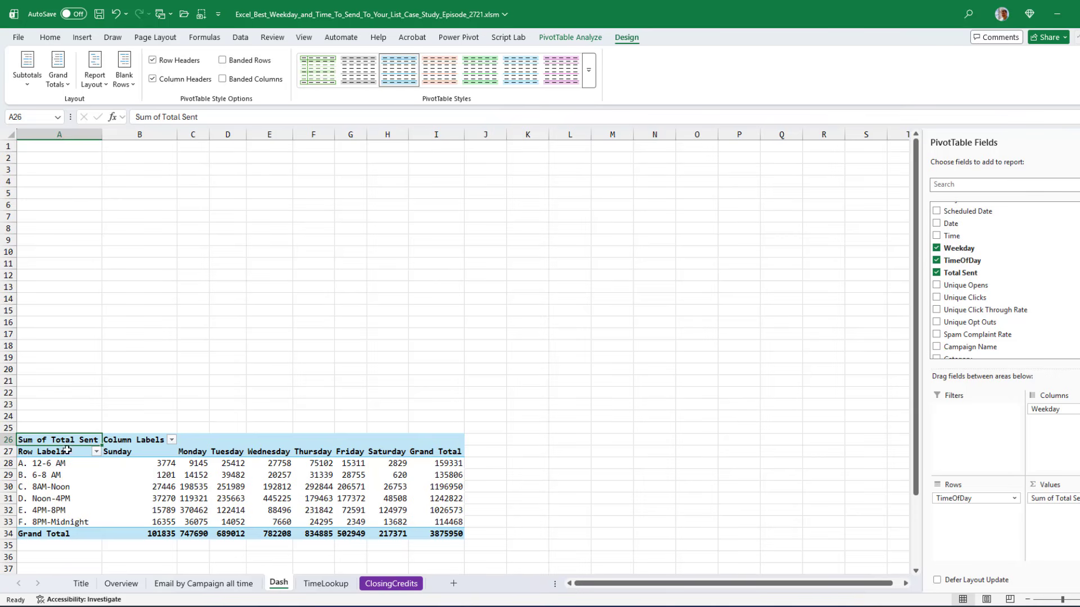
{"action": "left_click", "coordinate": [95, 83]}
{"action": "left_click", "coordinate": [124, 155]}
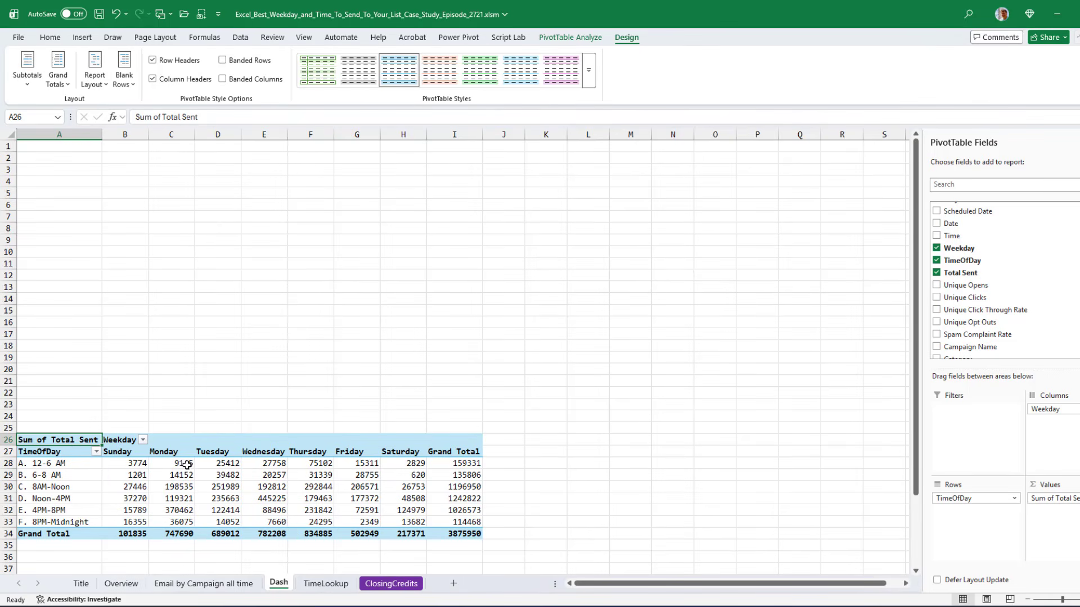
Format the PivotTable values as numbers with a thousands separator and 0 decimal places
{"action": "left_click_drag", "start_coordinate": [137, 465], "coordinate": [439, 532]}
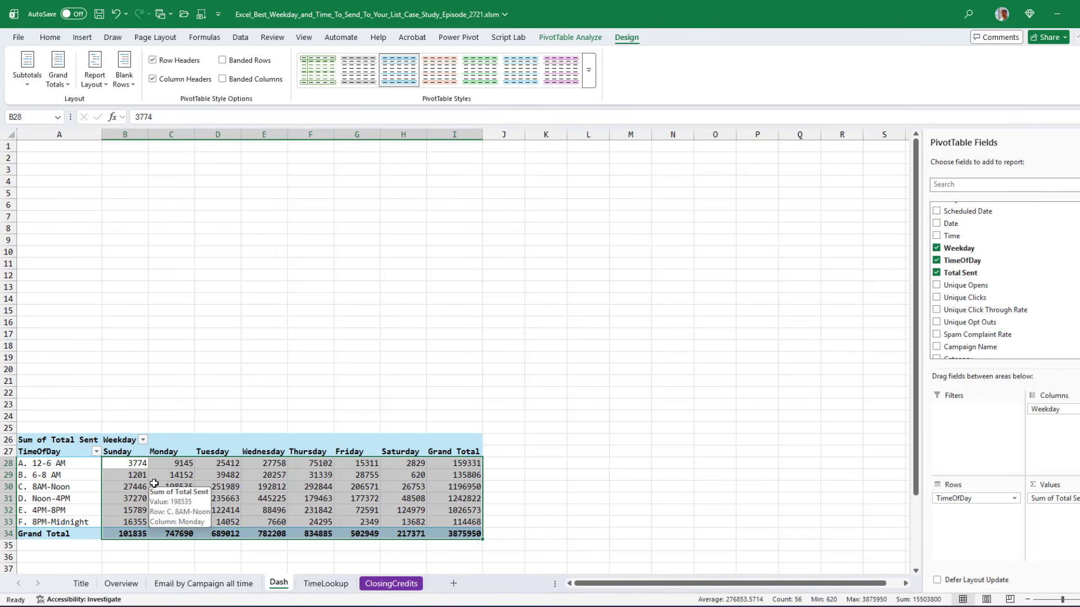
{"action": "left_click", "coordinate": [50, 37]}
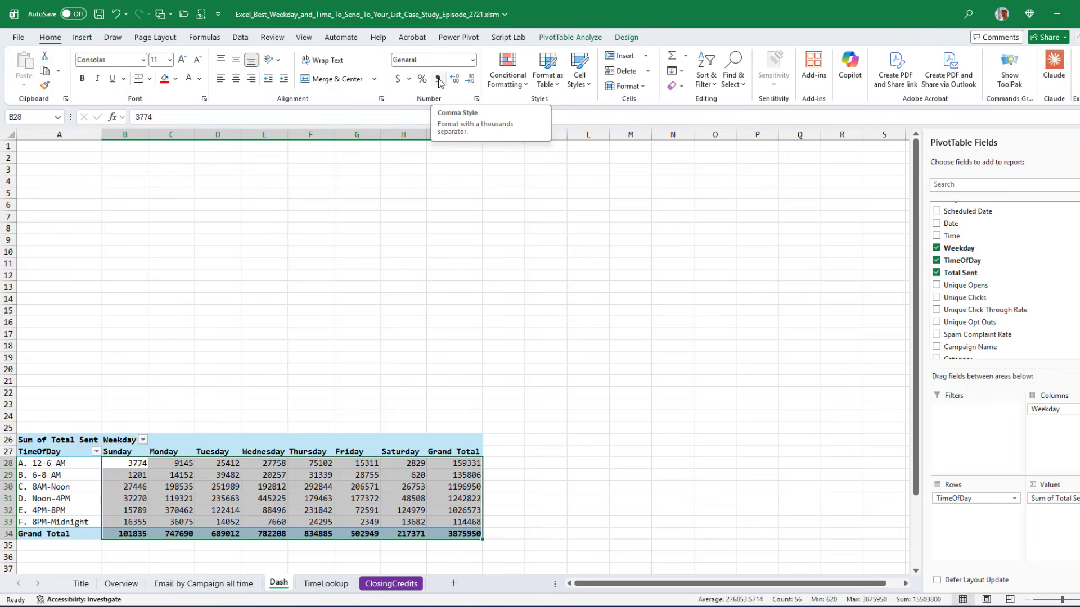
{"action": "left_click", "coordinate": [476, 99]}
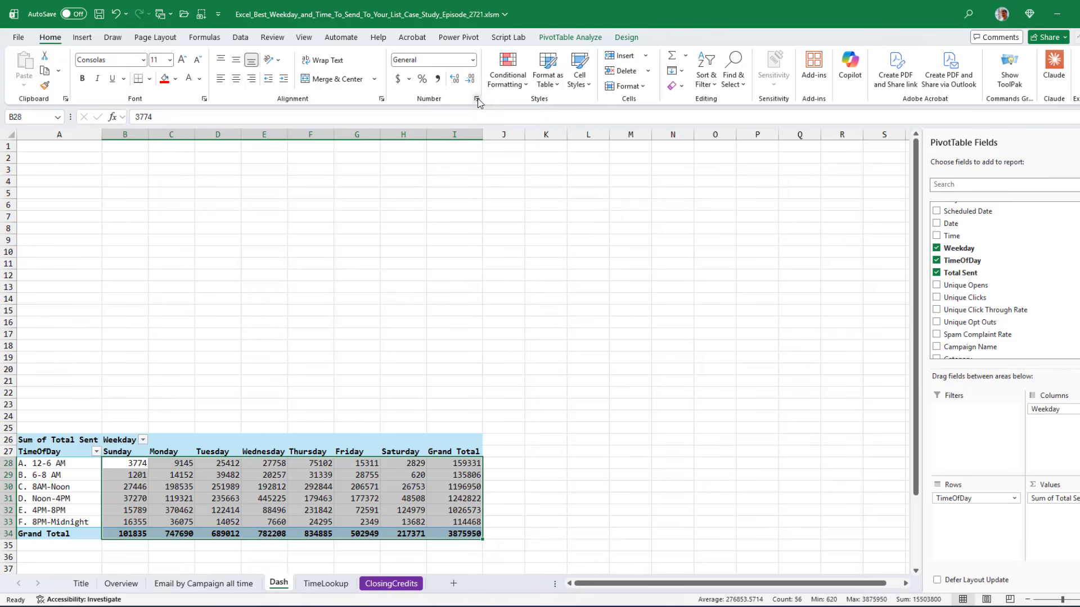
{"action": "left_click", "coordinate": [153, 278]}
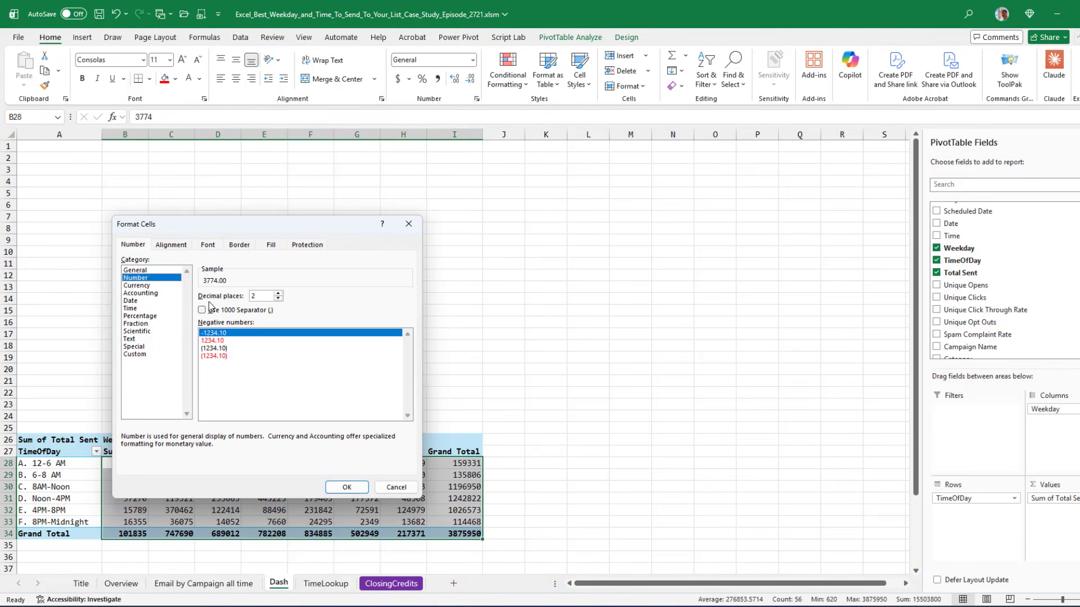
{"action": "left_click", "coordinate": [221, 313]}
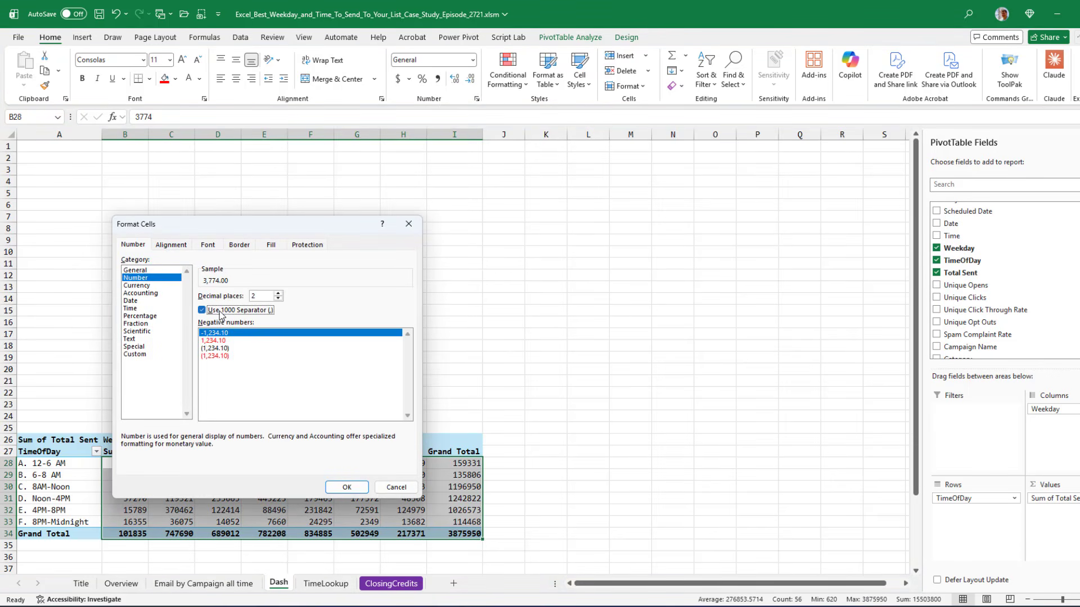
{"action": "left_click", "coordinate": [277, 298]}
{"action": "left_click", "coordinate": [278, 299]}
{"action": "left_click", "coordinate": [346, 487]}
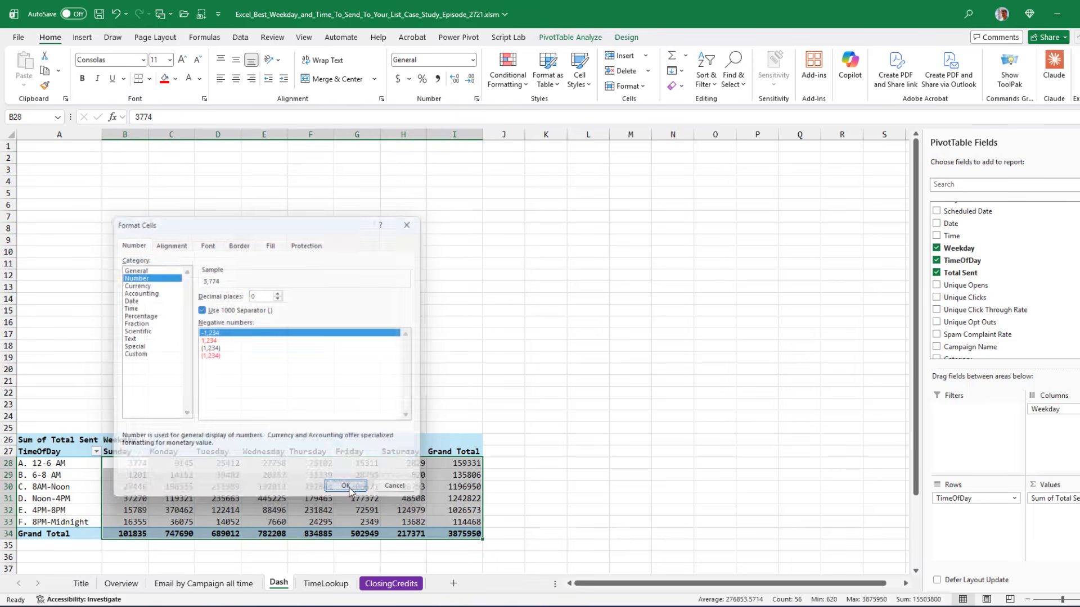
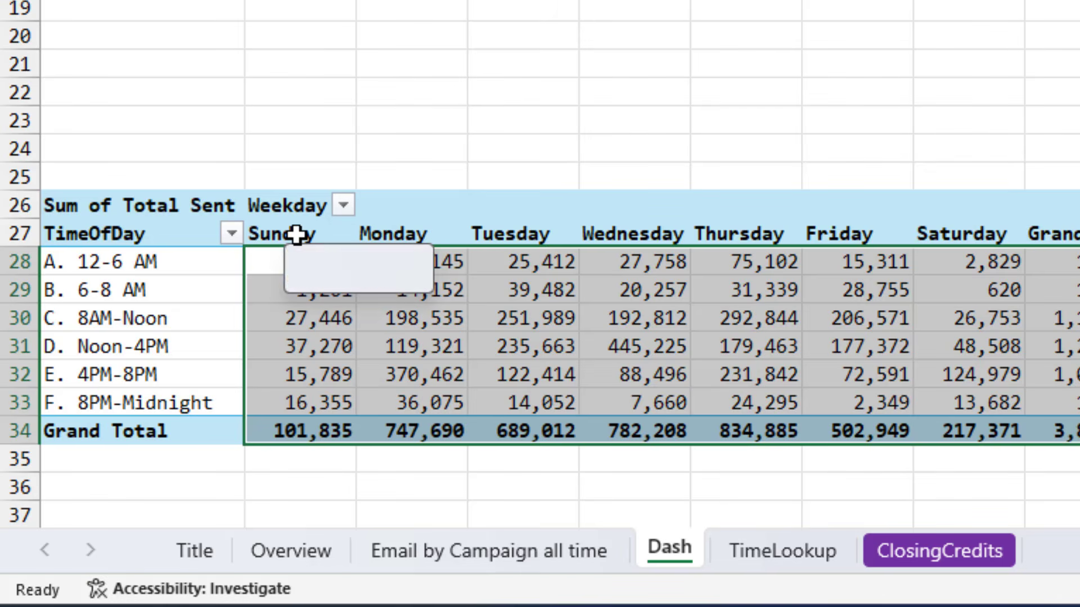
Turn on showing items with no data for the Weekday field of the PivotTable
{"action": "left_click", "coordinate": [297, 234]}
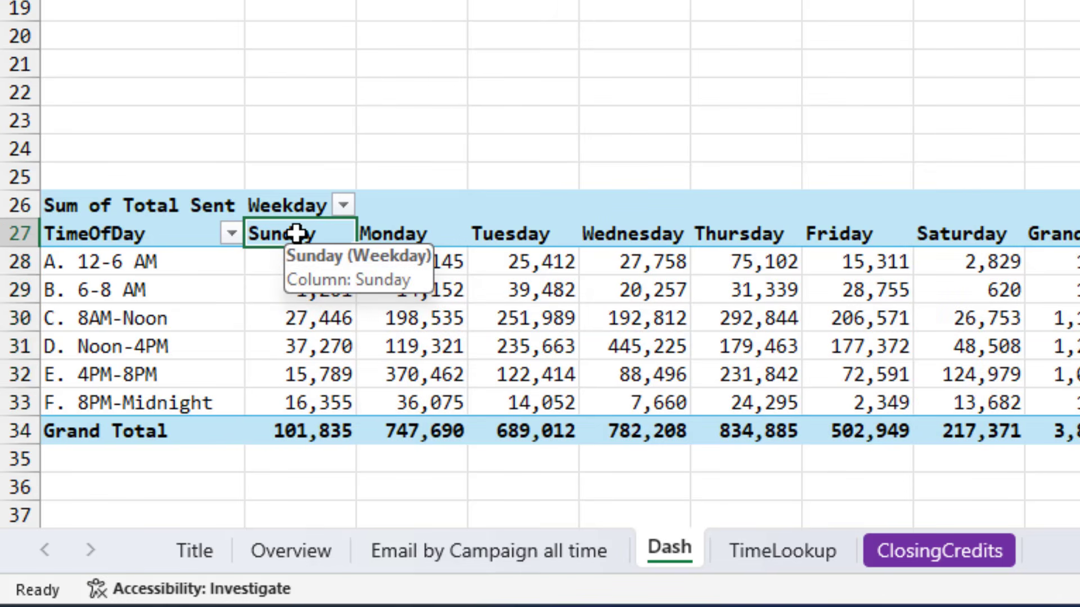
{"action": "right_click", "coordinate": [296, 234]}
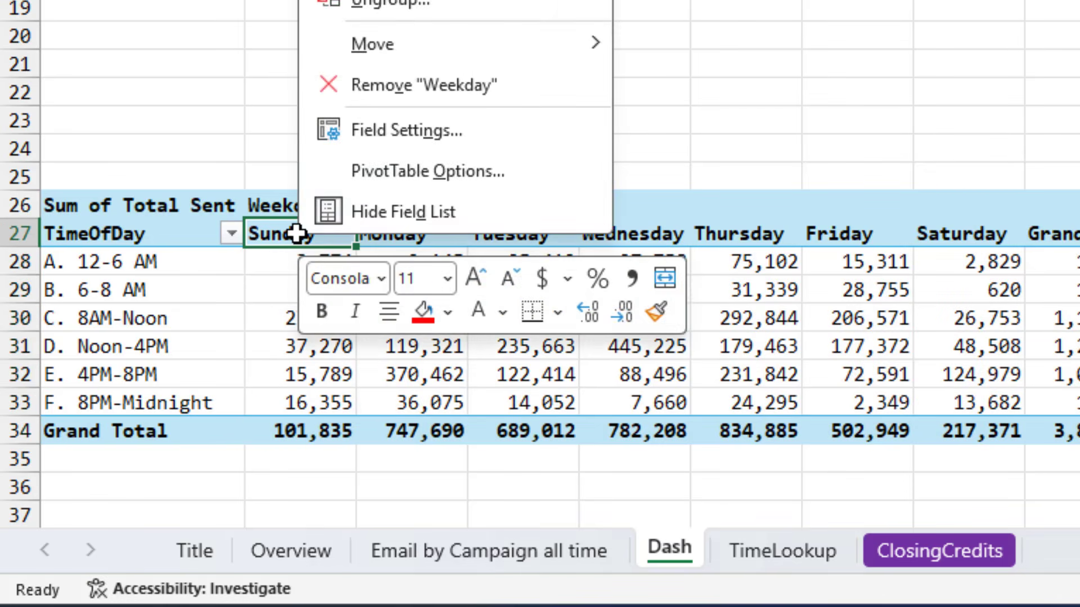
{"action": "left_click", "coordinate": [400, 128]}
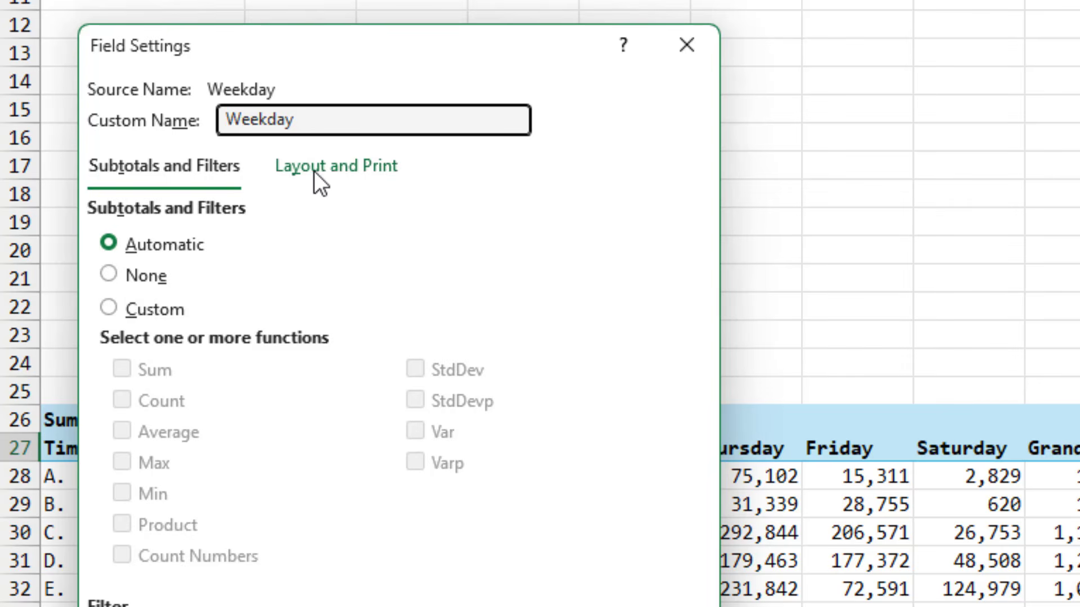
{"action": "left_click", "coordinate": [322, 170]}
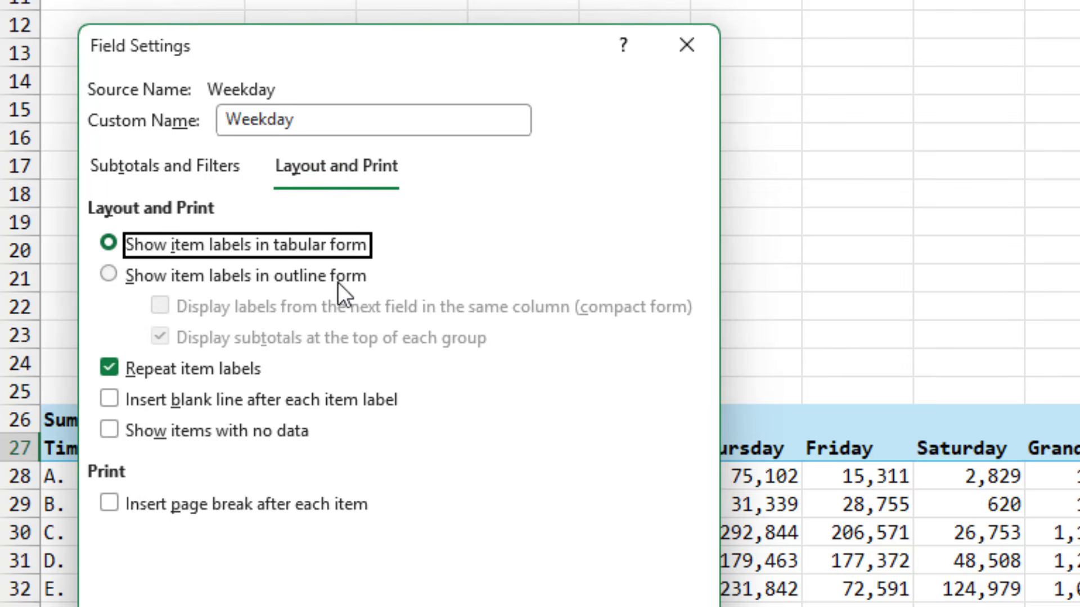
{"action": "left_click", "coordinate": [110, 431]}
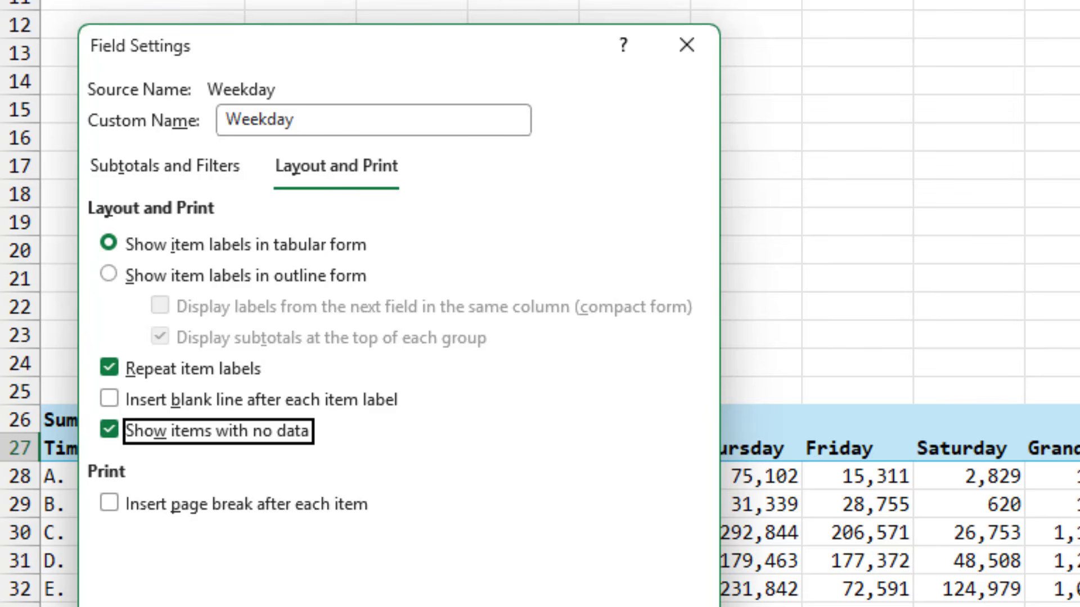
{"action": "key", "text": "Return"}
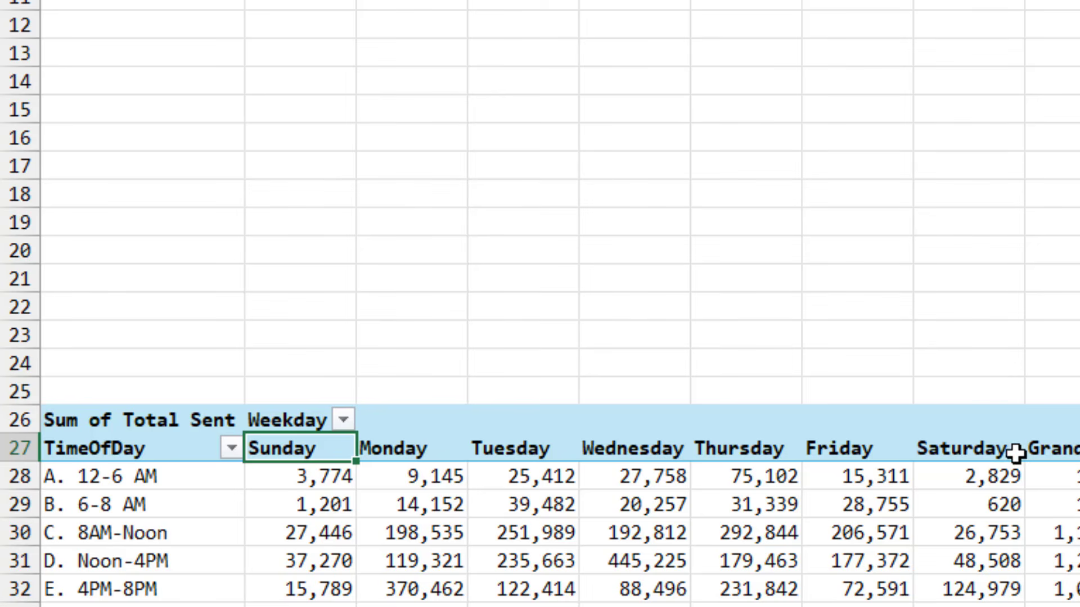
Turn on showing items with no data for the TimeOfDay field as well
{"action": "left_click_drag", "start_coordinate": [120, 475], "coordinate": [124, 478]}
{"action": "right_click", "coordinate": [124, 478]}
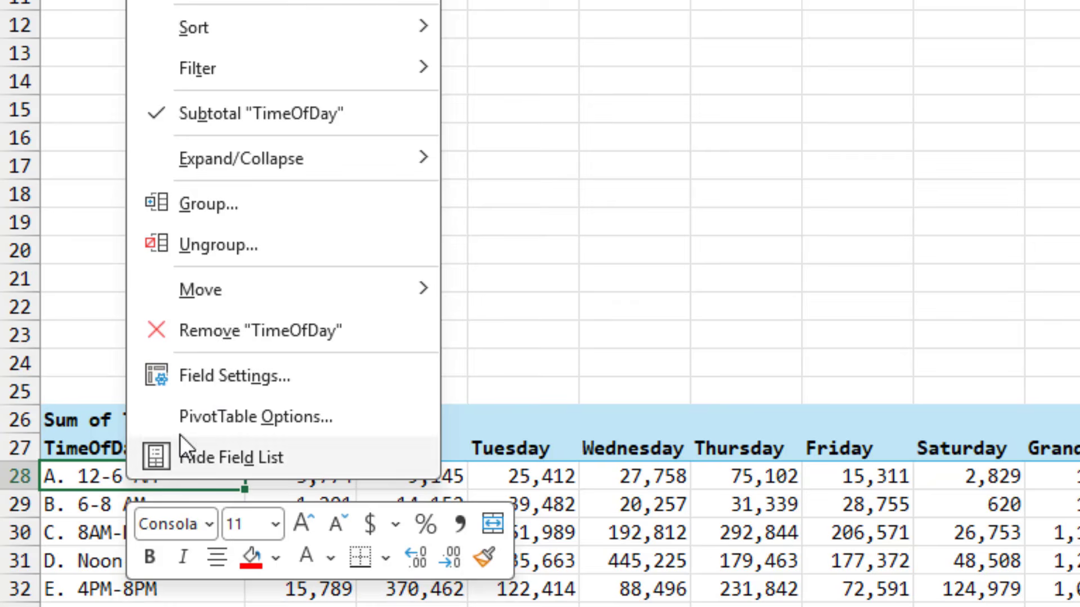
{"action": "left_click", "coordinate": [221, 373]}
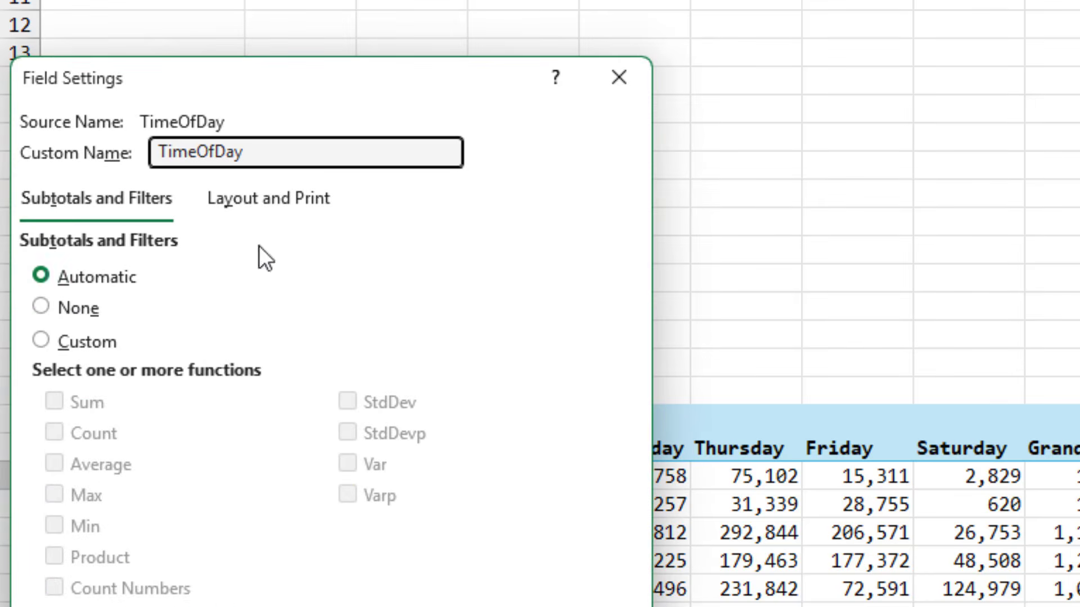
{"action": "left_click", "coordinate": [265, 197]}
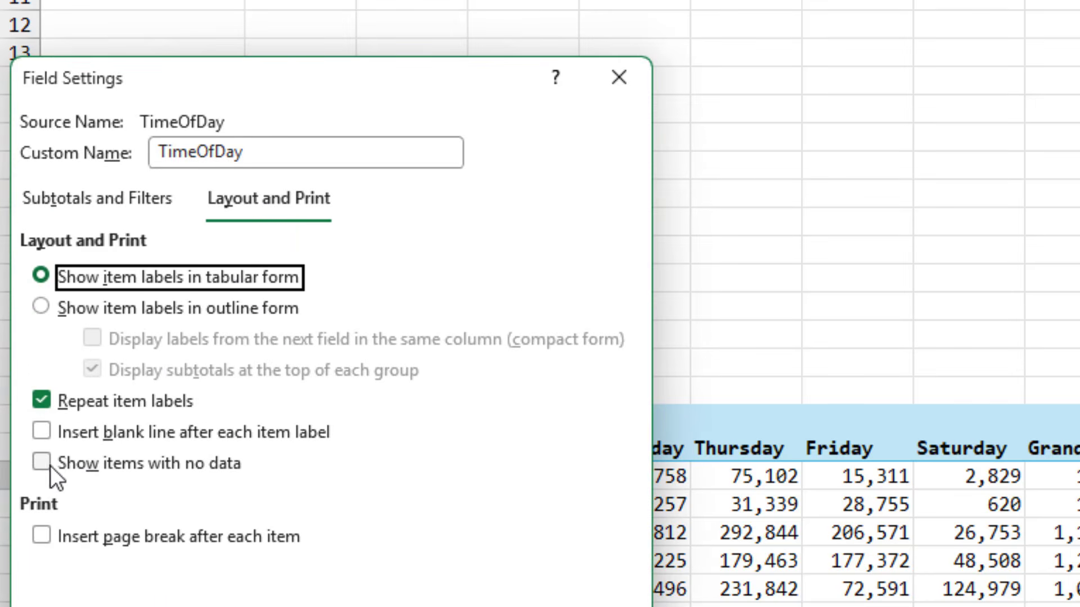
{"action": "left_click", "coordinate": [42, 462]}
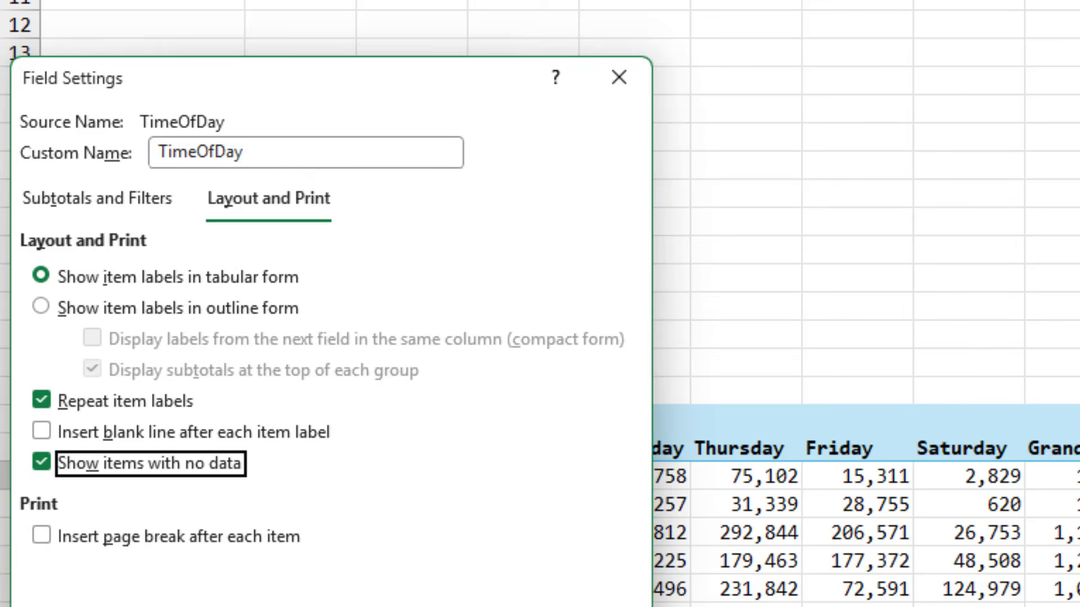
{"action": "key", "text": "Return"}
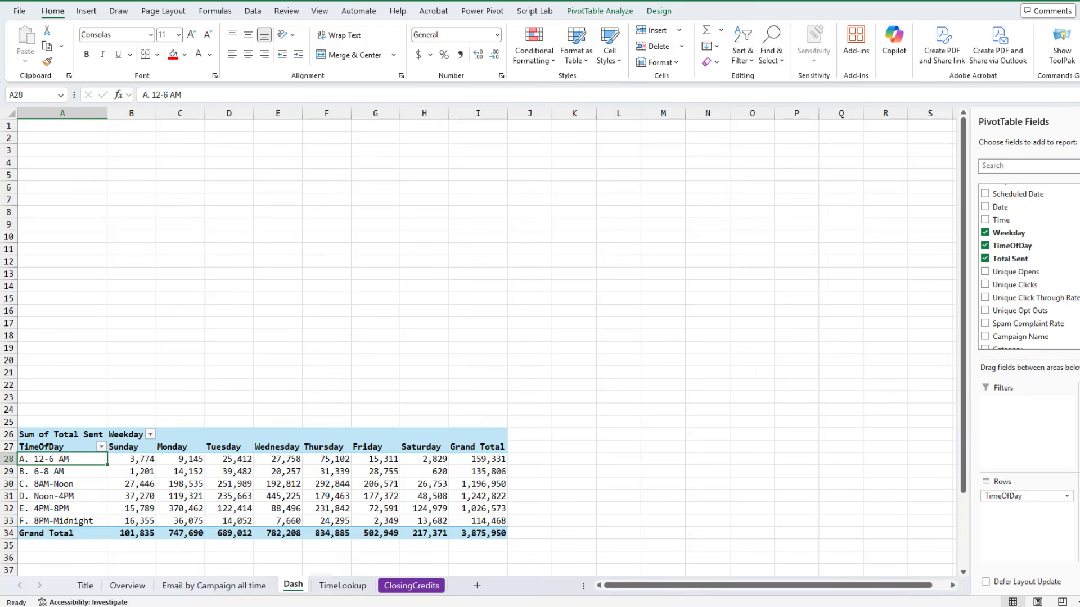
{"action": "key", "text": "alt+Tab"}
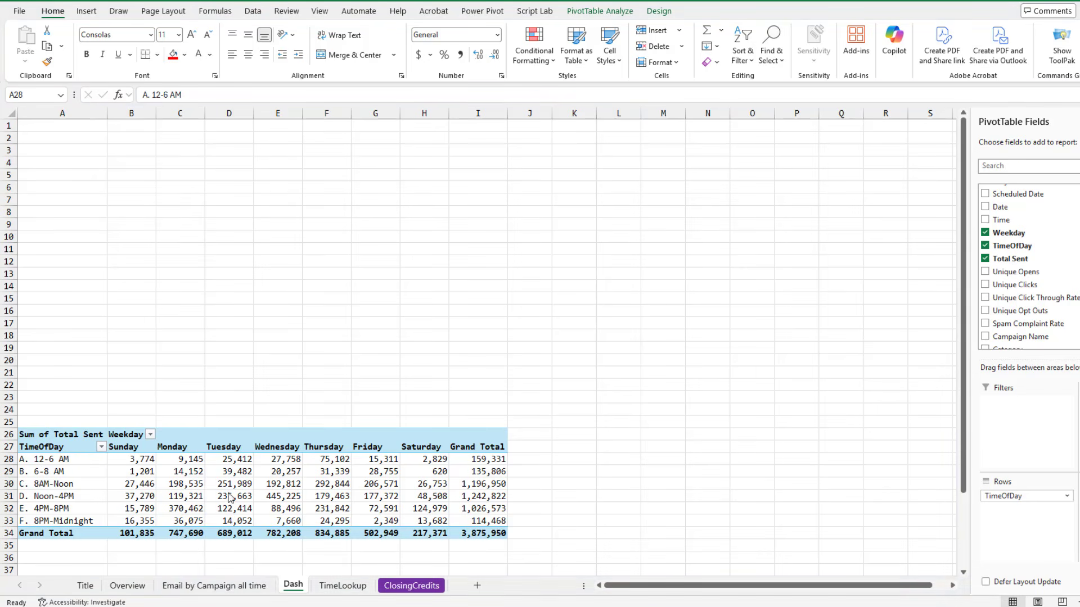
{"action": "key", "text": "alt+Tab"}
Copy the whole PivotTable and paste a duplicate at cell A36
{"action": "left_click_drag", "start_coordinate": [71, 437], "coordinate": [463, 534]}
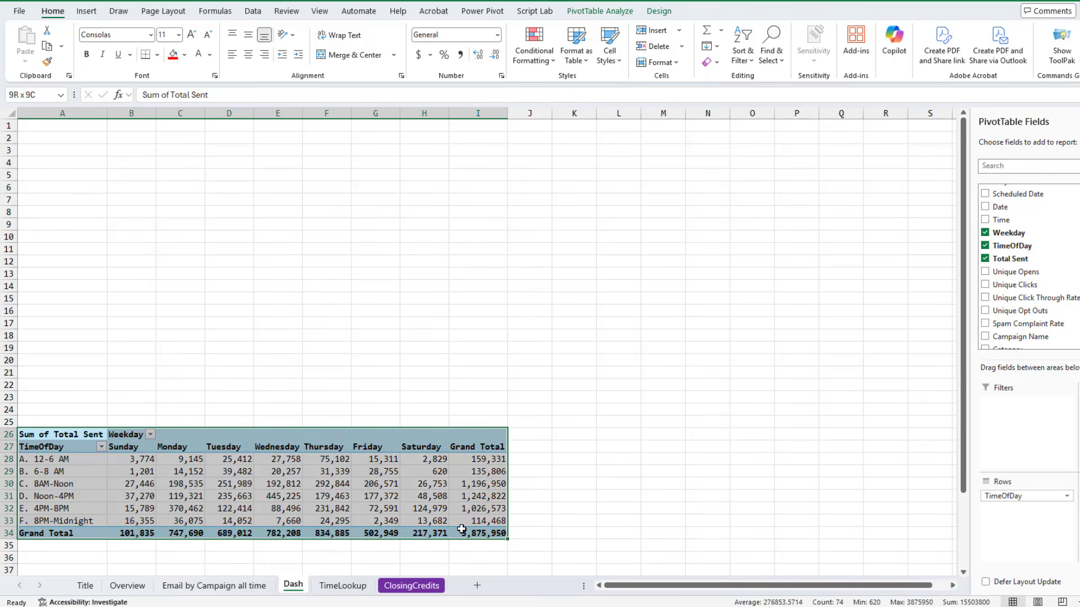
{"action": "key", "text": "ctrl+c"}
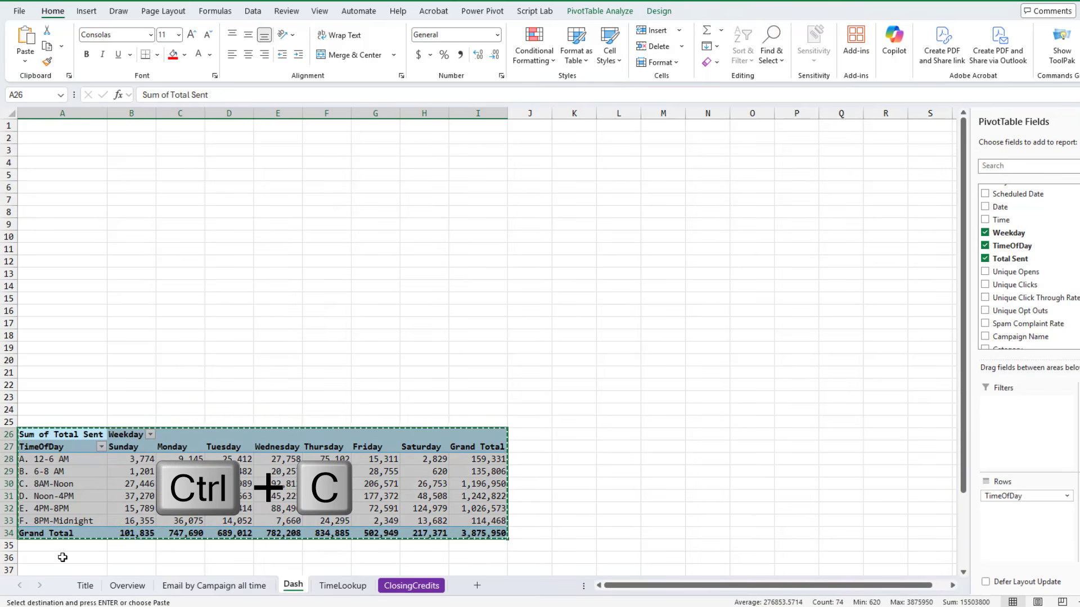
{"action": "left_click", "coordinate": [62, 557]}
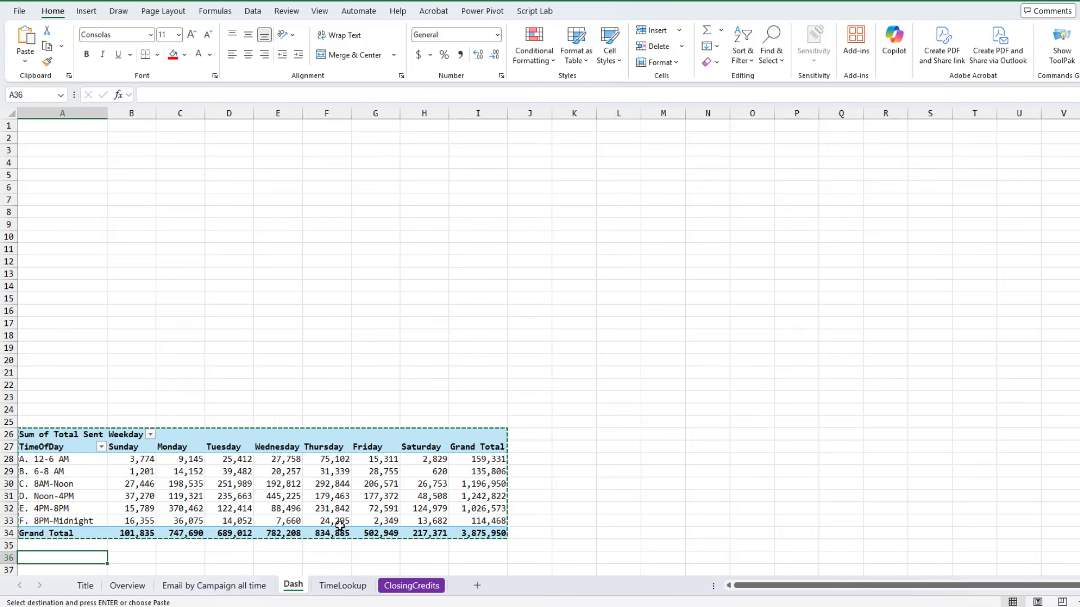
{"action": "key", "text": "ctrl+v"}
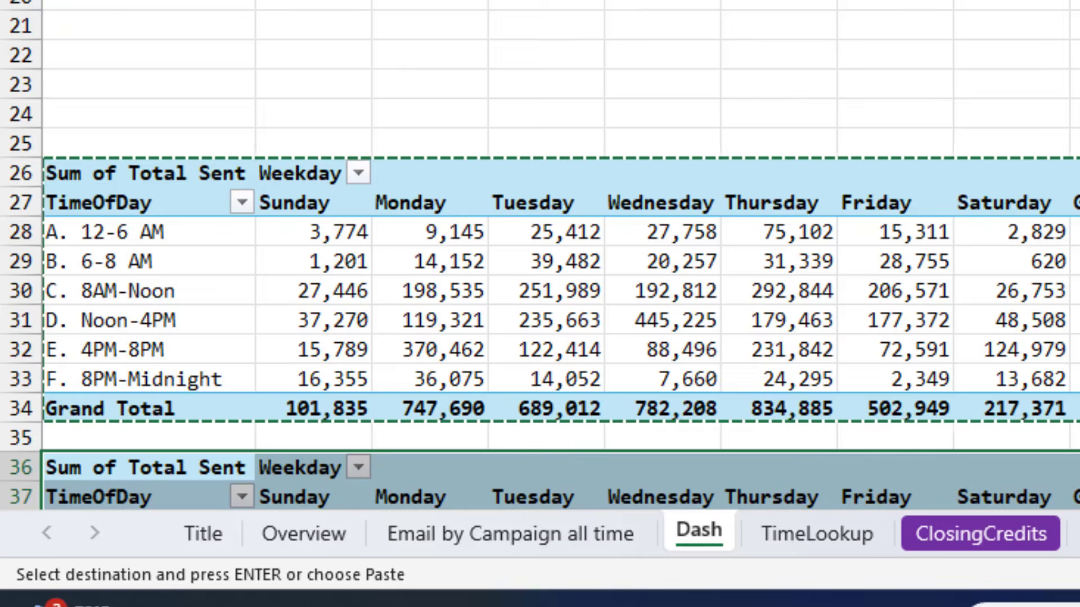
Review the Weekday field's layout settings in the duplicated PivotTable
{"action": "left_click", "coordinate": [326, 497]}
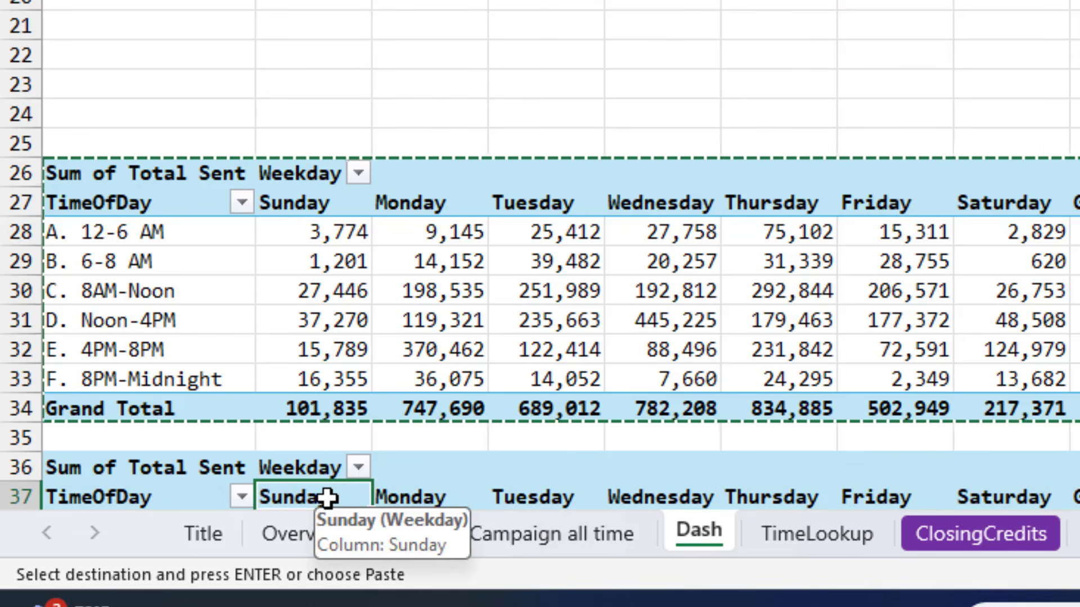
{"action": "right_click", "coordinate": [327, 497]}
{"action": "left_click", "coordinate": [420, 382]}
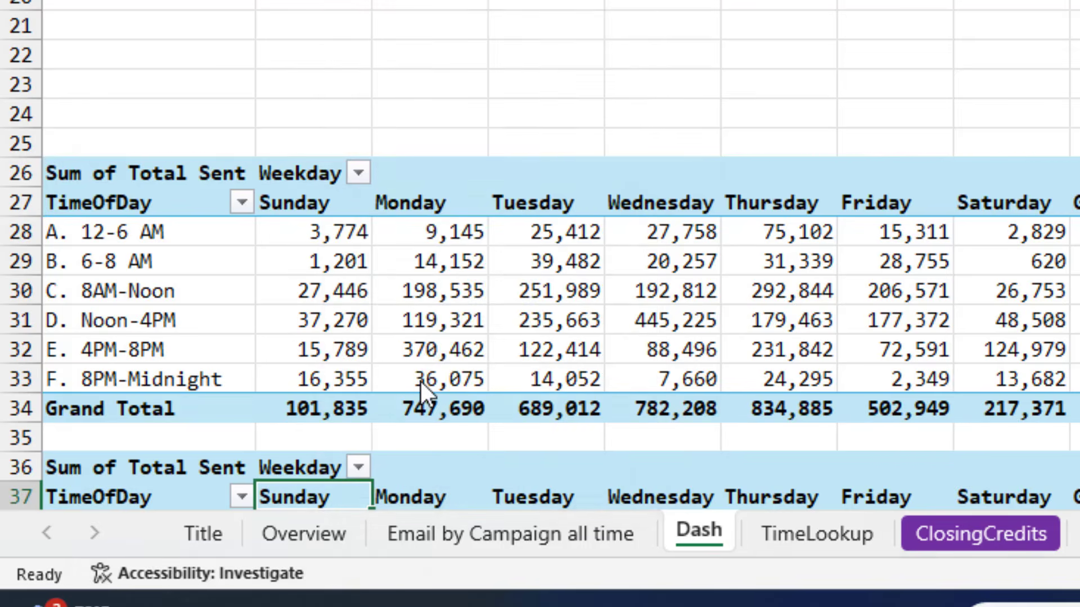
{"action": "left_click", "coordinate": [345, 16]}
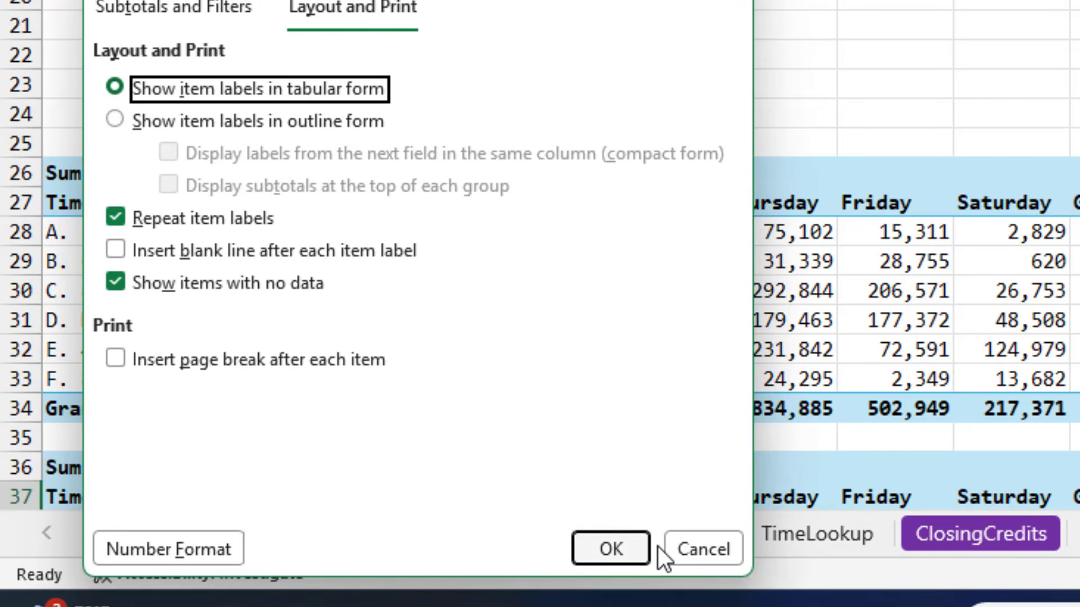
{"action": "left_click", "coordinate": [688, 553]}
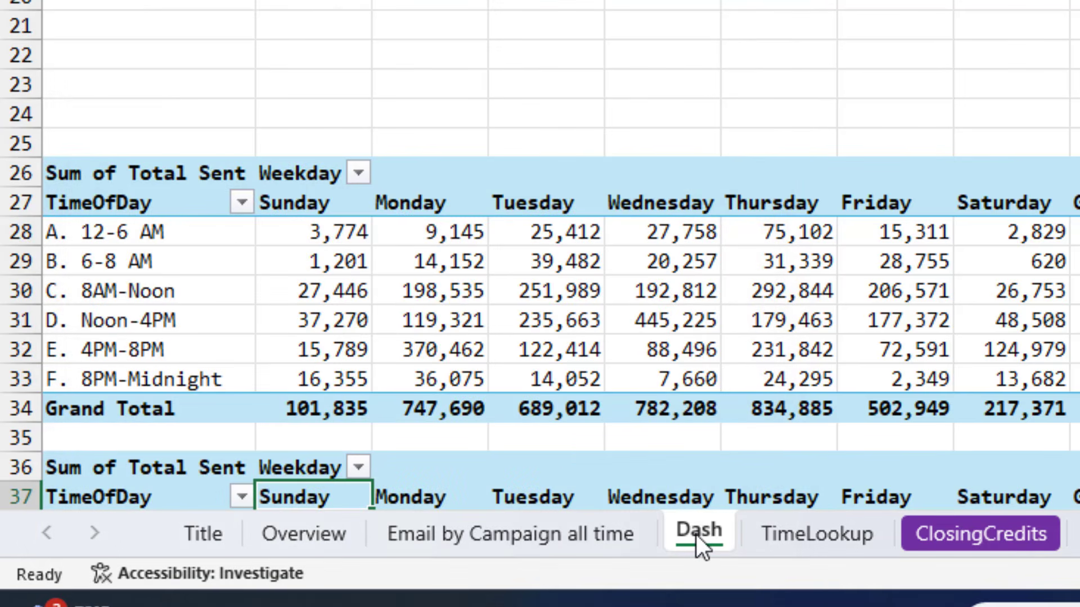
Replace Total Sent with Unique Opens as the value field of the second PivotTable
{"action": "scroll", "coordinate": [697, 534], "scroll_direction": "down", "scroll_amount": 4}
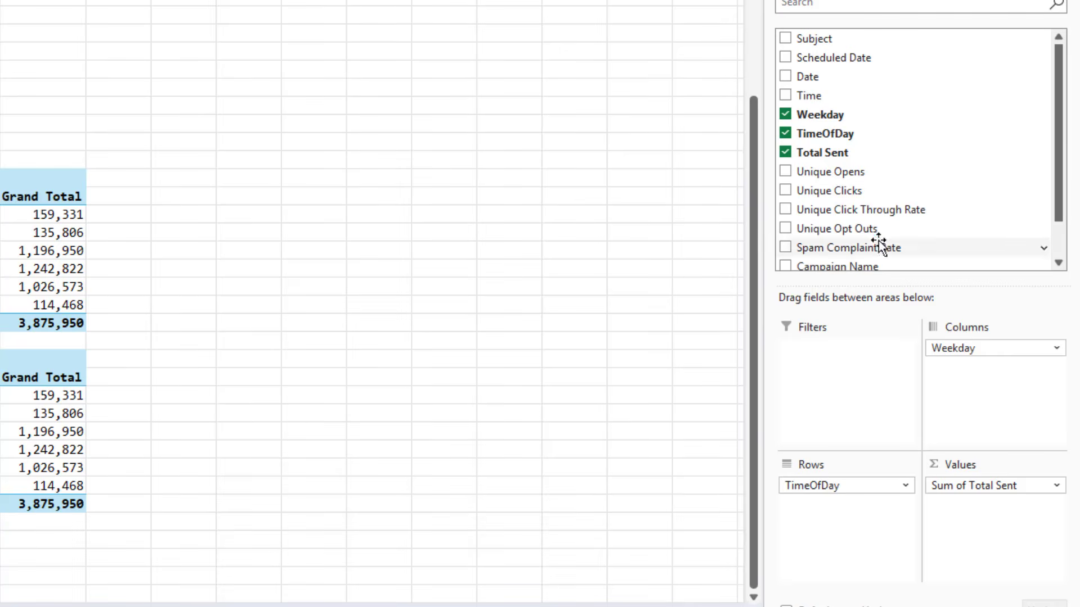
{"action": "left_click", "coordinate": [787, 153]}
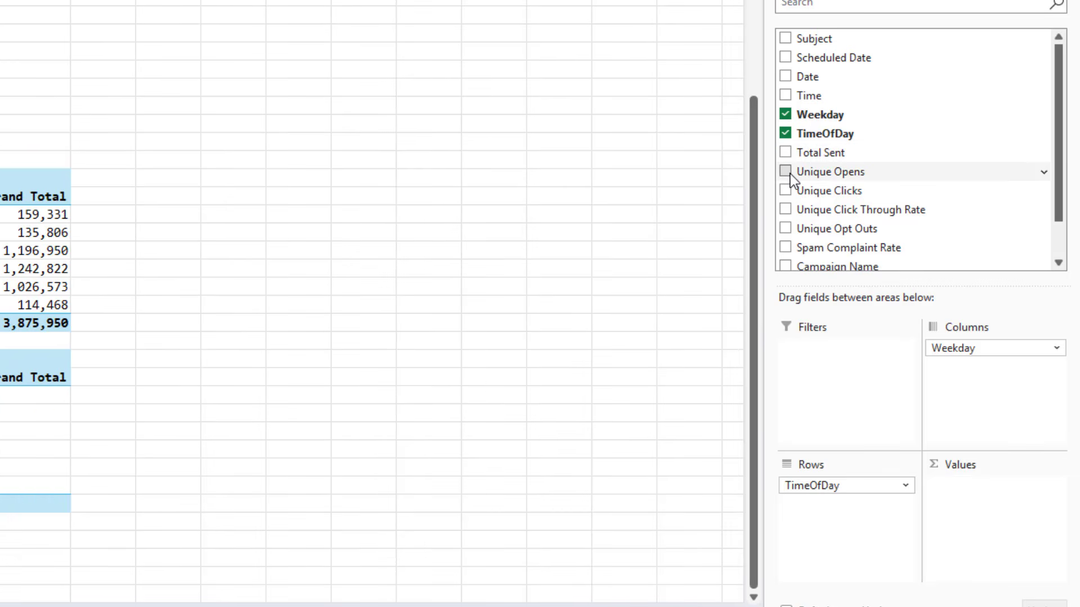
{"action": "left_click", "coordinate": [786, 171]}
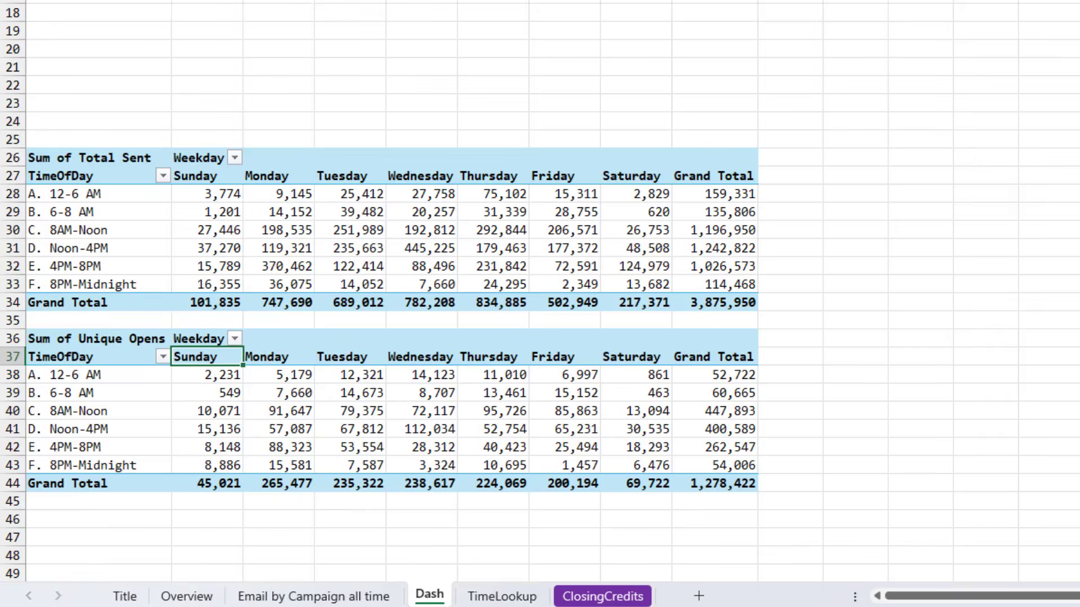
Copy the Unique Opens PivotTable and paste a duplicate at cell A46
{"action": "mouse_move", "coordinate": [83, 340]}
{"action": "left_mouse_down"}
{"action": "mouse_move", "coordinate": [93, 360]}
{"action": "mouse_move", "coordinate": [383, 454]}
{"action": "mouse_move", "coordinate": [690, 482]}
{"action": "left_mouse_up"}
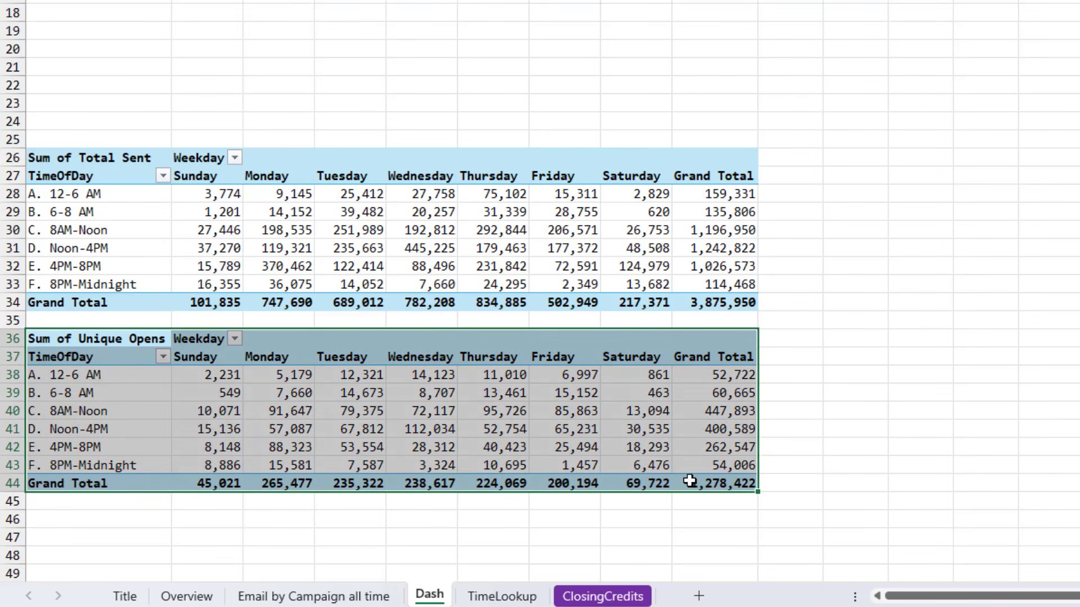
{"action": "key", "text": "ctrl+c"}
{"action": "left_click", "coordinate": [48, 520]}
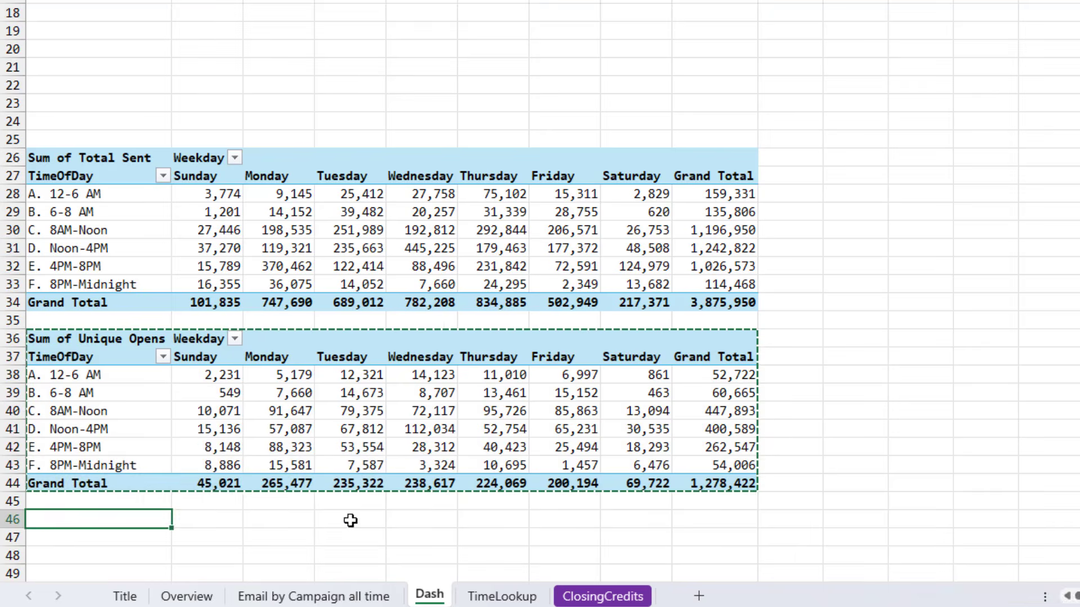
{"action": "key", "text": "ctrl+v"}
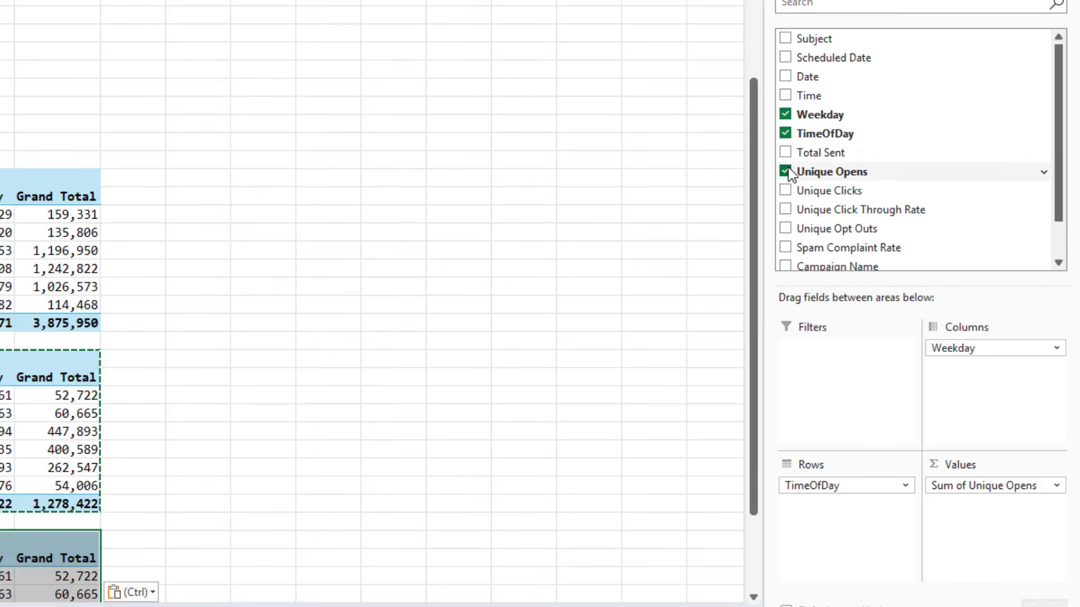
Replace Unique Opens with Unique Clicks as the value field of the third PivotTable
{"action": "left_click", "coordinate": [786, 171]}
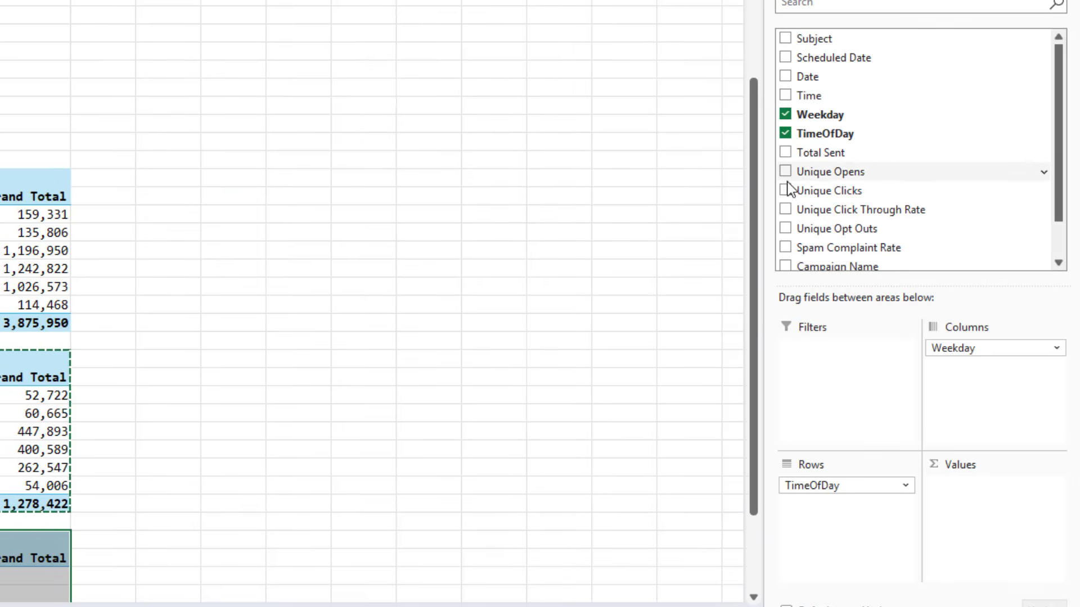
{"action": "left_click", "coordinate": [785, 191]}
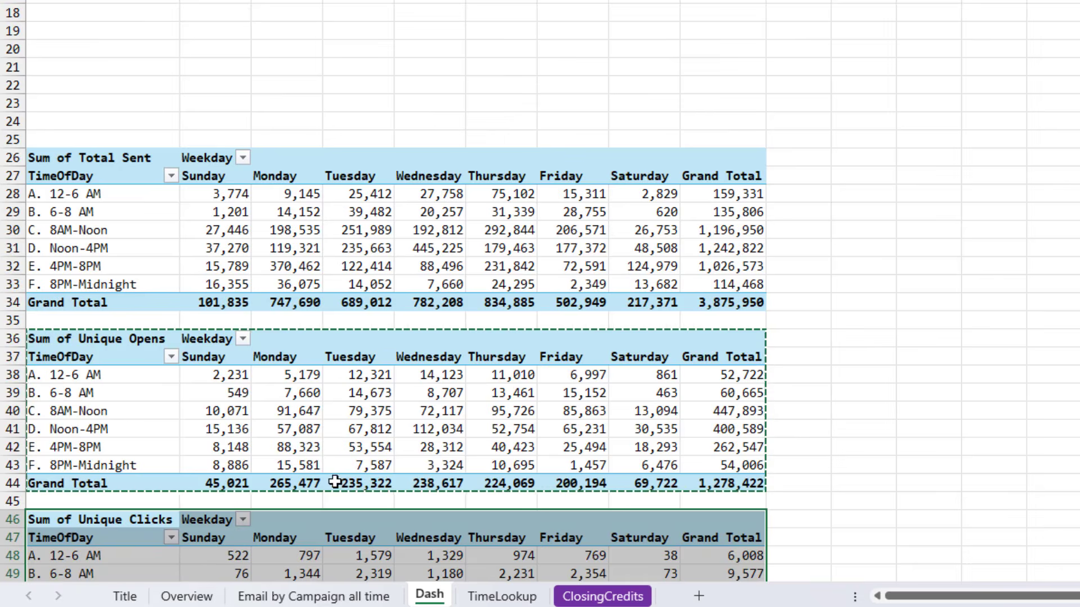
{"action": "scroll", "coordinate": [335, 482], "scroll_direction": "down", "scroll_amount": 3}
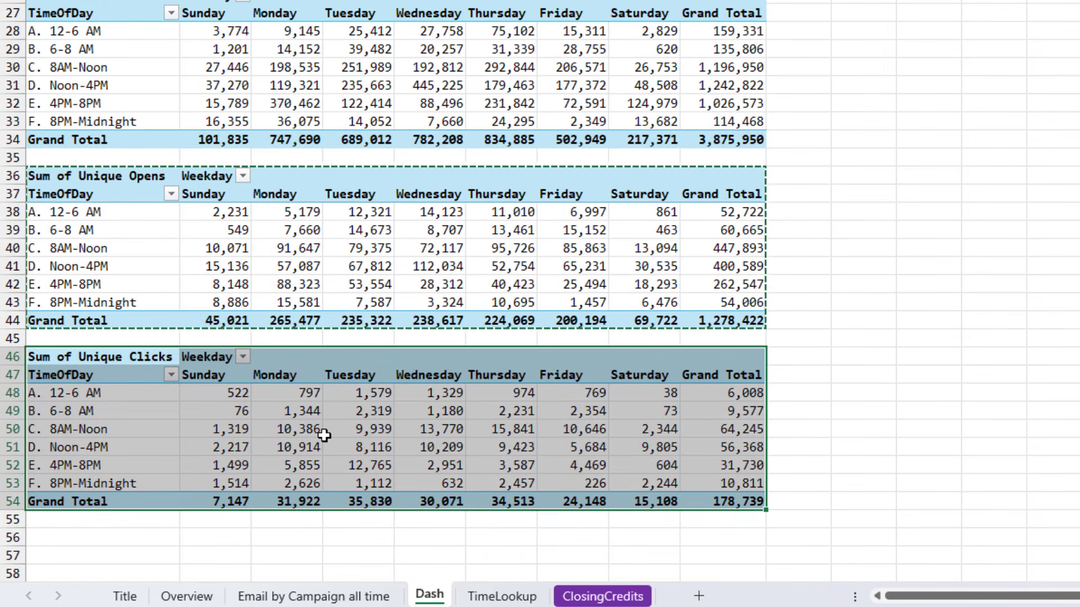
{"action": "mouse_move", "coordinate": [324, 435]}
Copy the Total Sent PivotTable and paste it at cell A16 as values and number formats only
{"action": "left_click", "coordinate": [137, 40]}
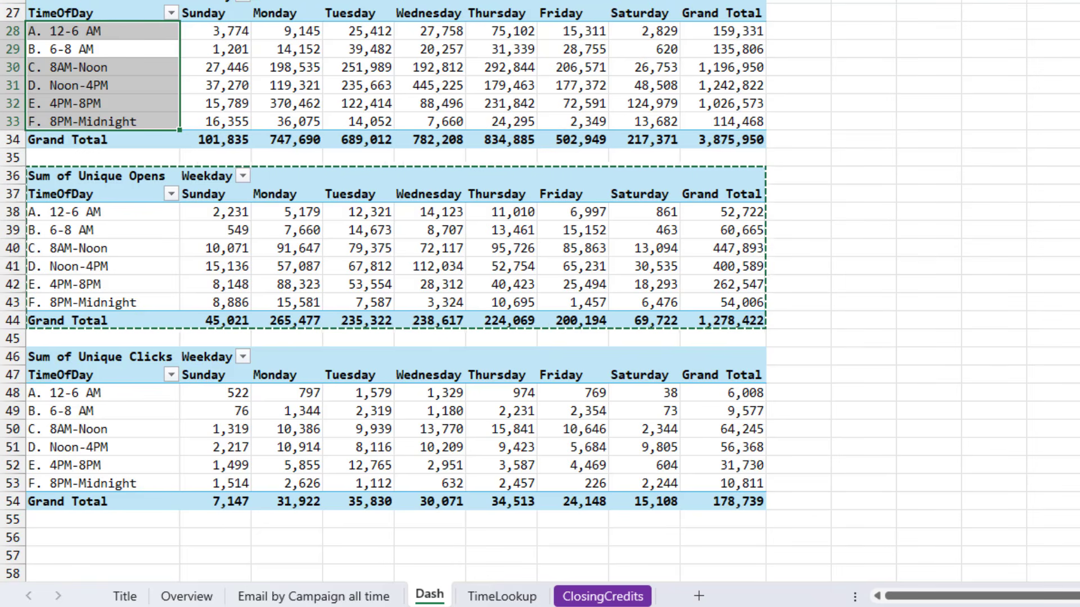
{"action": "left_click", "coordinate": [112, 2]}
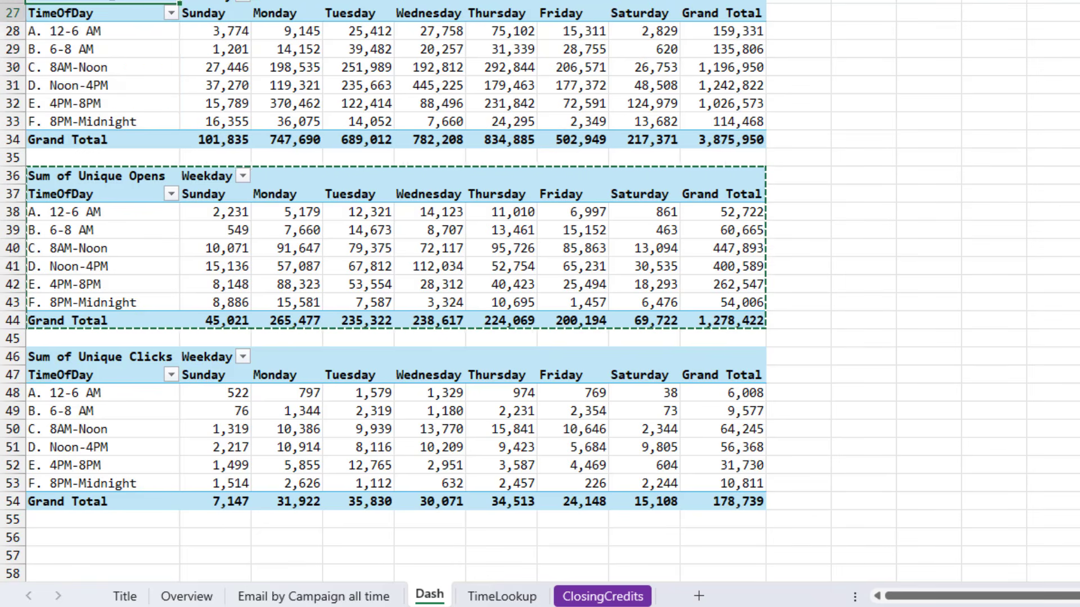
{"action": "left_click_drag", "start_coordinate": [112, 2], "coordinate": [748, 141]}
{"action": "key", "text": "Escape"}
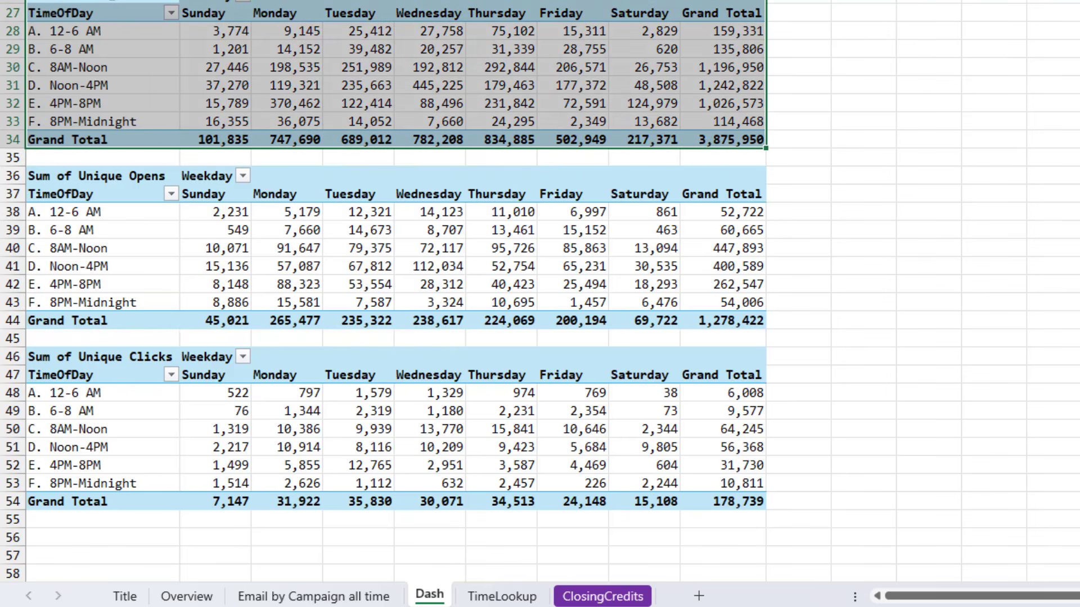
{"action": "key", "text": "ctrl+c"}
{"action": "left_click", "coordinate": [112, 251]}
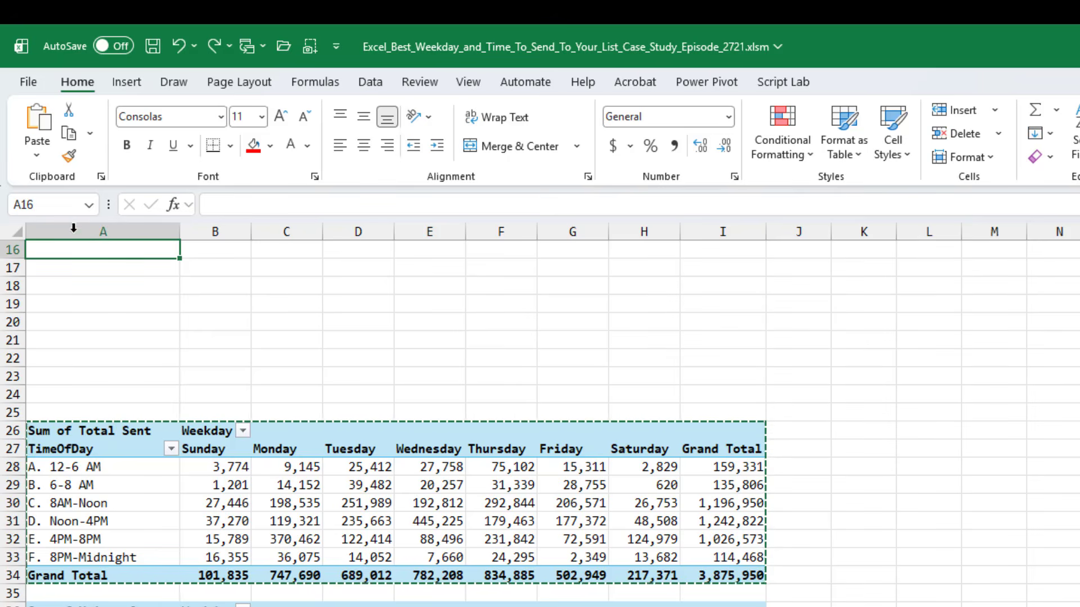
{"action": "left_click", "coordinate": [37, 157]}
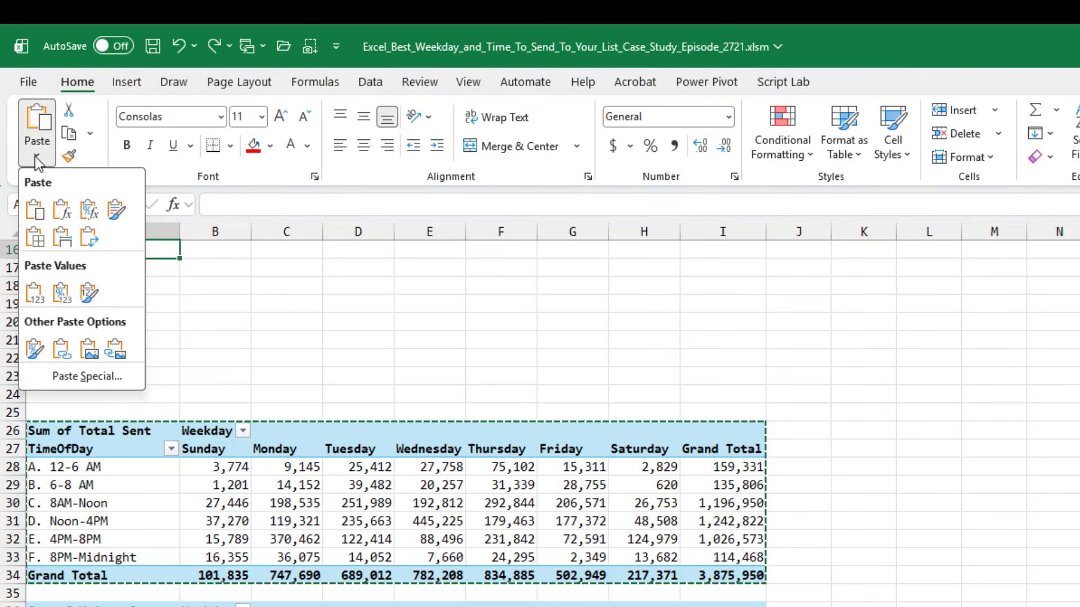
{"action": "left_click", "coordinate": [71, 377]}
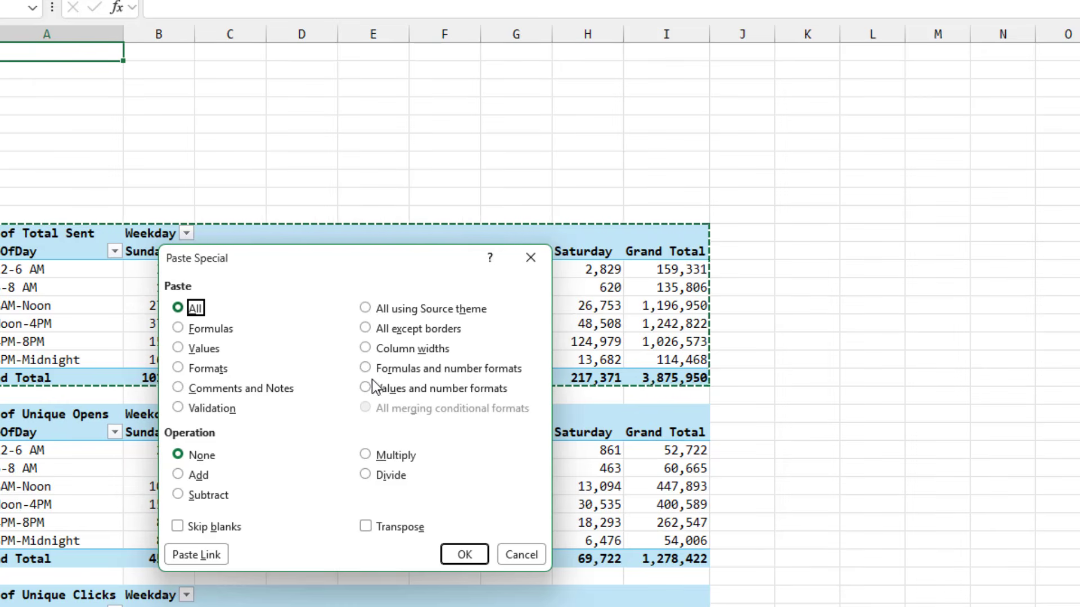
{"action": "left_click", "coordinate": [422, 585]}
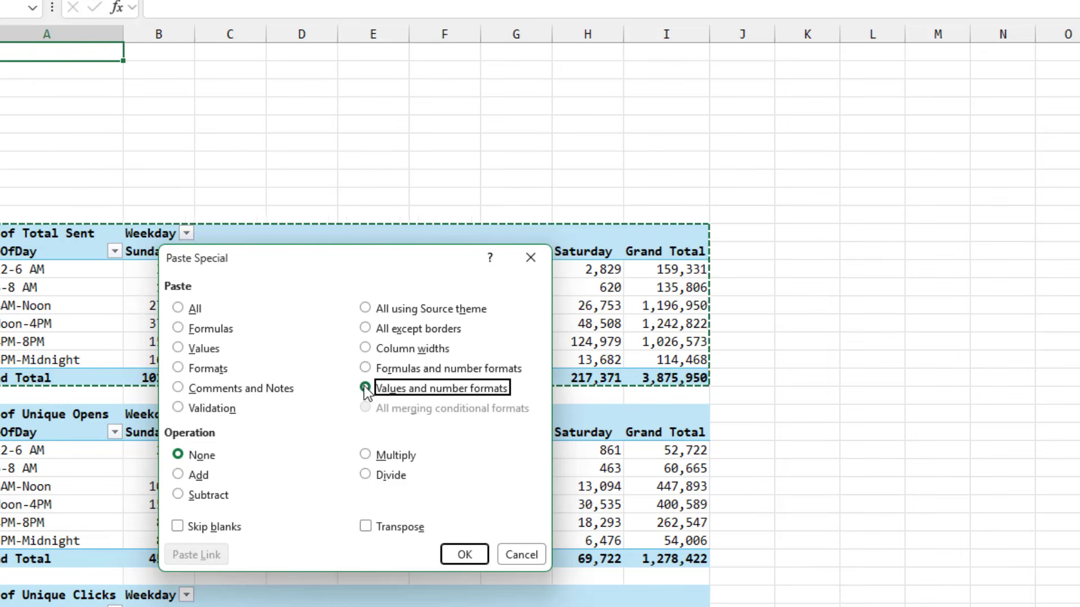
{"action": "left_click", "coordinate": [463, 555]}
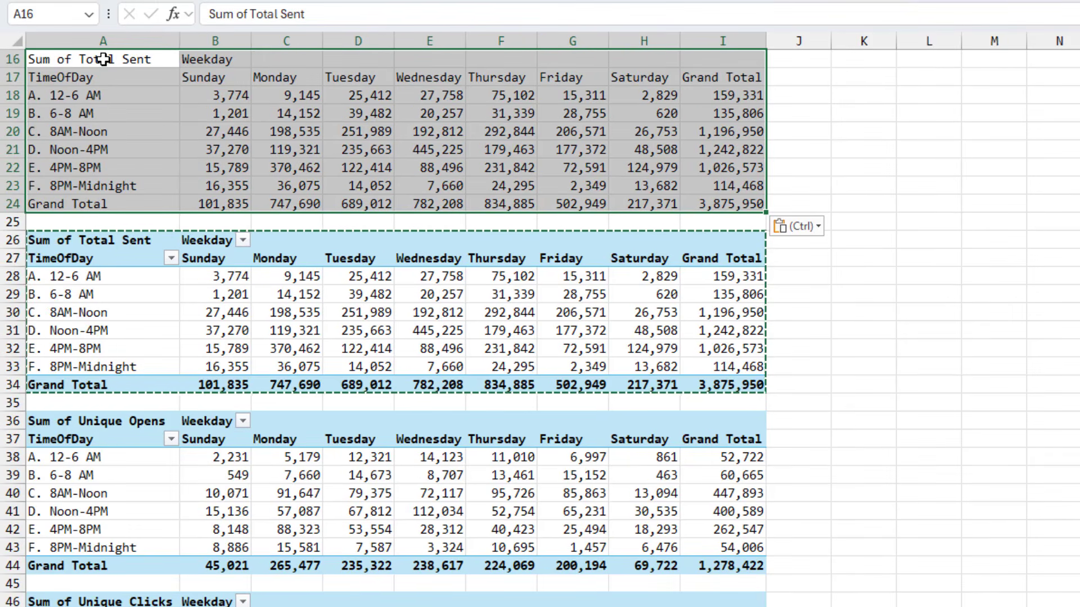
Replace the pasted table's title in A16 with CTR
{"action": "left_click", "coordinate": [104, 59]}
{"action": "key", "text": "Escape"}
{"action": "type", "text": "CTR"}
{"action": "key", "text": "Return"}
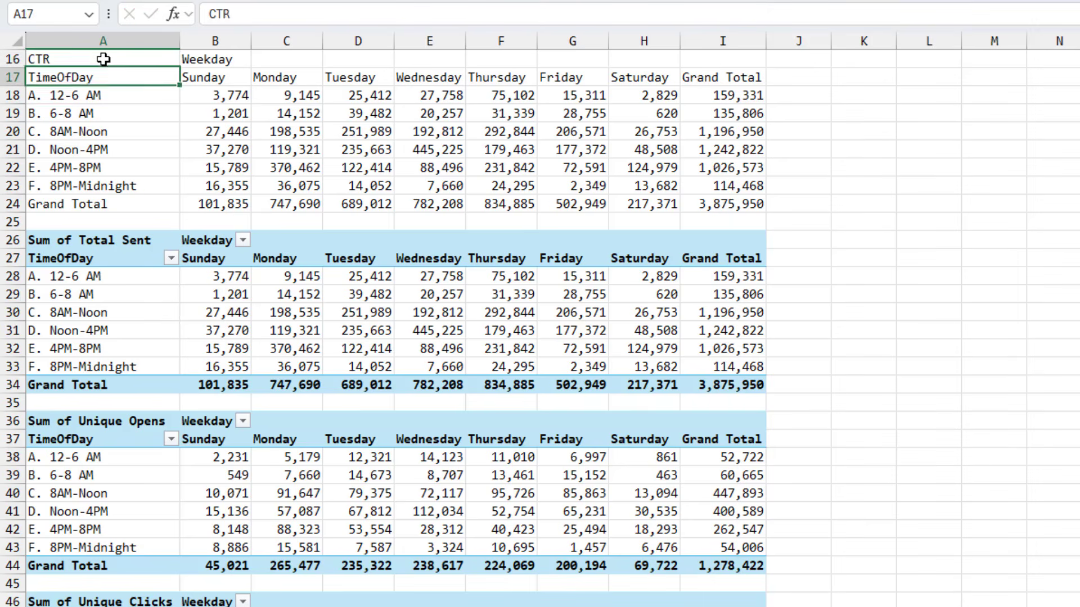
Copy the CTR table and paste a duplicate of it at cell A6
{"action": "left_click", "coordinate": [103, 59]}
{"action": "key", "text": "ctrl+shift+Down"}
{"action": "key", "text": "shift+Right"}
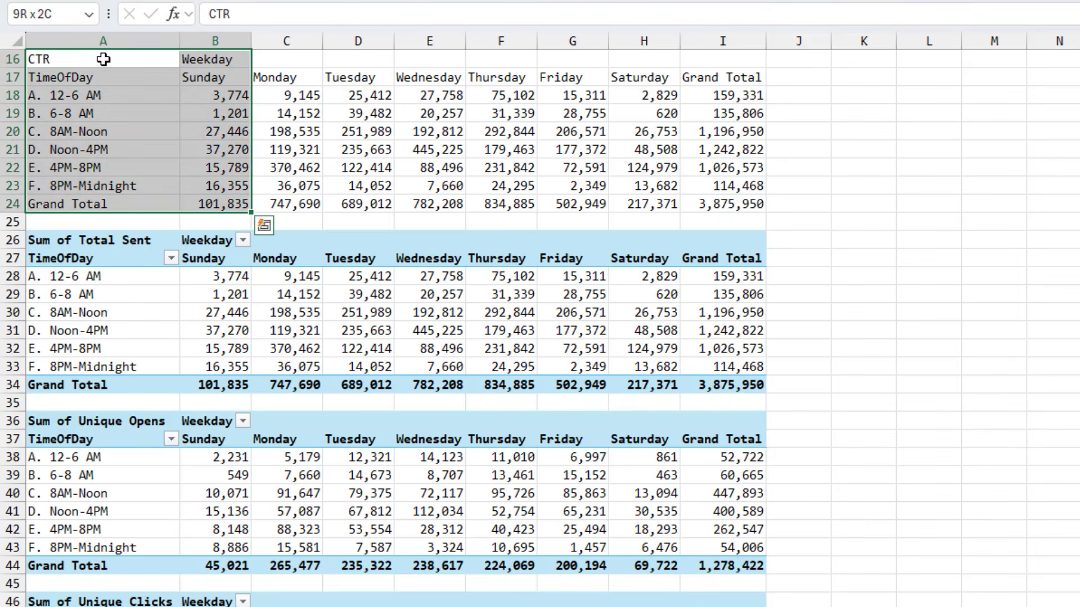
{"action": "key", "text": "ctrl+shift+Right"}
{"action": "left_click", "coordinate": [104, 59]}
{"action": "scroll", "coordinate": [104, 59], "scroll_direction": "up", "scroll_amount": 1}
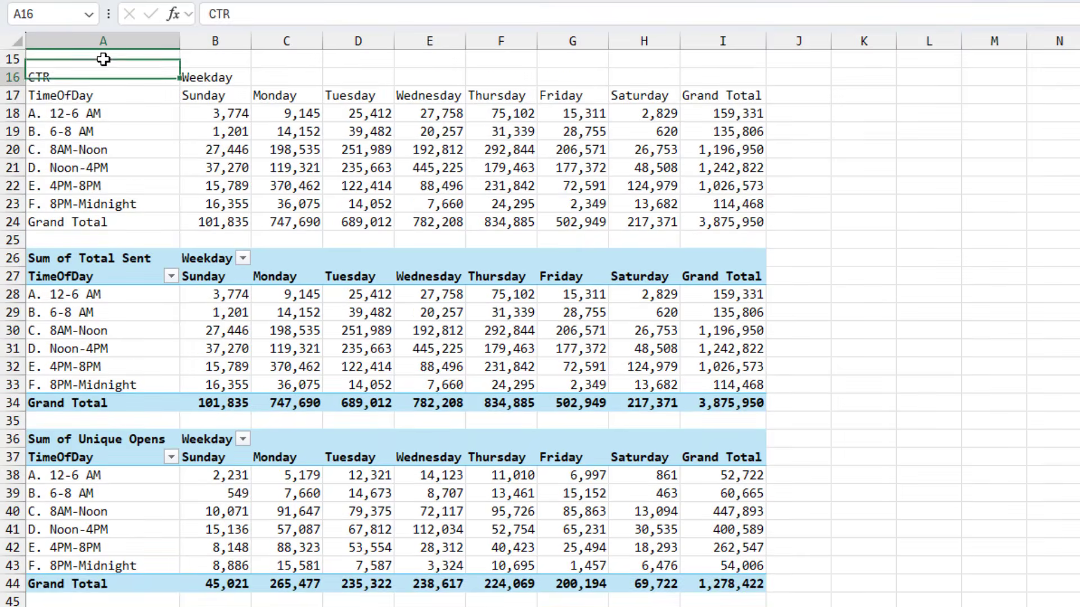
{"action": "key", "text": "ctrl+shift+Down"}
{"action": "key", "text": "shift+Right"}
{"action": "key", "text": "shift+Right"}
{"action": "key", "text": "shift+Right"}
{"action": "key", "text": "shift+Right"}
{"action": "key", "text": "shift+Right"}
{"action": "key", "text": "shift+Right"}
{"action": "key", "text": "shift+Right"}
{"action": "key", "text": "shift+Right"}
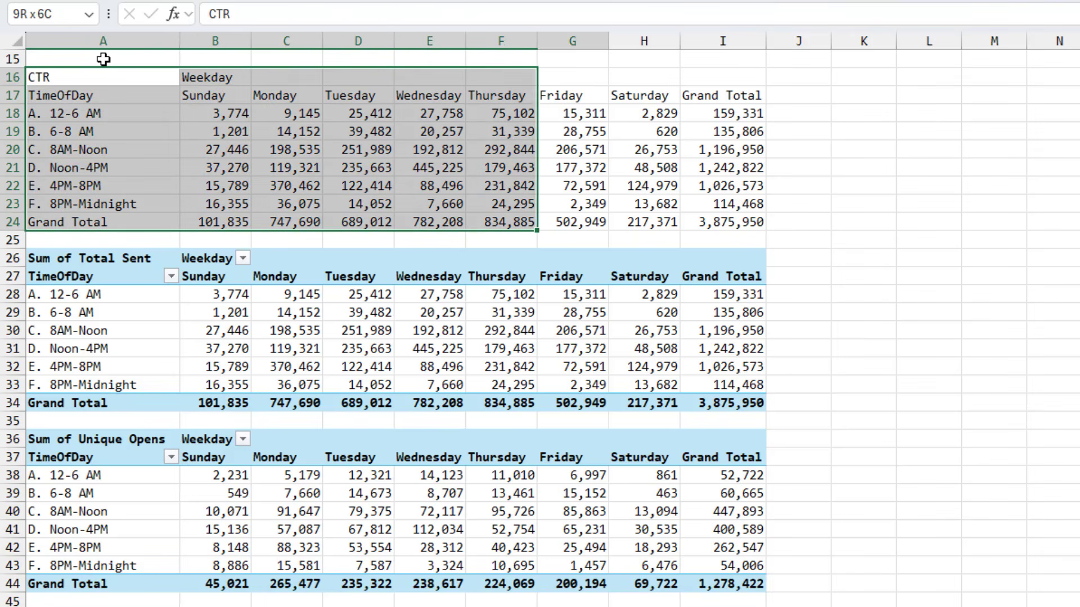
{"action": "key", "text": "ctrl+c"}
{"action": "key", "text": "Up"}
{"action": "key", "text": "Up"}
{"action": "key", "text": "Up"}
{"action": "key", "text": "Up"}
{"action": "key", "text": "Up"}
{"action": "key", "text": "Up"}
{"action": "key", "text": "Up"}
{"action": "key", "text": "Up"}
{"action": "key", "text": "Up"}
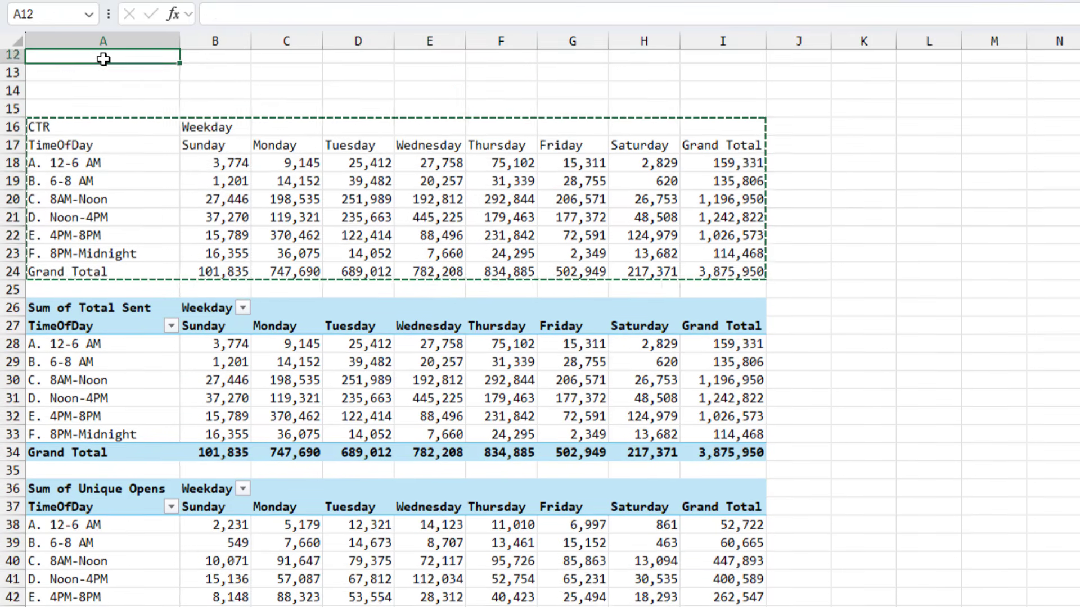
{"action": "key", "text": "Up"}
{"action": "key", "text": "ctrl+v"}
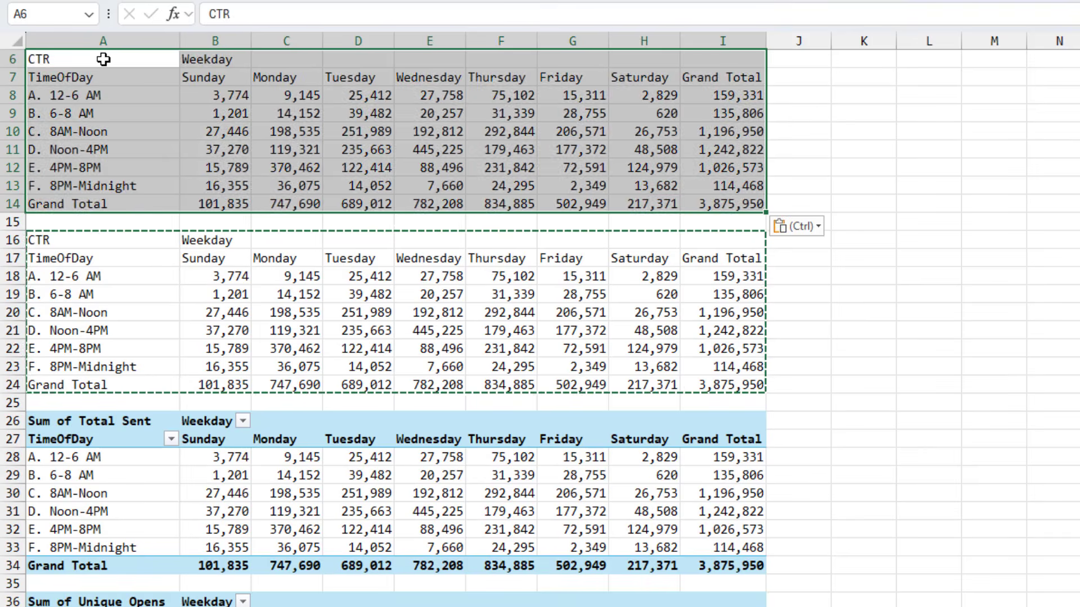
Retitle the duplicate table in A6 as Open Rate
{"action": "key", "text": "Down"}
{"action": "key", "text": "Up"}
{"action": "key", "text": "Escape"}
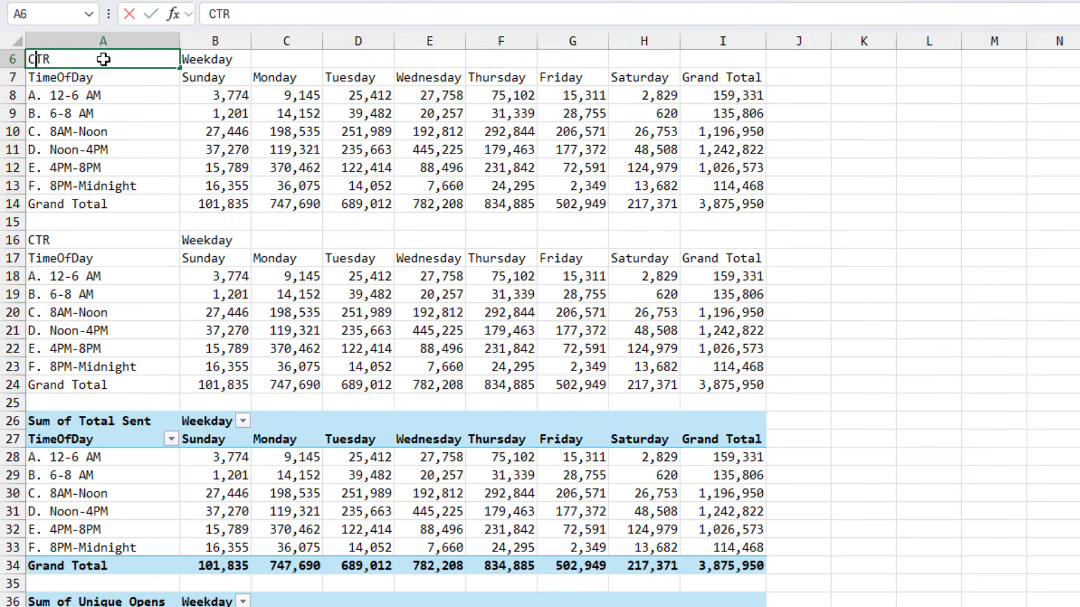
{"action": "type", "text": "Open Rate"}
{"action": "key", "text": "Return"}
Apply a green-yellow-red color scale to the Open Rate values B8:I14
{"action": "key", "text": "Down"}
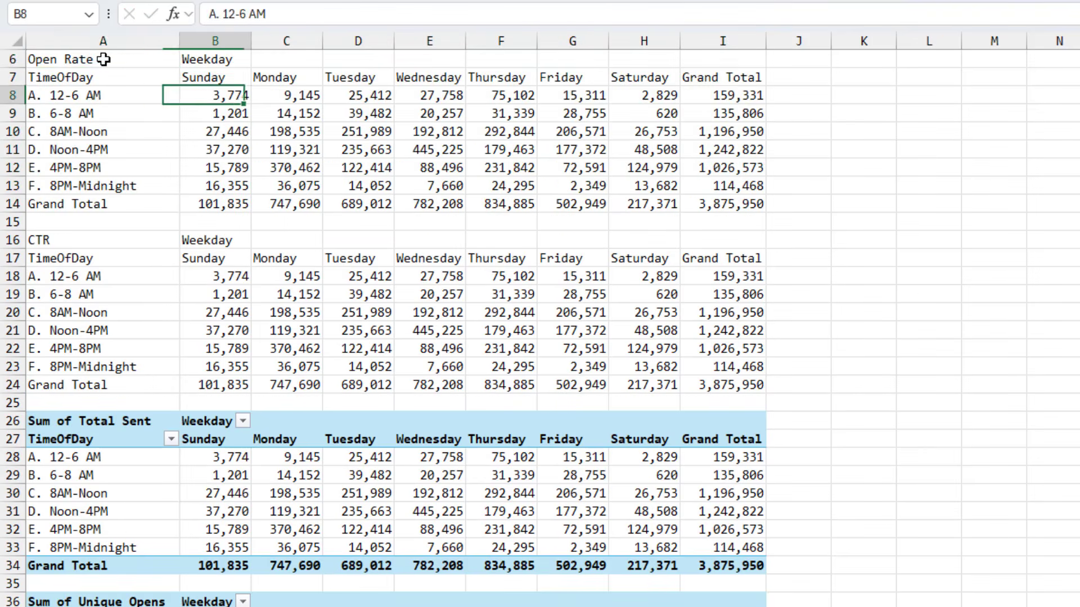
{"action": "key", "text": "Right"}
{"action": "key", "text": "ctrl+shift+Right"}
{"action": "key", "text": "ctrl+shift+Down"}
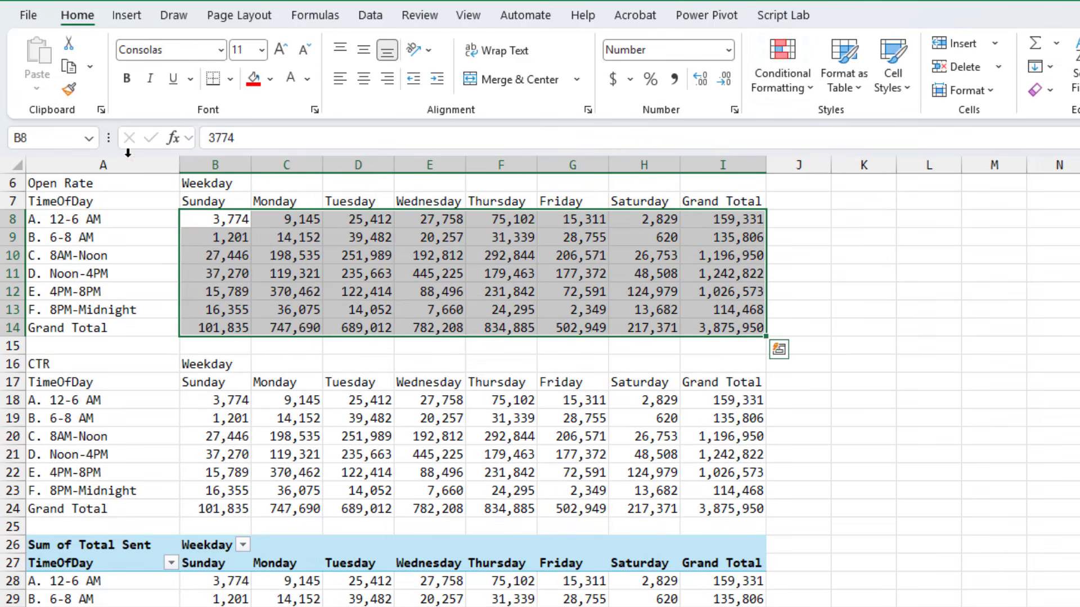
{"action": "left_click", "coordinate": [808, 94]}
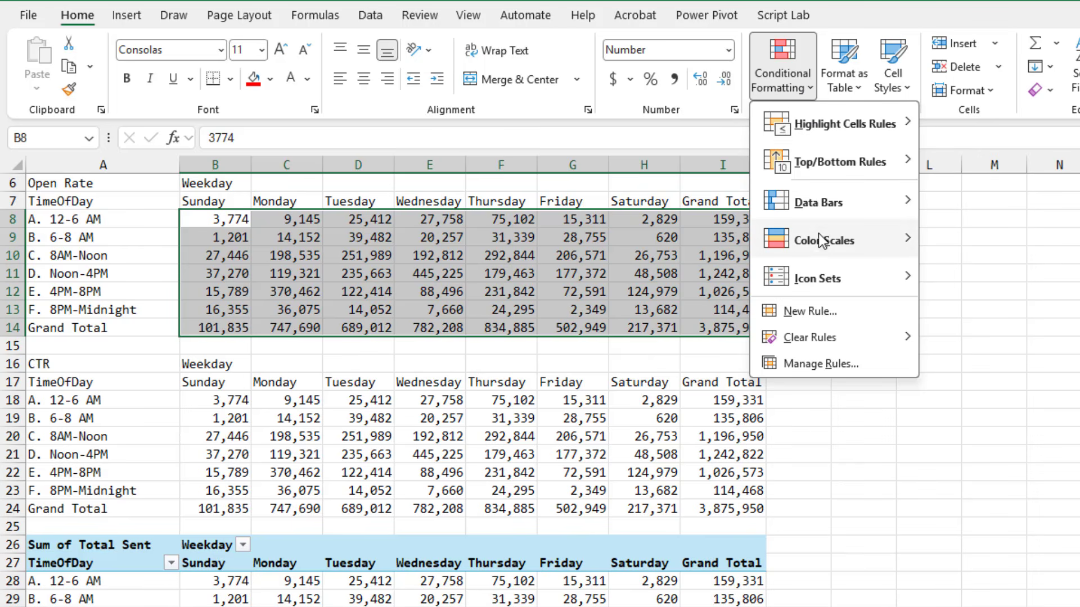
{"action": "mouse_move", "coordinate": [828, 248]}
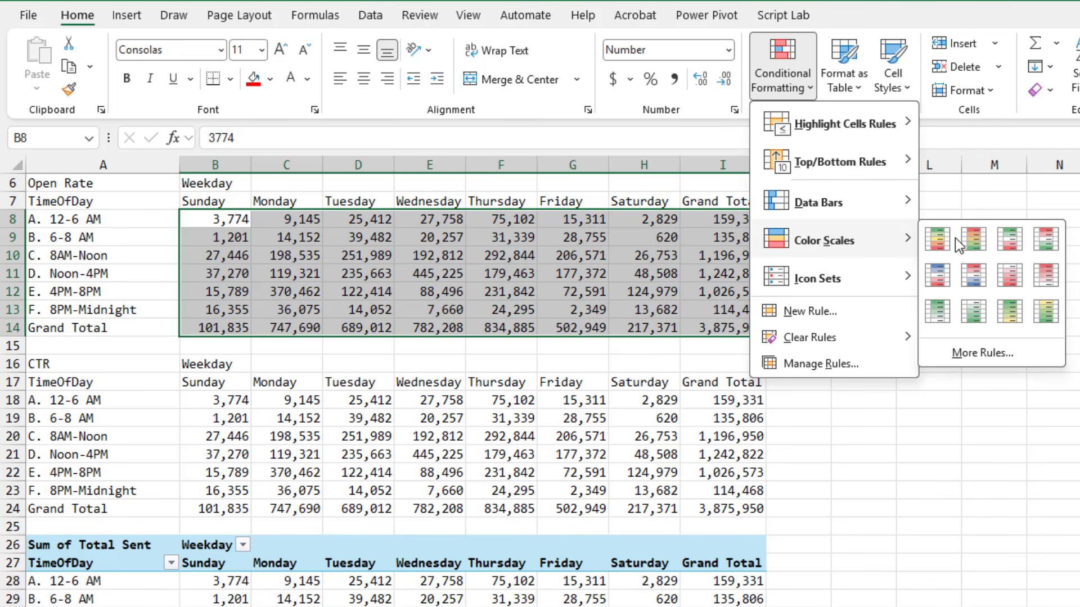
{"action": "left_click", "coordinate": [943, 241]}
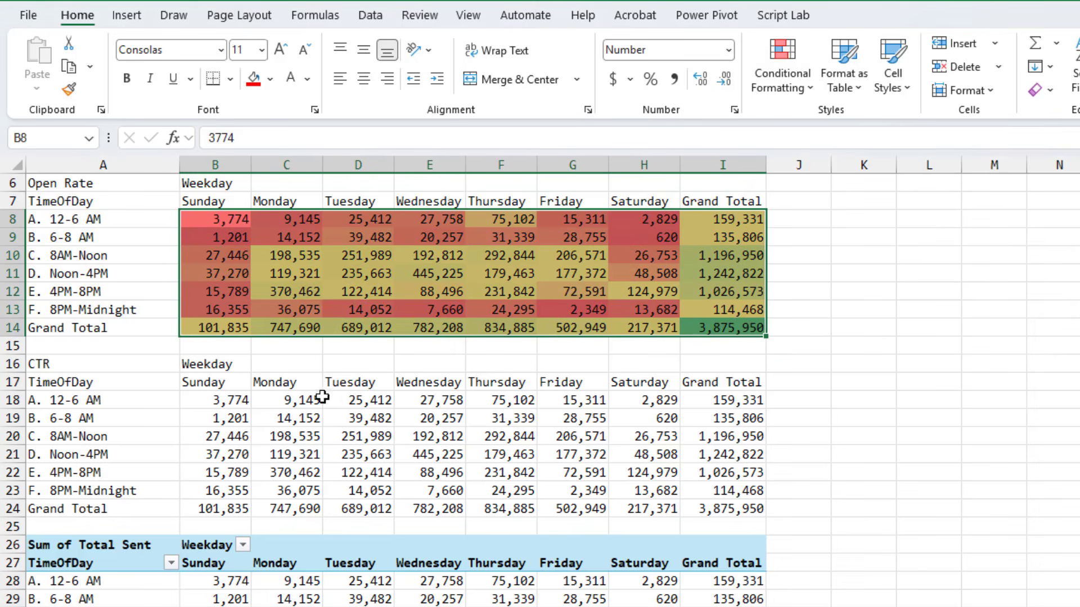
Apply the same green-yellow-red color scale to the CTR values B18:I24
{"action": "left_click", "coordinate": [224, 404]}
{"action": "left_click_drag", "start_coordinate": [224, 404], "coordinate": [731, 509]}
{"action": "left_click", "coordinate": [799, 102]}
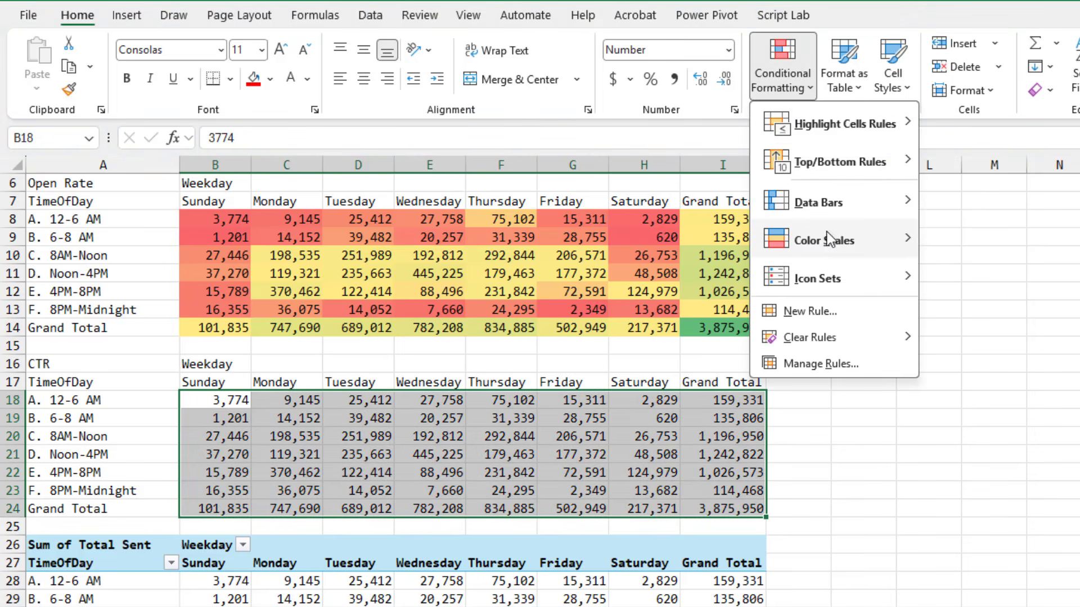
{"action": "mouse_move", "coordinate": [828, 242]}
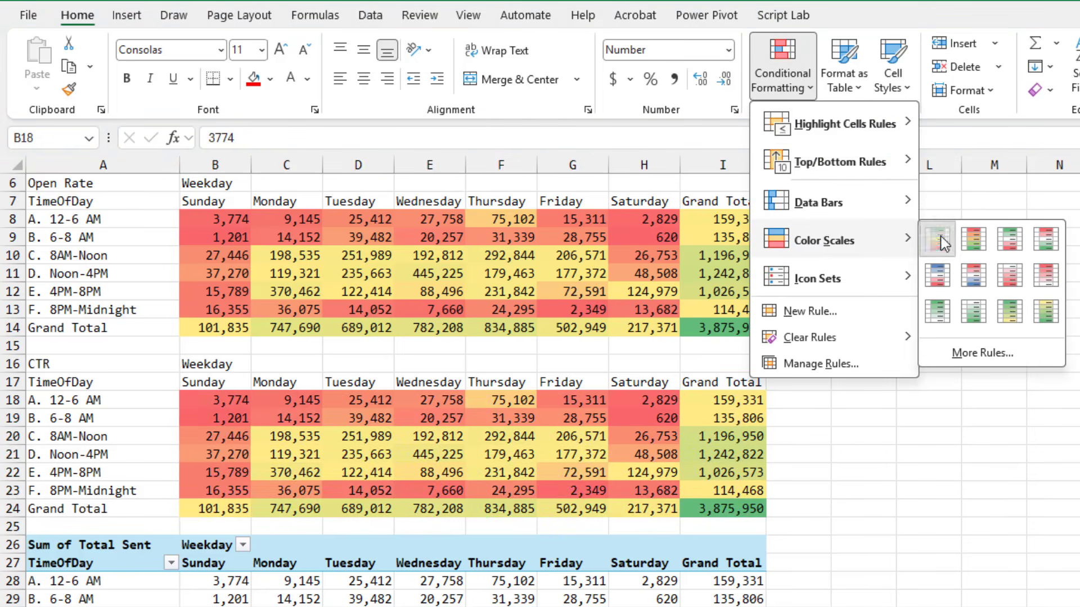
{"action": "left_click", "coordinate": [938, 237]}
{"action": "left_click", "coordinate": [228, 220]}
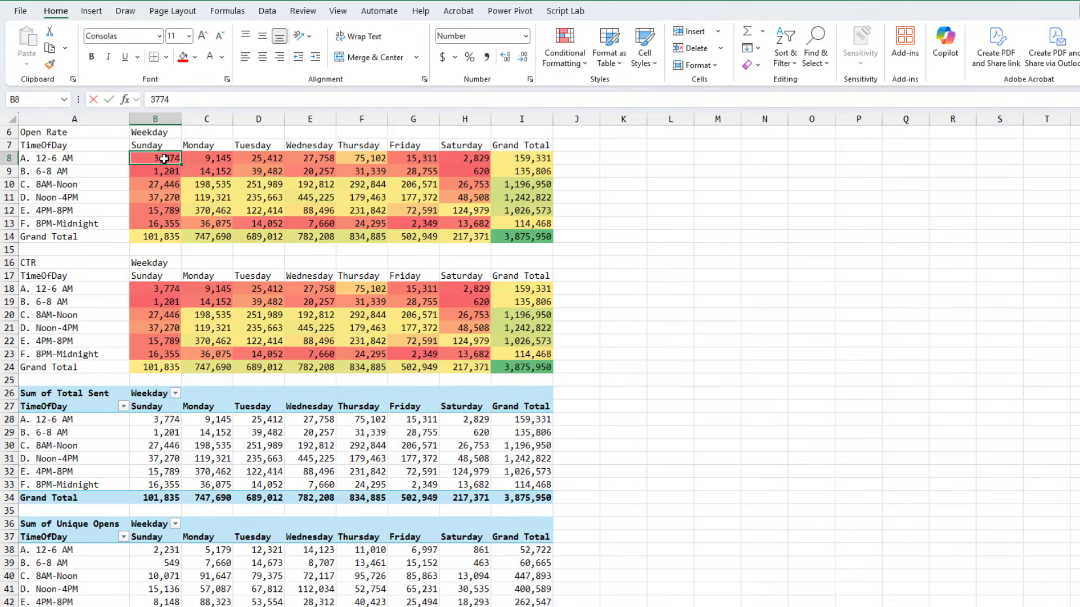
{"action": "type", "text": "="}
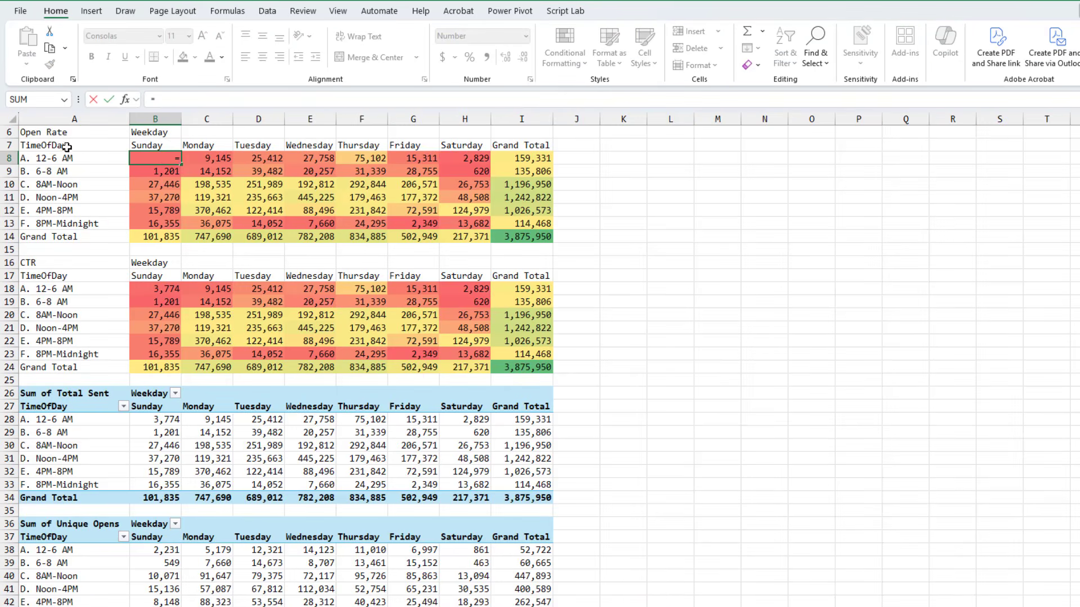
{"action": "scroll", "coordinate": [228, 516], "scroll_direction": "down", "scroll_amount": 1}
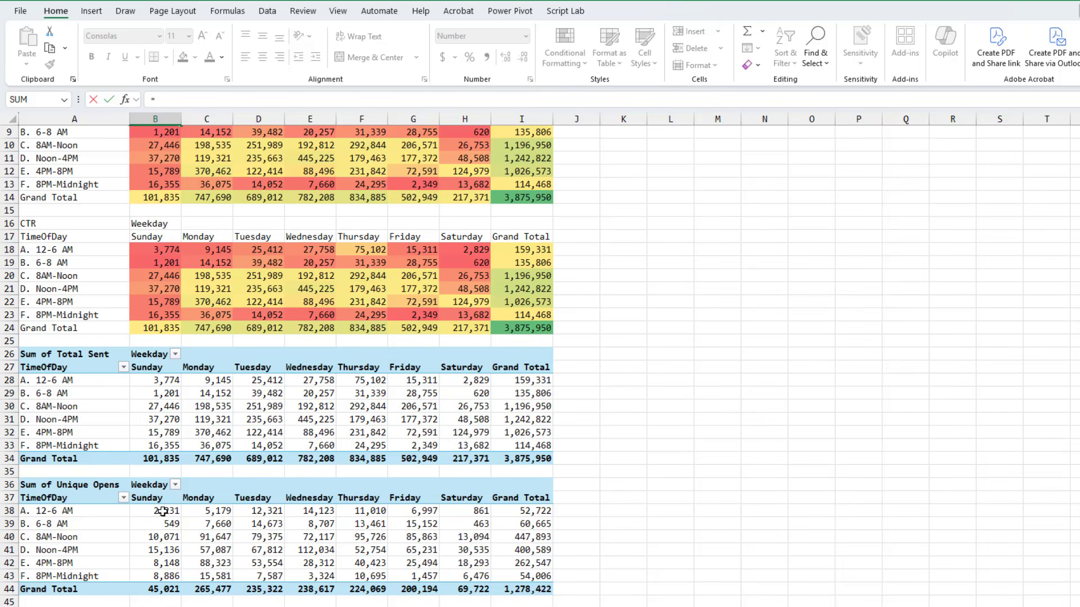
{"action": "left_click", "coordinate": [162, 511]}
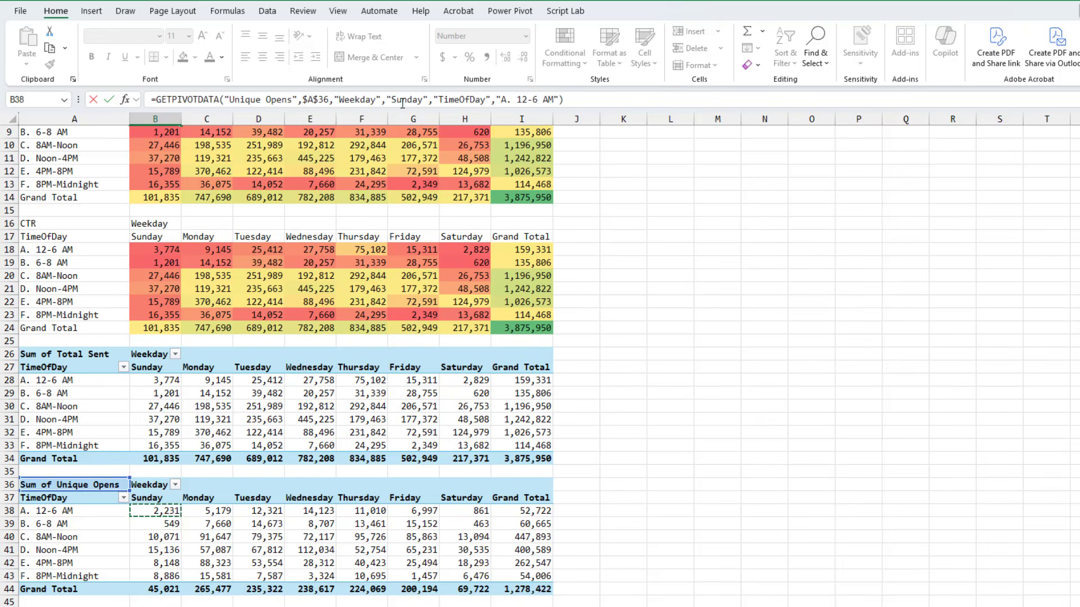
{"action": "key", "text": "Return"}
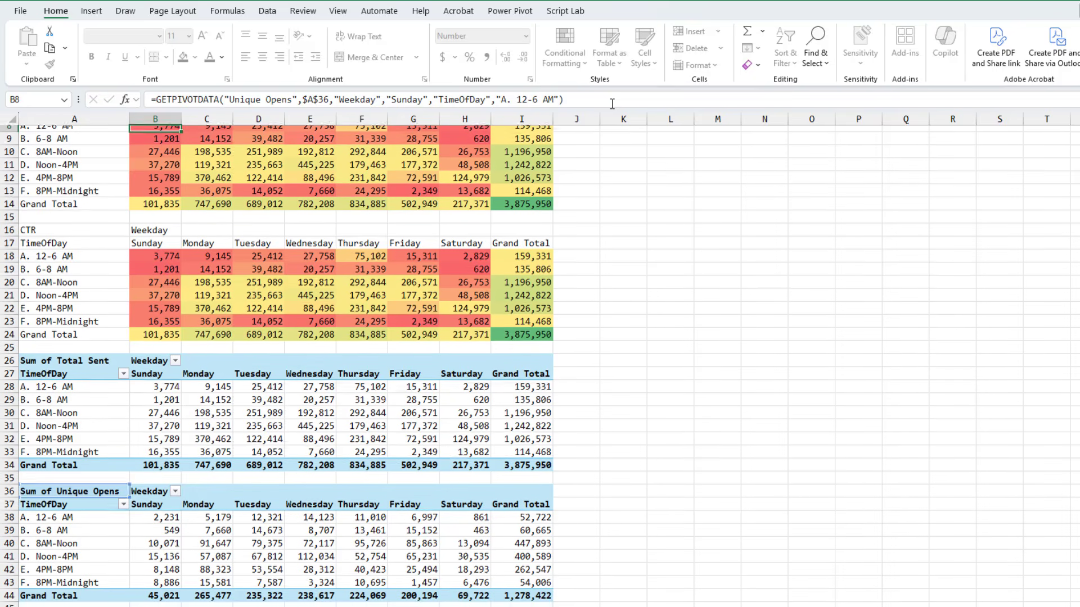
{"action": "key", "text": "Escape"}
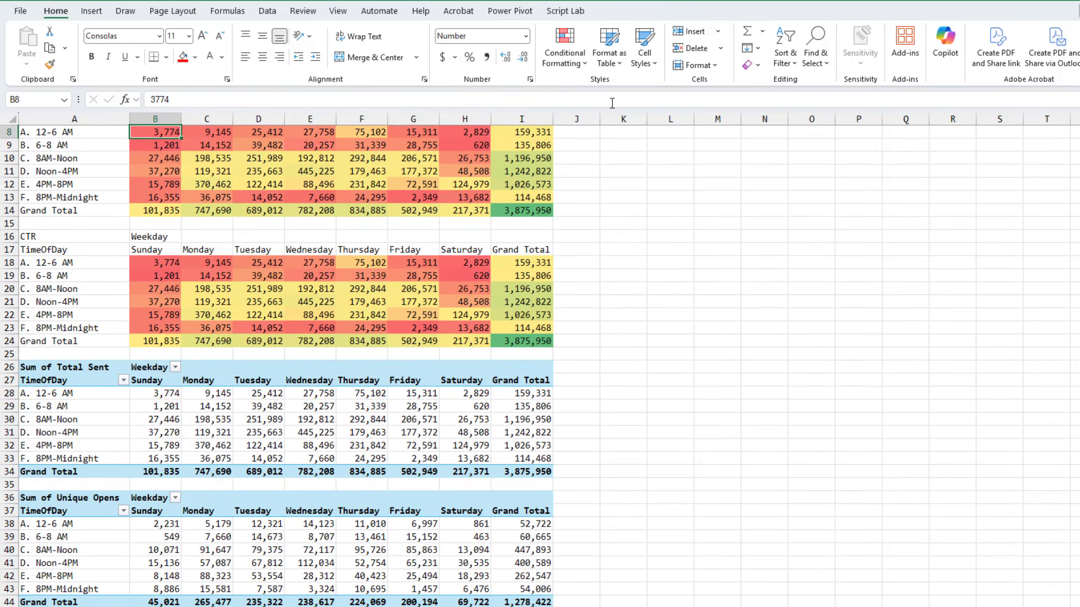
Enter =B38/B28 in B8 to compute the open rate and format it as a percentage with one decimal
{"action": "scroll", "coordinate": [555, 191], "scroll_direction": "up", "scroll_amount": 1}
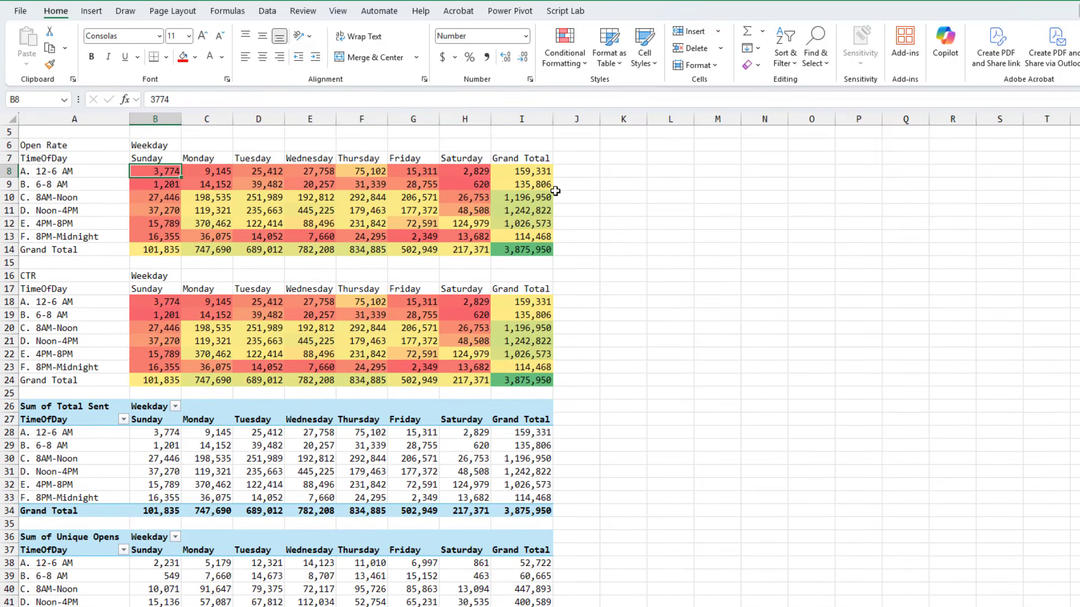
{"action": "type", "text": "=B38"}
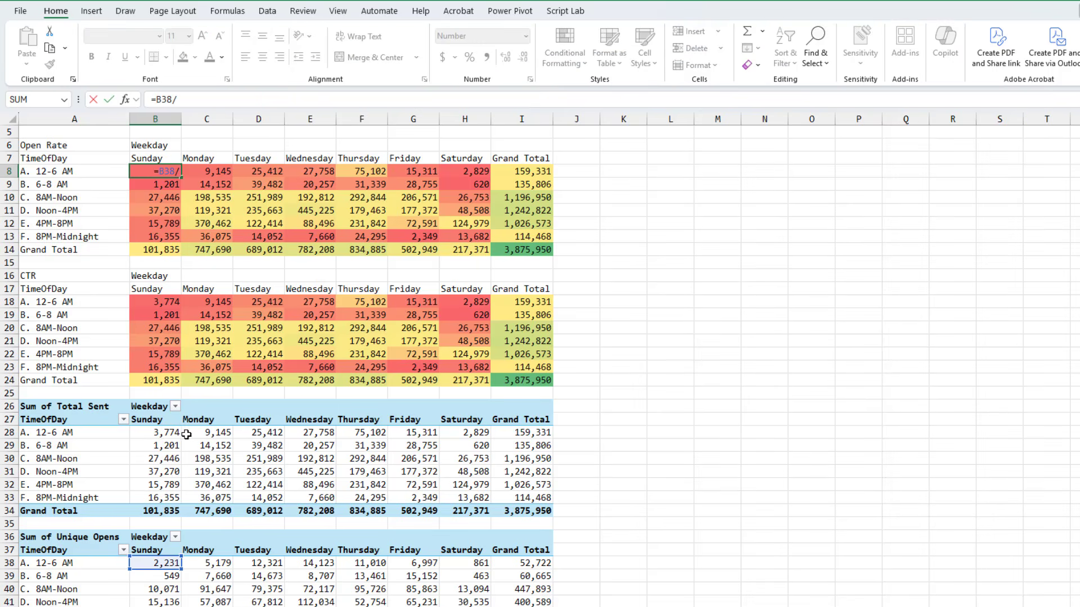
{"action": "type", "text": "/B28"}
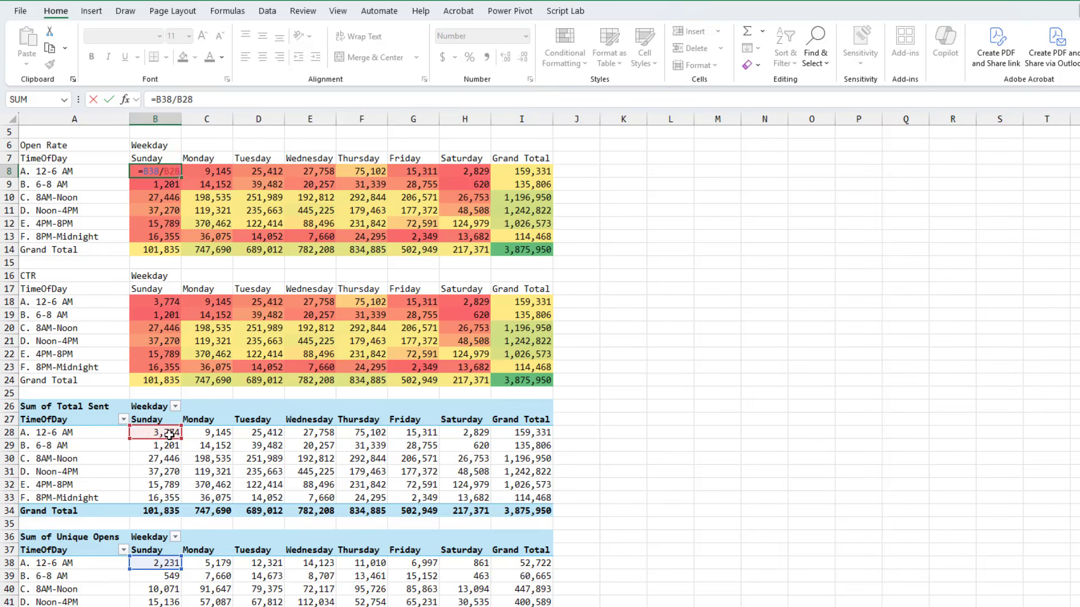
{"action": "key", "text": "ctrl+Return"}
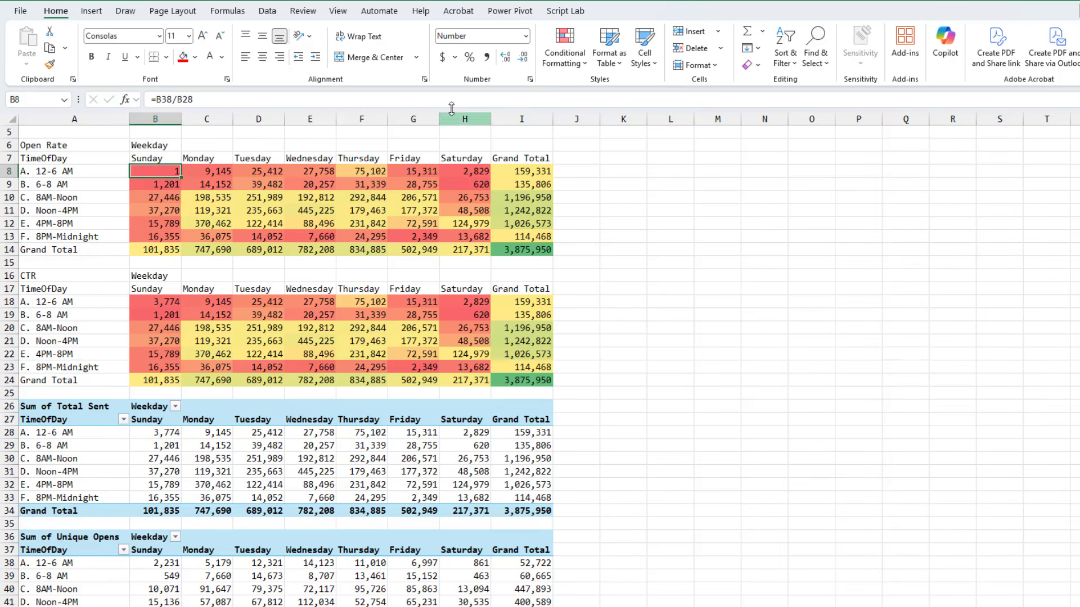
{"action": "left_click", "coordinate": [470, 57]}
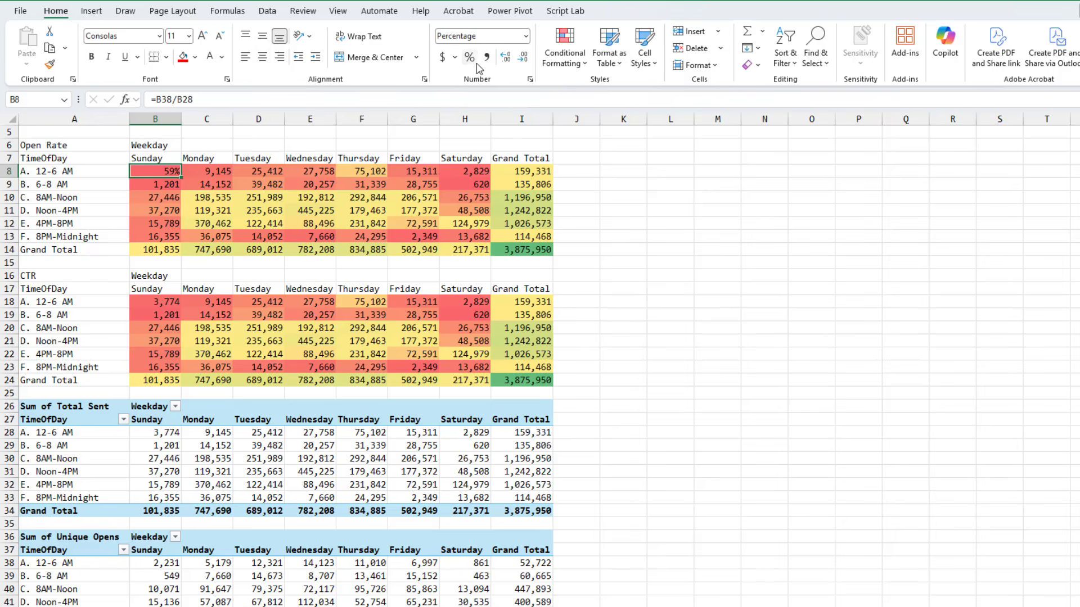
{"action": "left_click", "coordinate": [509, 61]}
Copy the open rate formula from B8 and paste its formula and number format across B8:I14
{"action": "key", "text": "ctrl+c"}
{"action": "key", "text": "ctrl+shift+Right"}
{"action": "key", "text": "ctrl+shift+Down"}
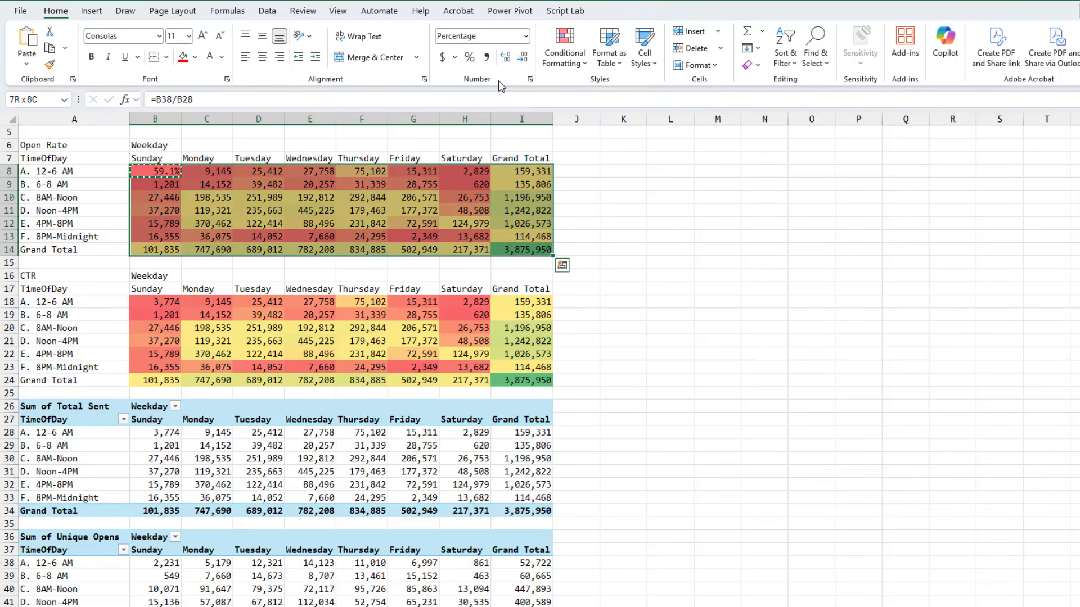
{"action": "left_click", "coordinate": [26, 63]}
{"action": "left_click", "coordinate": [48, 225]}
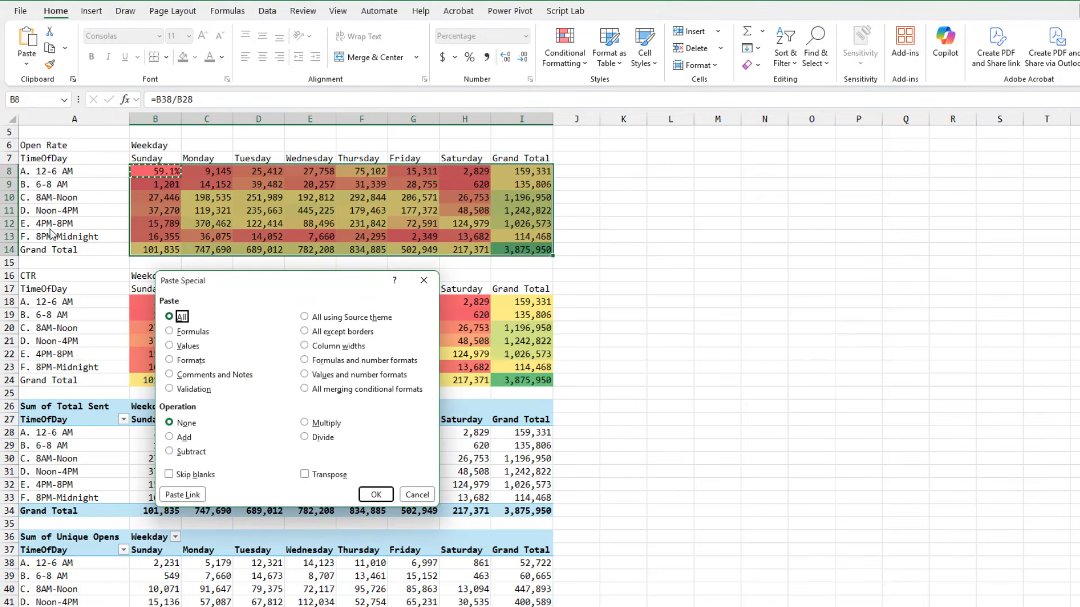
{"action": "left_click", "coordinate": [306, 361]}
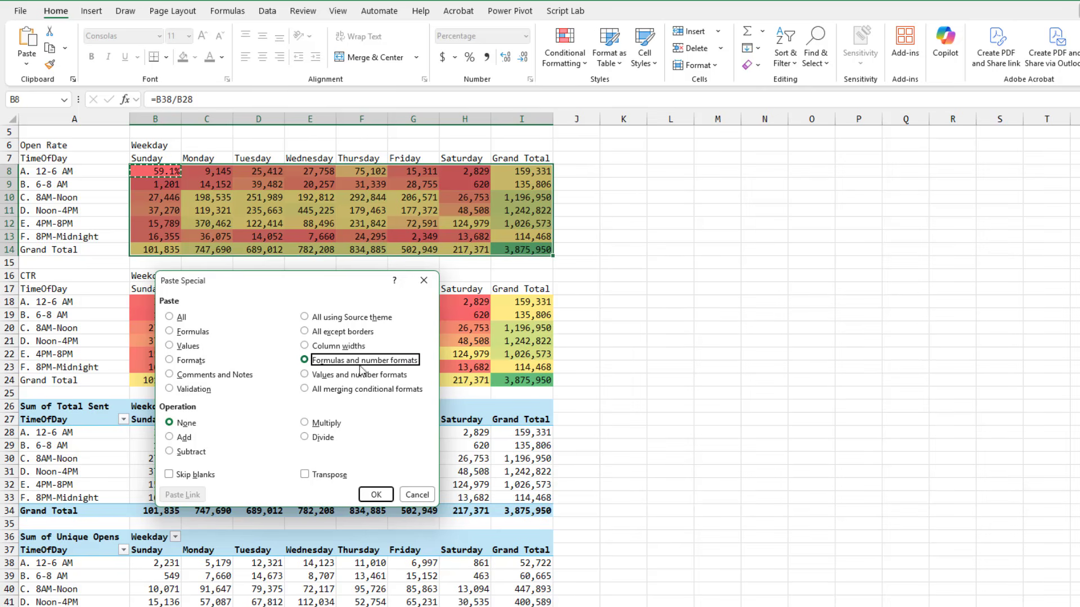
{"action": "left_click", "coordinate": [370, 487]}
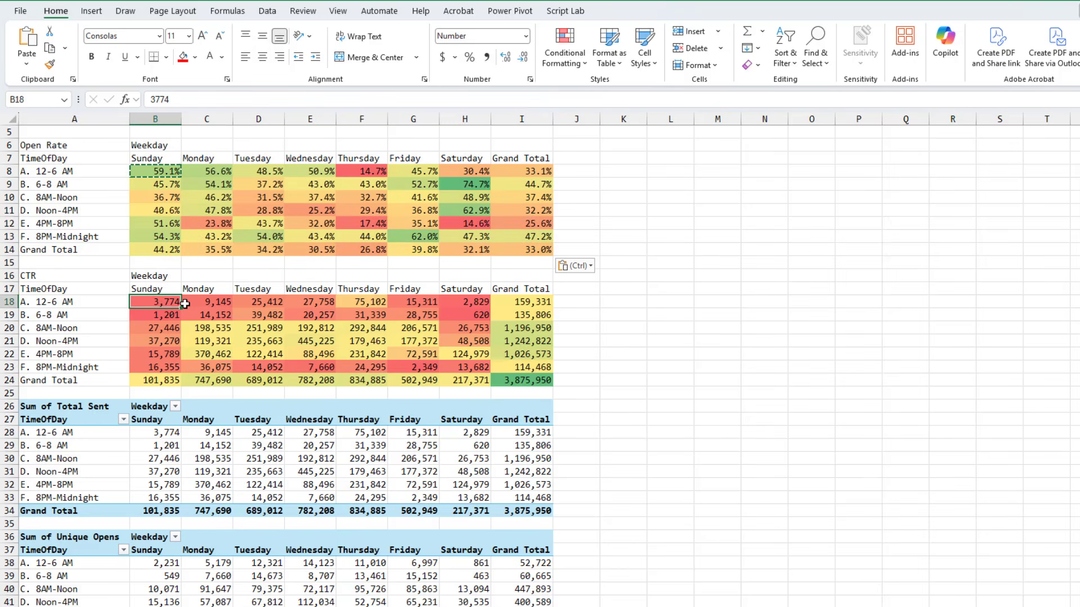
Enter =B48/B28 in B18 to compute the click-through rate and format it as a percentage
{"action": "type", "text": "="}
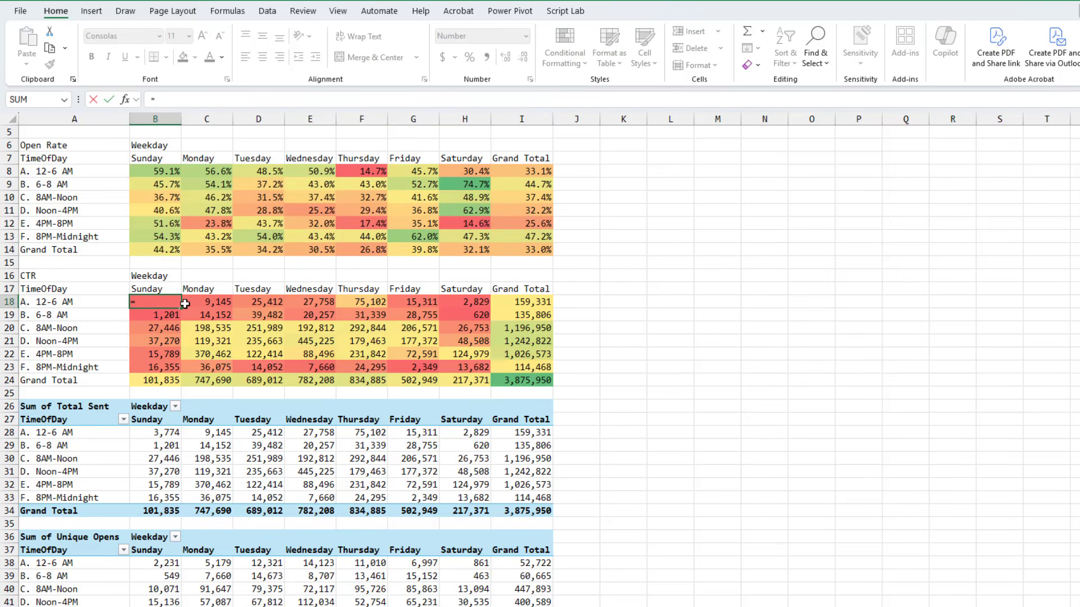
{"action": "scroll", "coordinate": [196, 408], "scroll_direction": "down", "scroll_amount": 3}
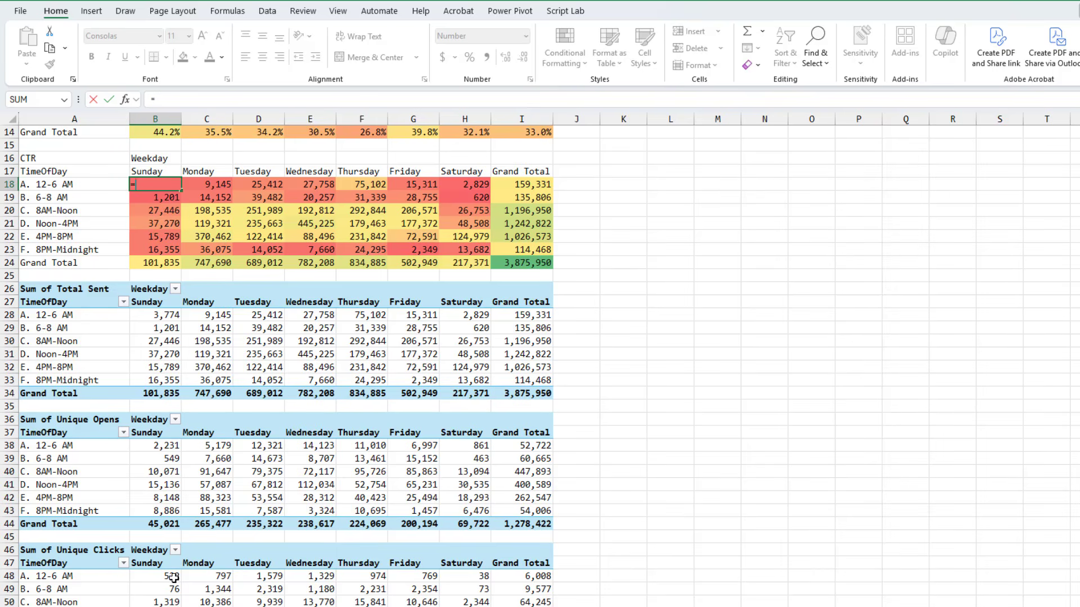
{"action": "type", "text": "B58"}
{"action": "type", "text": "48/"}
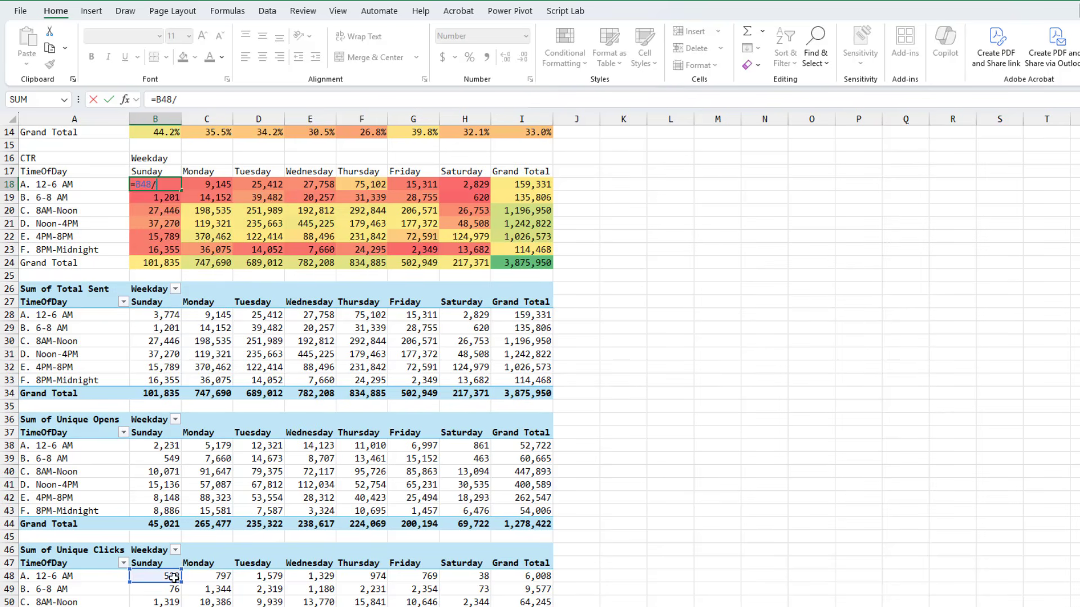
{"action": "type", "text": "B28"}
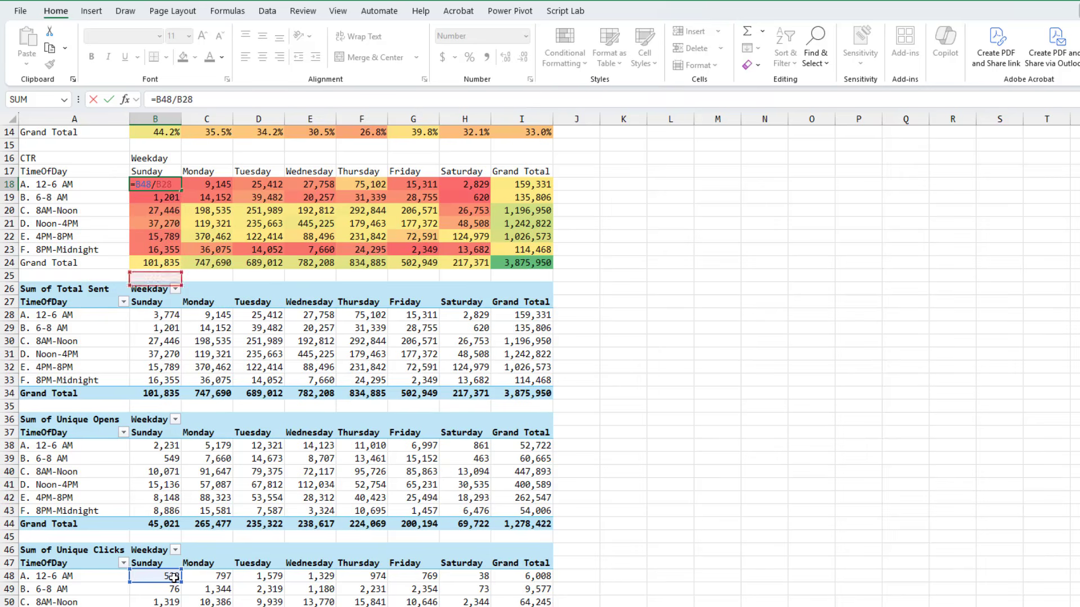
{"action": "key", "text": "Return"}
{"action": "key", "text": "Up"}
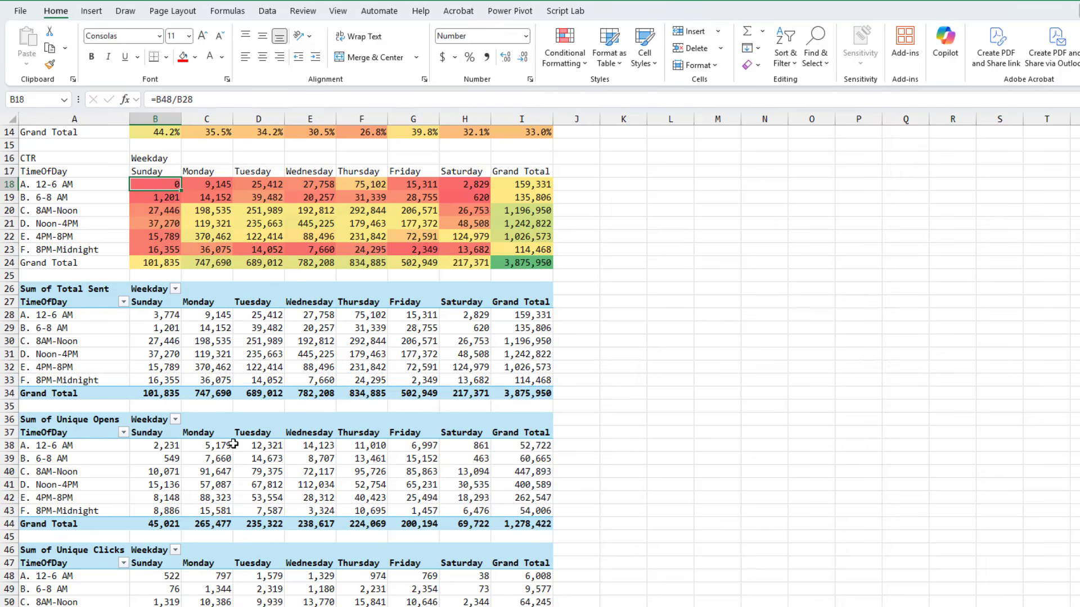
{"action": "left_click", "coordinate": [470, 56]}
Copy the CTR formula from B18 and paste its formula and number format across B18:I24
{"action": "key", "text": "ctrl+c"}
{"action": "key", "text": "ctrl+shift+Down"}
{"action": "key", "text": "ctrl+shift+Right"}
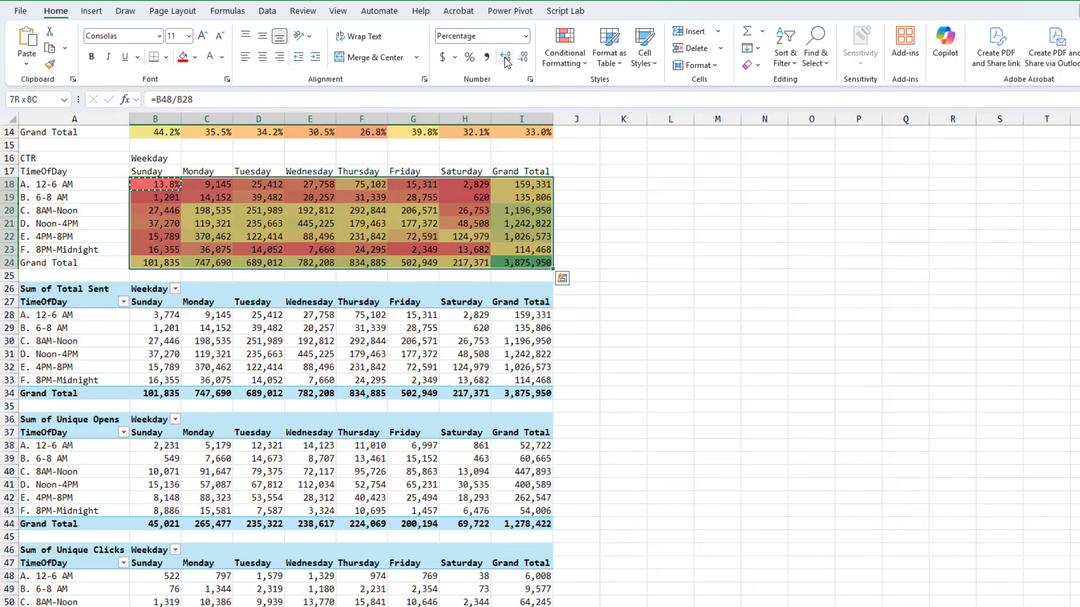
{"action": "key", "text": "alt+e"}
{"action": "key", "text": "s"}
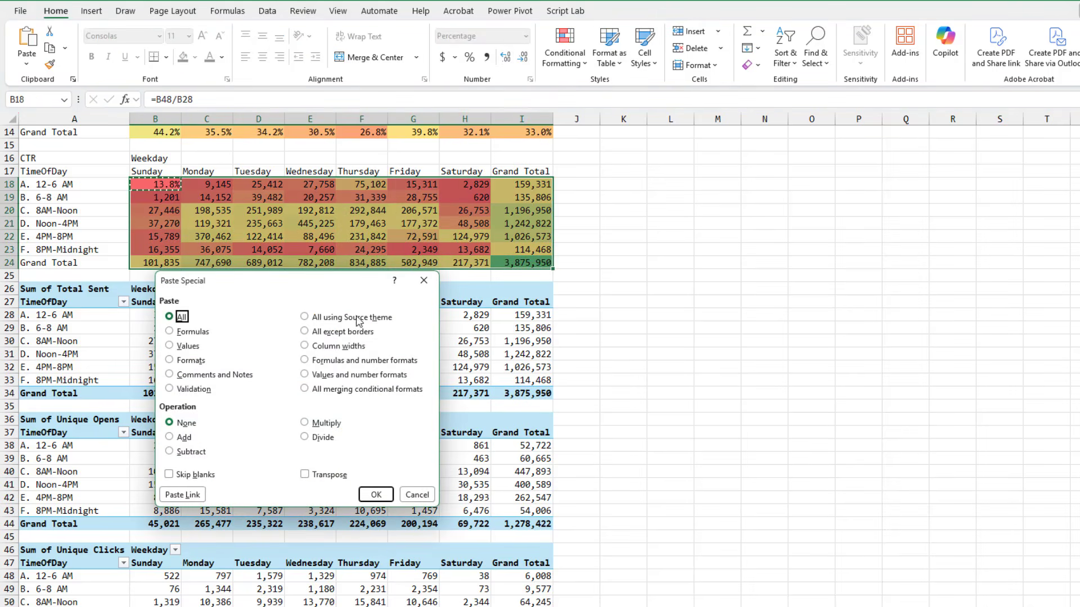
{"action": "left_click", "coordinate": [326, 360]}
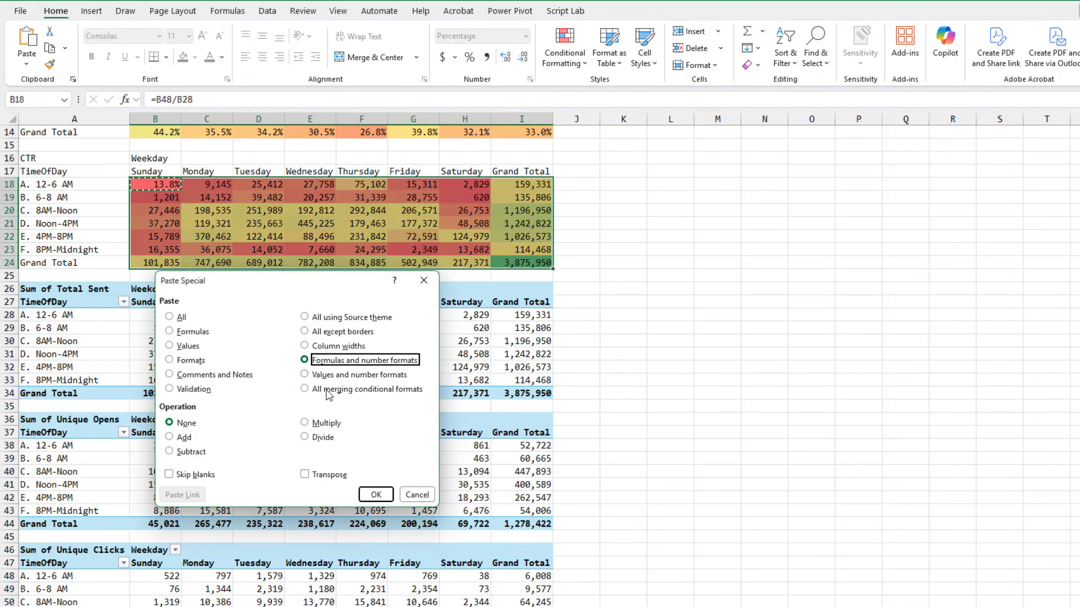
{"action": "left_click", "coordinate": [374, 495]}
{"action": "scroll", "coordinate": [636, 355], "scroll_direction": "up", "scroll_amount": 5}
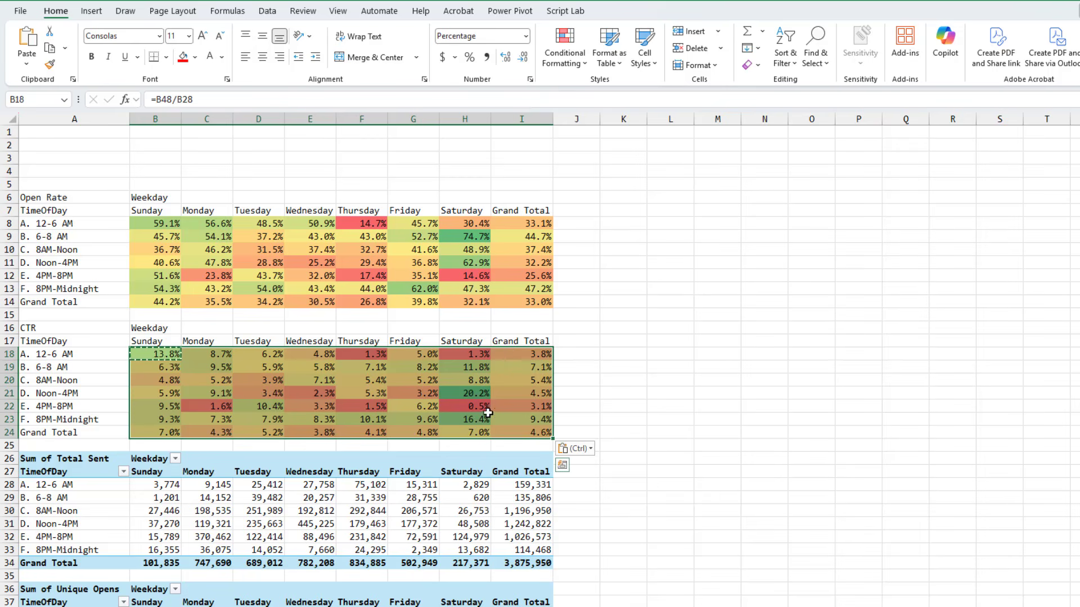
Rename the Sum of Total Sent PivotTable as PivSent
{"action": "scroll", "coordinate": [591, 430], "scroll_direction": "down", "scroll_amount": 5}
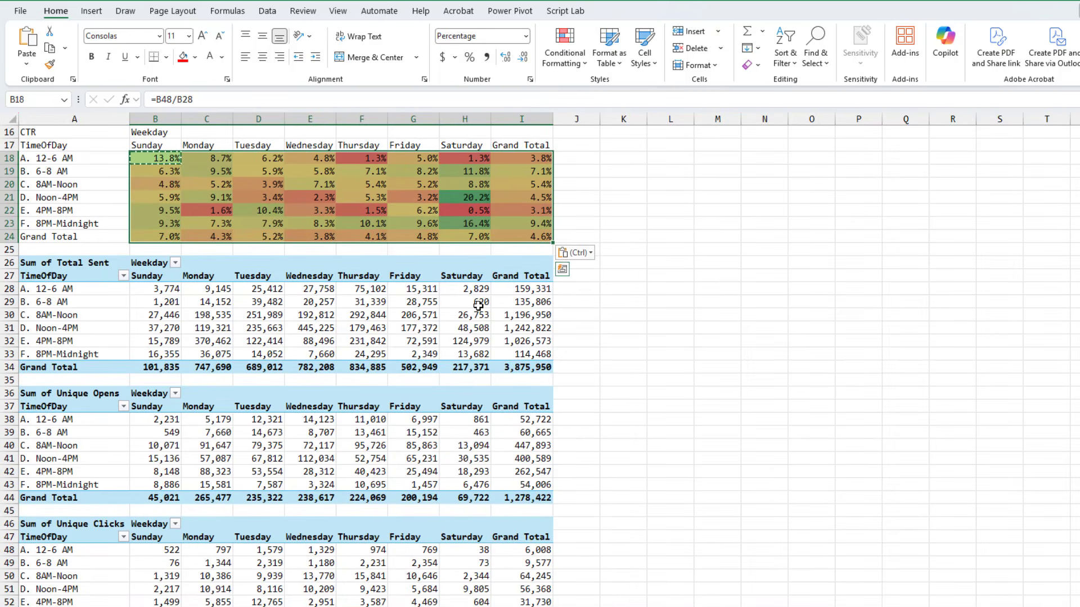
{"action": "mouse_move", "coordinate": [476, 304]}
{"action": "scroll", "coordinate": [633, 502], "scroll_direction": "down", "scroll_amount": 2}
{"action": "scroll", "coordinate": [632, 501], "scroll_direction": "up", "scroll_amount": 2}
{"action": "scroll", "coordinate": [633, 501], "scroll_direction": "up", "scroll_amount": 5}
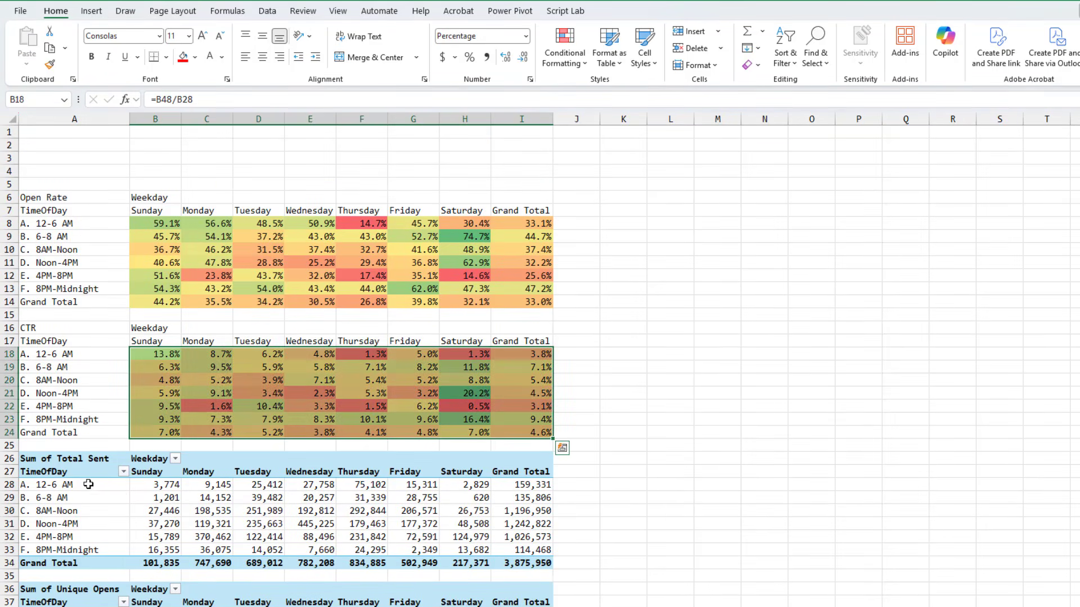
{"action": "left_click", "coordinate": [88, 485]}
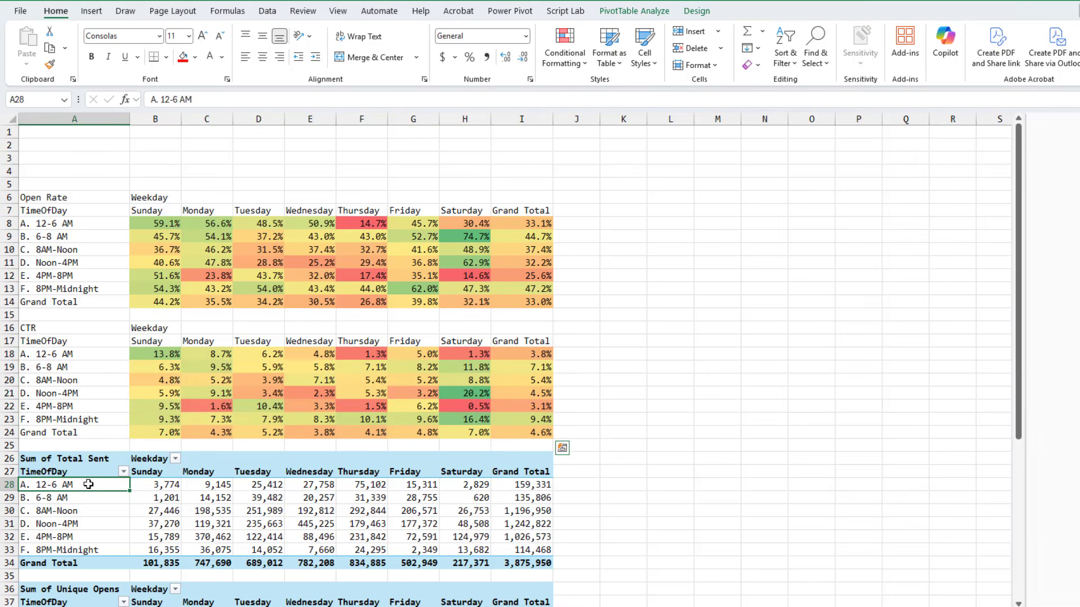
{"action": "left_click", "coordinate": [647, 11]}
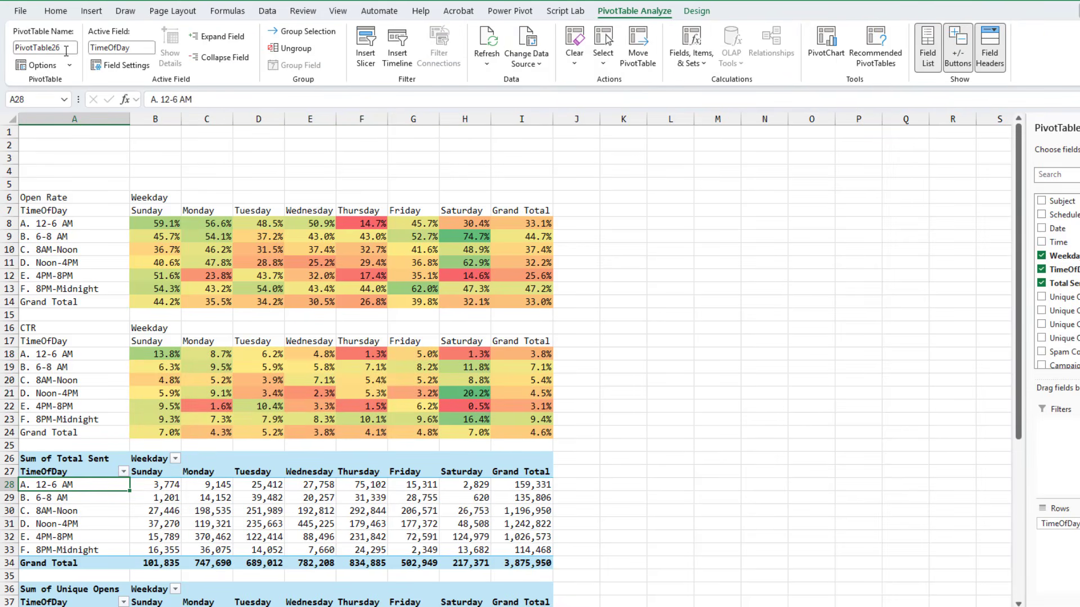
{"action": "left_click", "coordinate": [68, 46]}
{"action": "type", "text": "PivSent"}
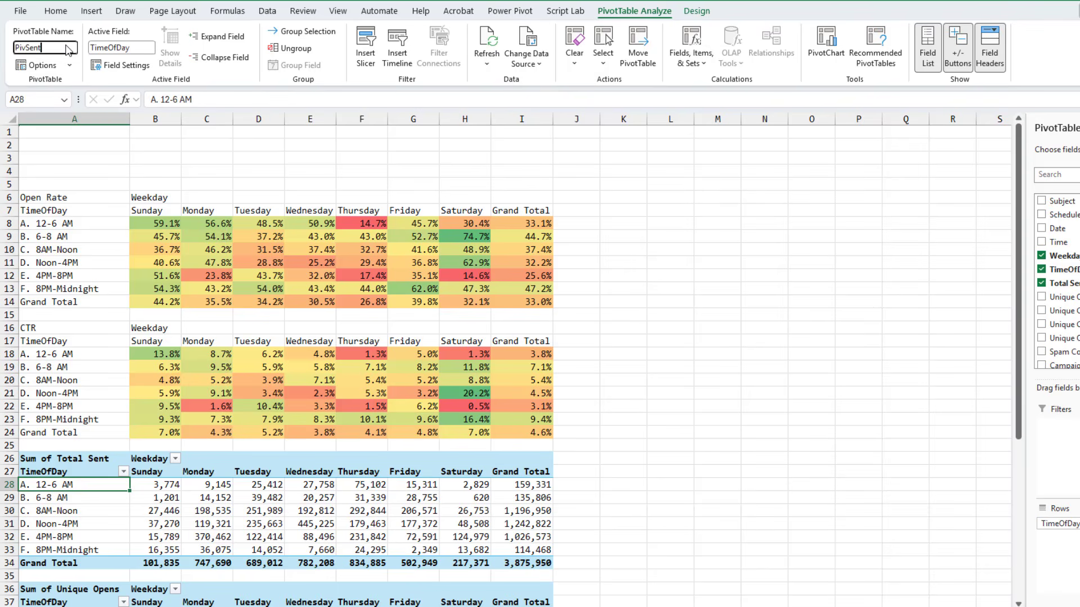
{"action": "key", "text": "Return"}
Rename the Sum of Unique Opens PivotTable as PivOpen
{"action": "left_click", "coordinate": [77, 589]}
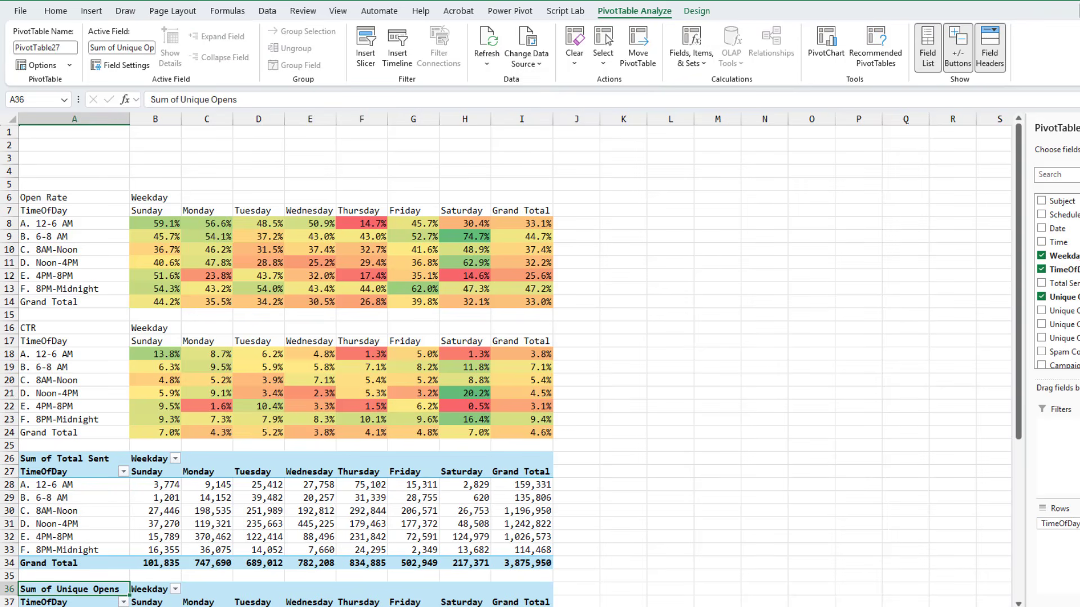
{"action": "left_click", "coordinate": [69, 50]}
{"action": "type", "text": "PivOpen"}
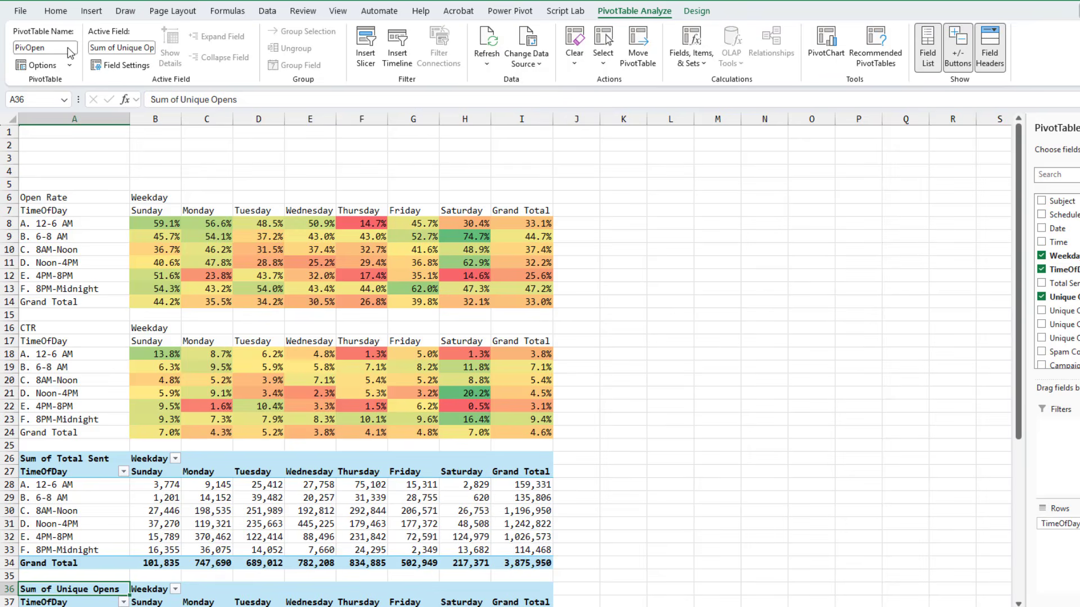
{"action": "key", "text": "Return"}
Rename the Sum of Unique Clicks PivotTable as PivClick
{"action": "scroll", "coordinate": [111, 334], "scroll_direction": "down", "scroll_amount": 3}
{"action": "scroll", "coordinate": [111, 334], "scroll_direction": "down", "scroll_amount": 2}
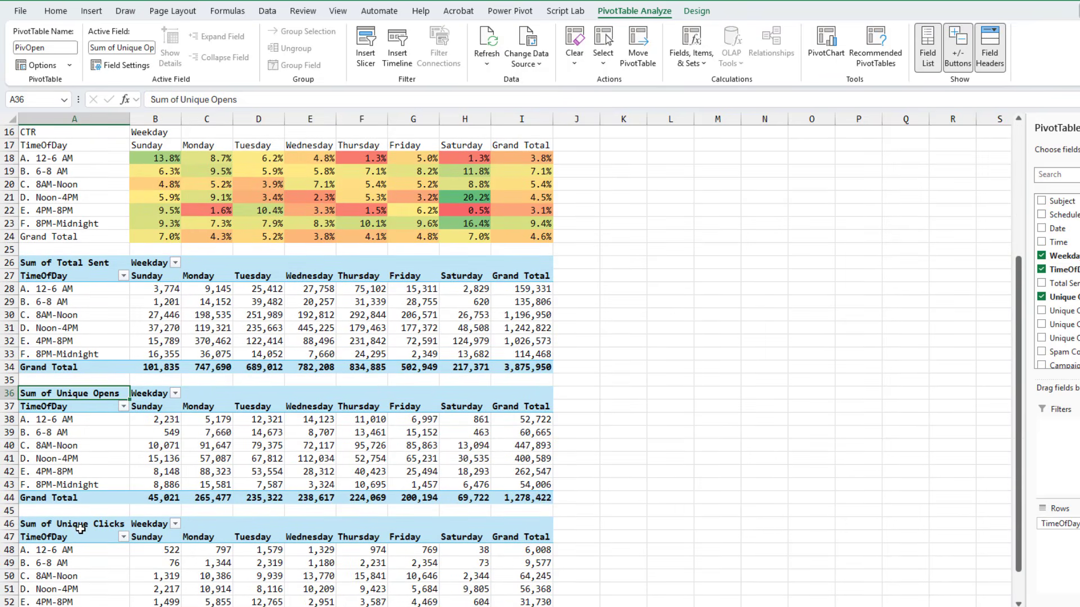
{"action": "left_click", "coordinate": [80, 525]}
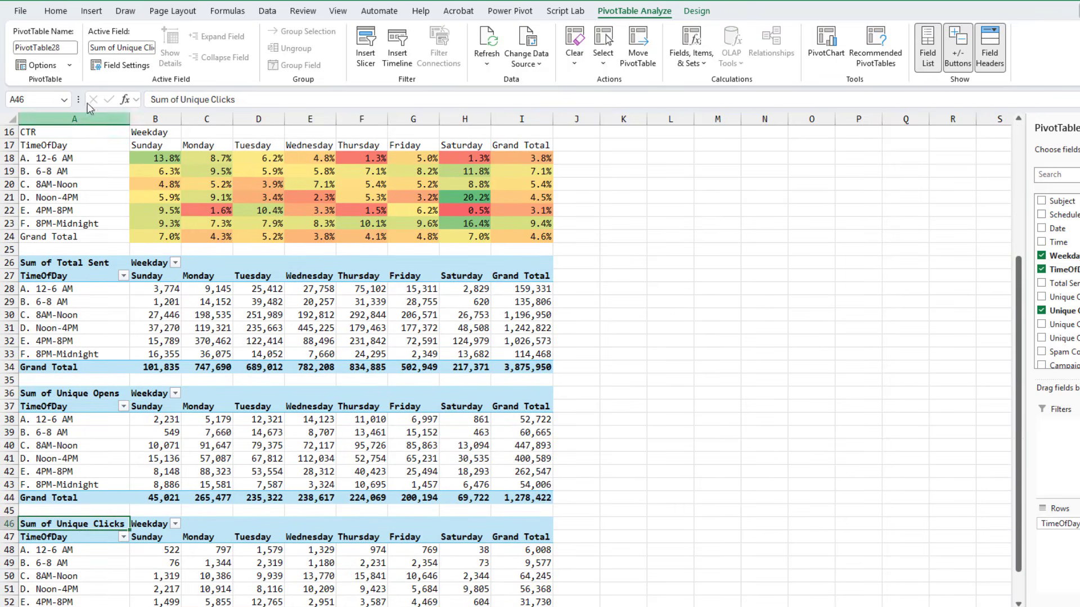
{"action": "left_click", "coordinate": [69, 48]}
{"action": "type", "text": "PivClick"}
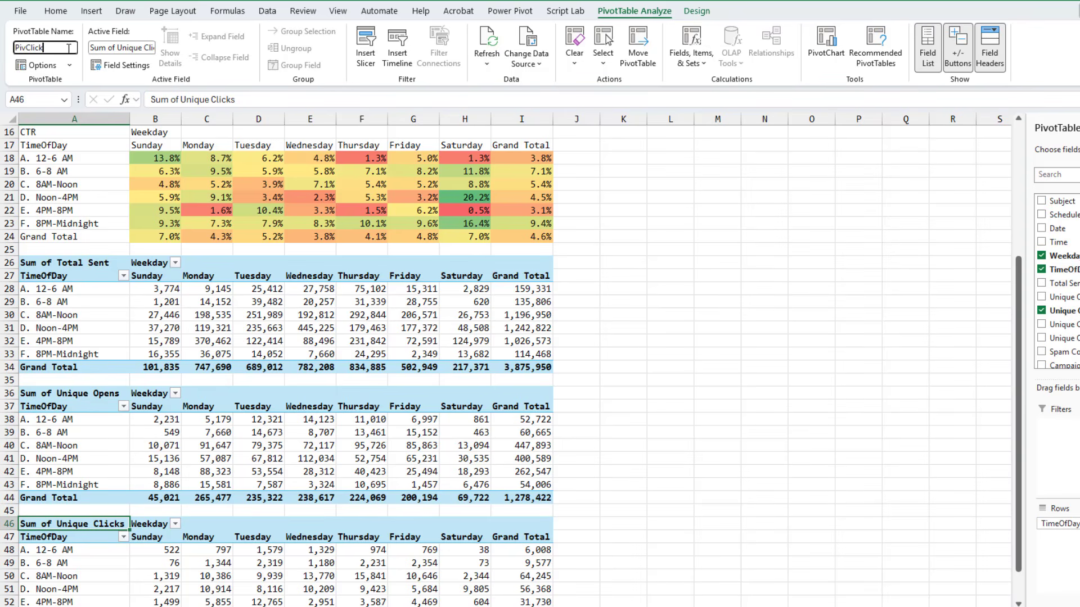
{"action": "key", "text": "Return"}
Copy the Sum of Total Sent PivotTable A26:I34 and paste a duplicate at K1
{"action": "scroll", "coordinate": [257, 397], "scroll_direction": "up", "scroll_amount": 5}
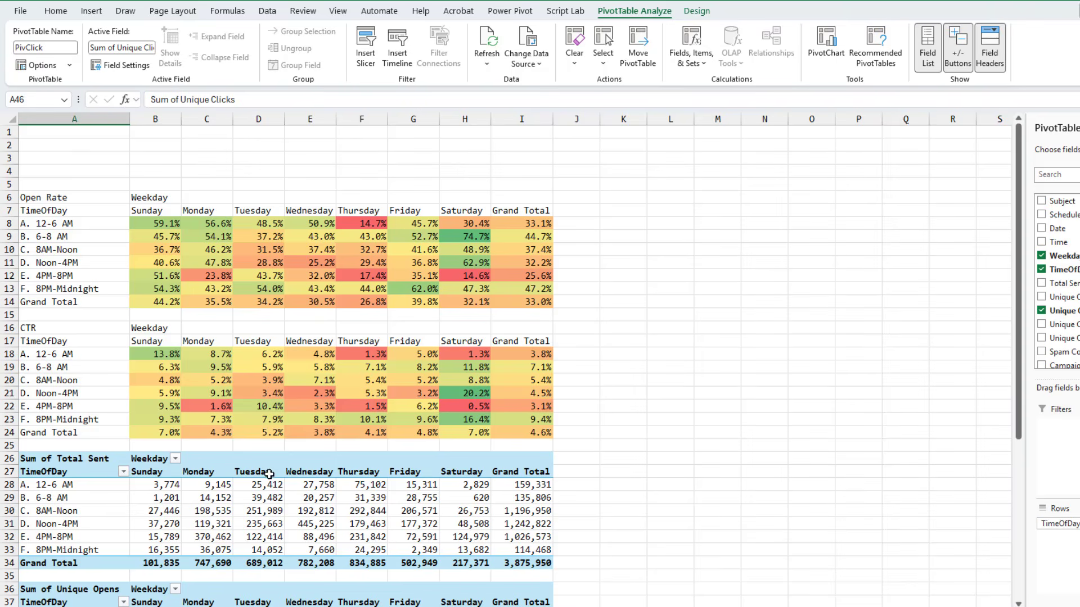
{"action": "mouse_move", "coordinate": [270, 486]}
{"action": "left_click", "coordinate": [82, 461]}
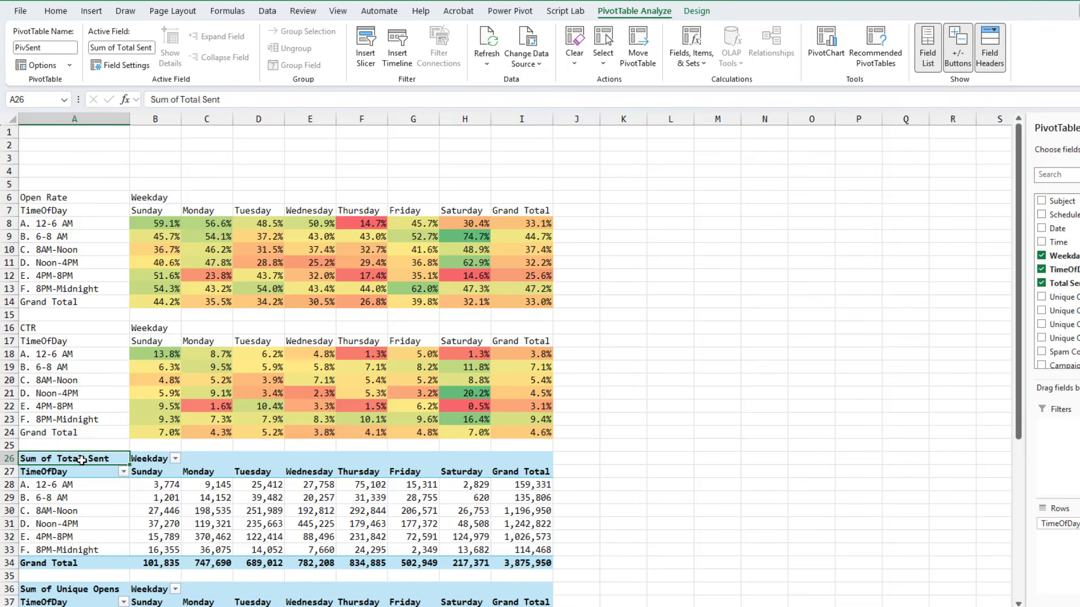
{"action": "key", "text": "shift+Down"}
{"action": "key", "text": "shift+Down"}
{"action": "key", "text": "shift+Down"}
{"action": "key", "text": "shift+Down"}
{"action": "key", "text": "shift+Down"}
{"action": "key", "text": "shift+Down"}
{"action": "key", "text": "shift+Down"}
{"action": "key", "text": "shift+Down"}
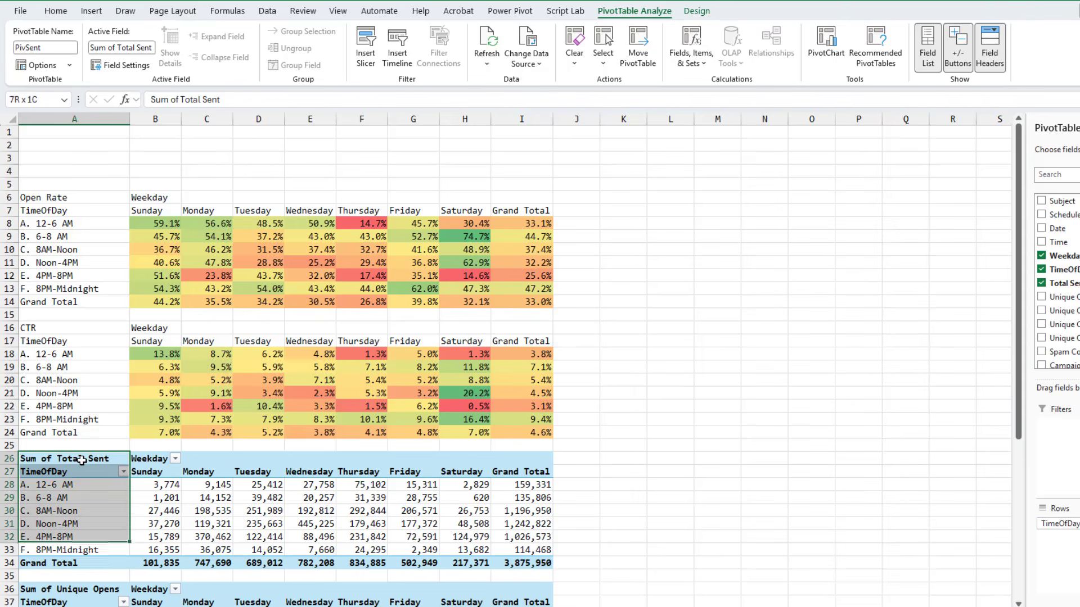
{"action": "key", "text": "shift+Right"}
{"action": "key", "text": "shift+Right"}
{"action": "key", "text": "shift+Right"}
{"action": "key", "text": "shift+Right"}
{"action": "key", "text": "shift+Right"}
{"action": "key", "text": "shift+Right"}
{"action": "key", "text": "shift+Right"}
{"action": "key", "text": "shift+Right"}
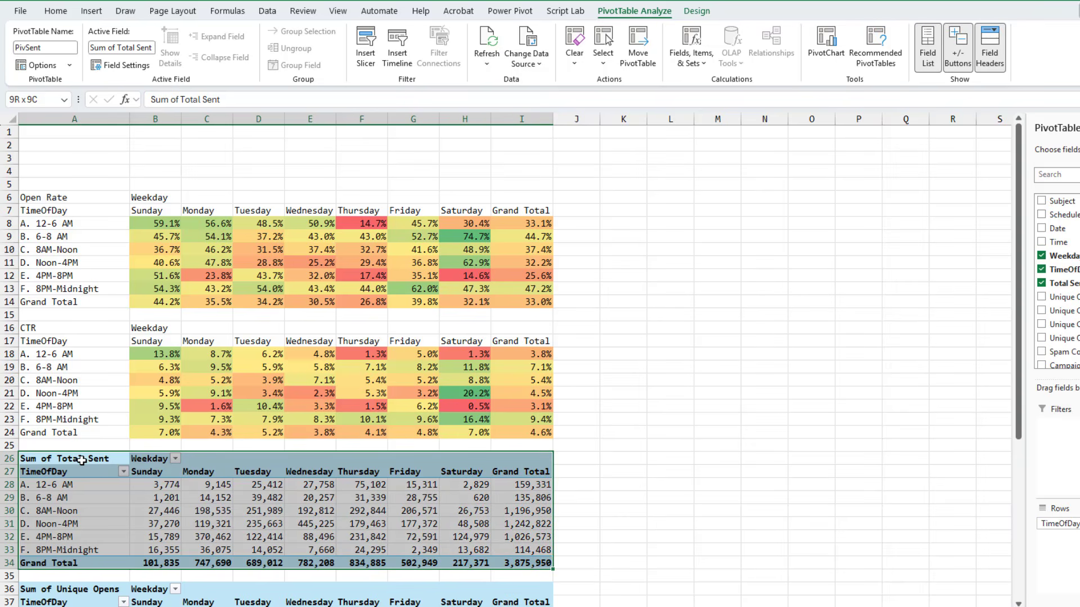
{"action": "key", "text": "ctrl+c"}
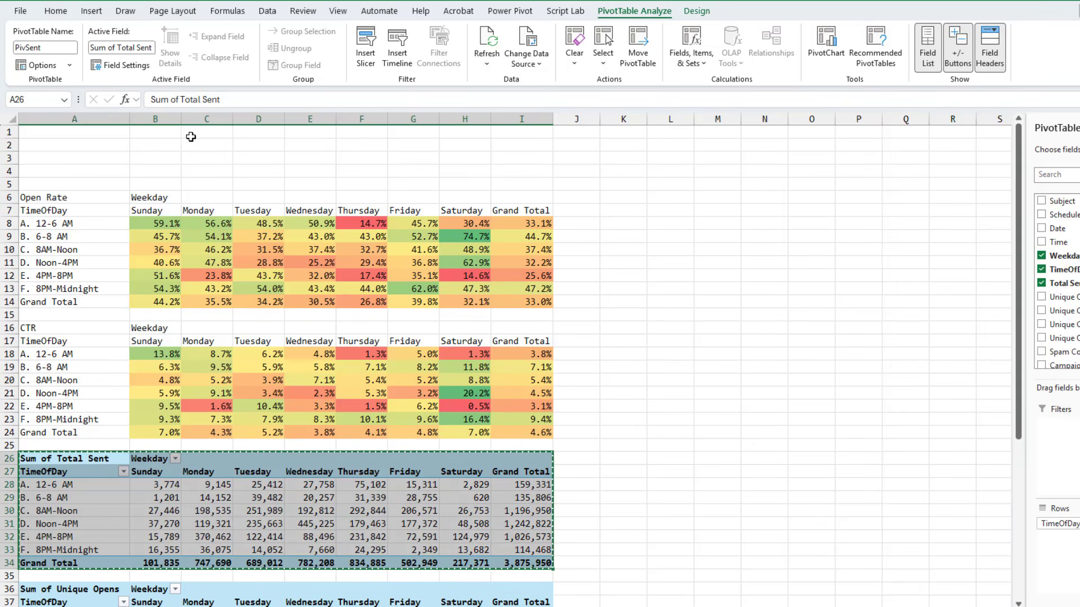
{"action": "left_click", "coordinate": [632, 134]}
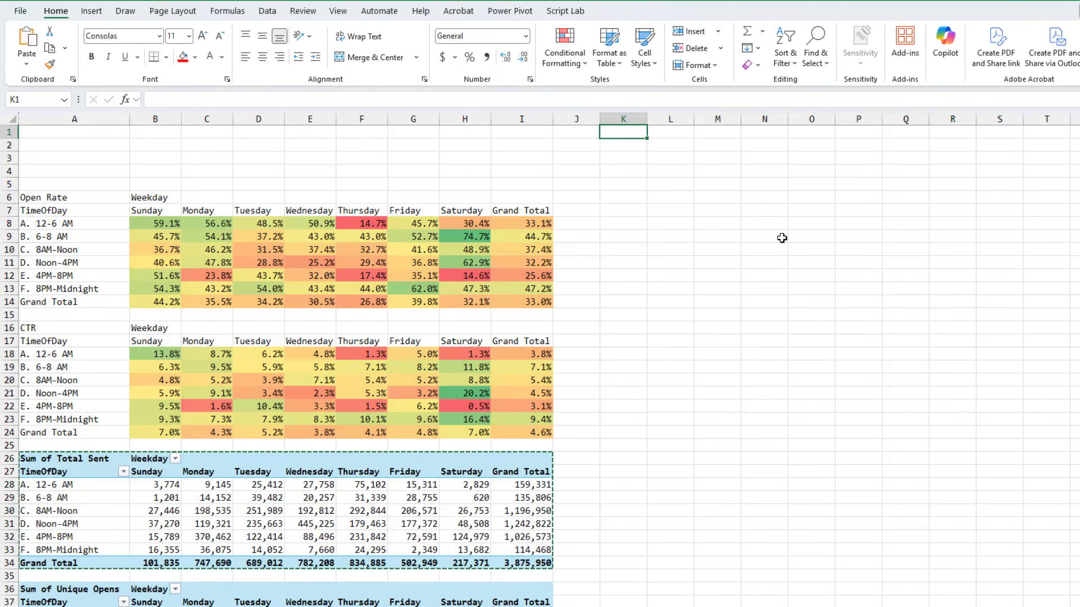
{"action": "key", "text": "ctrl+v"}
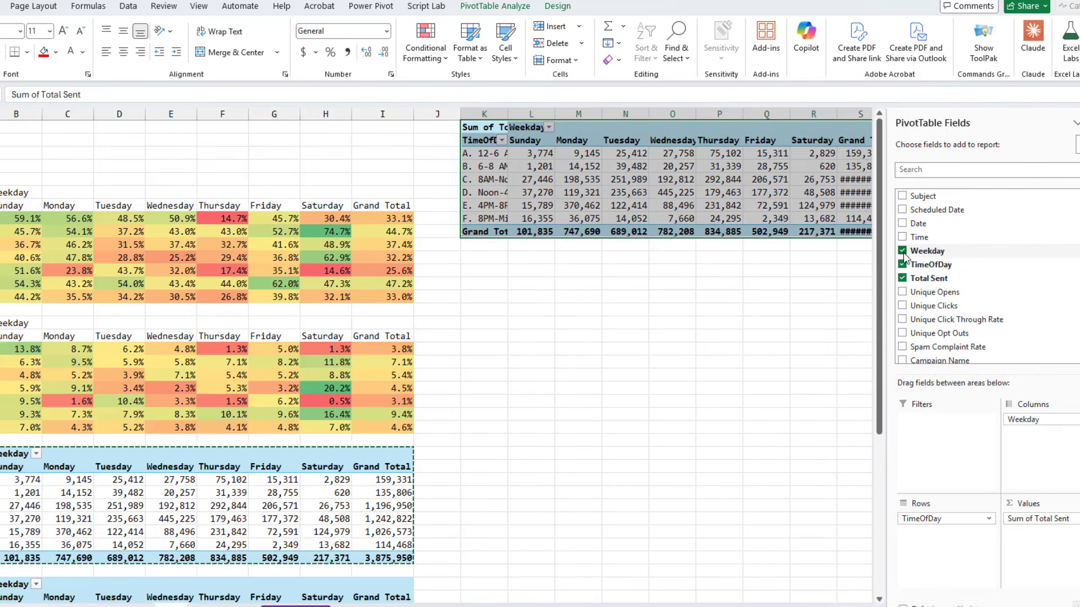
Remove all fields from the duplicated PivotTable and add Campaign Name as its report filter
{"action": "left_click", "coordinate": [903, 251]}
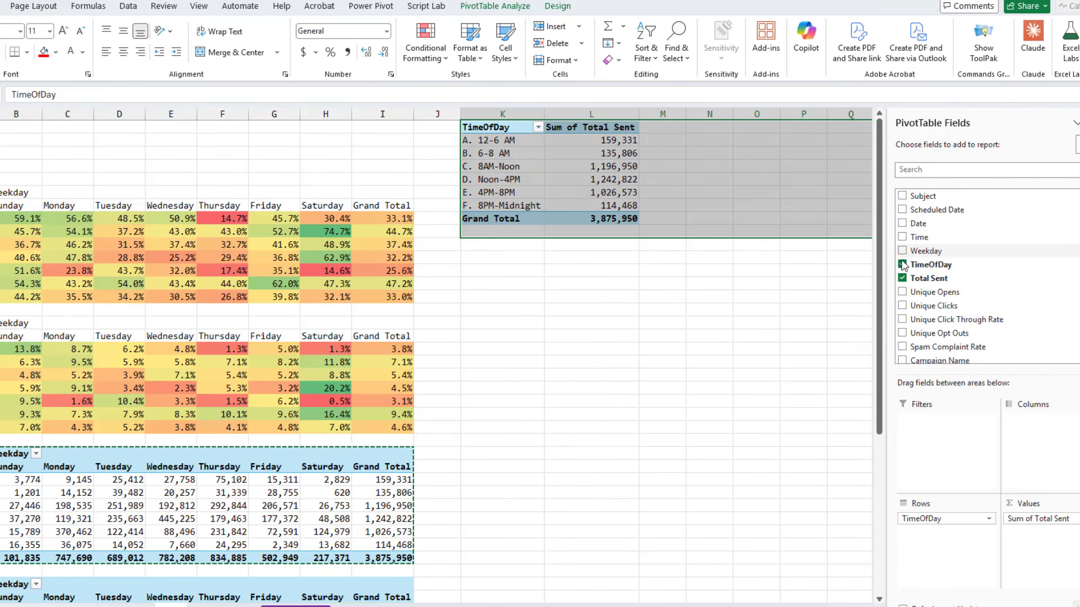
{"action": "left_click", "coordinate": [902, 264]}
{"action": "left_click", "coordinate": [903, 278]}
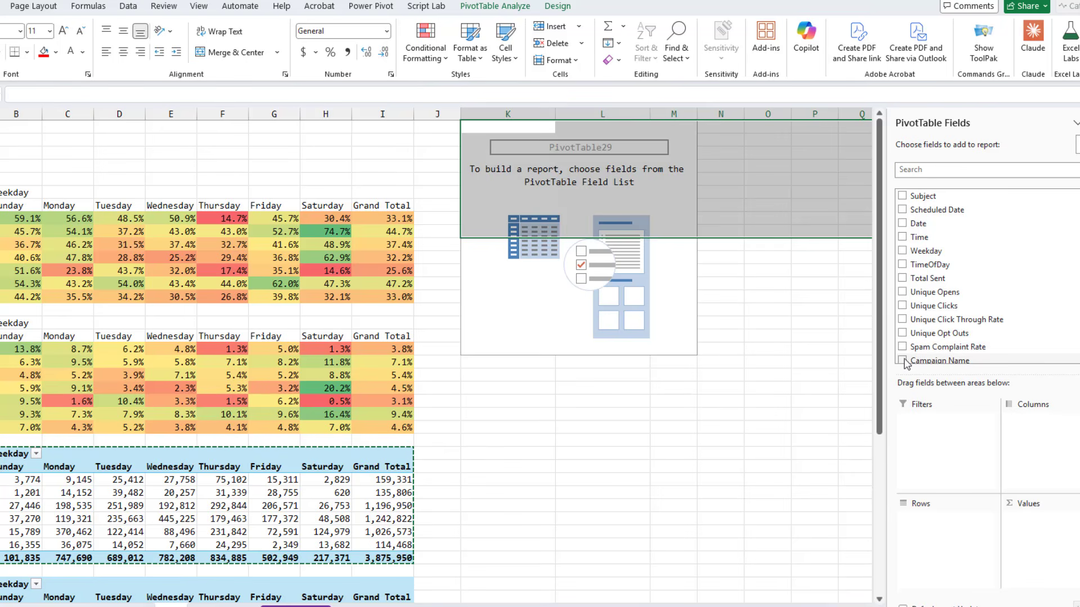
{"action": "left_click_drag", "start_coordinate": [906, 363], "coordinate": [941, 432]}
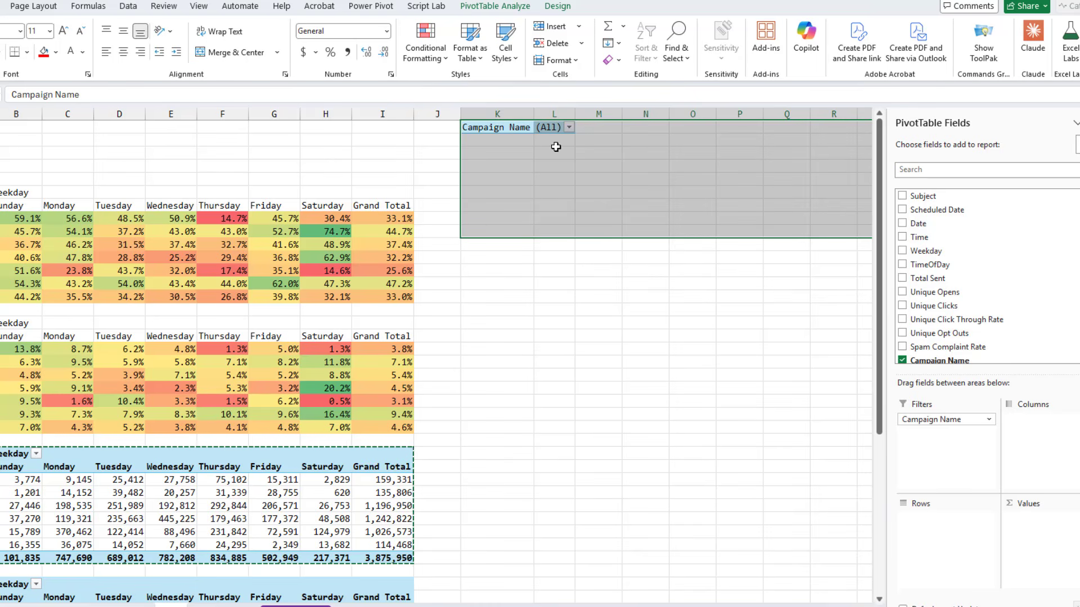
{"action": "left_click", "coordinate": [568, 127]}
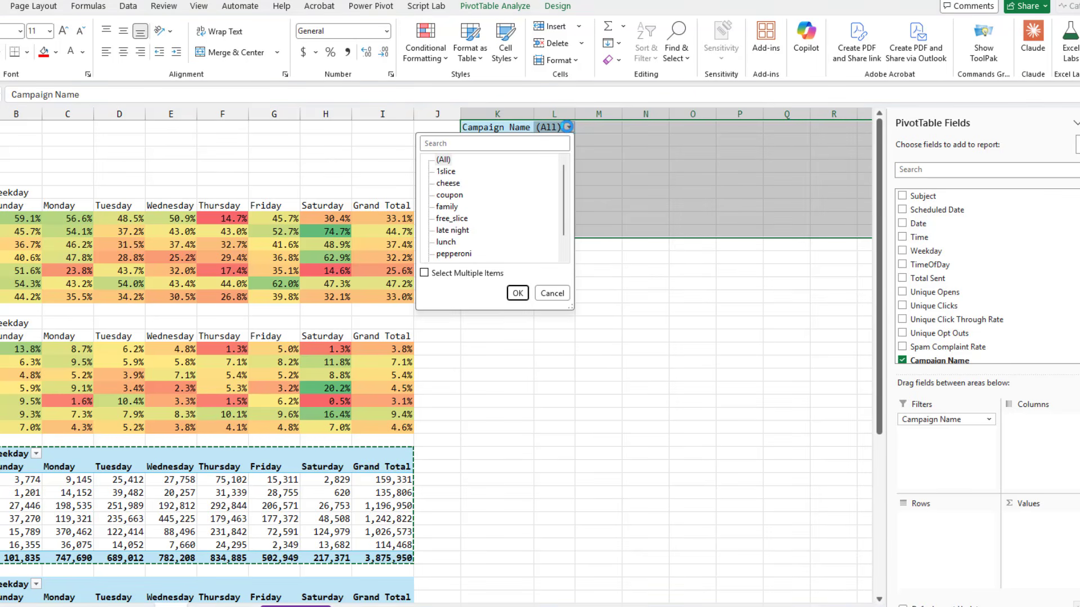
{"action": "left_click", "coordinate": [568, 127]}
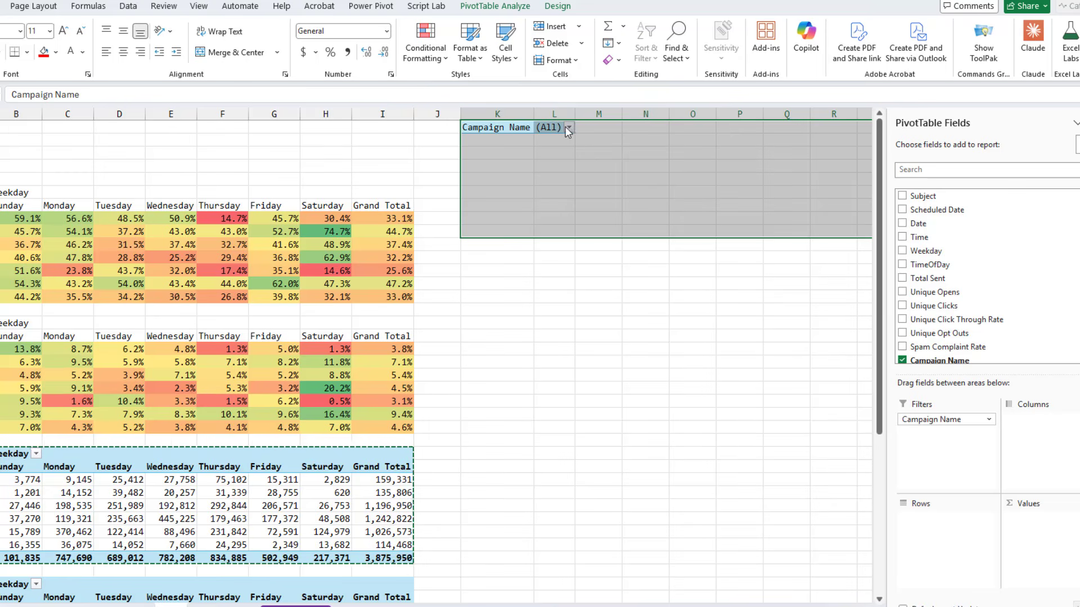
Widen column L and turn off autofit column widths on update for the Campaign Name filter PivotTable
{"action": "left_click", "coordinate": [569, 129]}
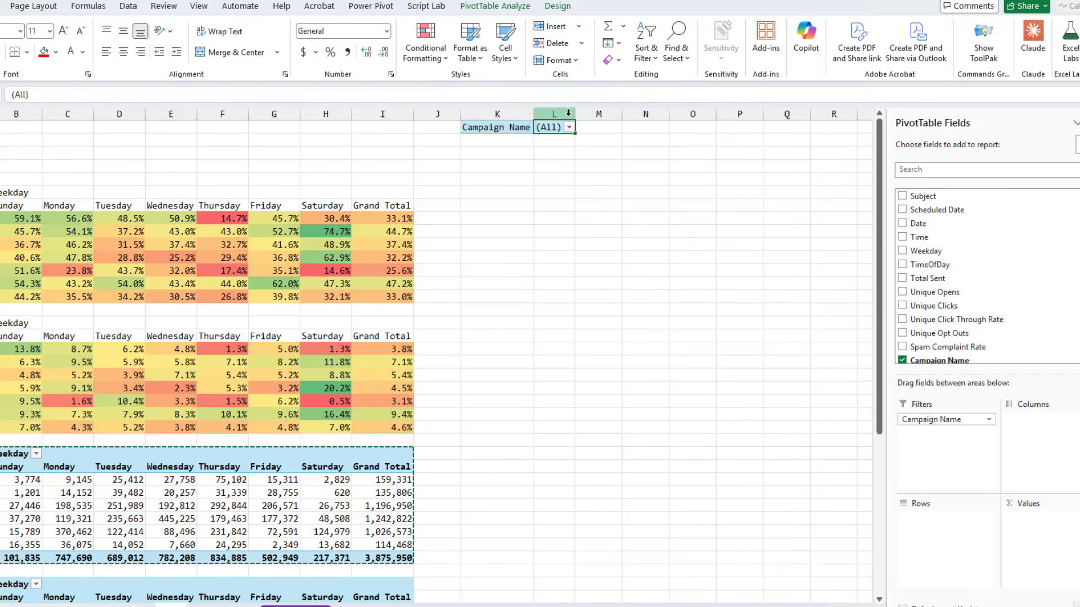
{"action": "left_click_drag", "start_coordinate": [573, 114], "coordinate": [842, 115]}
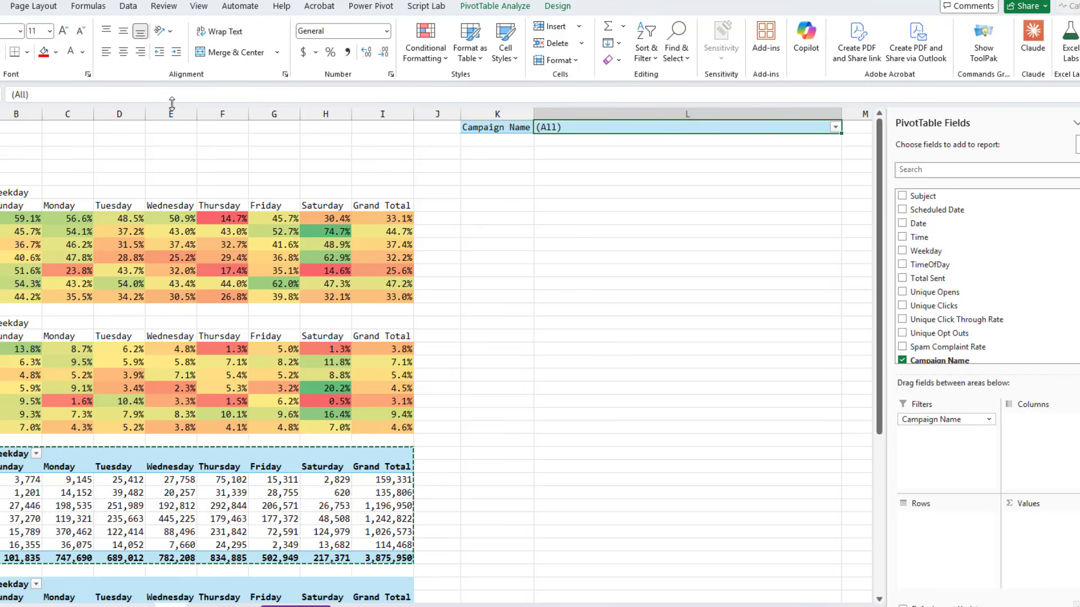
{"action": "left_click", "coordinate": [496, 8]}
{"action": "left_click", "coordinate": [36, 65]}
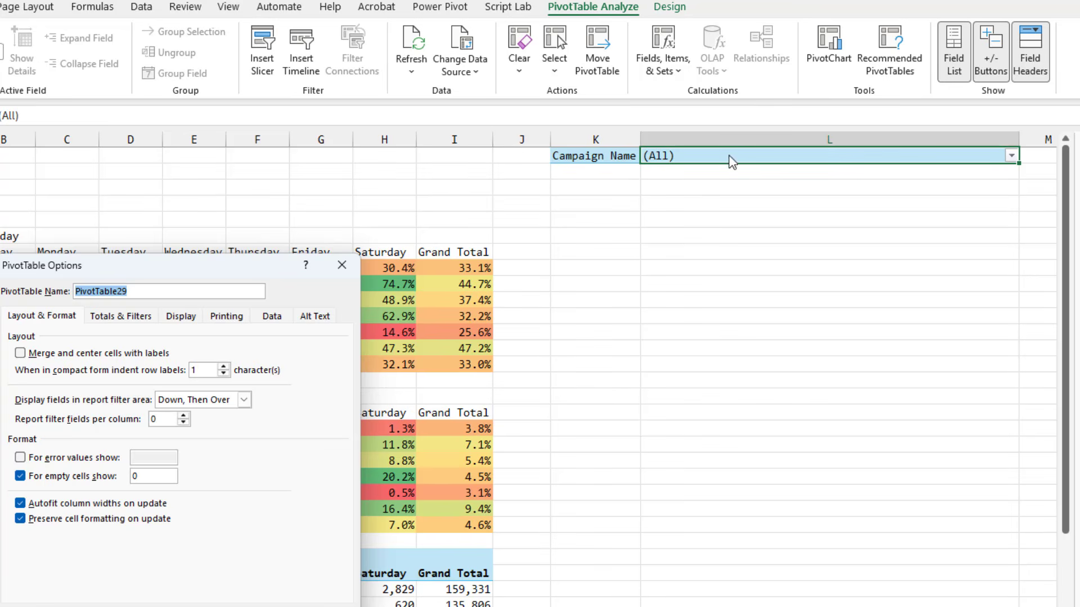
{"action": "left_click", "coordinate": [21, 504]}
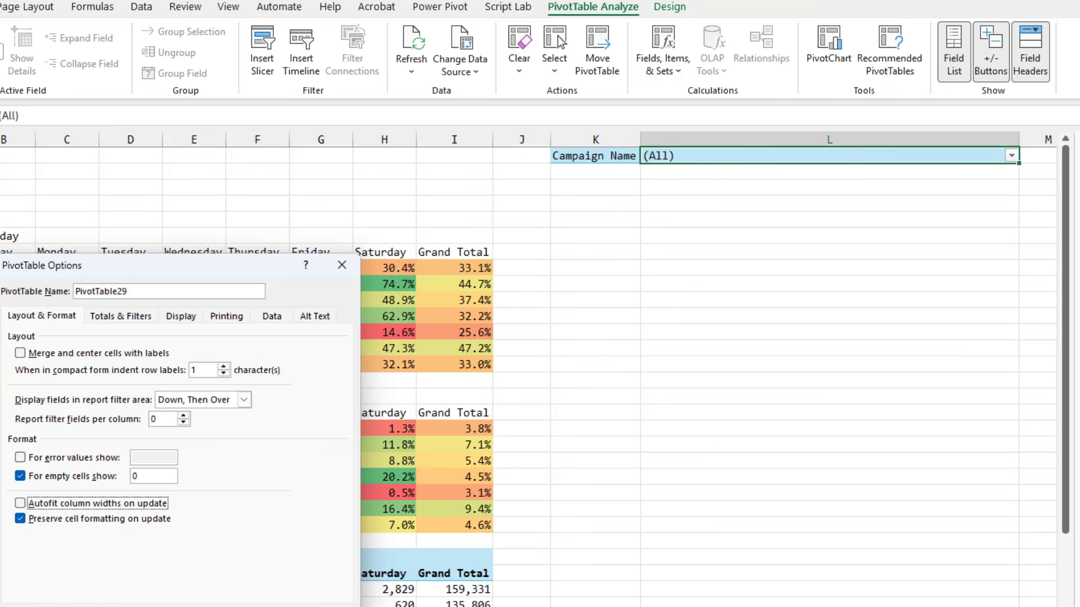
{"action": "key", "text": "Return"}
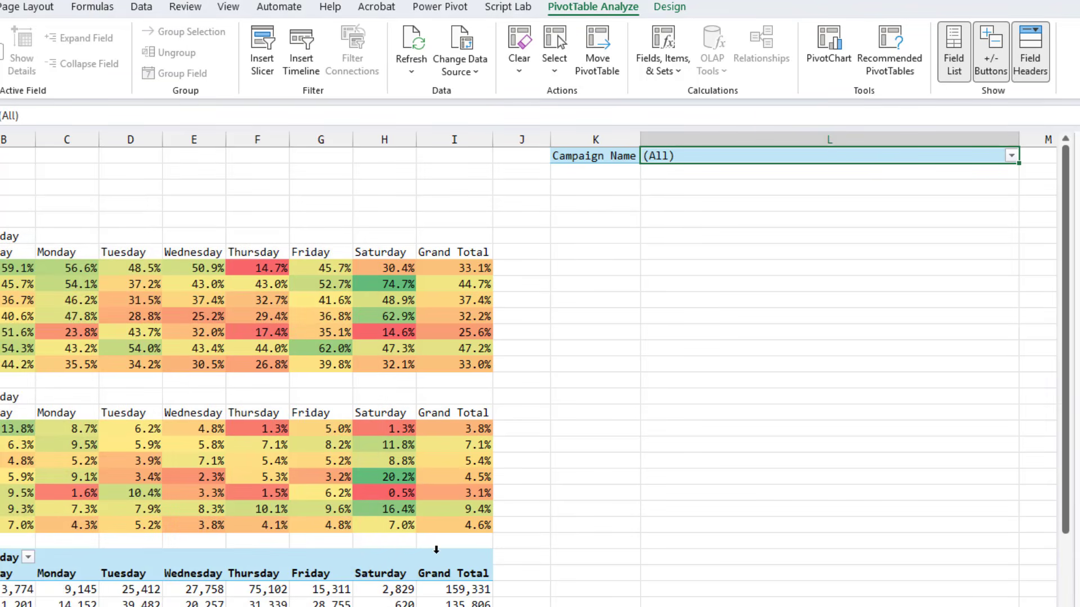
Copy the filter PivotTable to K3 and replace its report filter with Category
{"action": "key", "text": "Left"}
{"action": "key", "text": "shift+Right"}
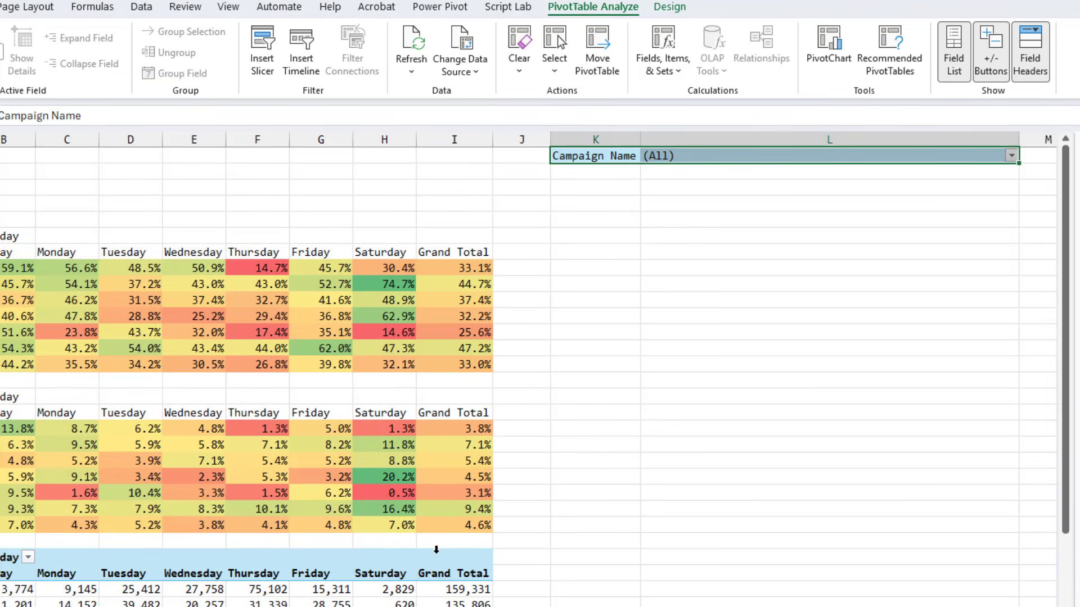
{"action": "key", "text": "ctrl+c"}
{"action": "key", "text": "Down"}
{"action": "key", "text": "Down"}
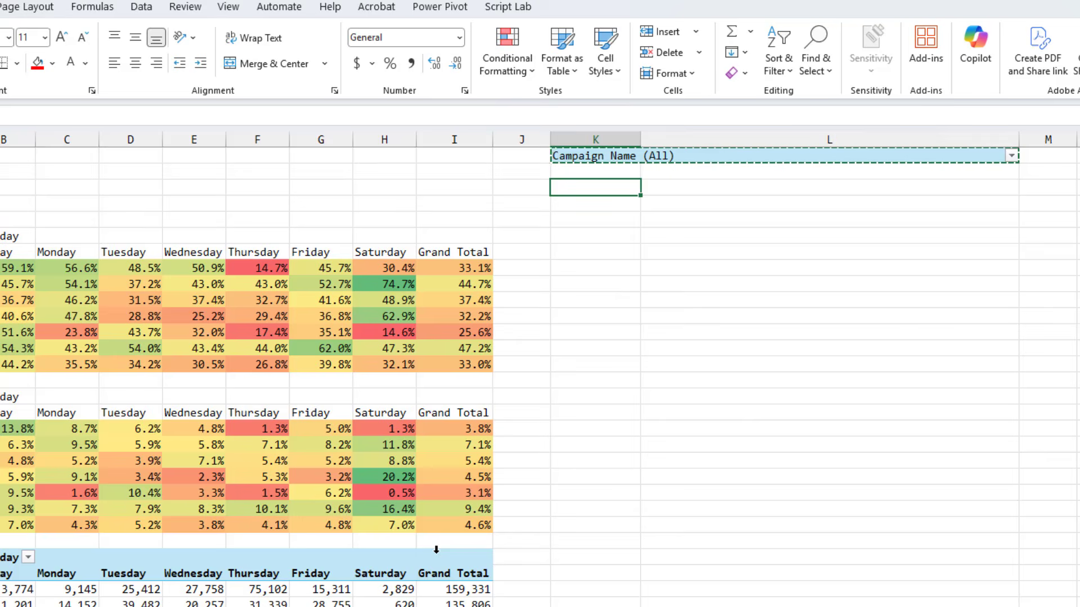
{"action": "key", "text": "ctrl+v"}
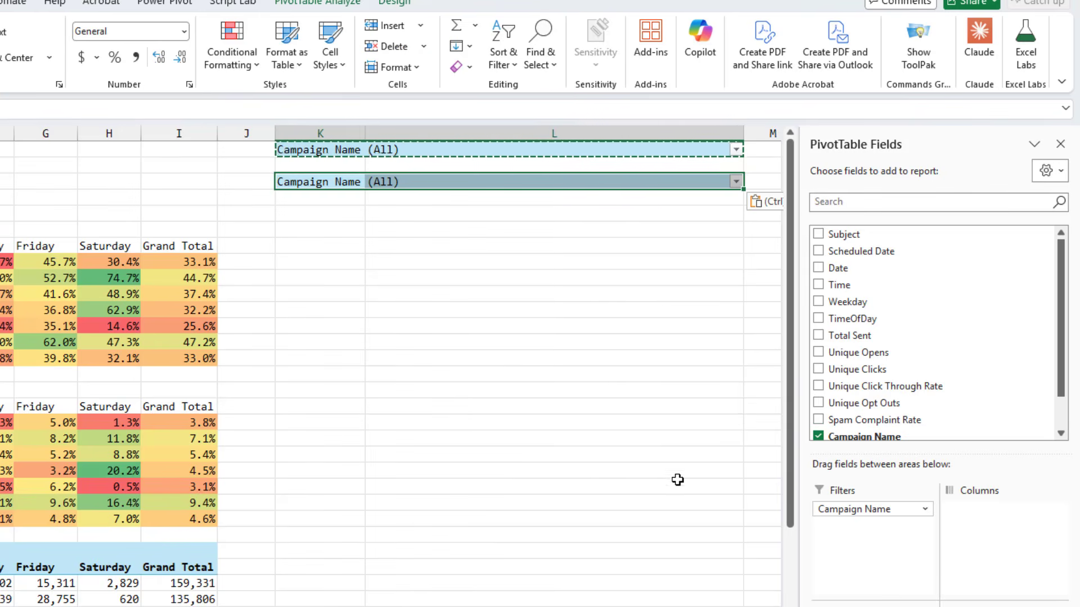
{"action": "scroll", "coordinate": [997, 409], "scroll_direction": "down", "scroll_amount": 1}
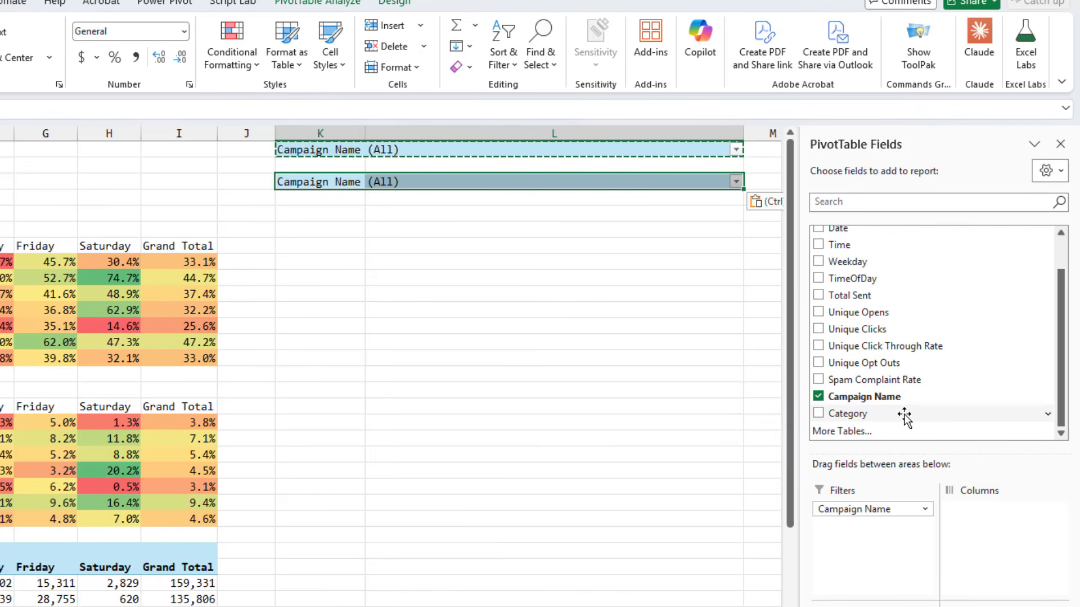
{"action": "left_click_drag", "start_coordinate": [850, 414], "coordinate": [925, 436]}
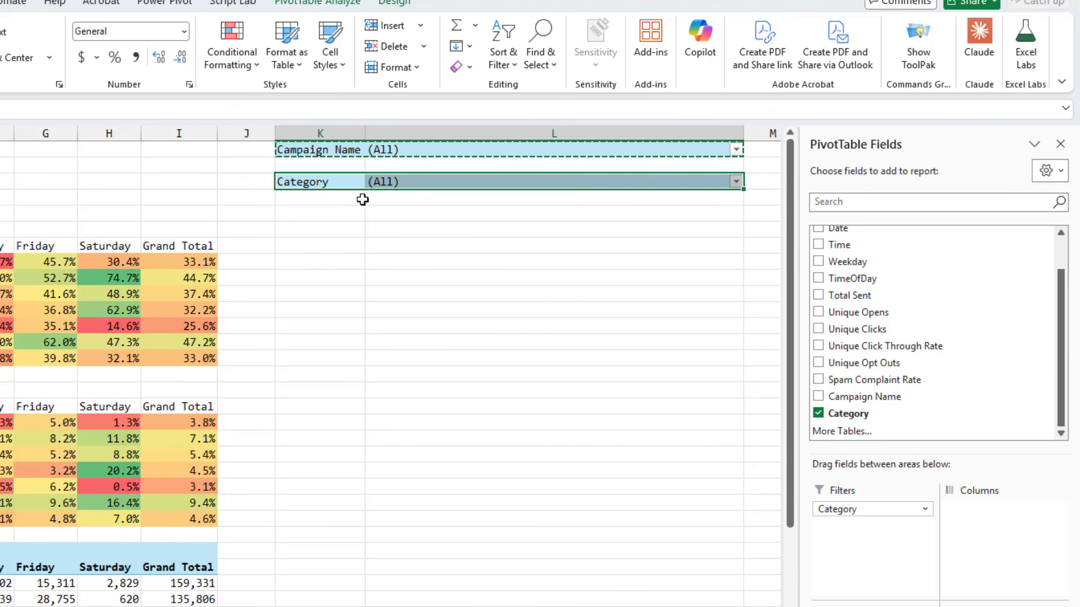
Copy the Category filter PivotTable to K5 and change its report filter to Subject
{"action": "left_click", "coordinate": [314, 181]}
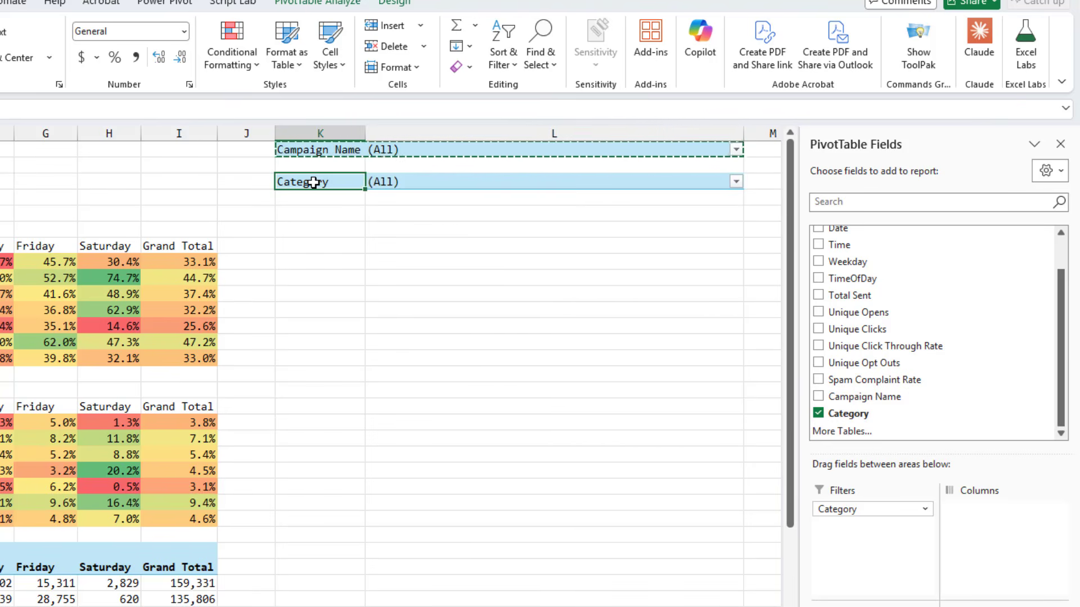
{"action": "key", "text": "shift+Right"}
{"action": "key", "text": "Down"}
{"action": "key", "text": "Down"}
{"action": "key", "text": "ctrl+v"}
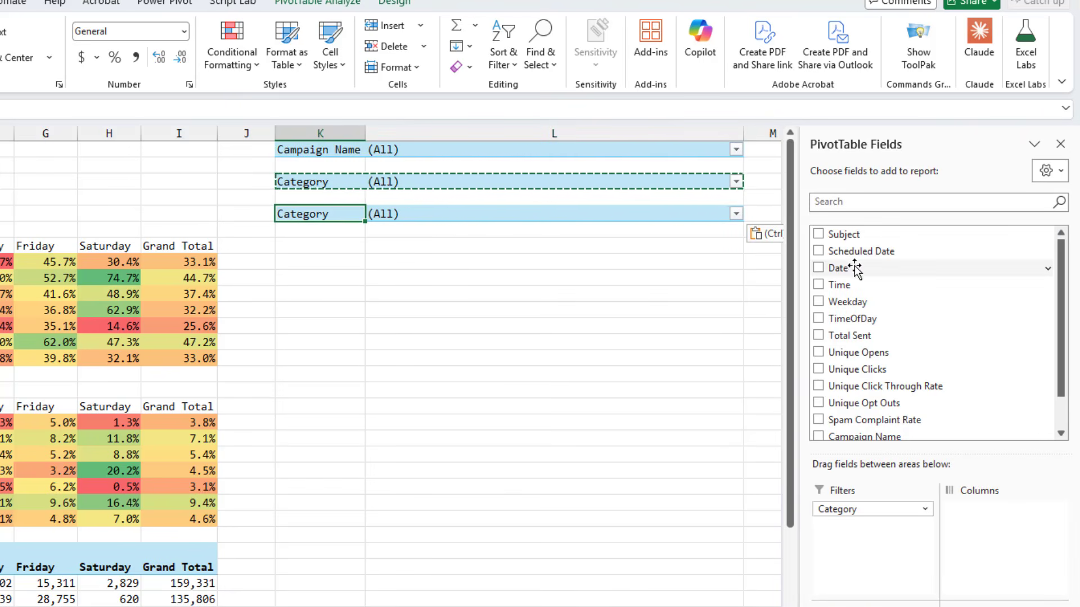
{"action": "left_click_drag", "start_coordinate": [843, 235], "coordinate": [859, 531]}
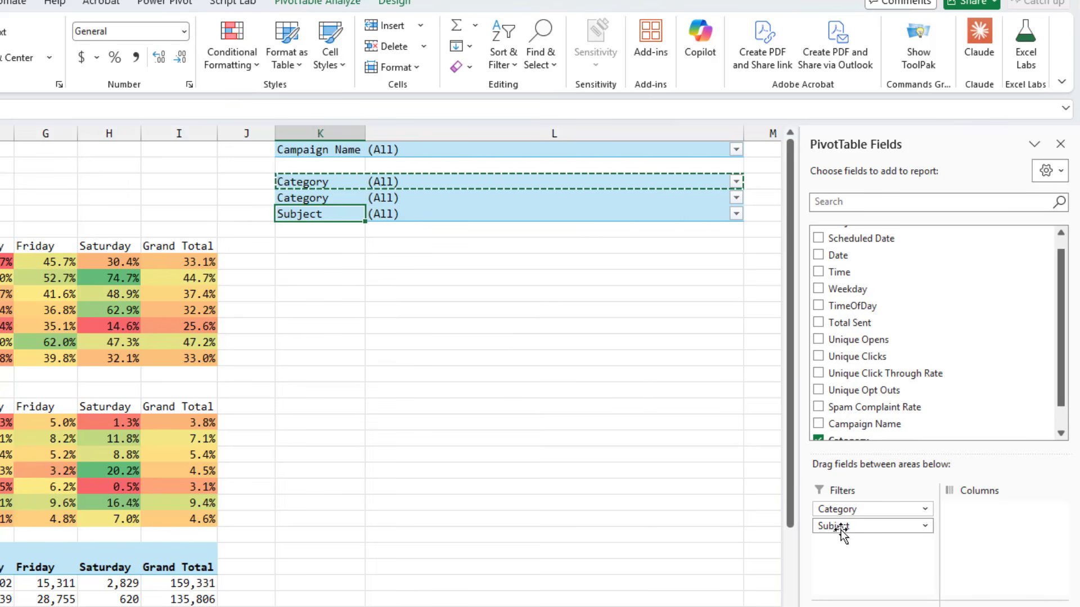
{"action": "left_click_drag", "start_coordinate": [850, 512], "coordinate": [961, 338]}
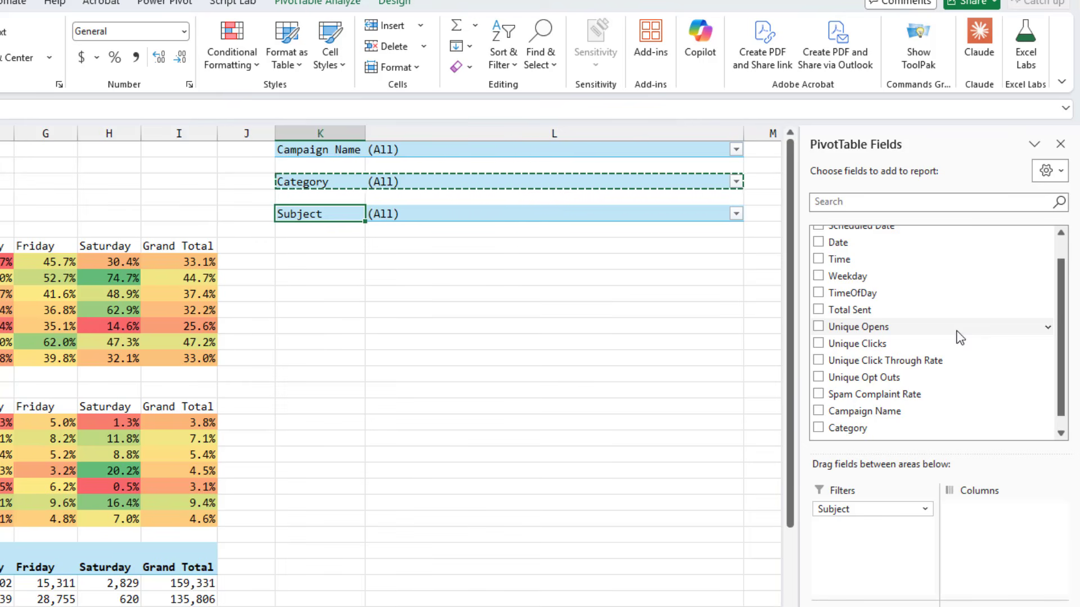
Rename the Campaign Name filter PivotTable as FiltCampaign
{"action": "left_click", "coordinate": [341, 150]}
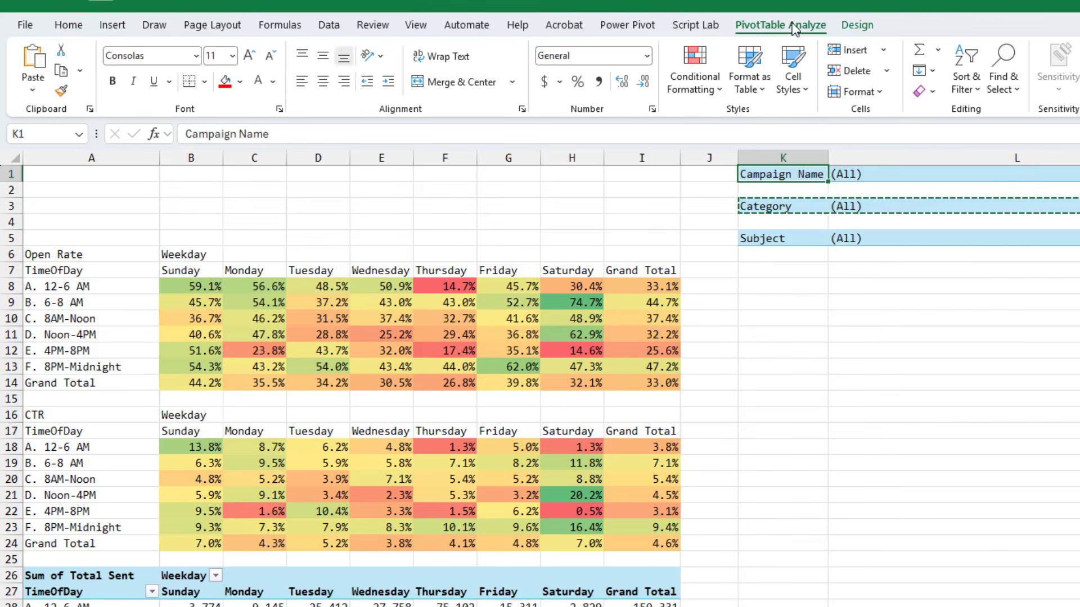
{"action": "left_click", "coordinate": [794, 26]}
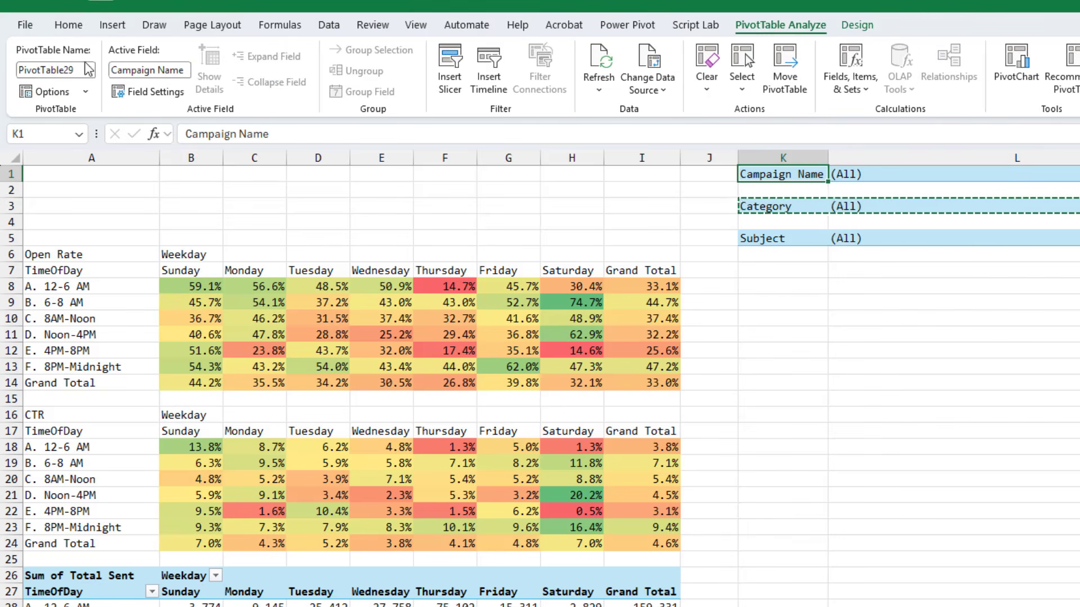
{"action": "left_click", "coordinate": [79, 72]}
{"action": "type", "text": "FiltCampaign"}
{"action": "left_click", "coordinate": [758, 203]}
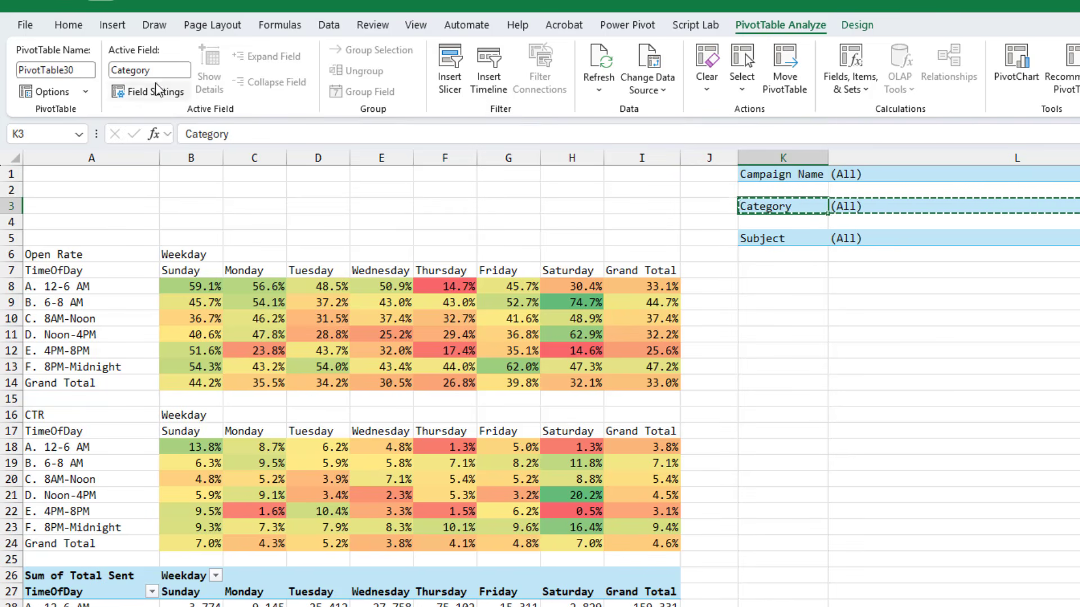
Rename the Category filter PivotTable as FilterCategory
{"action": "left_click", "coordinate": [81, 72]}
{"action": "type", "text": "FilterCategory"}
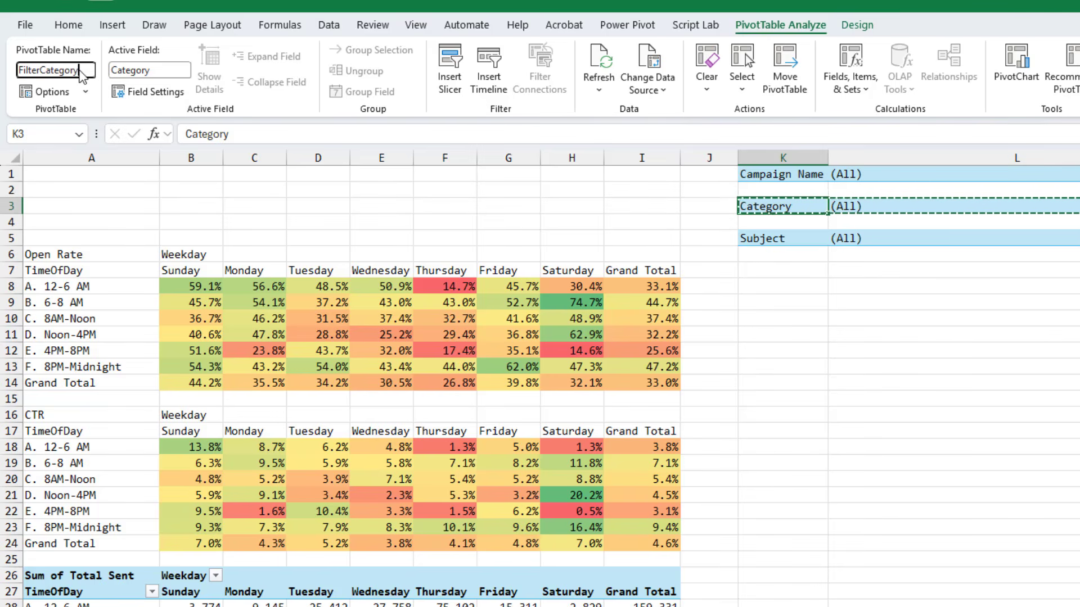
{"action": "key", "text": "Return"}
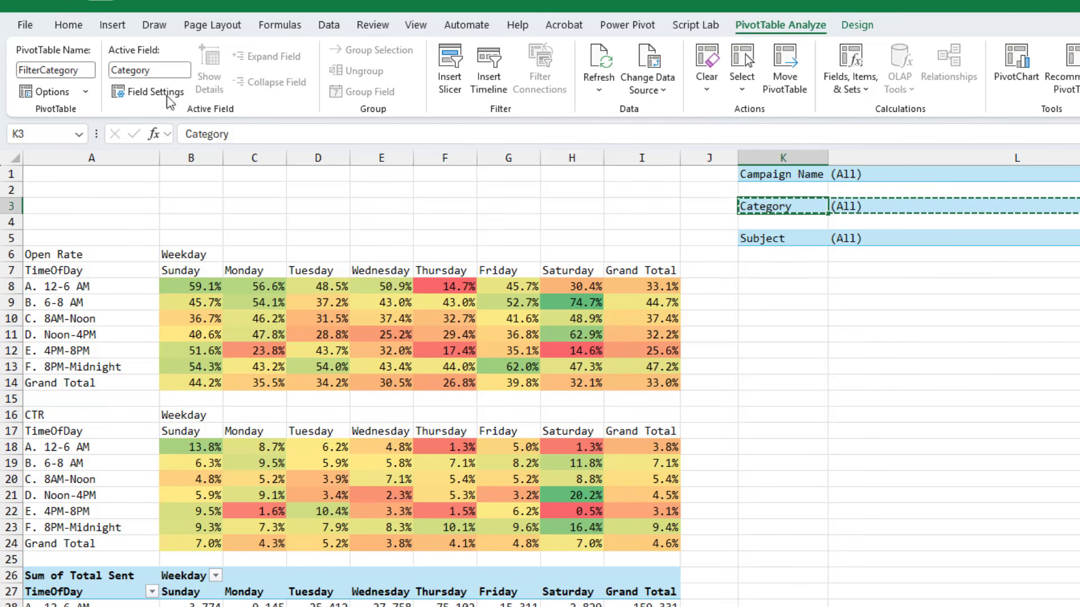
Rename the Subject filter PivotTable as FilterSubject
{"action": "left_click", "coordinate": [758, 238]}
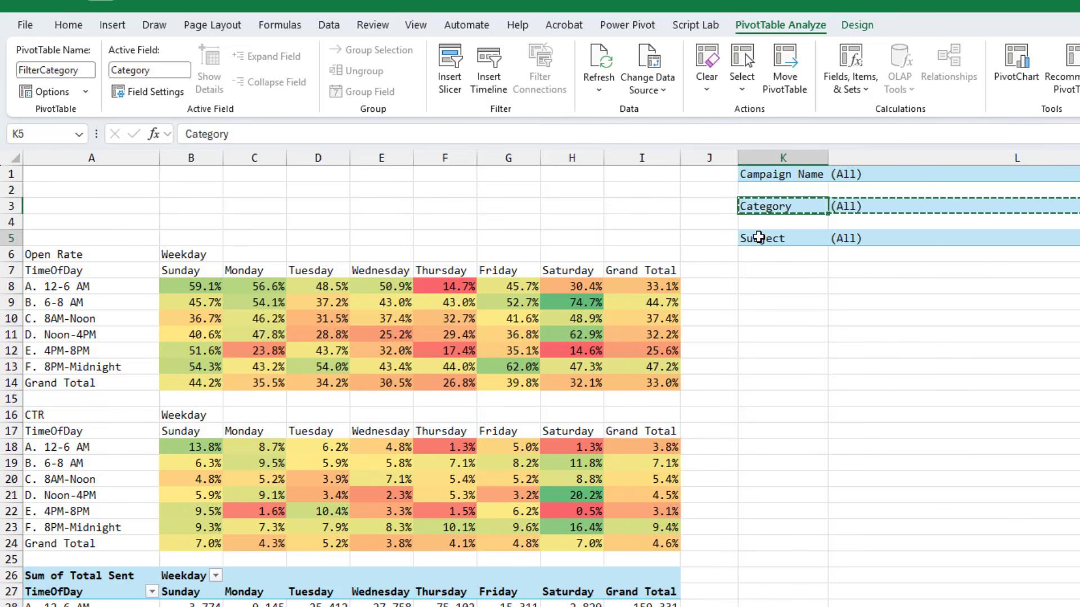
{"action": "left_click", "coordinate": [80, 71]}
{"action": "type", "text": "Filter"}
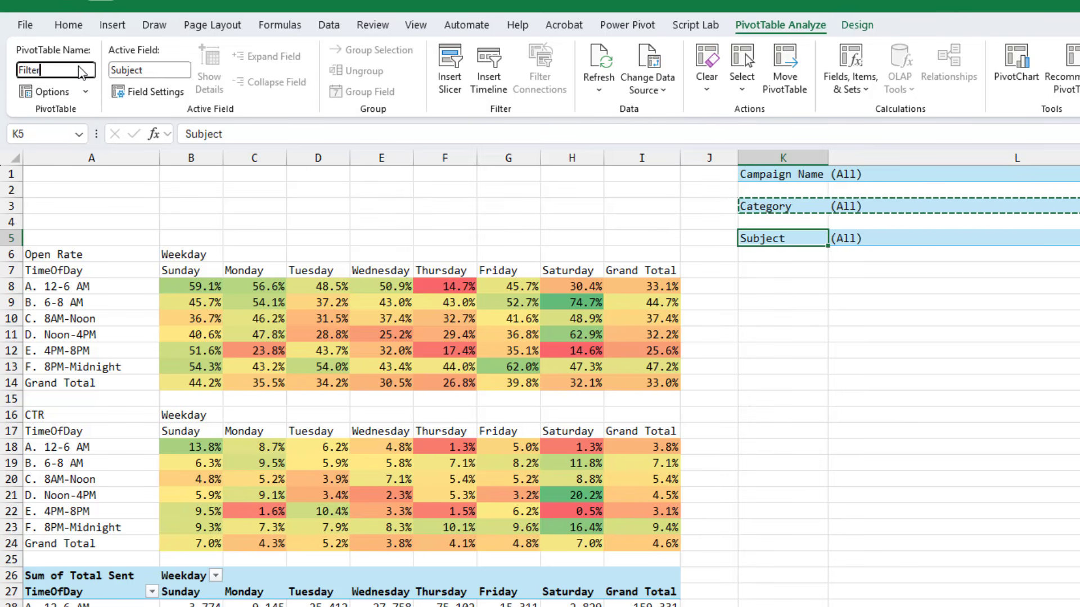
{"action": "type", "text": "Subject"}
{"action": "key", "text": "Return"}
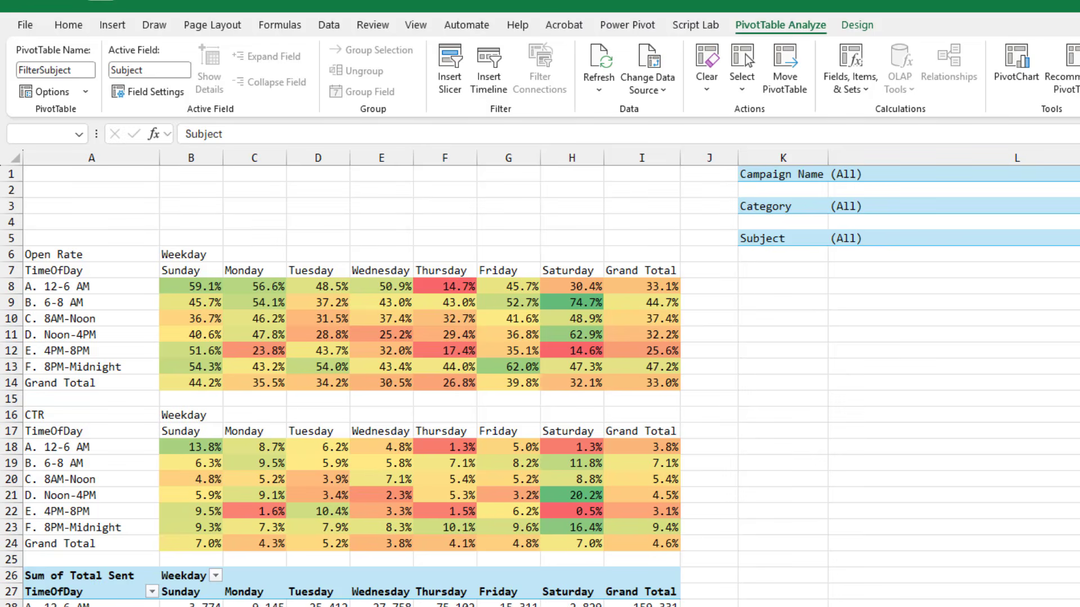
Insert slicers for Subject, Campaign Name and Category from the FiltCampaign PivotTable
{"action": "left_click", "coordinate": [784, 174]}
{"action": "left_click", "coordinate": [784, 174]}
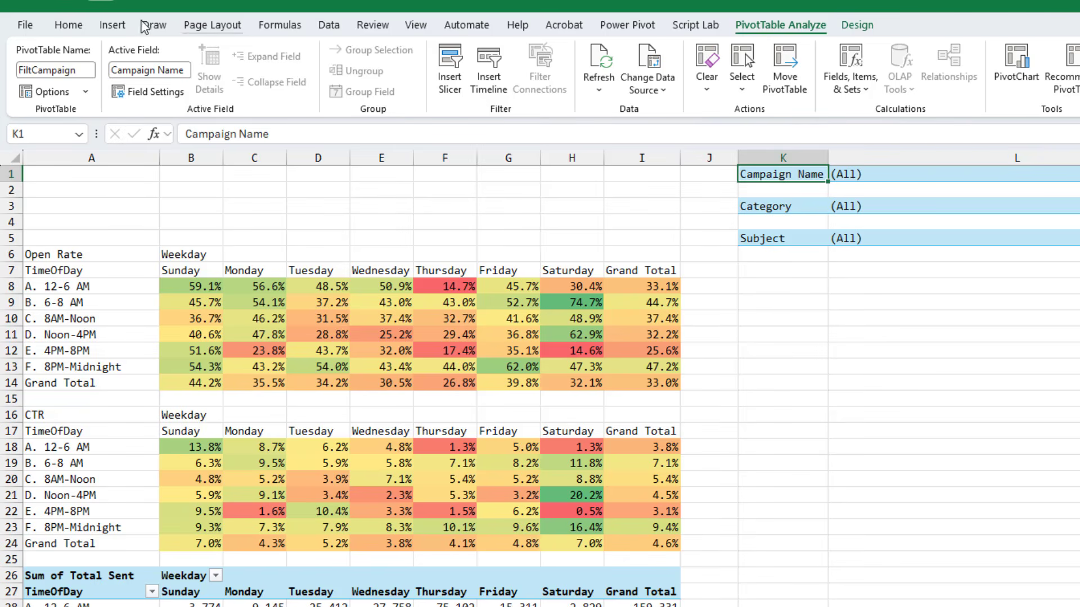
{"action": "left_click", "coordinate": [113, 27]}
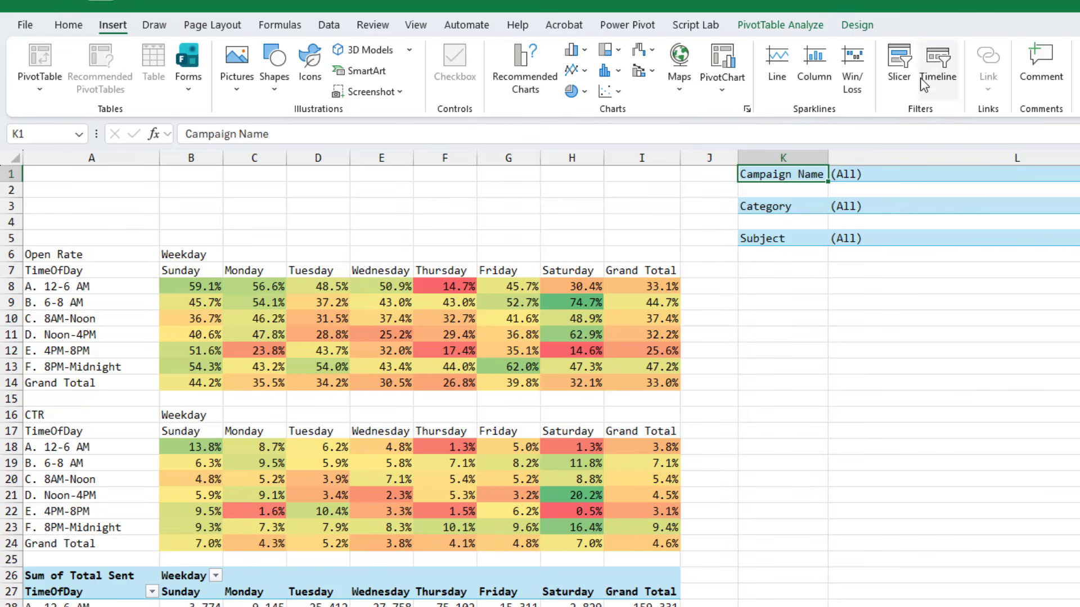
{"action": "left_click", "coordinate": [777, 26]}
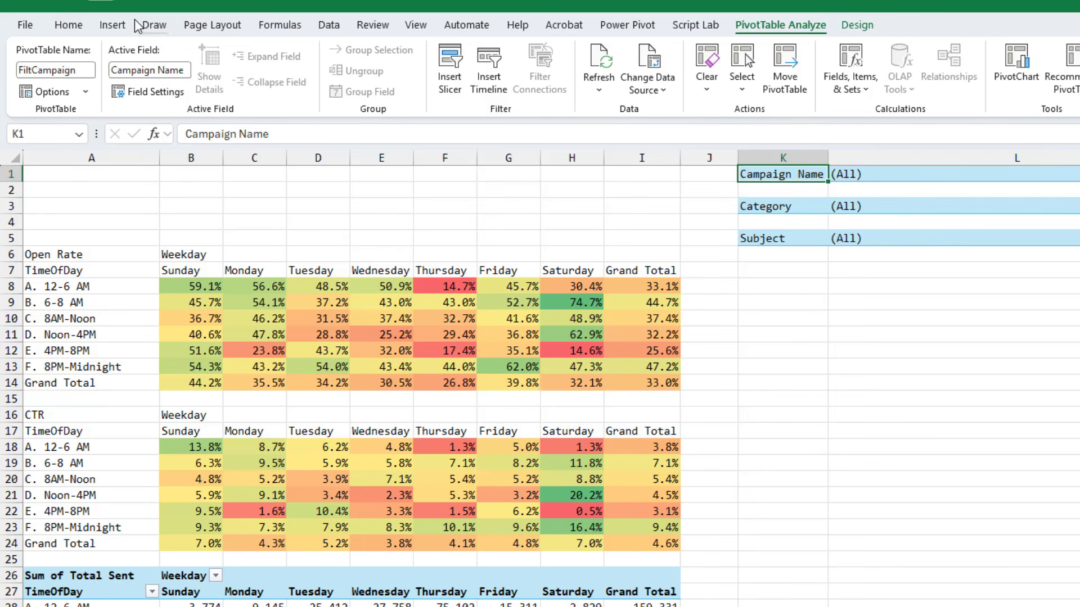
{"action": "left_click", "coordinate": [113, 26]}
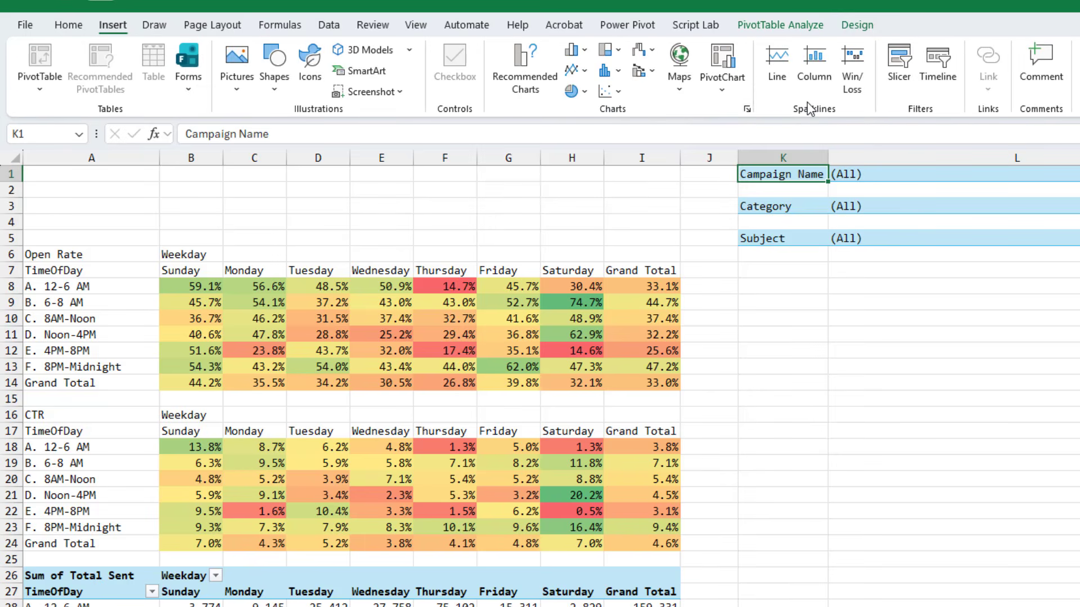
{"action": "left_click", "coordinate": [903, 60]}
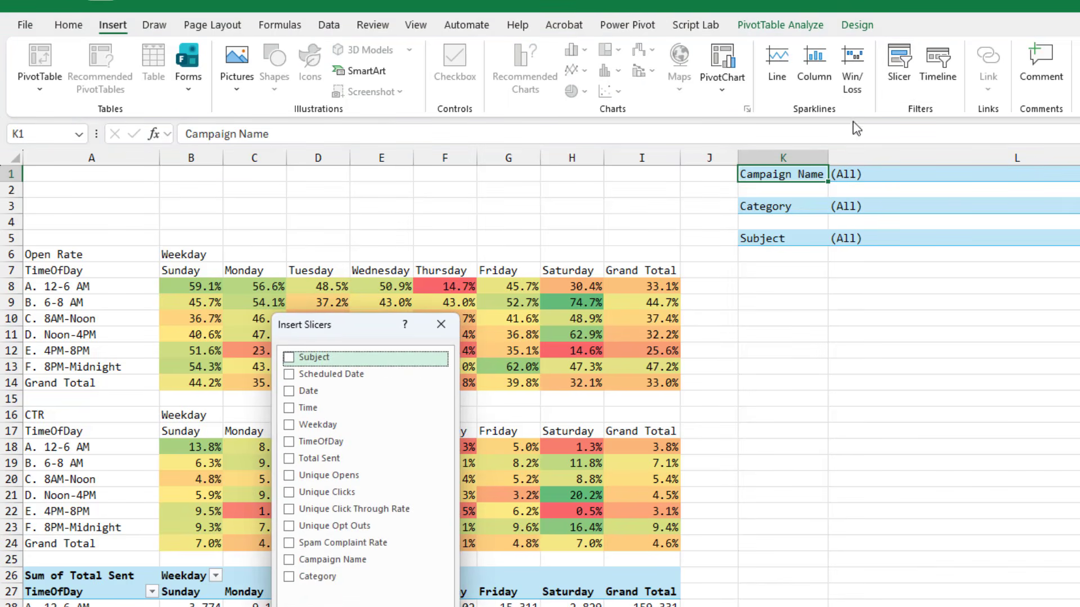
{"action": "left_click", "coordinate": [288, 578]}
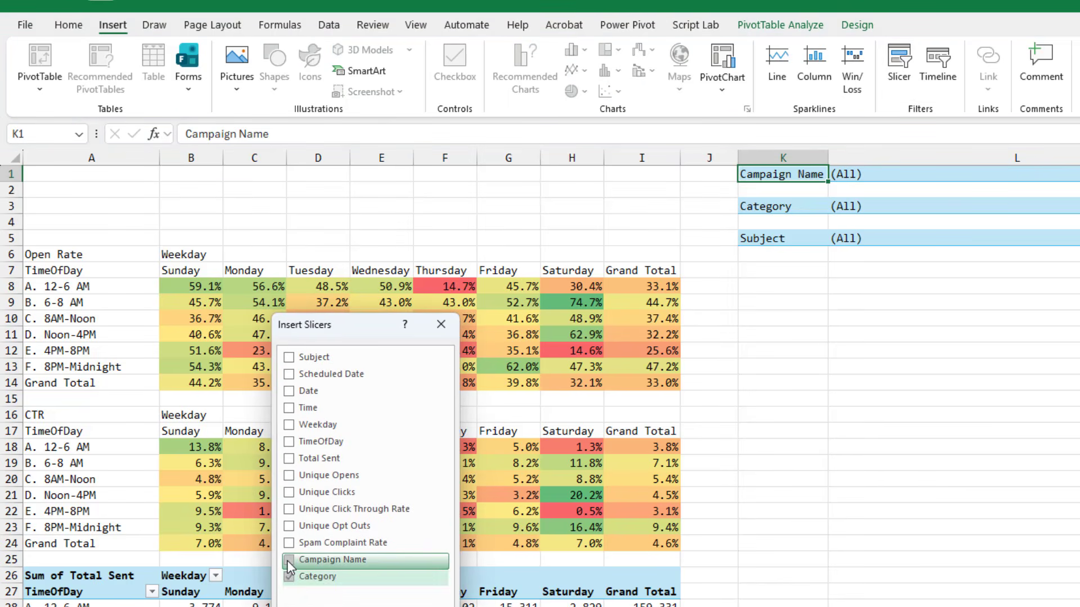
{"action": "left_click", "coordinate": [289, 560]}
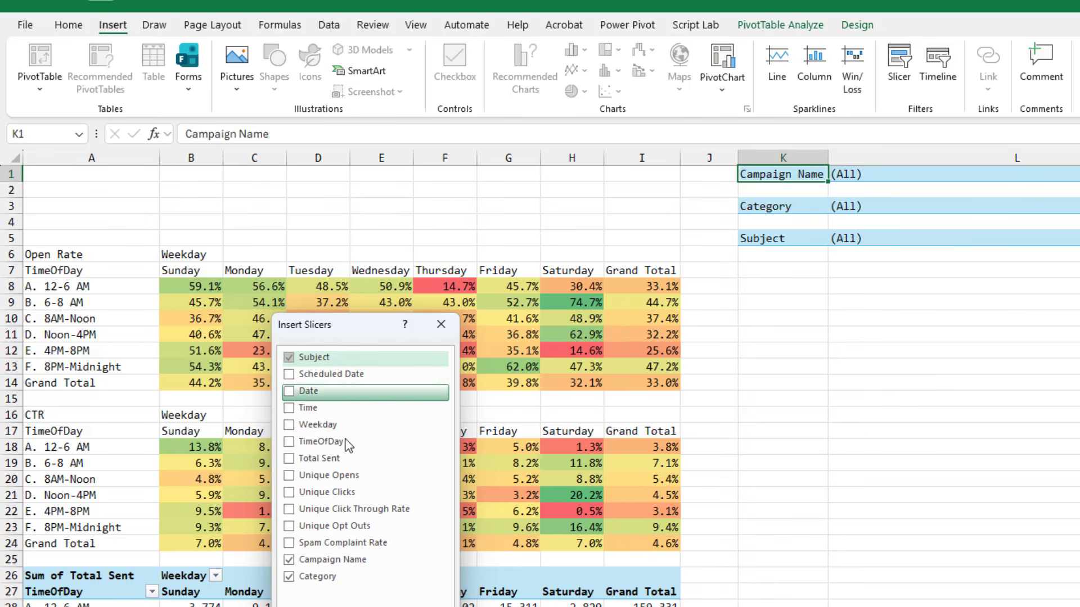
{"action": "key", "text": "Return"}
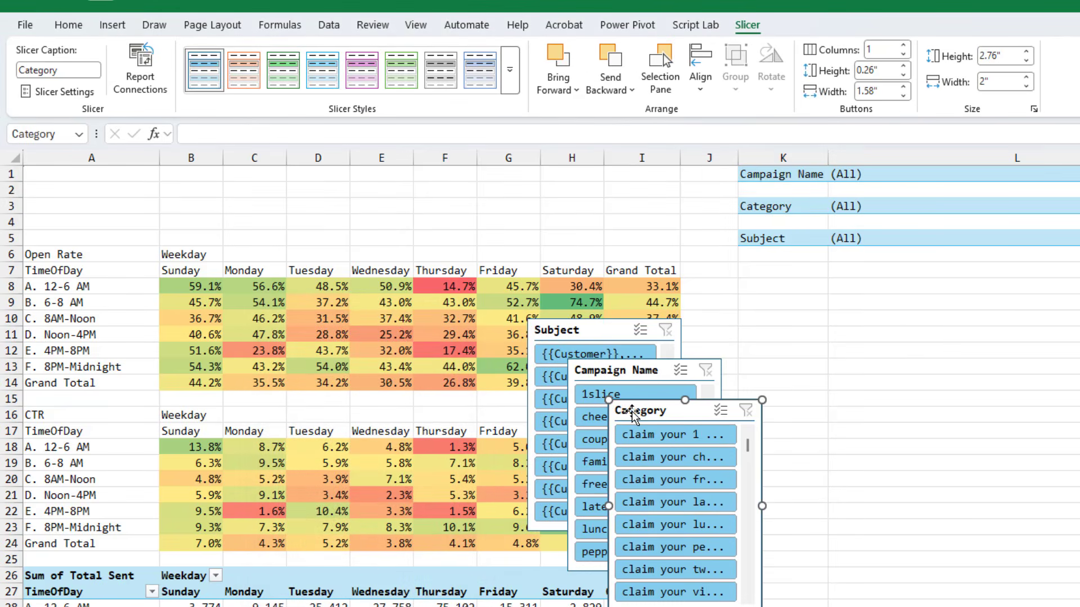
Stack the Category, Campaign Name and Subject slicers in a column to the right of the filter PivotTables
{"action": "left_click_drag", "start_coordinate": [634, 415], "coordinate": [1040, 222]}
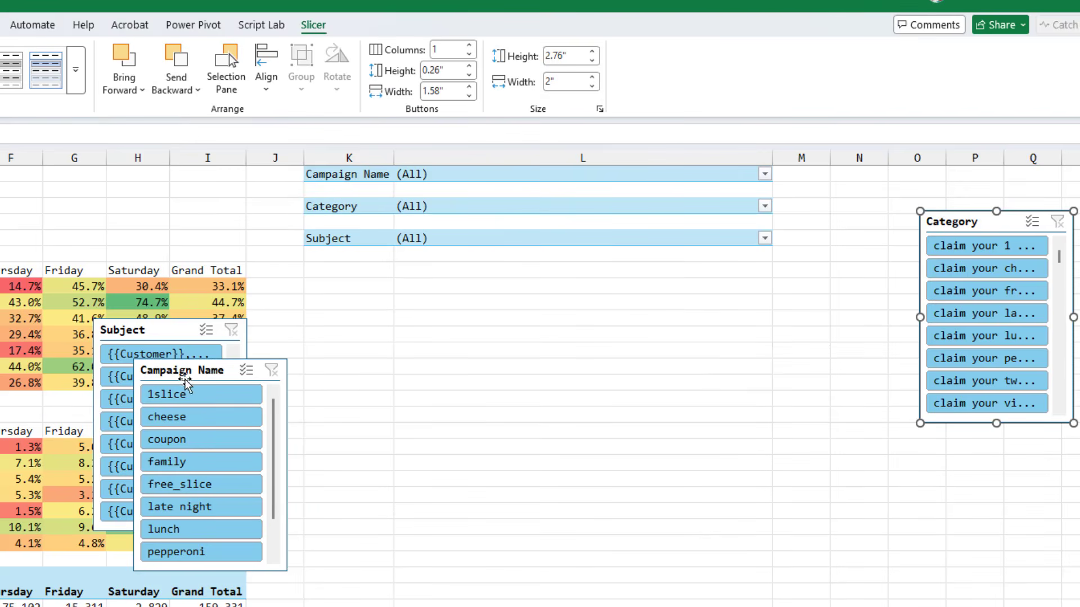
{"action": "left_click_drag", "start_coordinate": [192, 383], "coordinate": [1000, 459]}
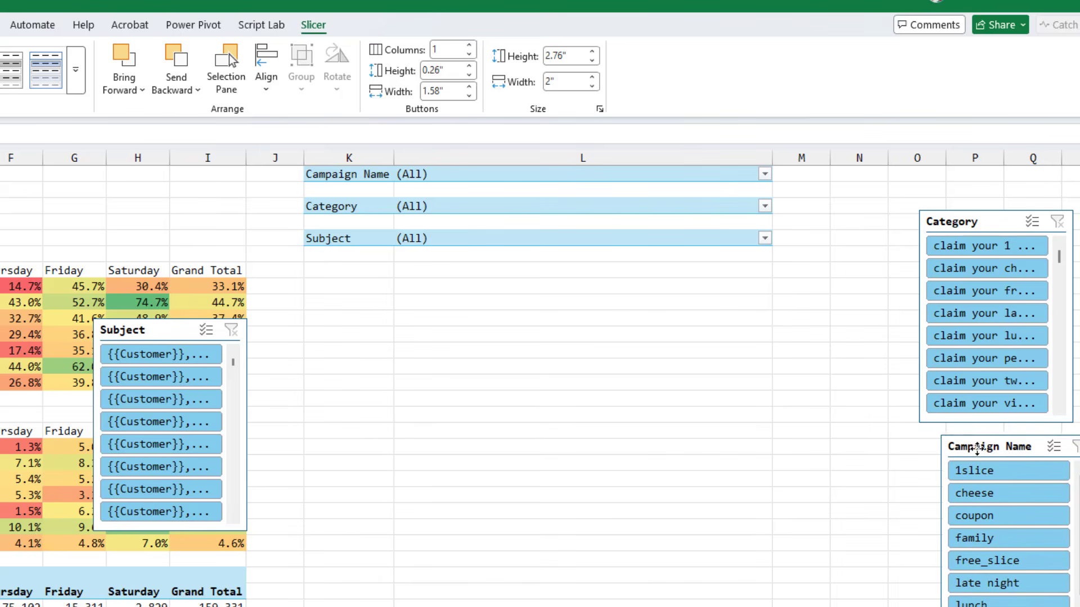
{"action": "left_click_drag", "start_coordinate": [131, 334], "coordinate": [352, 326]}
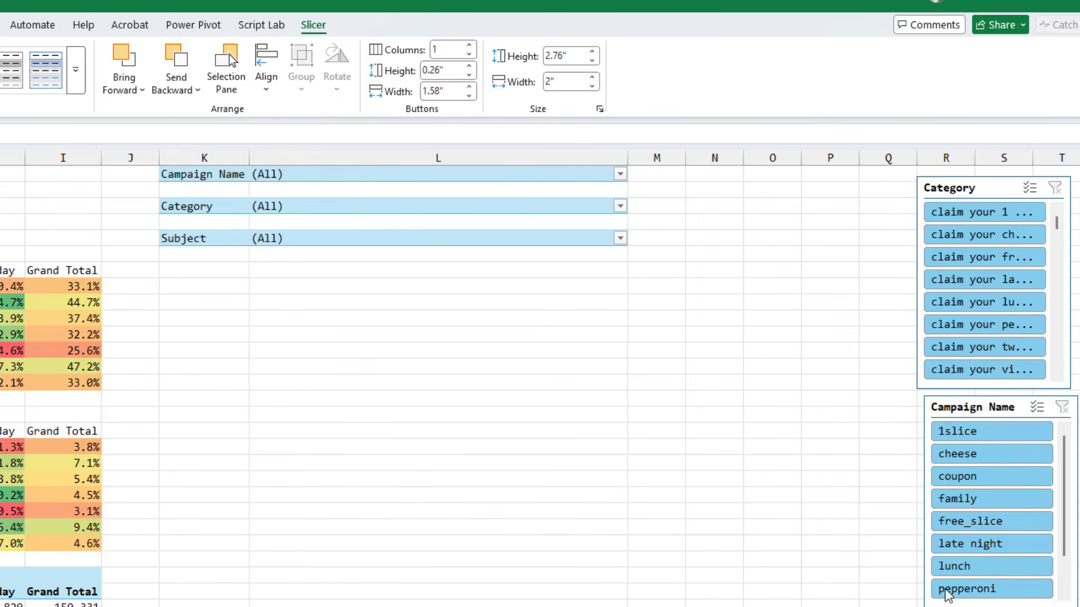
Connect the Category slicer to the FilterCategory, FilterSubject, PivClick, PivOpen and PivSent PivTables as well
{"action": "left_click", "coordinate": [955, 188]}
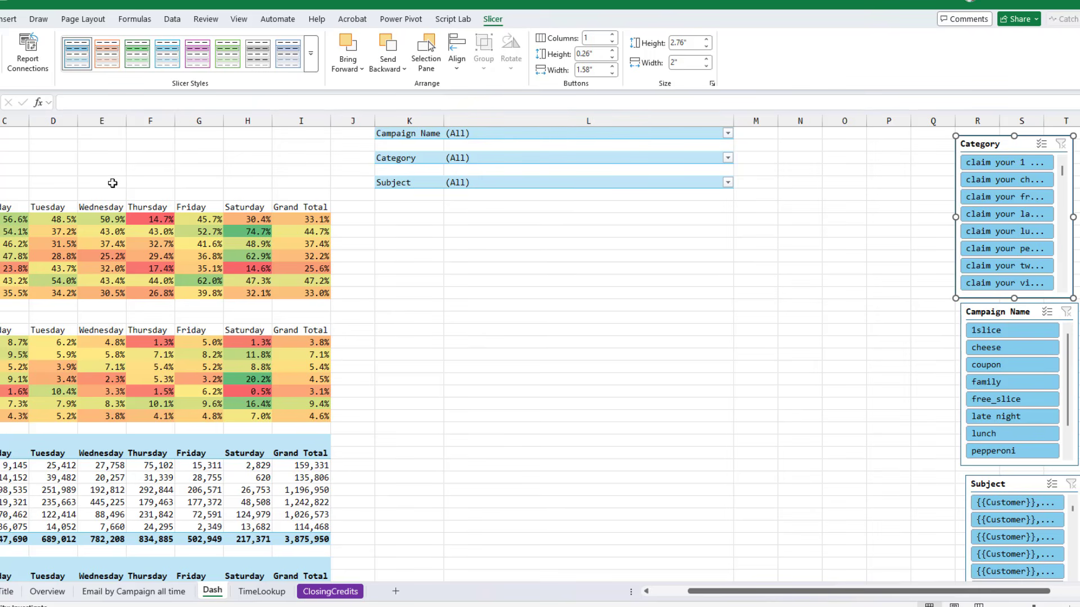
{"action": "left_click", "coordinate": [32, 46]}
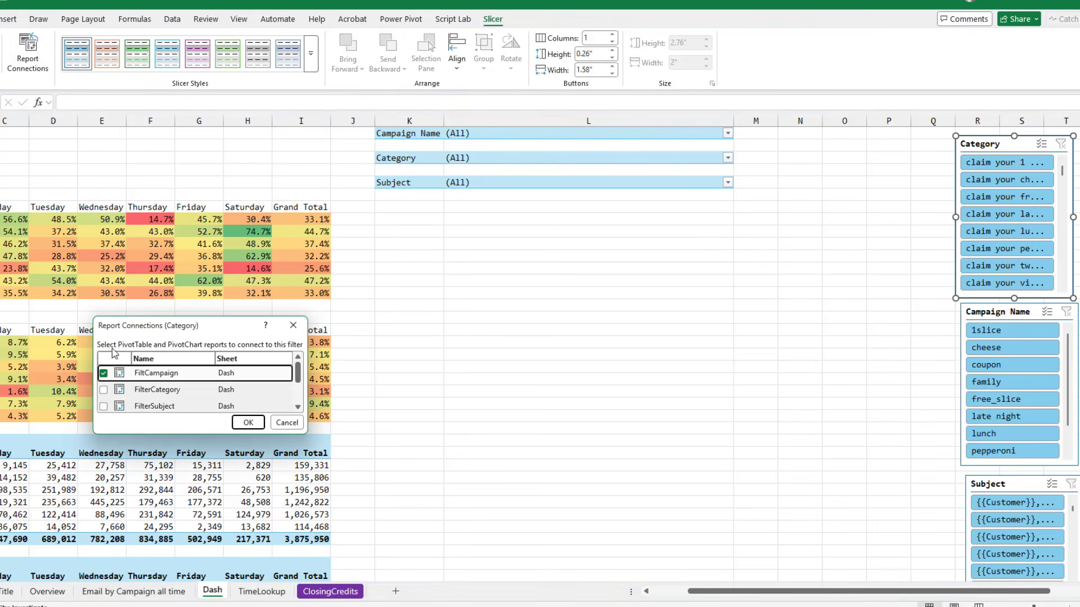
{"action": "left_click", "coordinate": [103, 389]}
{"action": "left_click", "coordinate": [103, 406]}
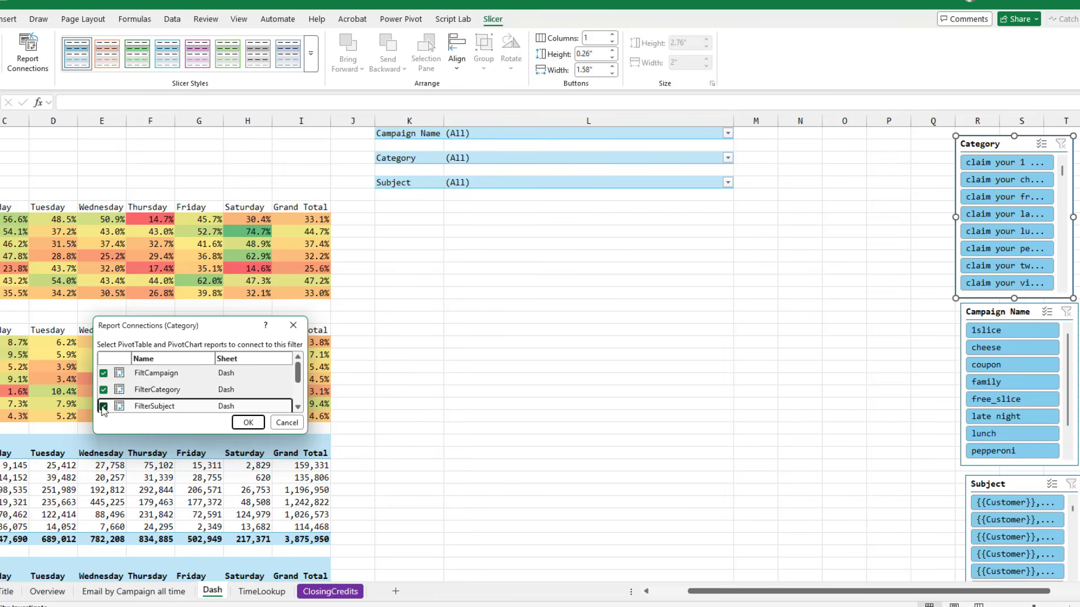
{"action": "left_click", "coordinate": [298, 408]}
{"action": "left_click", "coordinate": [298, 408]}
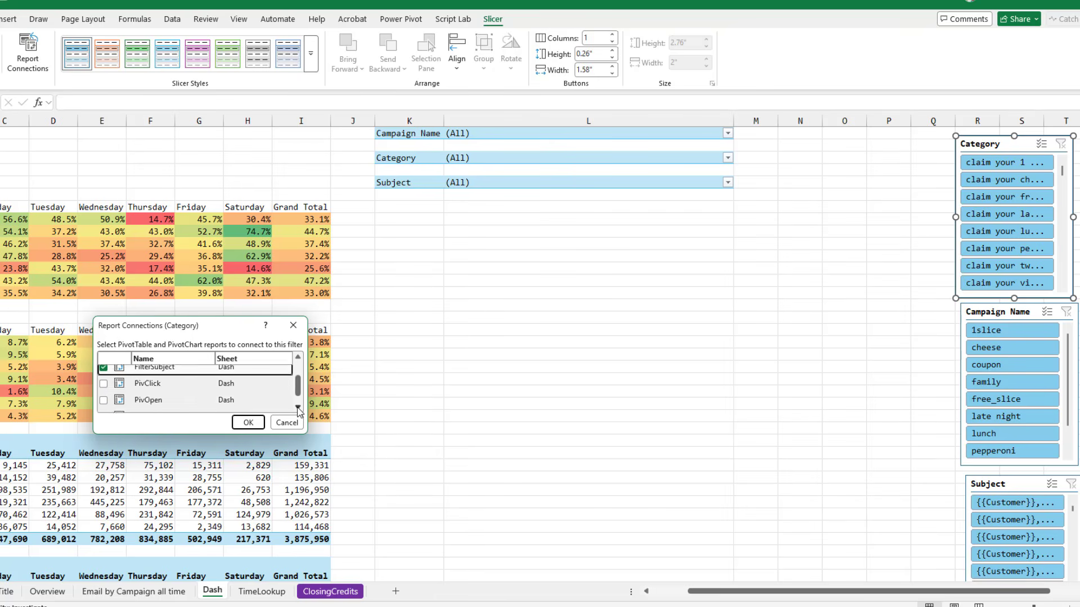
{"action": "left_click", "coordinate": [104, 384]}
{"action": "left_click", "coordinate": [104, 400]}
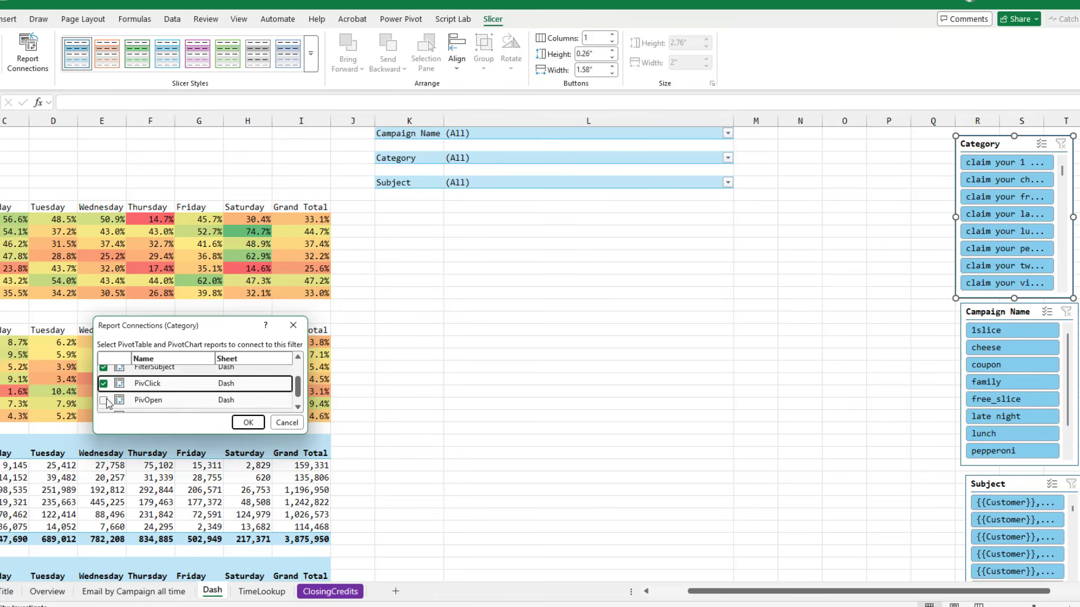
{"action": "left_click", "coordinate": [298, 407]}
{"action": "left_click", "coordinate": [298, 408]}
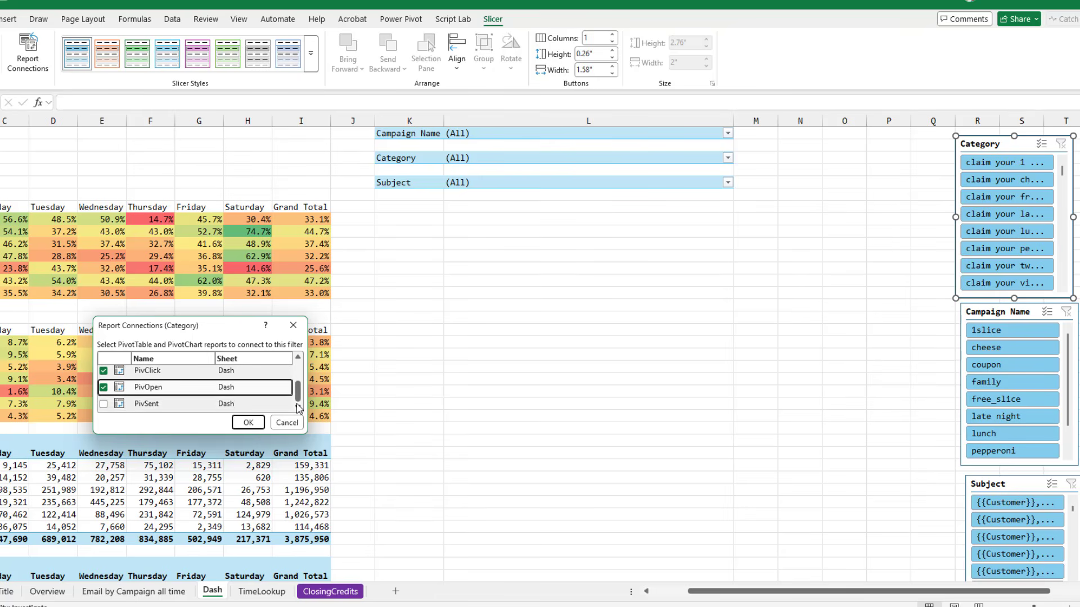
{"action": "left_click", "coordinate": [104, 404]}
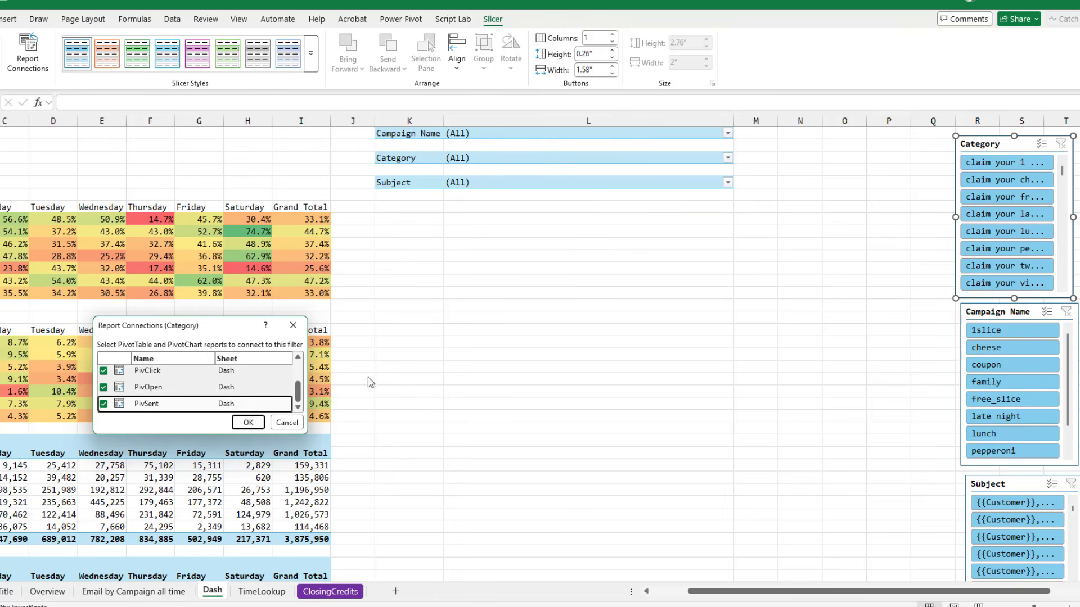
{"action": "left_click", "coordinate": [248, 422]}
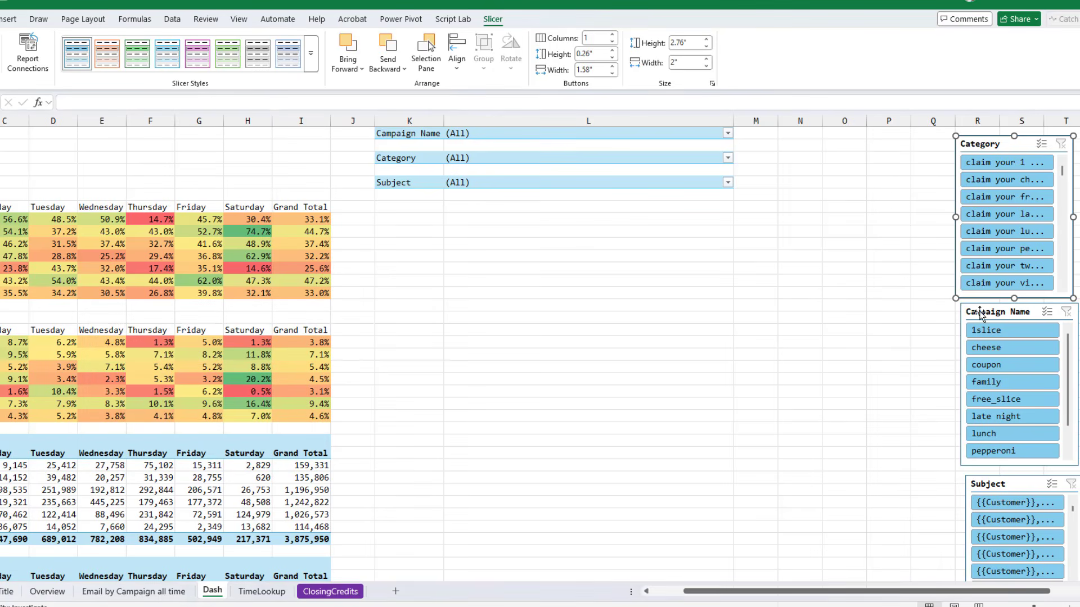
Connect the Campaign Name slicer to FilterCategory, FilterSubject, PivClick, PivOpen and PivSent PivotTables
{"action": "left_click", "coordinate": [980, 315]}
{"action": "left_click", "coordinate": [32, 66]}
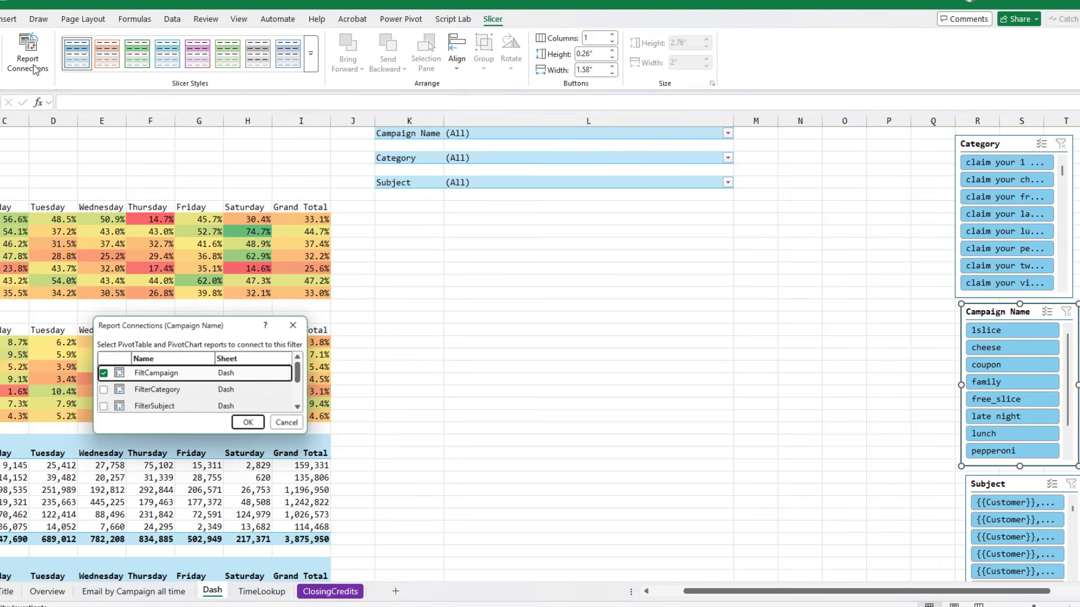
{"action": "left_click", "coordinate": [103, 389]}
{"action": "left_click", "coordinate": [104, 407]}
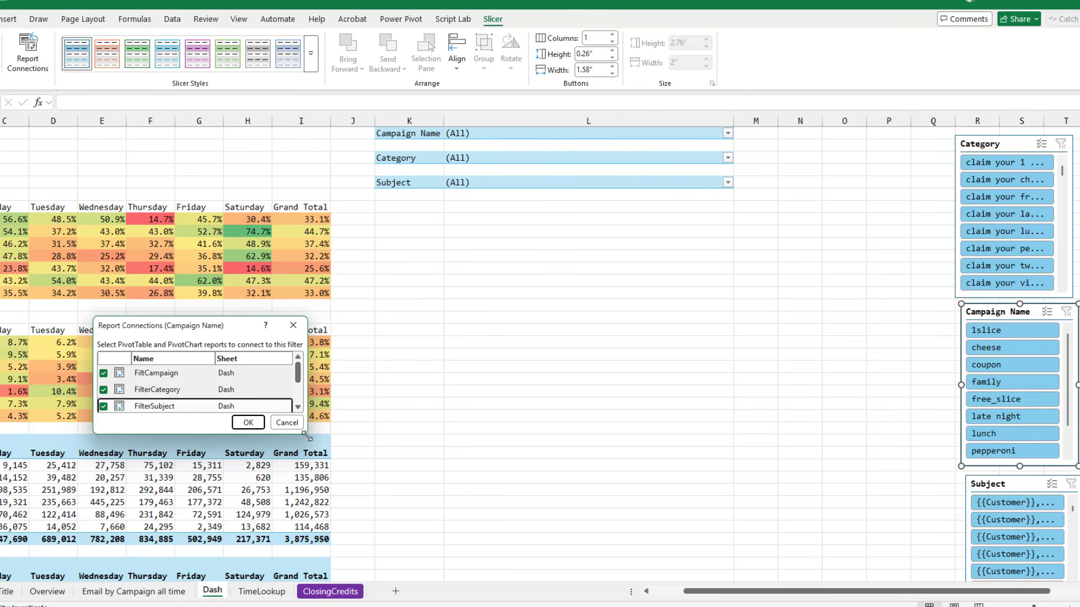
{"action": "left_click_drag", "start_coordinate": [307, 436], "coordinate": [546, 517]}
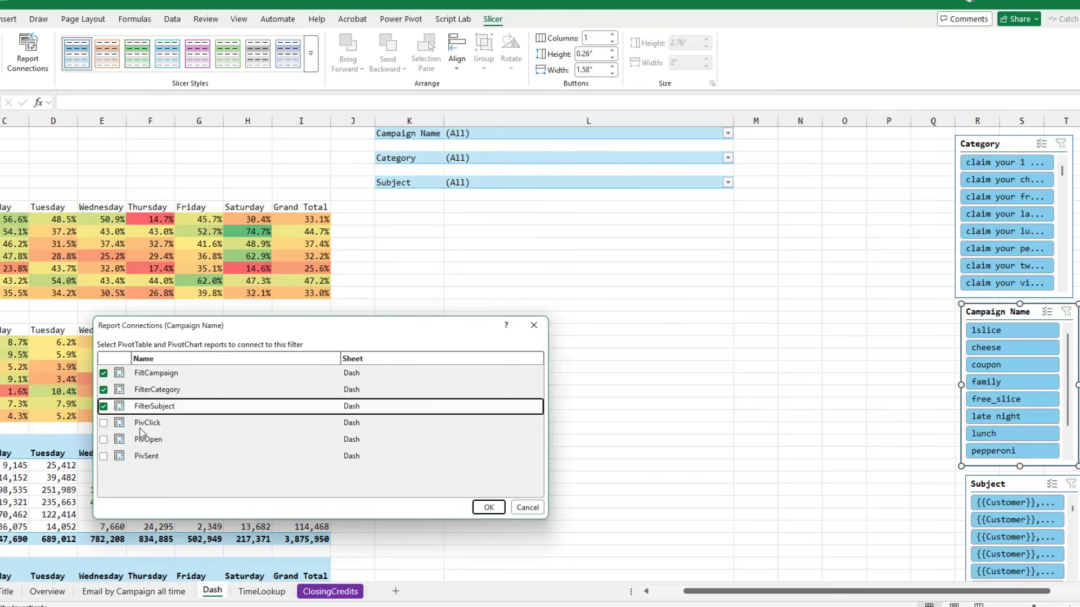
{"action": "left_click", "coordinate": [104, 423]}
{"action": "left_click", "coordinate": [104, 439]}
{"action": "left_click", "coordinate": [104, 456]}
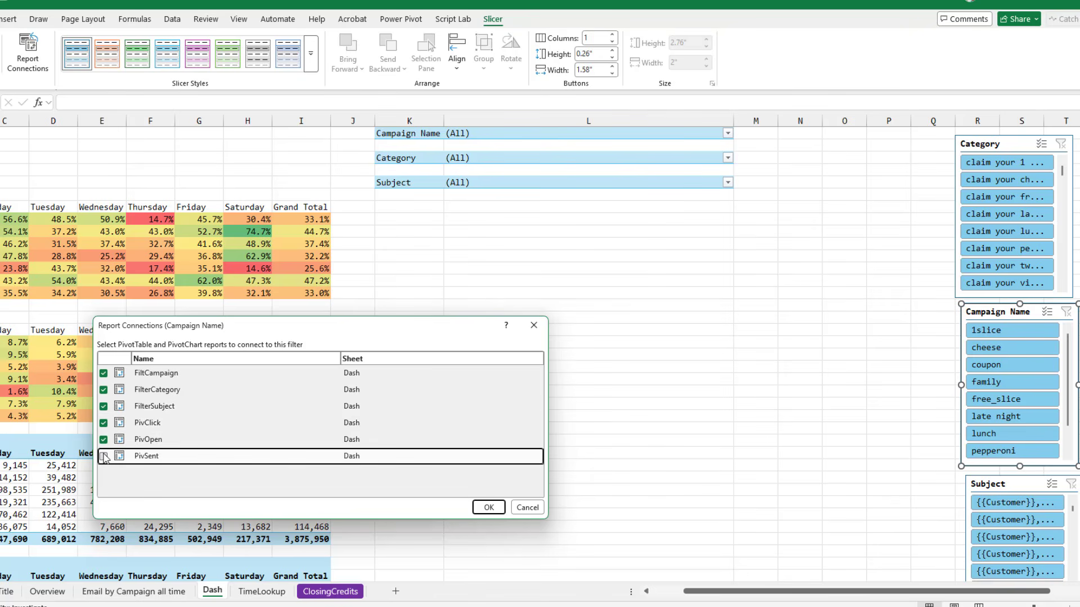
{"action": "left_click", "coordinate": [488, 508]}
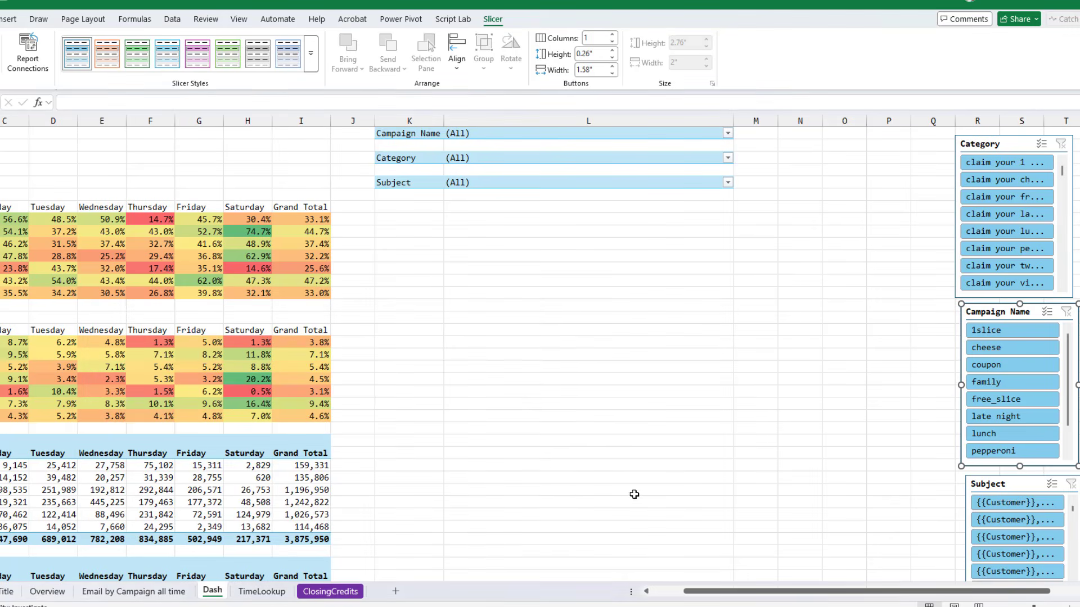
Connect the Subject slicer to FilterCategory, FilterSubject, PivClick, PivOpen and PivSent PivotTables
{"action": "left_click", "coordinate": [990, 485]}
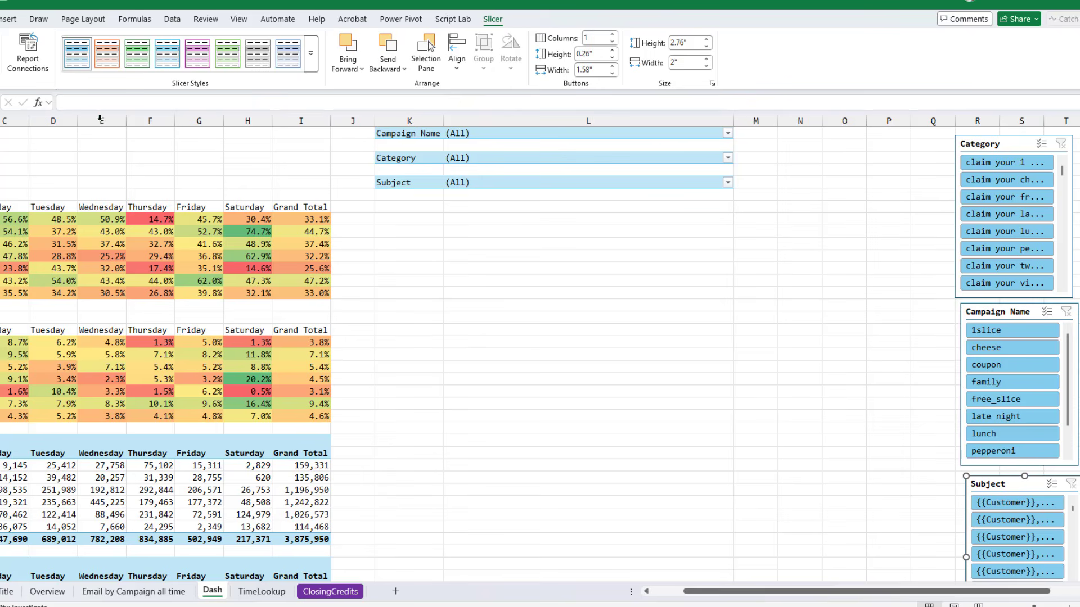
{"action": "left_click", "coordinate": [29, 61]}
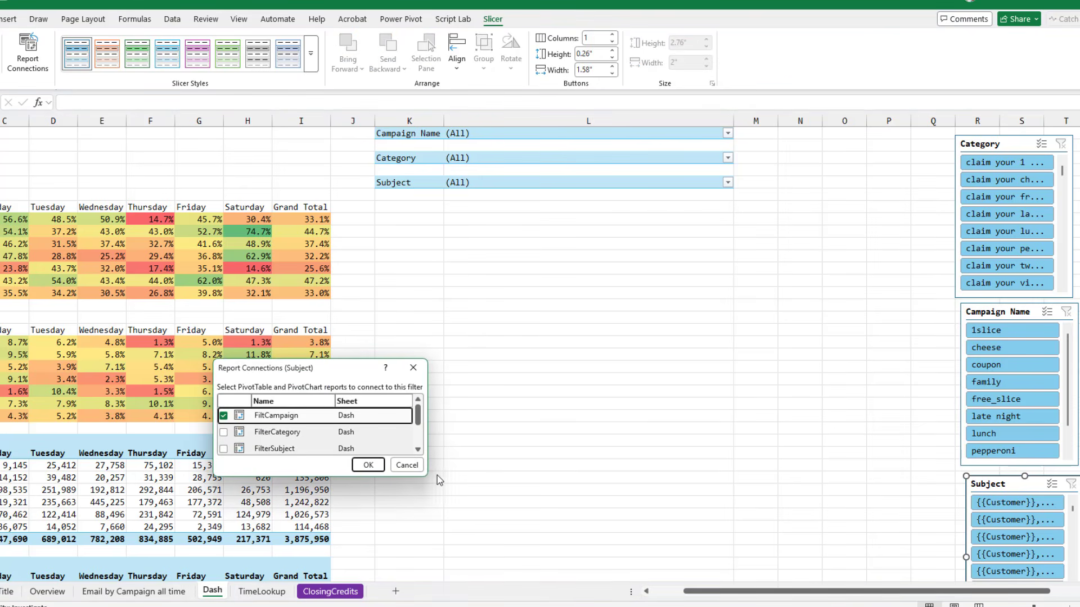
{"action": "left_click_drag", "start_coordinate": [426, 477], "coordinate": [685, 536]}
{"action": "left_click", "coordinate": [223, 432]}
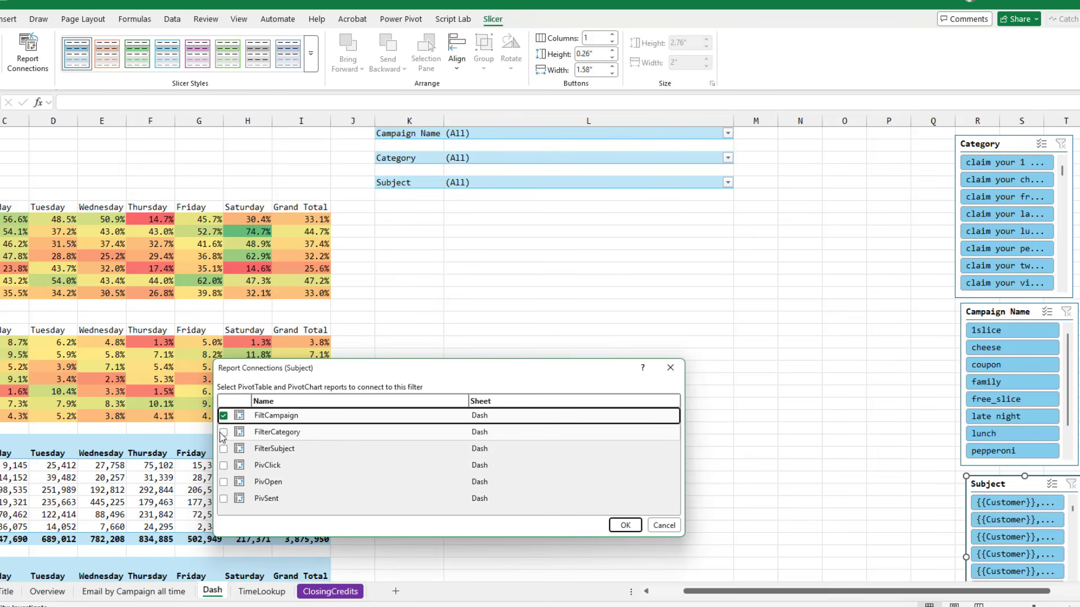
{"action": "left_click", "coordinate": [223, 432]}
{"action": "left_click", "coordinate": [223, 449]}
{"action": "left_click", "coordinate": [223, 465]}
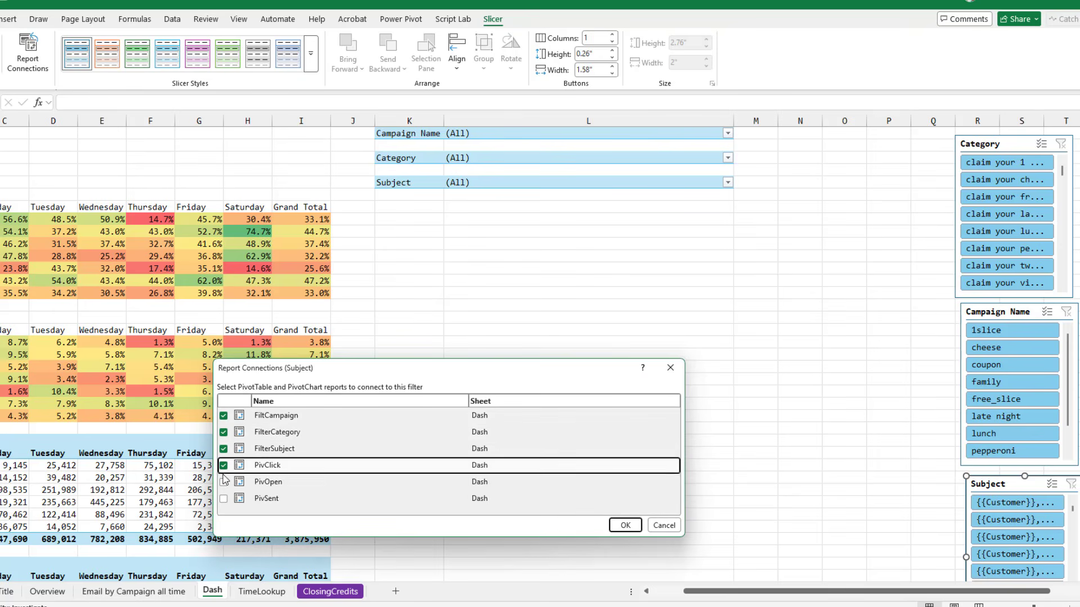
{"action": "left_click", "coordinate": [223, 482]}
{"action": "left_click", "coordinate": [224, 499]}
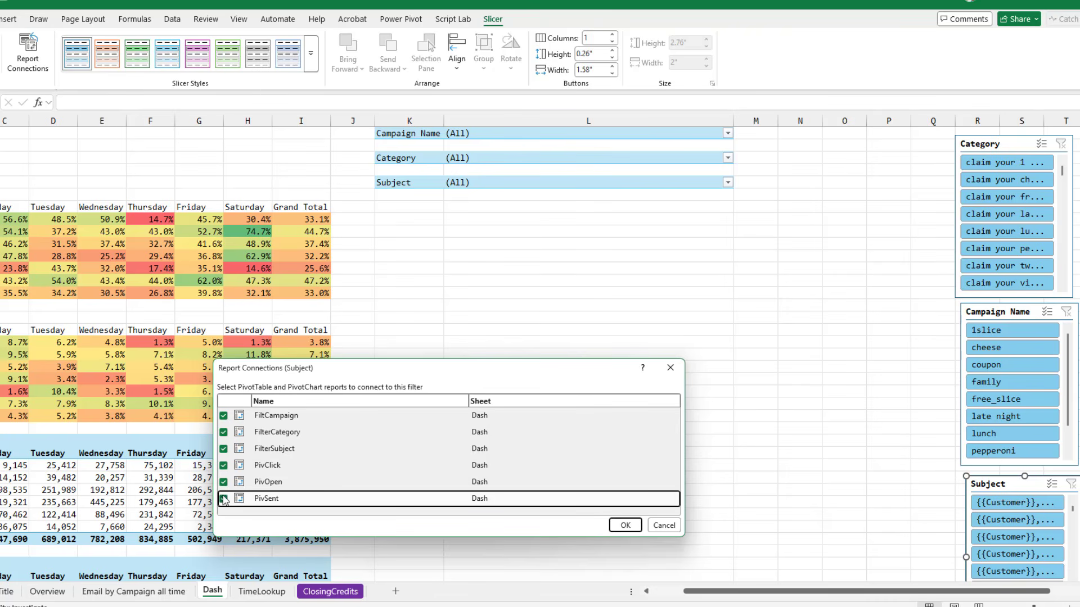
{"action": "left_click", "coordinate": [625, 527]}
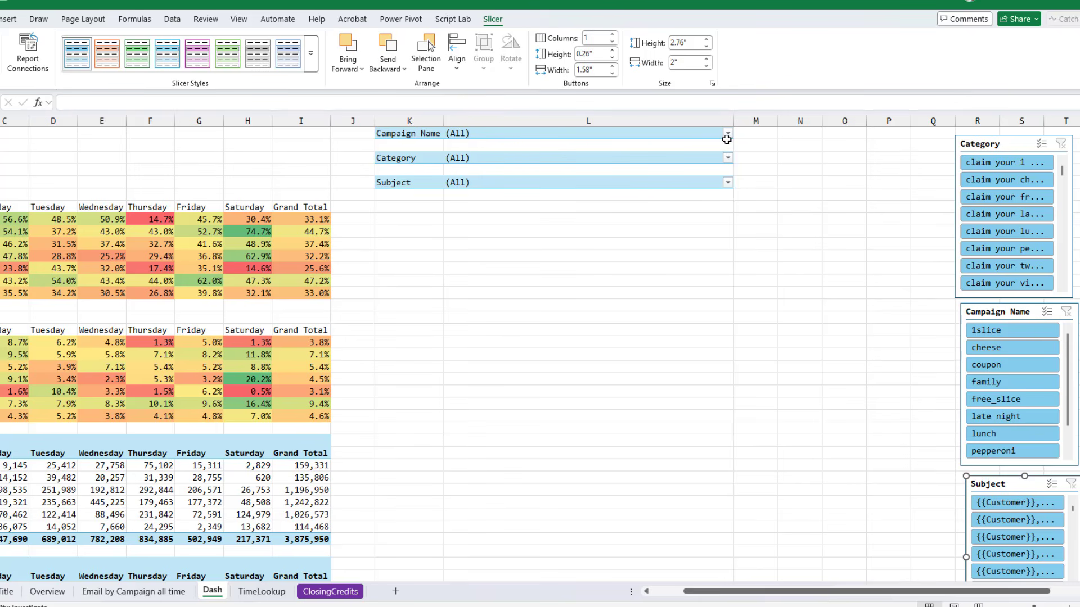
{"action": "left_click", "coordinate": [727, 182]}
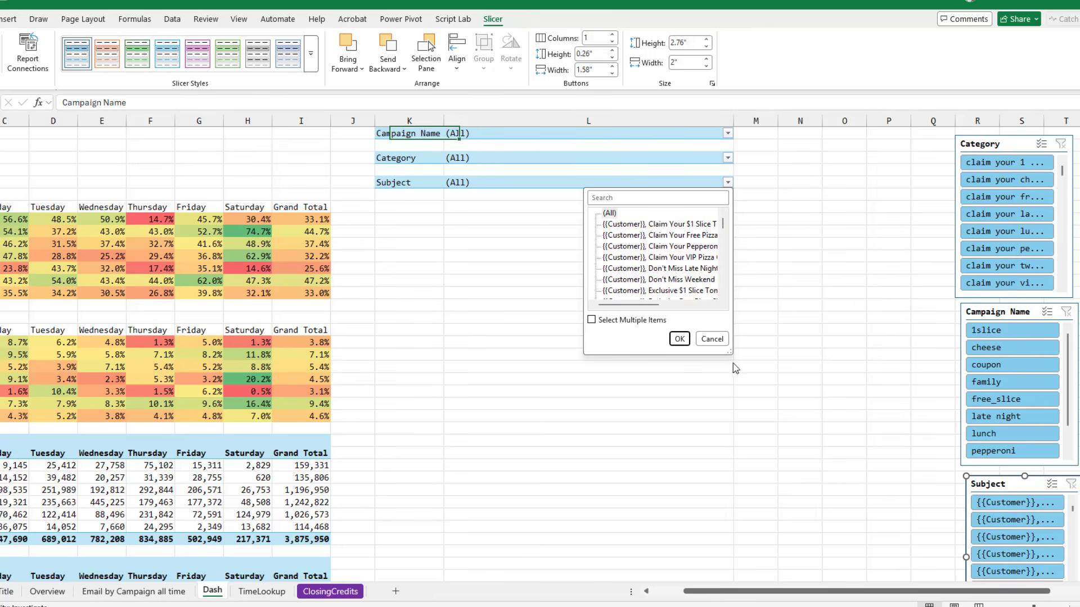
{"action": "left_click_drag", "start_coordinate": [732, 355], "coordinate": [916, 500]}
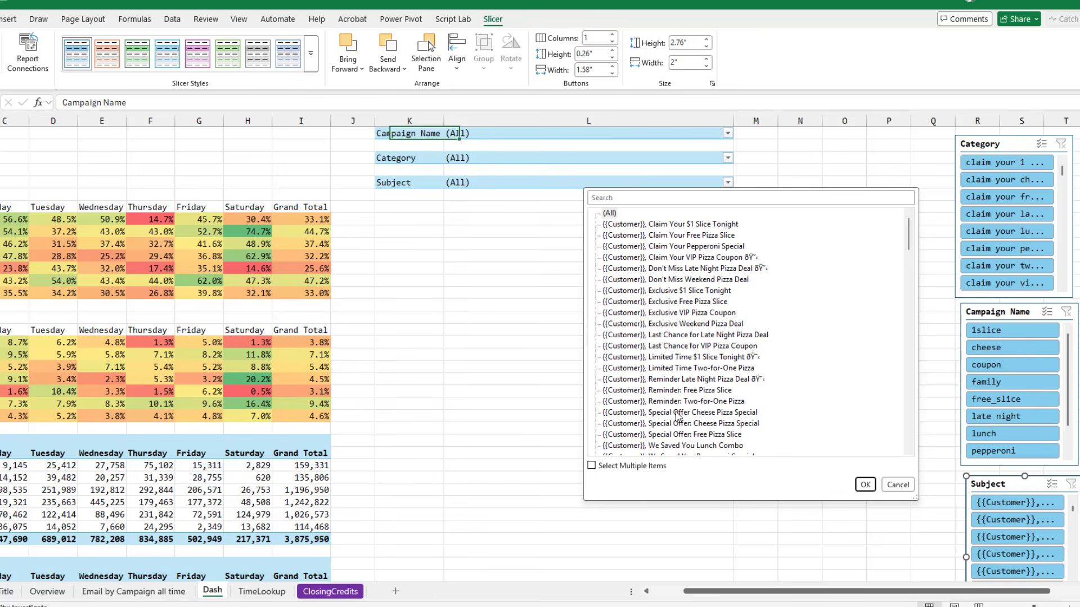
{"action": "left_click", "coordinate": [898, 485]}
Filter the Category filter PivotTable to "special offer cheese pizza special"
{"action": "left_click", "coordinate": [513, 158]}
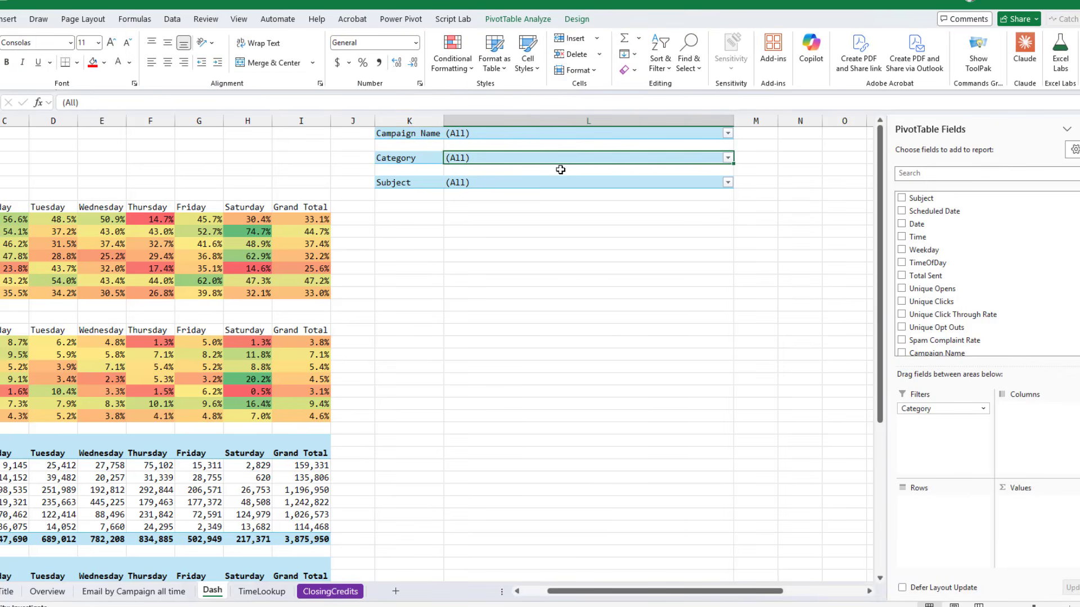
{"action": "left_click", "coordinate": [728, 160]}
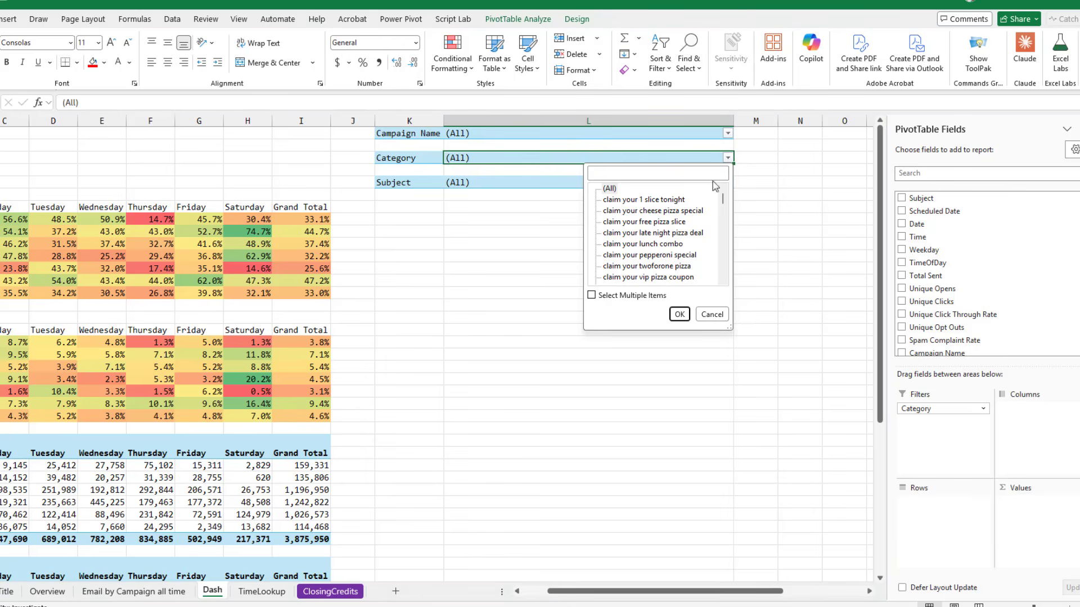
{"action": "left_click_drag", "start_coordinate": [728, 329], "coordinate": [874, 511]}
{"action": "scroll", "coordinate": [788, 368], "scroll_direction": "down", "scroll_amount": 7}
{"action": "scroll", "coordinate": [788, 368], "scroll_direction": "down", "scroll_amount": 12}
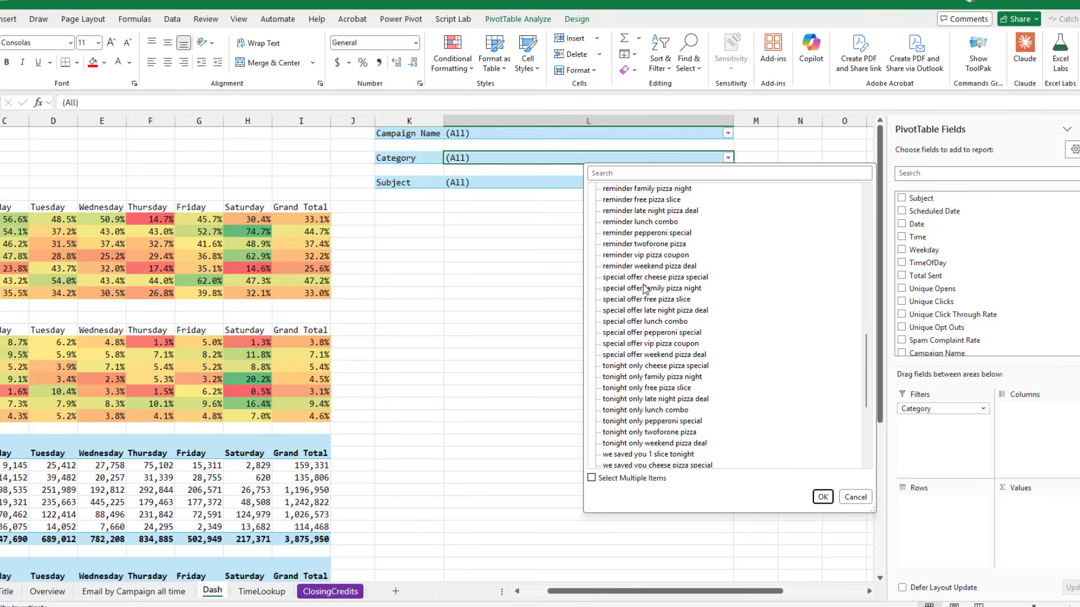
{"action": "left_click", "coordinate": [633, 278]}
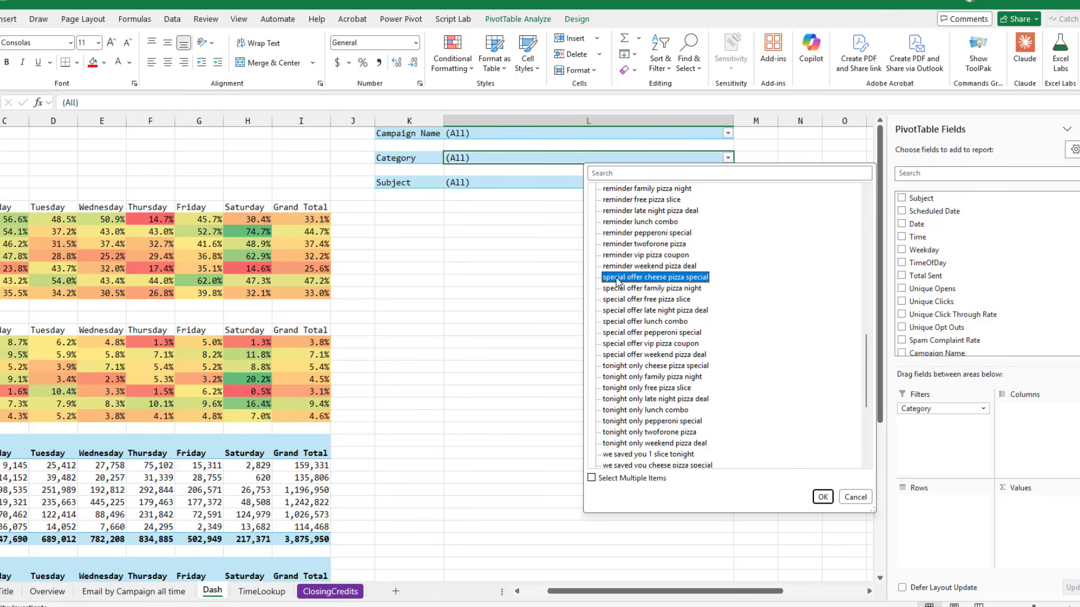
{"action": "left_click", "coordinate": [823, 498]}
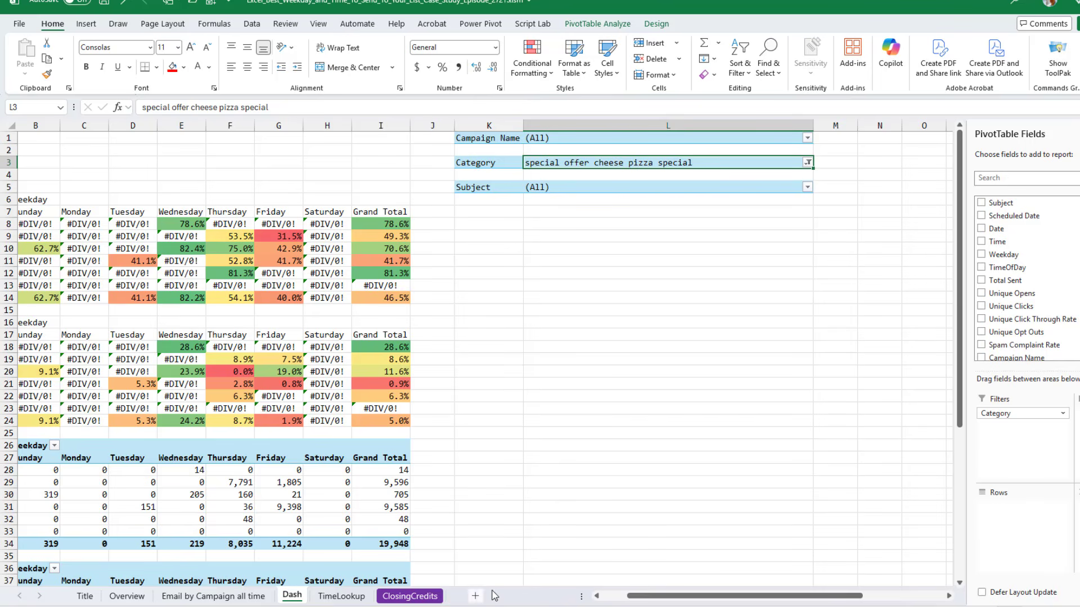
Wrap the Sunday 12-6 AM open-rate formula in IFERROR as =IFERROR(B38/B28,"") to show blanks instead of errors
{"action": "left_click", "coordinate": [602, 598]}
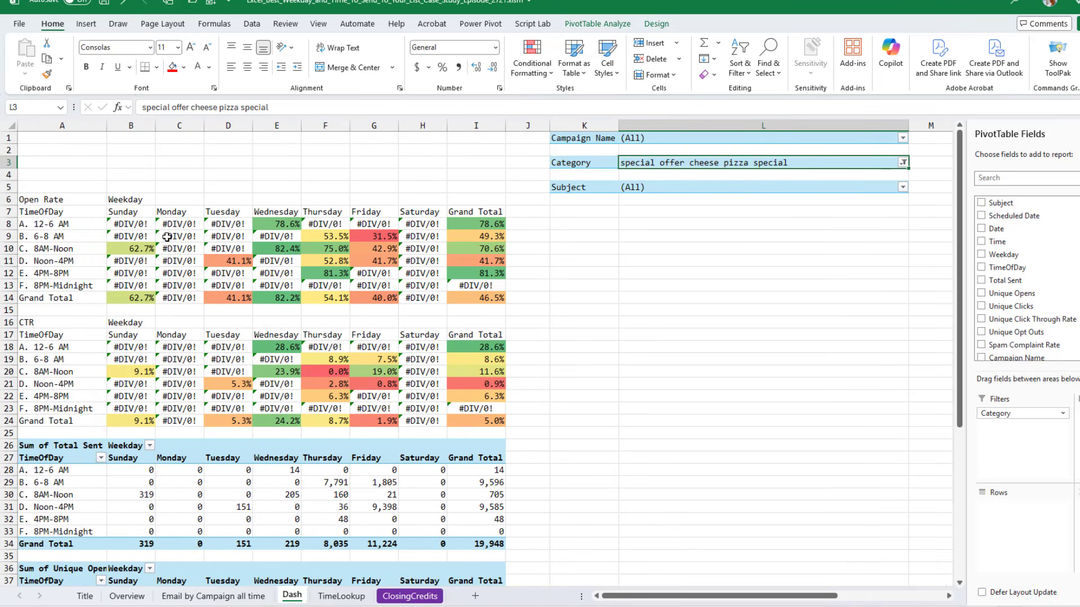
{"action": "left_click", "coordinate": [135, 223]}
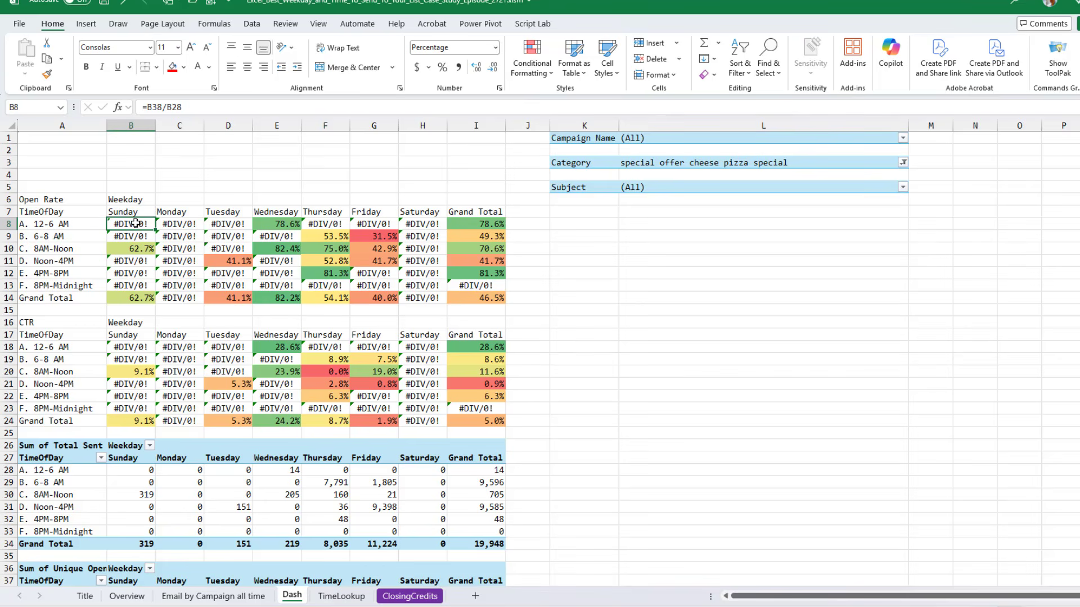
{"action": "left_click", "coordinate": [154, 107]}
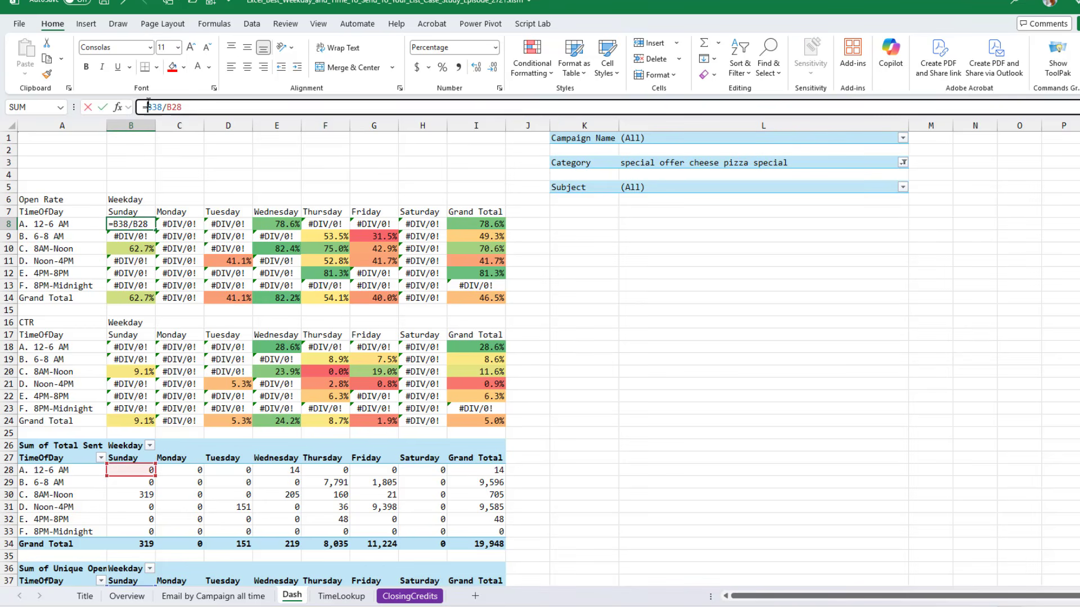
{"action": "type", "text": "IFERRO"}
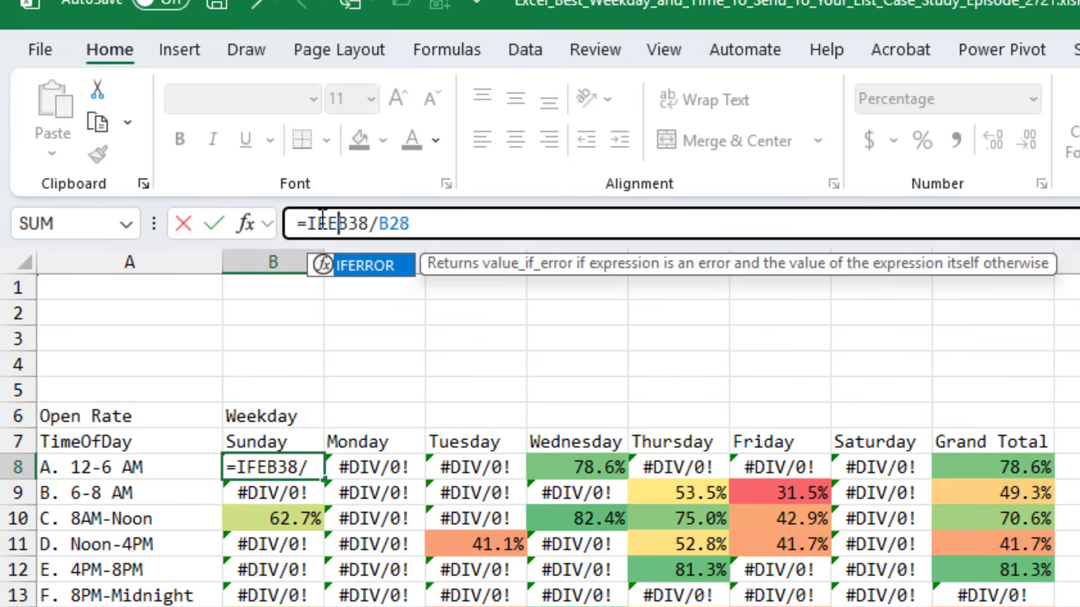
{"action": "type", "text": "R"}
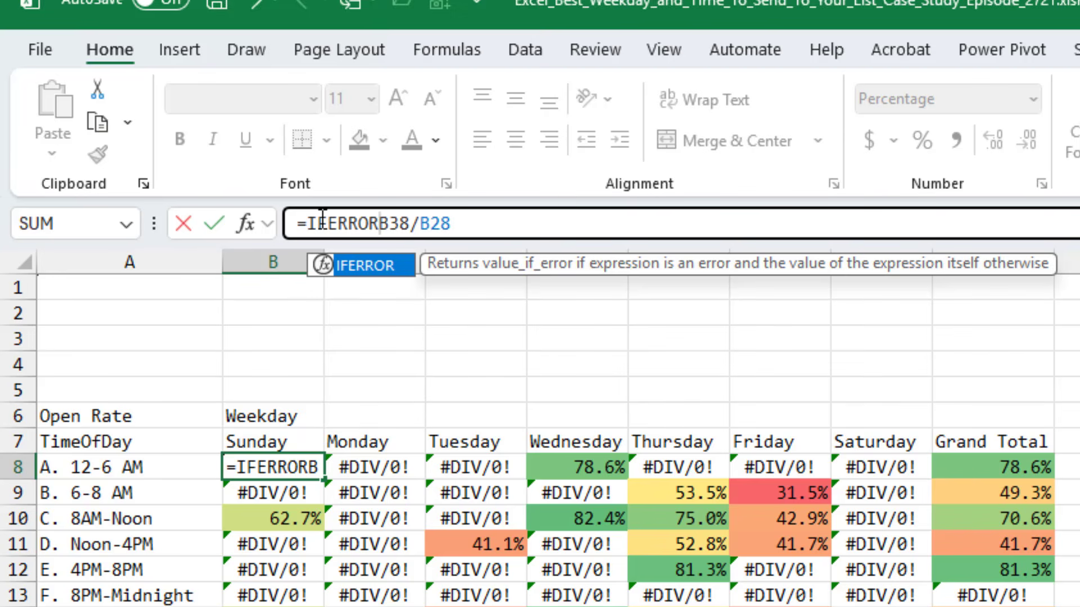
{"action": "type", "text": "("}
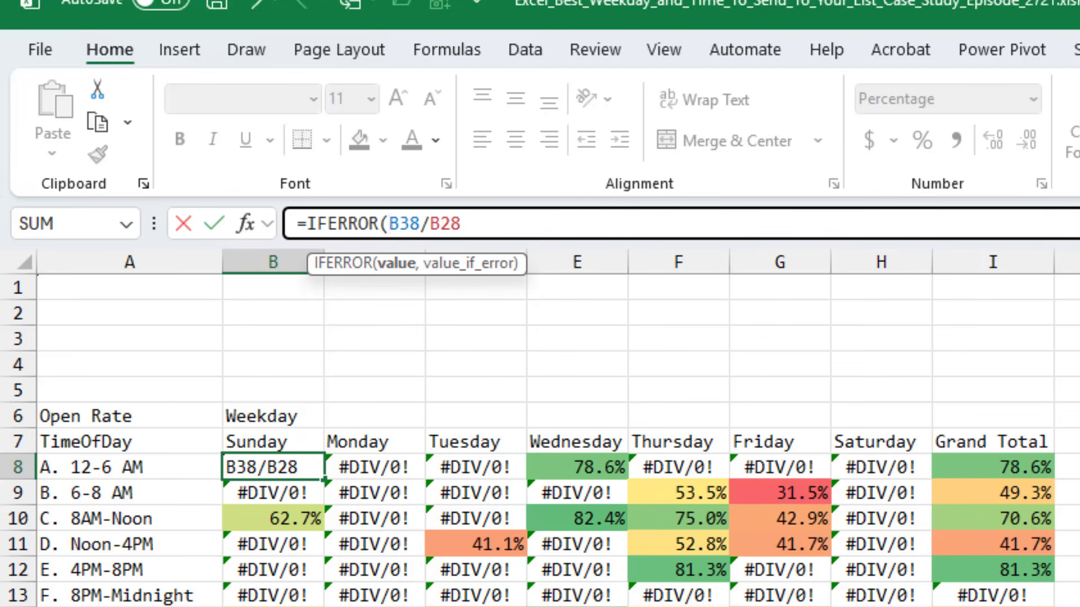
{"action": "left_click", "coordinate": [569, 219]}
{"action": "type", "text": ".\"\""}
{"action": "key", "text": "BackSpace"}
{"action": "key", "text": "BackSpace"}
{"action": "key", "text": "BackSpace"}
{"action": "type", "text": ","}
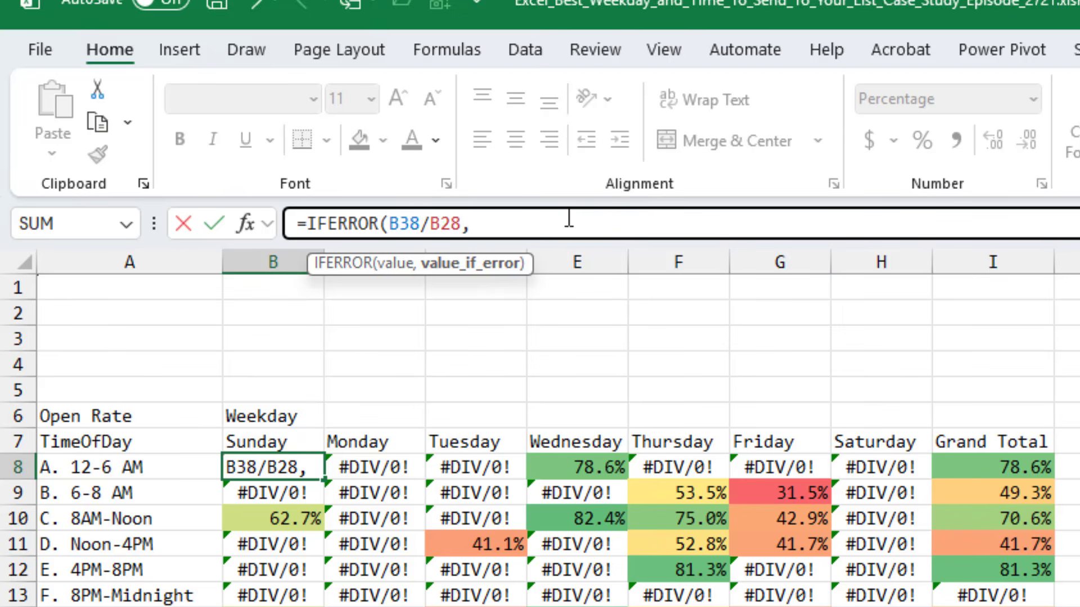
{"action": "type", "text": "\"\""}
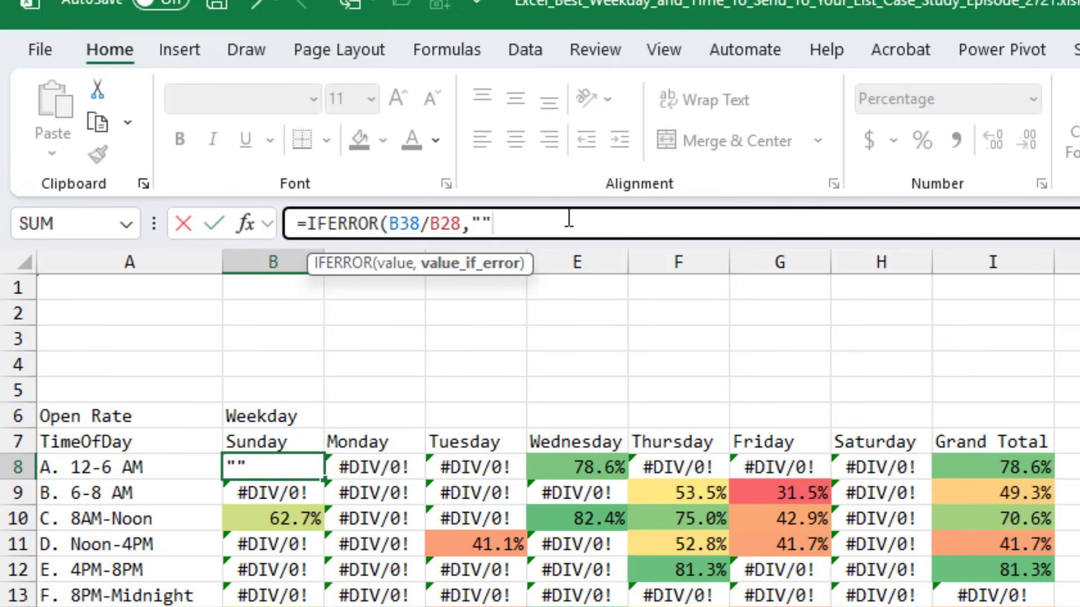
{"action": "type", "text": ")"}
{"action": "key", "text": "Return"}
{"action": "key", "text": "Up"}
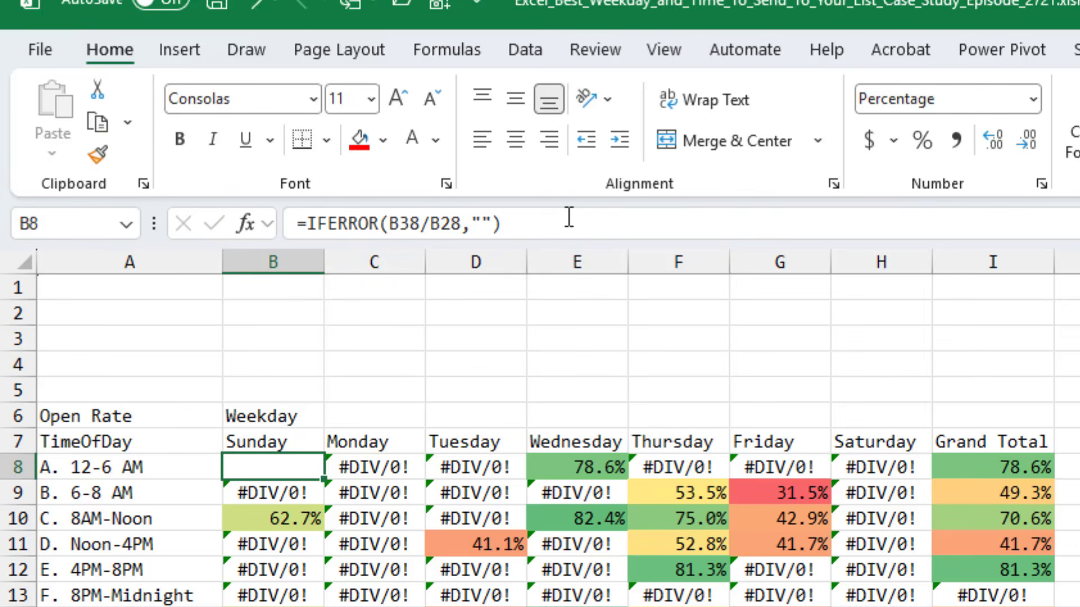
Copy the IFERROR open-rate formula and paste it as formulas across the whole Open Rate table
{"action": "key", "text": "ctrl+c"}
{"action": "key", "text": "ctrl+shift+Down"}
{"action": "key", "text": "ctrl+shift+Right"}
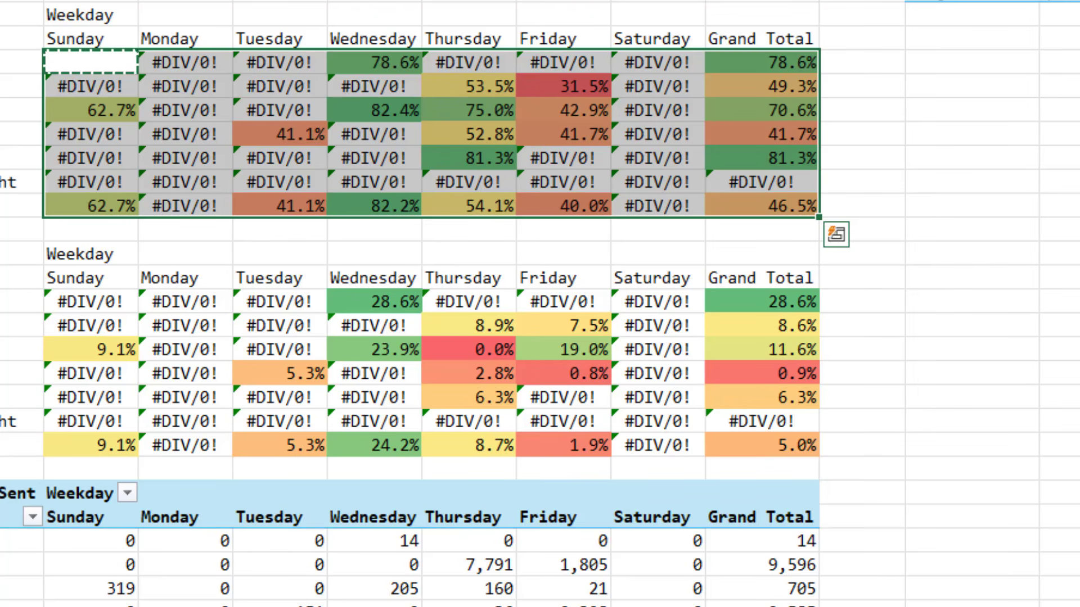
{"action": "key", "text": "ctrl+alt+v"}
{"action": "key", "text": "f"}
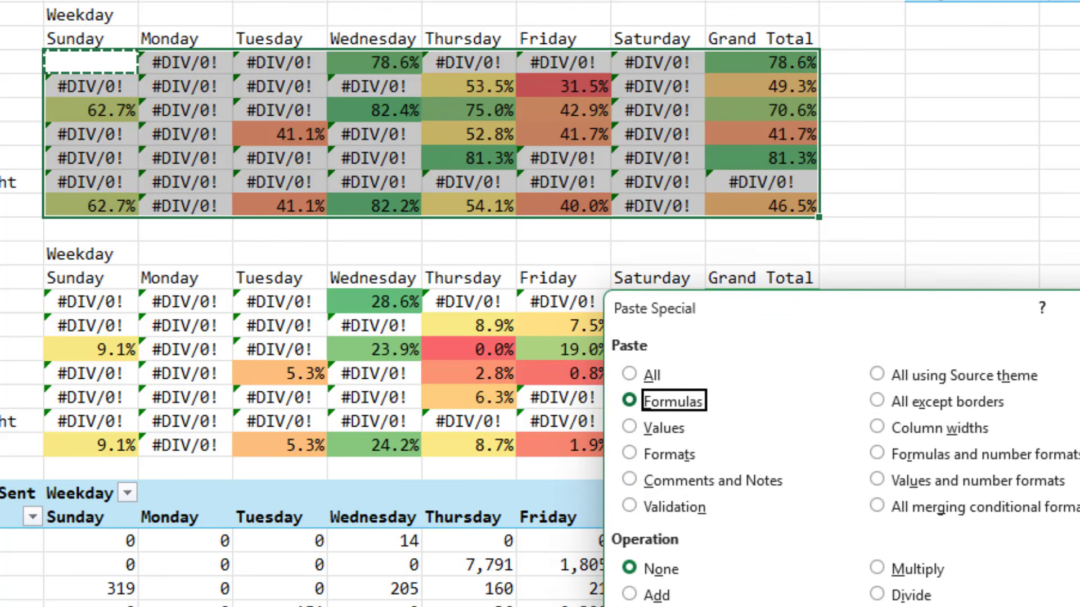
{"action": "key", "text": "Return"}
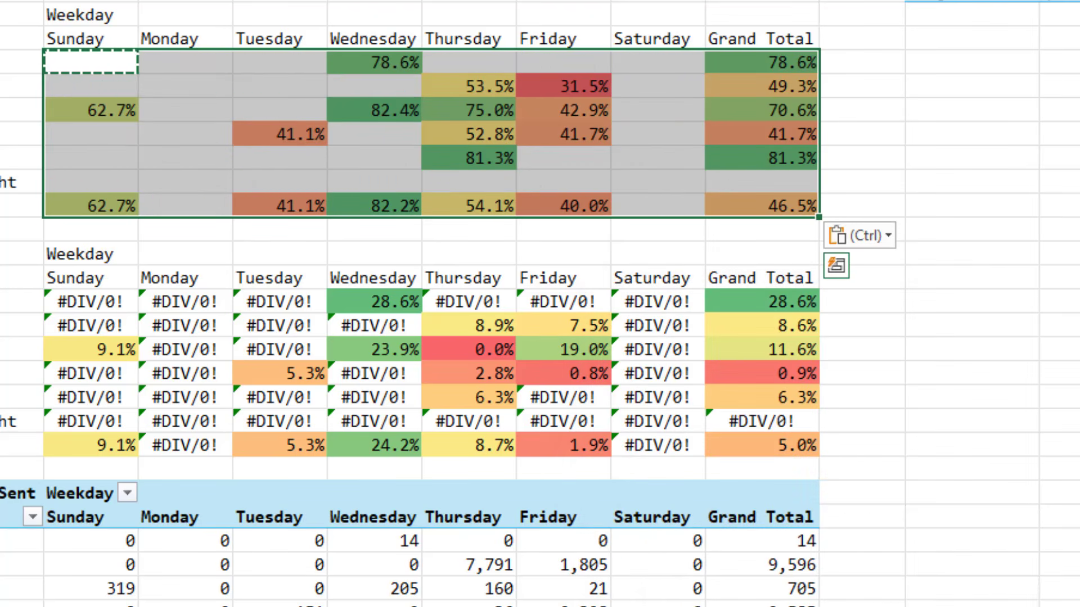
Wrap the Sunday 12-6 AM CTR formula in IFERROR as =IFERROR(B48/B28,"")
{"action": "key", "text": "Down"}
{"action": "key", "text": "Down"}
{"action": "key", "text": "Down"}
{"action": "key", "text": "Down"}
{"action": "key", "text": "Down"}
{"action": "key", "text": "Down"}
{"action": "key", "text": "Down"}
{"action": "key", "text": "Down"}
{"action": "key", "text": "Down"}
{"action": "key", "text": "Down"}
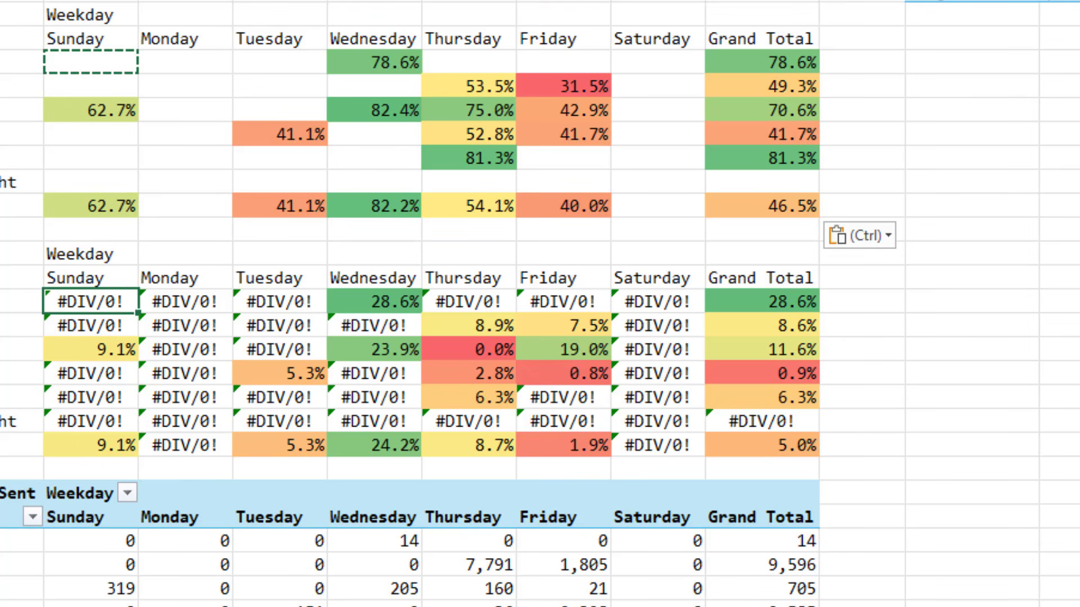
{"action": "key", "text": "F2"}
{"action": "type", "text": "IFERRO"}
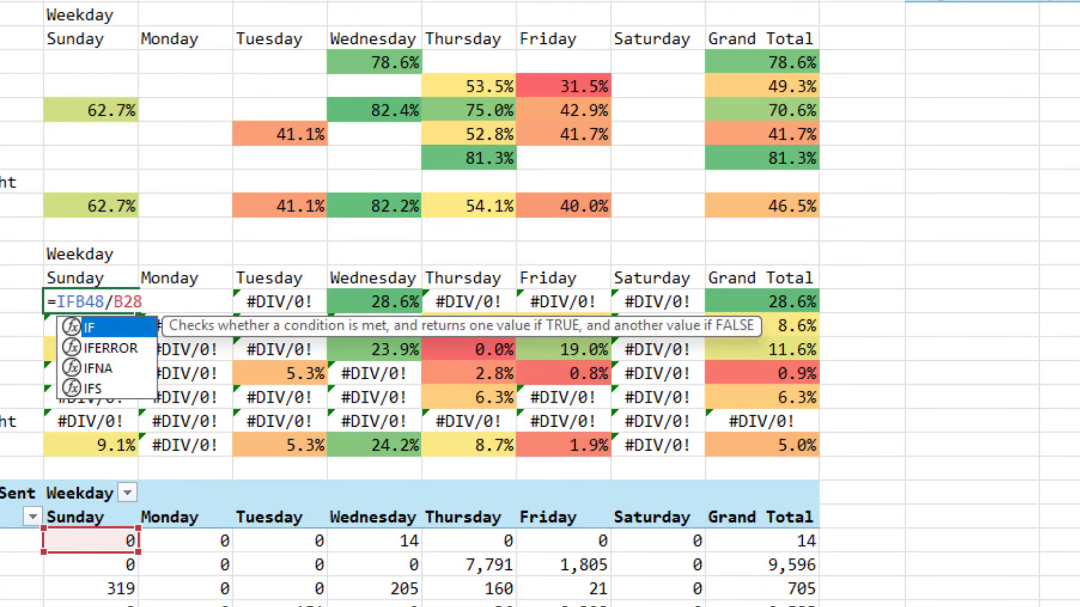
{"action": "type", "text": "R(B48/B28"}
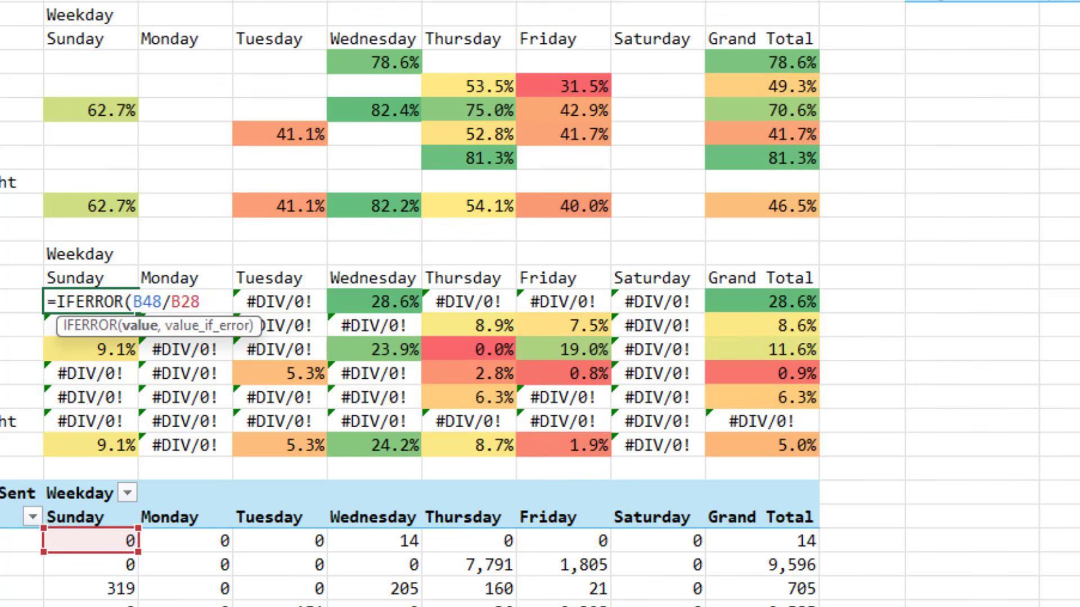
{"action": "type", "text": ",\"\")"}
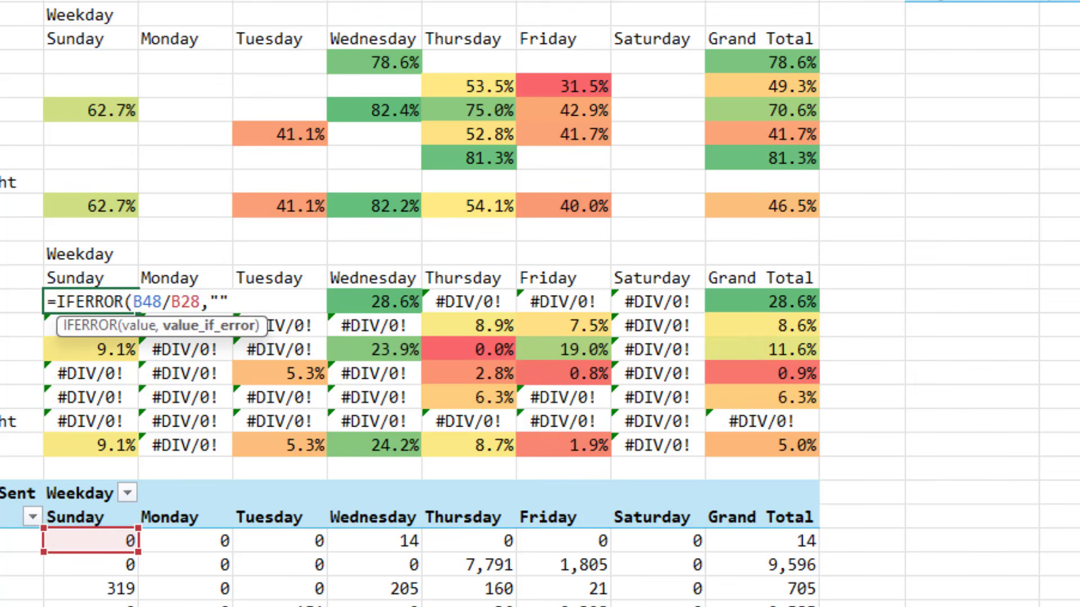
{"action": "key", "text": "ctrl+Return"}
Copy the IFERROR CTR formula and paste it as formulas across the whole CTR table
{"action": "key", "text": "ctrl+c"}
{"action": "key", "text": "ctrl+shift+Right"}
{"action": "key", "text": "ctrl+shift+Down"}
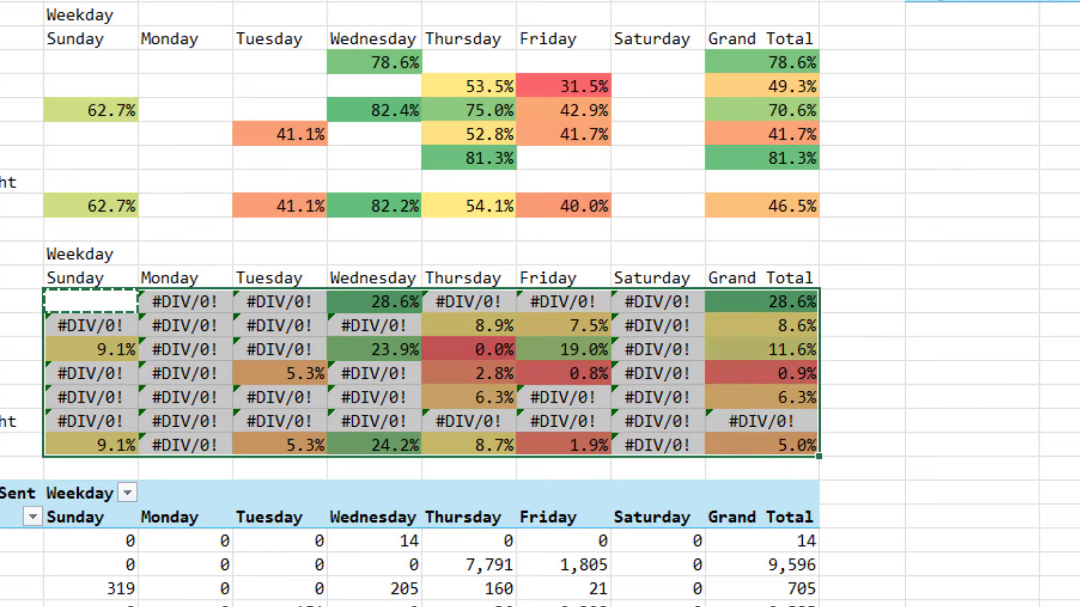
{"action": "key", "text": "ctrl+alt+v"}
{"action": "key", "text": "f"}
{"action": "key", "text": "Return"}
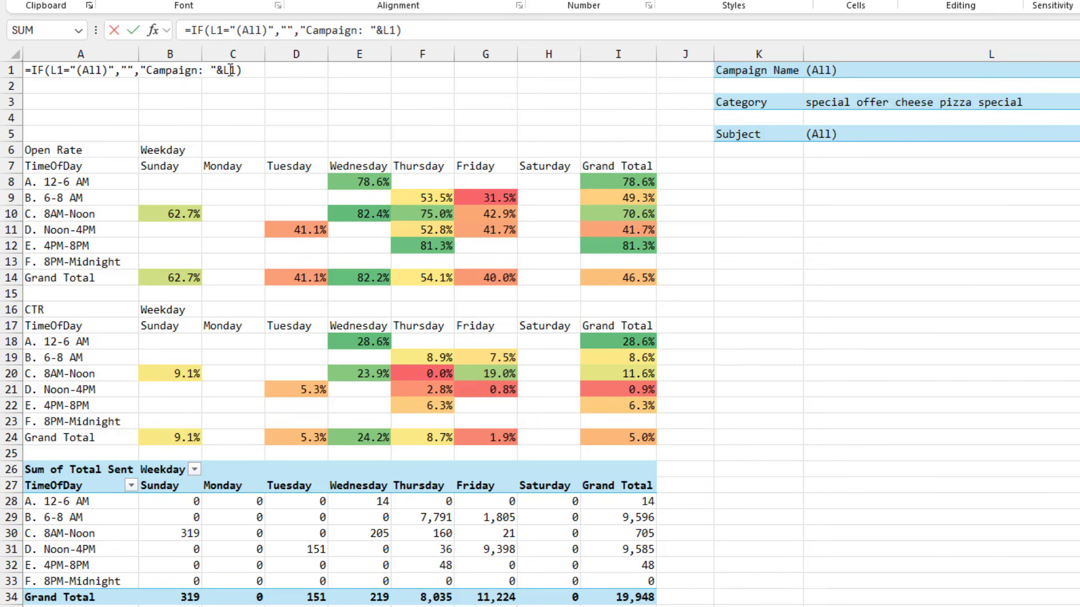
Append a copy of the campaign IF clause to the A1 title formula and change it to show "Category: " with L3
{"action": "left_click", "coordinate": [252, 70]}
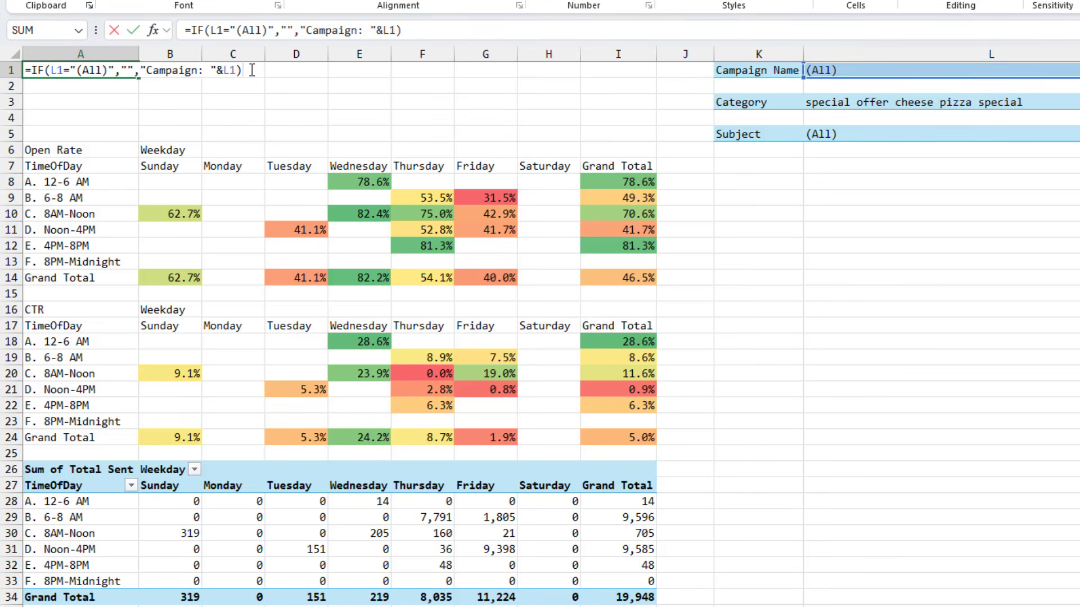
{"action": "left_click_drag", "start_coordinate": [250, 71], "coordinate": [36, 75]}
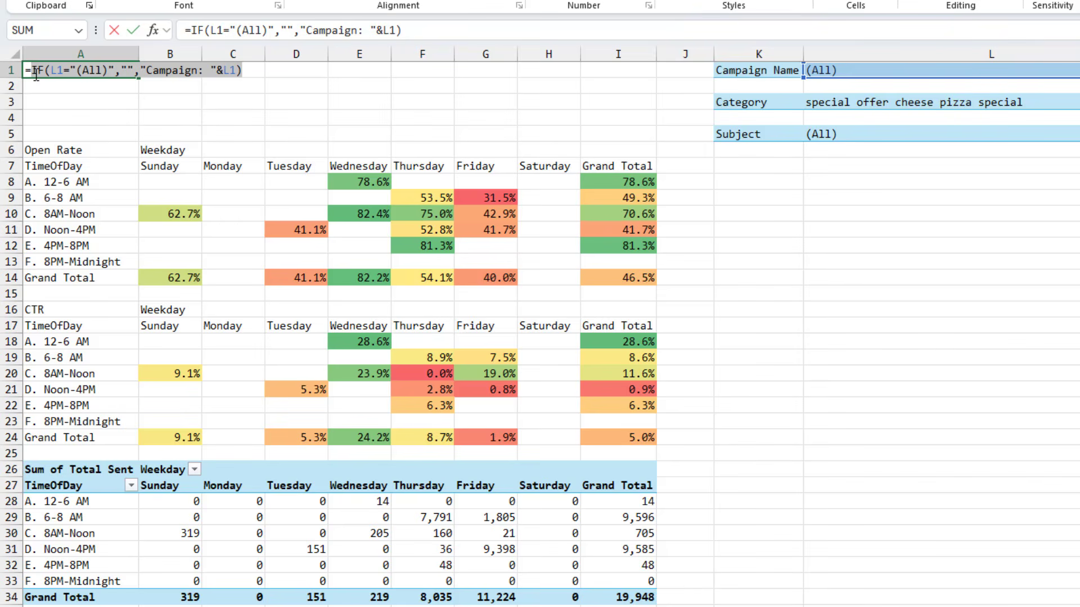
{"action": "left_click", "coordinate": [256, 70]}
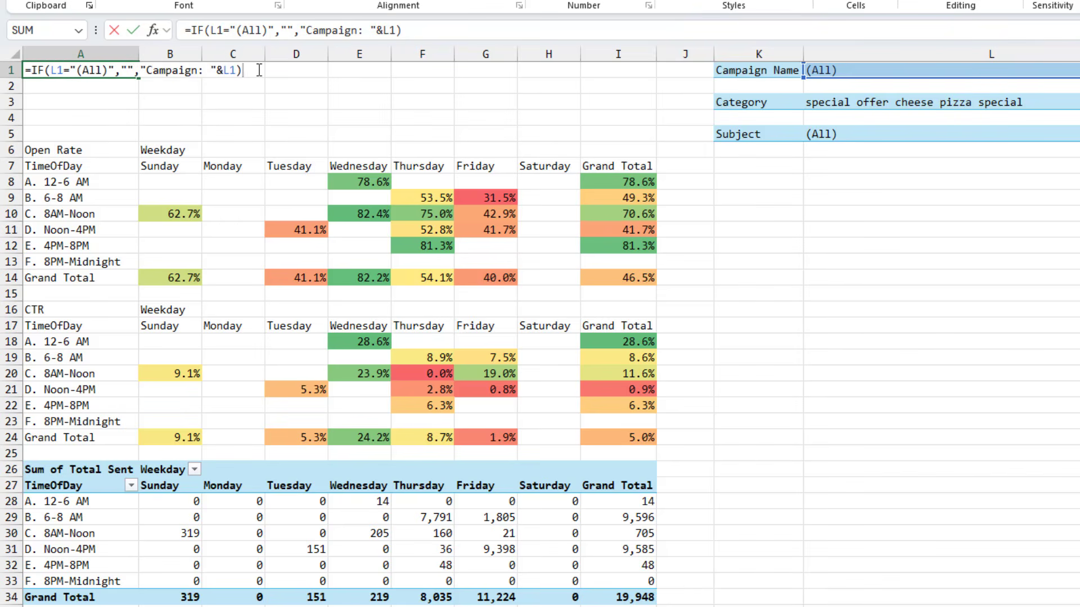
{"action": "type", "text": "&"}
{"action": "key", "text": "ctrl+v"}
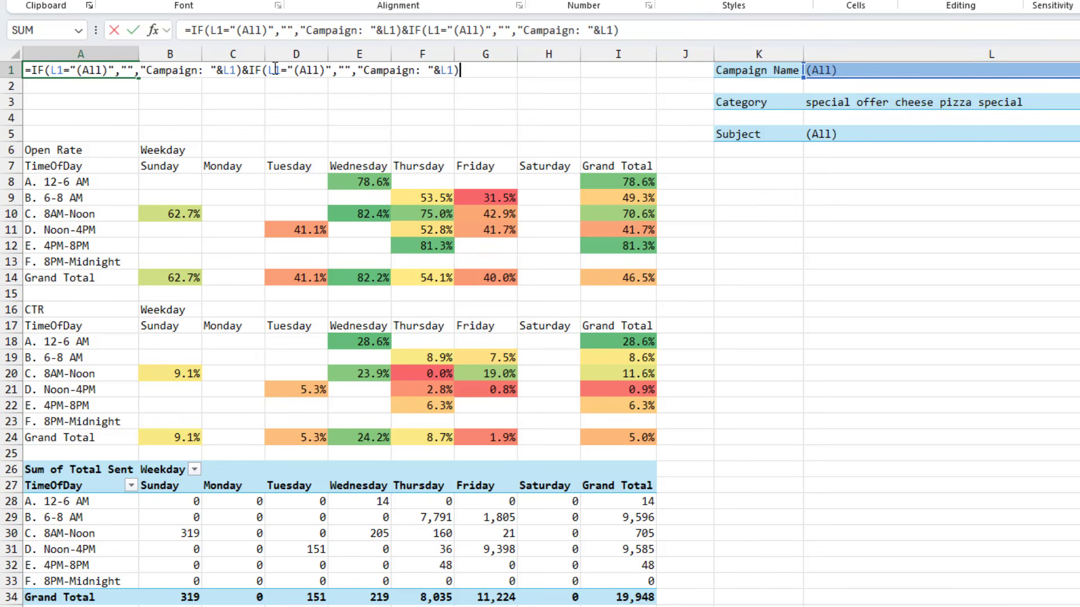
{"action": "left_click", "coordinate": [292, 70]}
{"action": "key", "text": "BackSpace"}
{"action": "type", "text": "3"}
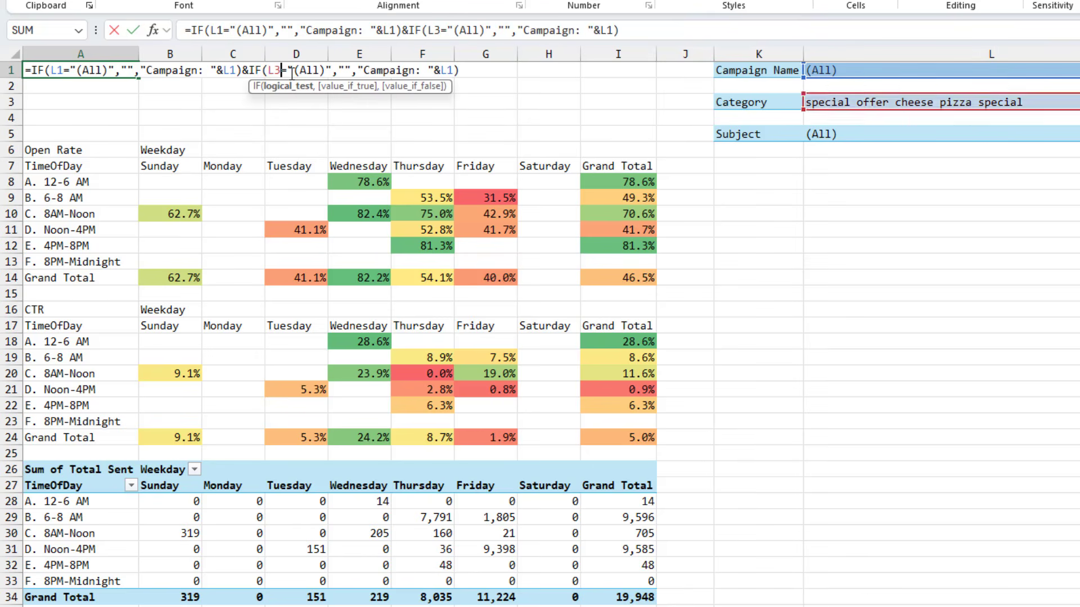
{"action": "left_click", "coordinate": [385, 70]}
{"action": "key", "text": "BackSpace"}
{"action": "type", "text": "tegory"}
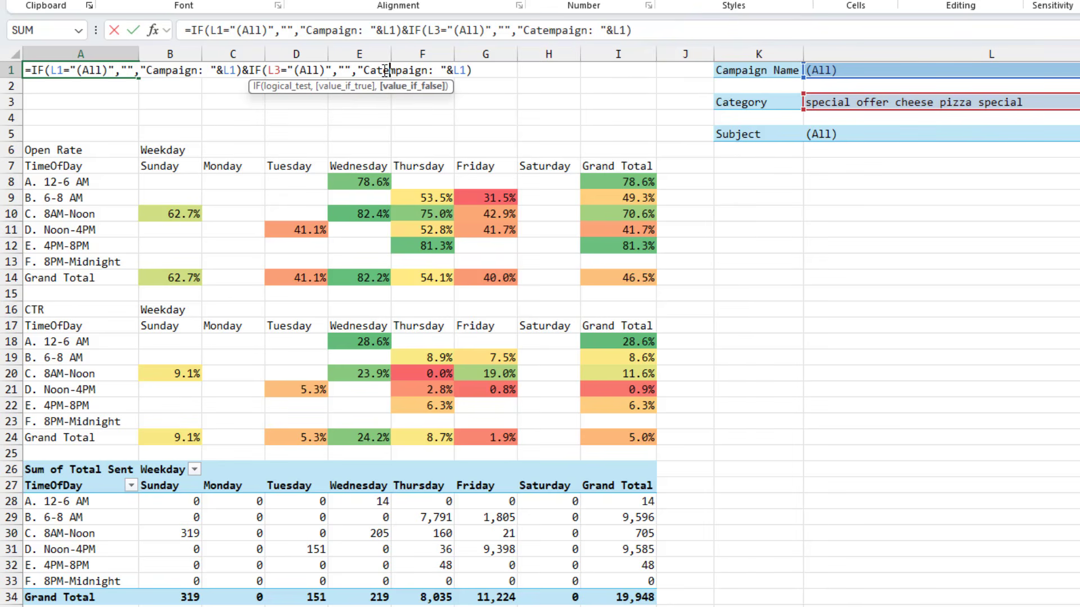
{"action": "key", "text": "Delete"}
{"action": "key", "text": "Delete"}
{"action": "key", "text": "Delete"}
{"action": "key", "text": "Delete"}
{"action": "key", "text": "Delete"}
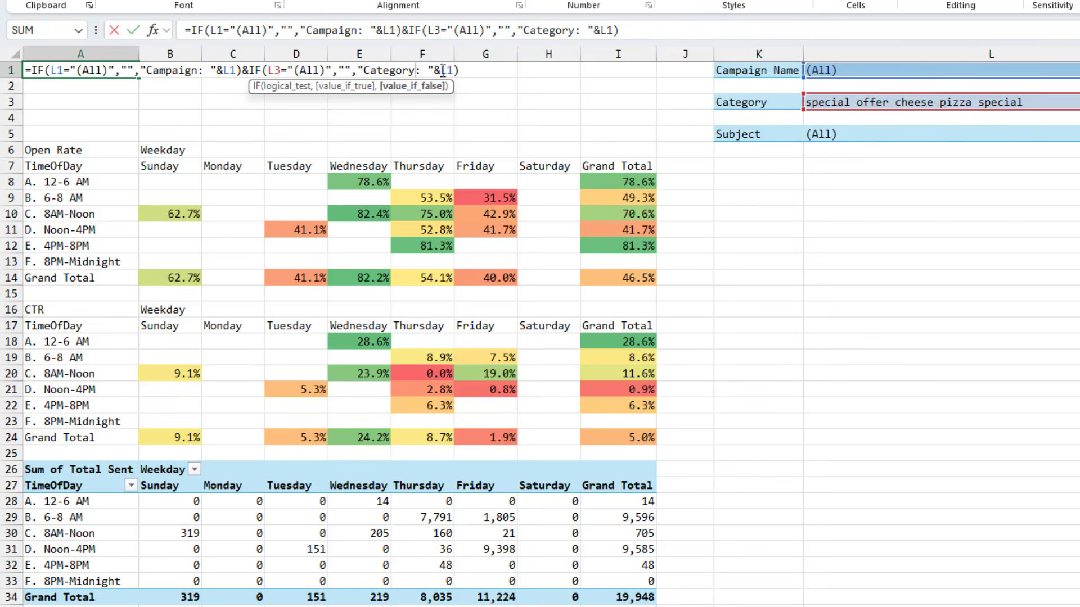
{"action": "type", "text": "3"}
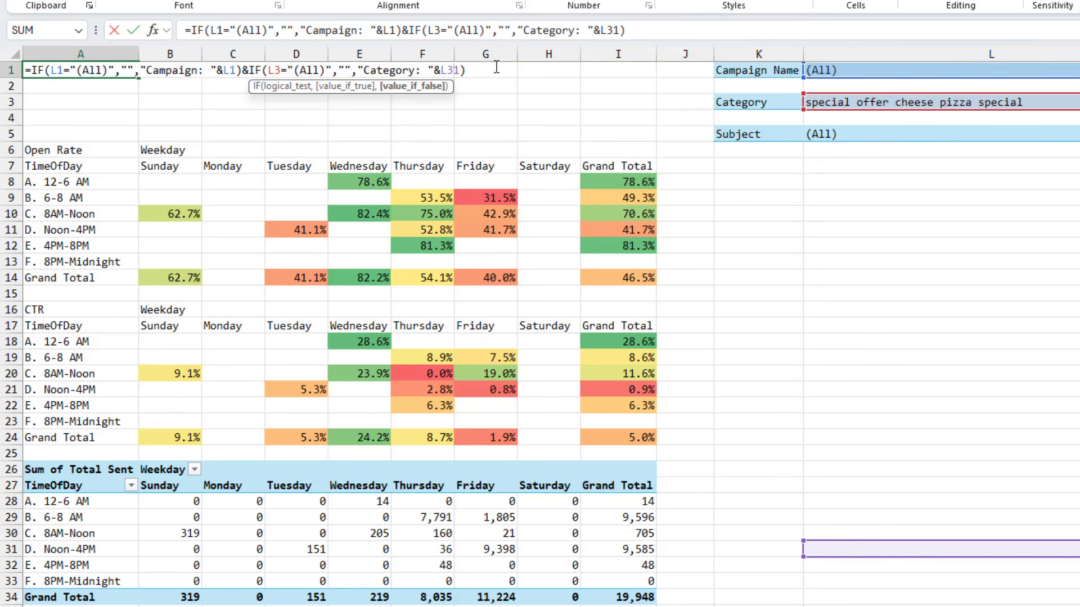
{"action": "key", "text": "Delete"}
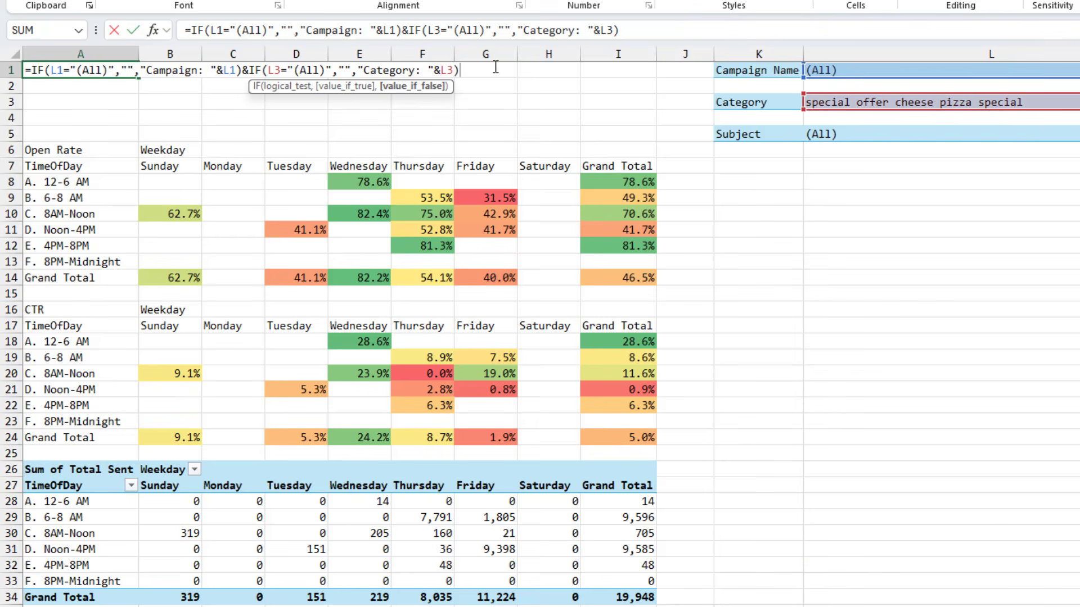
Append another IF clause to the A1 title formula showing "Subject: " with L5 unless it is (All), and commit it
{"action": "key", "text": "End"}
{"action": "type", "text": "&"}
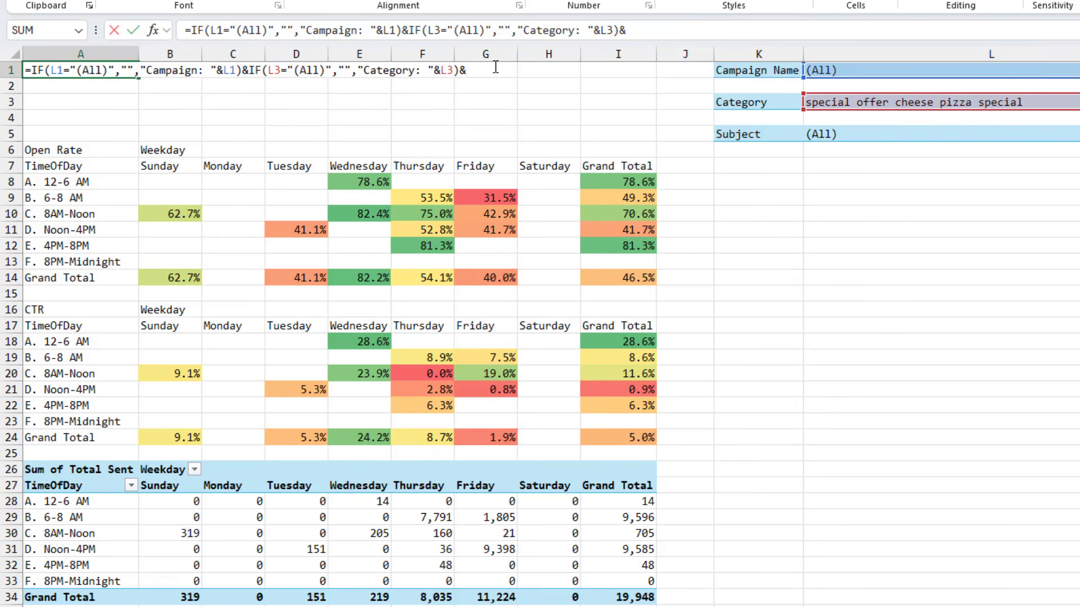
{"action": "key", "text": "ctrl+v"}
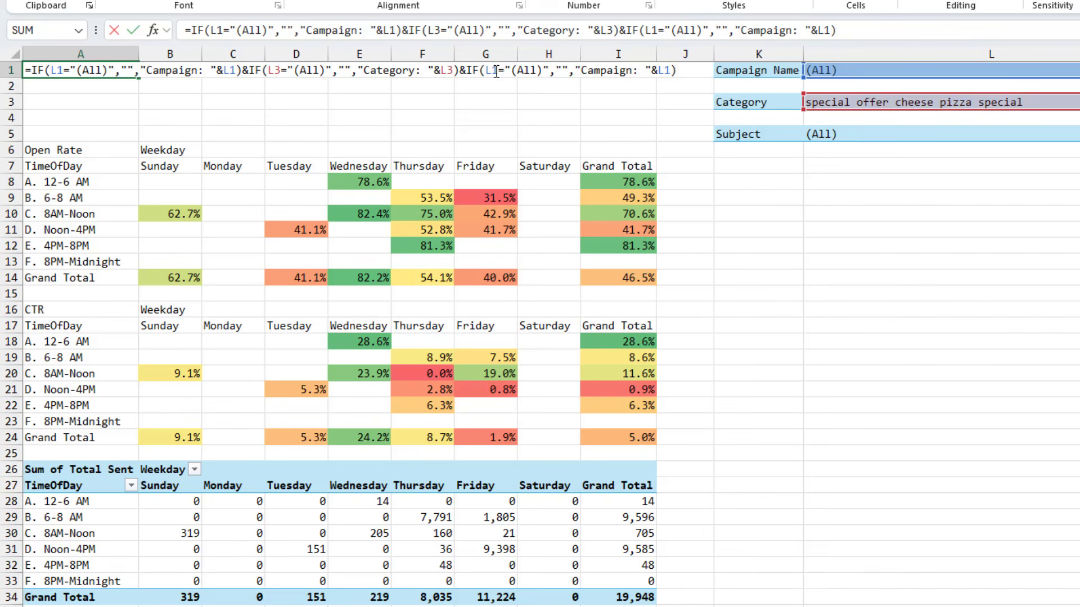
{"action": "left_click", "coordinate": [494, 71]}
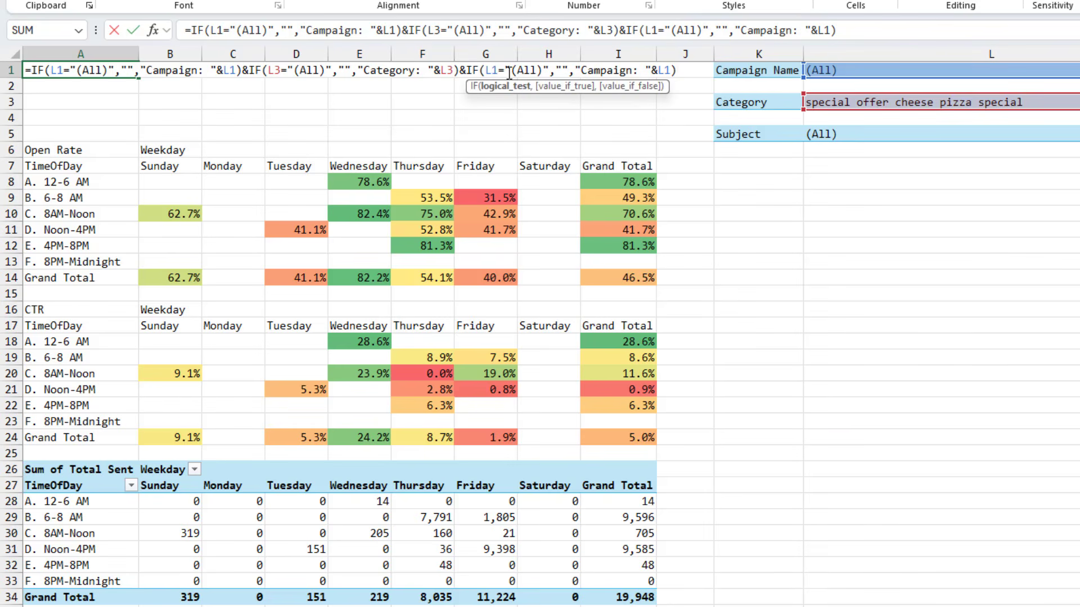
{"action": "key", "text": "BackSpace"}
{"action": "type", "text": "5"}
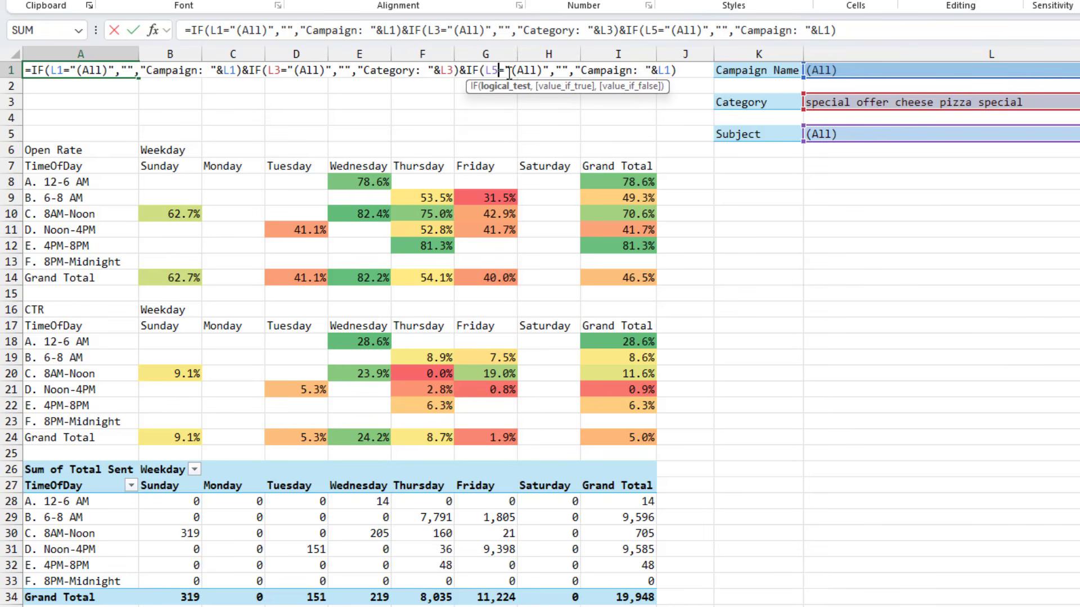
{"action": "left_click", "coordinate": [584, 71]}
{"action": "type", "text": "Subject"}
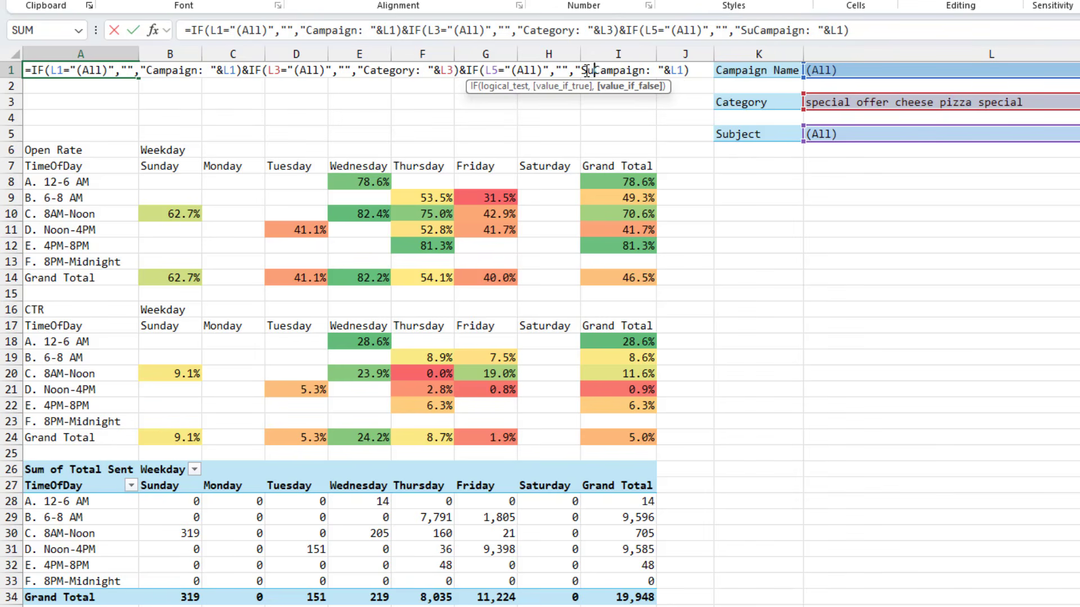
{"action": "key", "text": "Delete"}
{"action": "key", "text": "Delete"}
{"action": "key", "text": "Delete"}
{"action": "key", "text": "Delete"}
{"action": "key", "text": "Delete"}
{"action": "key", "text": "Delete"}
{"action": "key", "text": "Delete"}
{"action": "key", "text": "Delete"}
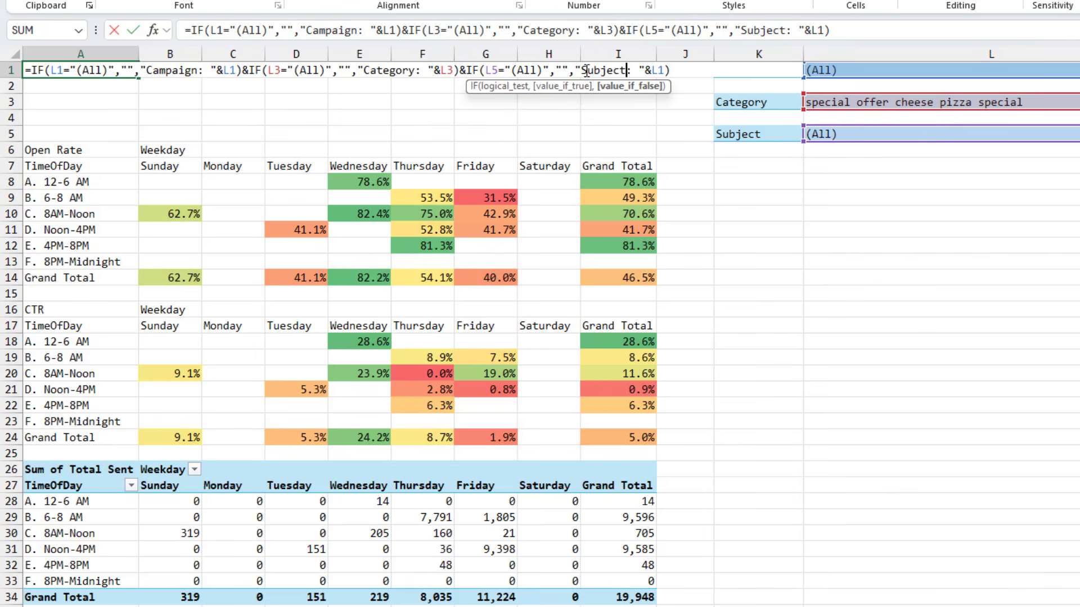
{"action": "left_click", "coordinate": [659, 69]}
{"action": "key", "text": "Delete"}
{"action": "type", "text": "5"}
{"action": "left_click", "coordinate": [676, 67]}
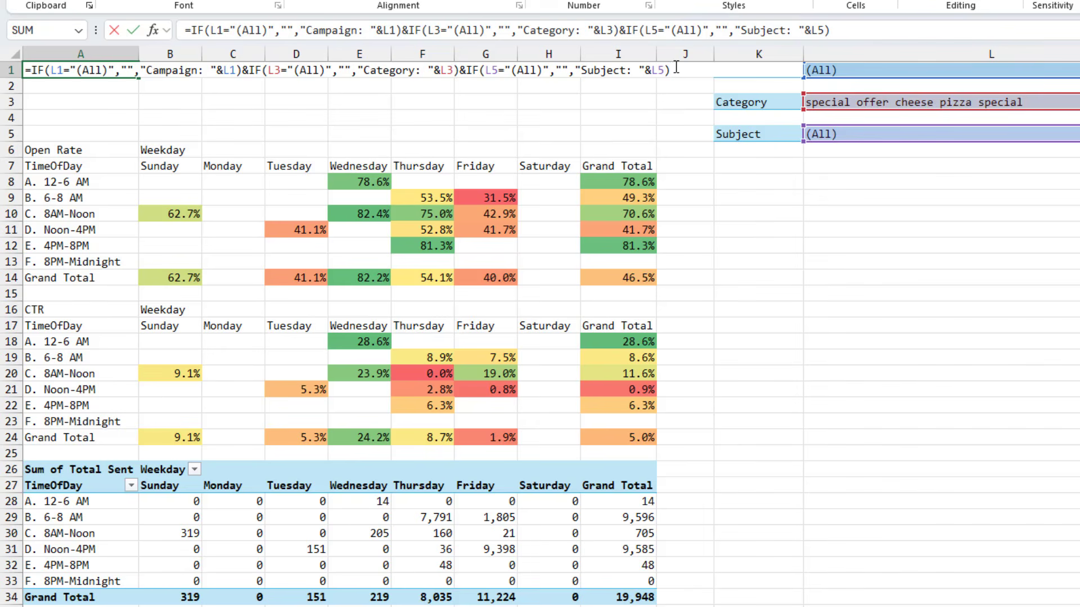
{"action": "key", "text": "ctrl+Return"}
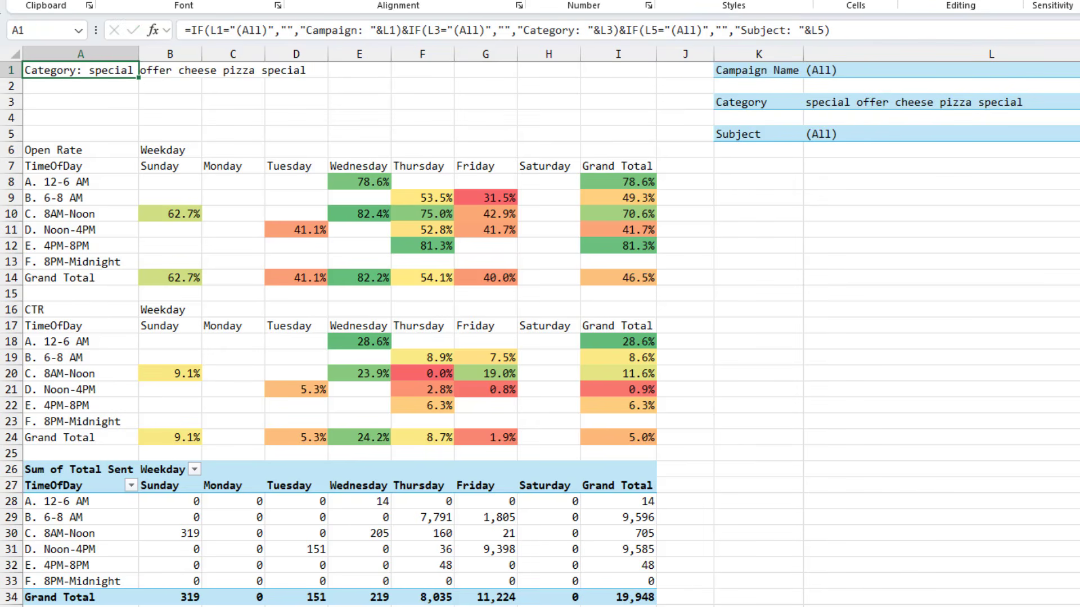
Reset the Category filter to (All)
{"action": "left_click", "coordinate": [1075, 102]}
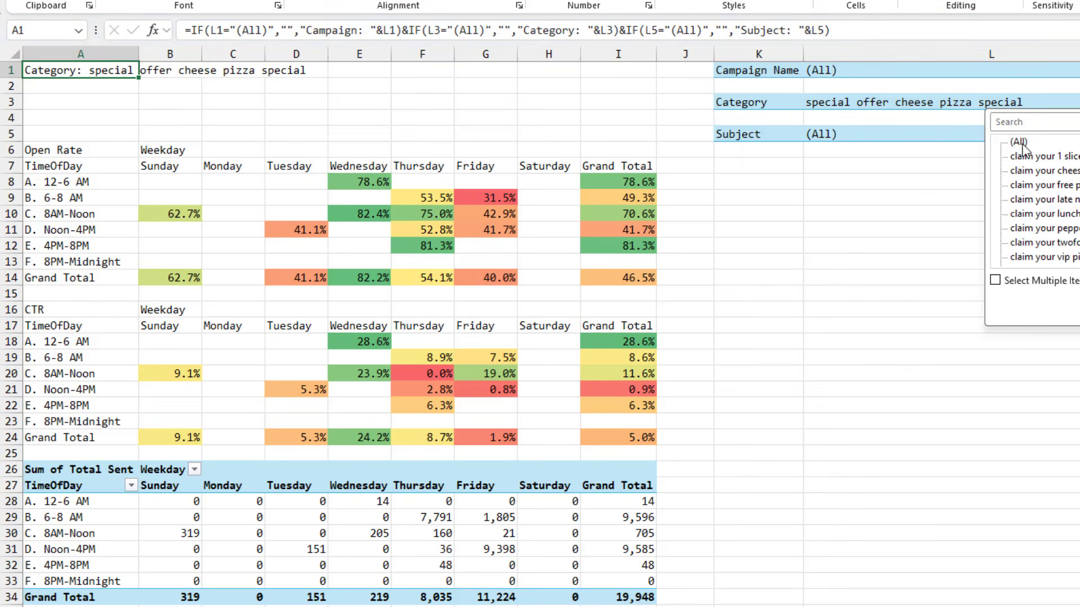
{"action": "key", "text": "Return"}
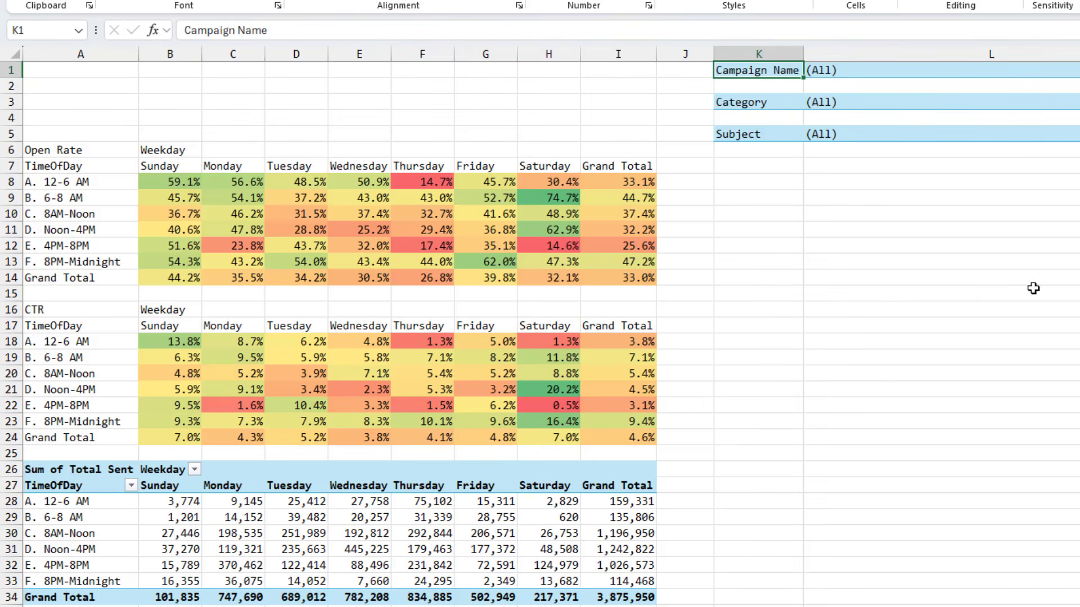
Append an IF(AND(...)) clause to the A1 title formula showing "All Items" when L1, L3 and L5 are all (All), and commit it
{"action": "left_click", "coordinate": [104, 71]}
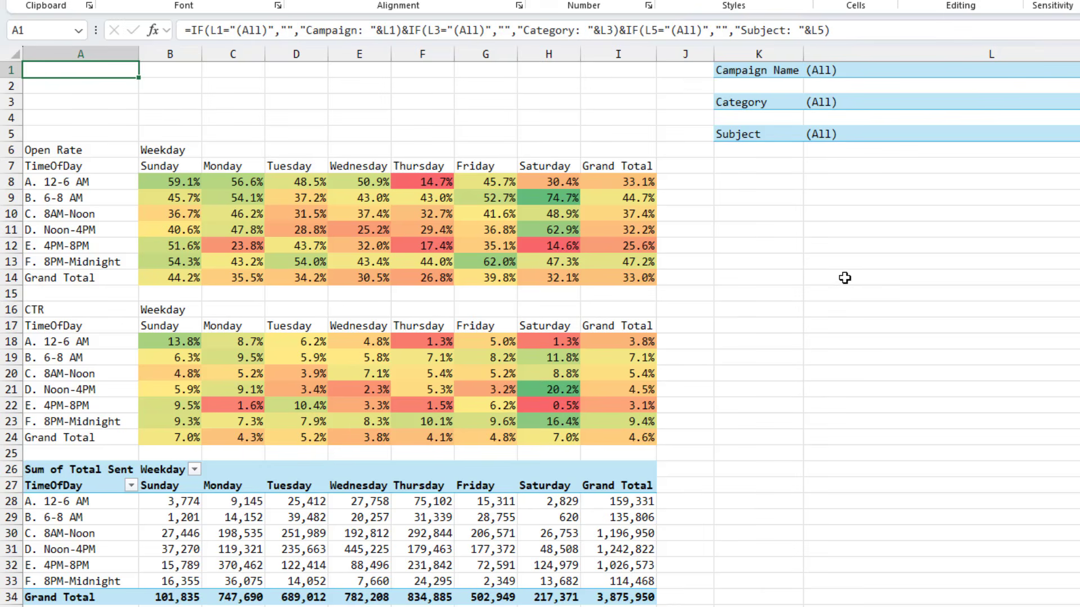
{"action": "key", "text": "F2"}
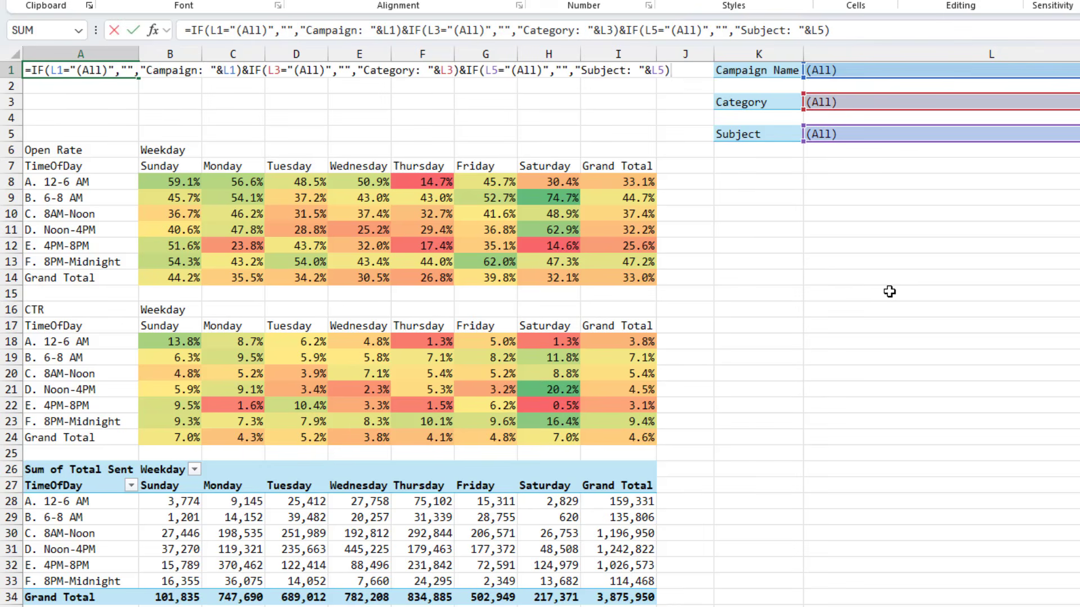
{"action": "type", "text": "&IF(AND("}
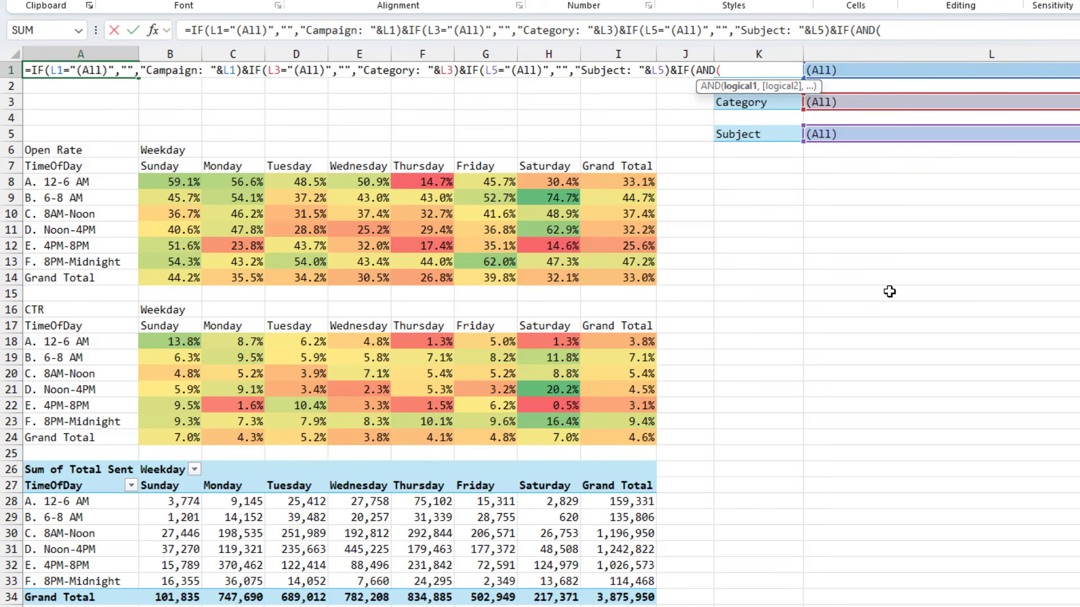
{"action": "type", "text": "L1"}
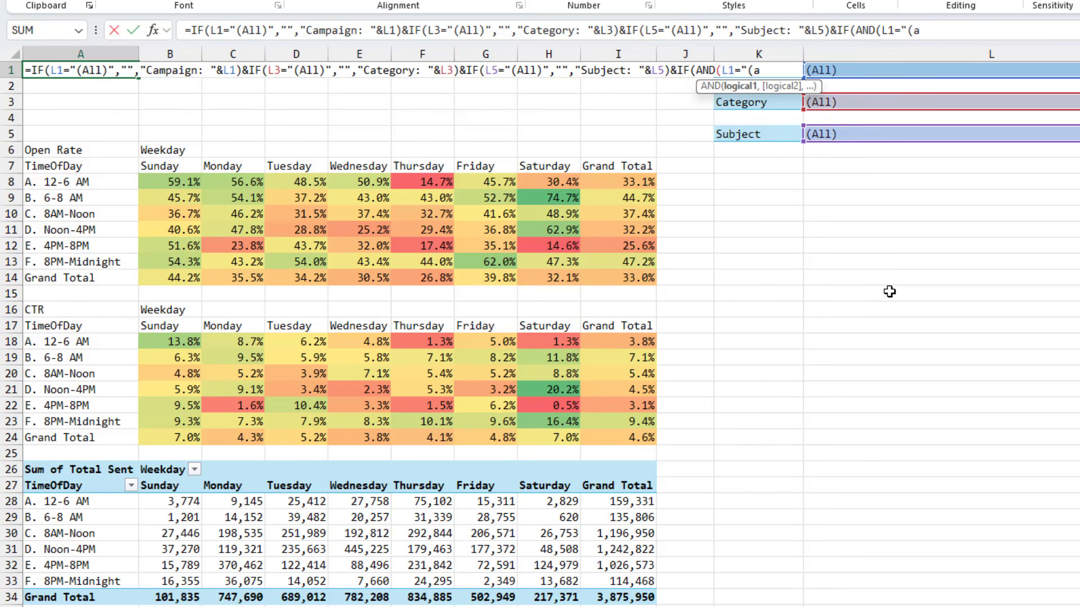
{"action": "type", "text": "=\"(a"}
{"action": "key", "text": "BackSpace"}
{"action": "type", "text": "All)\""}
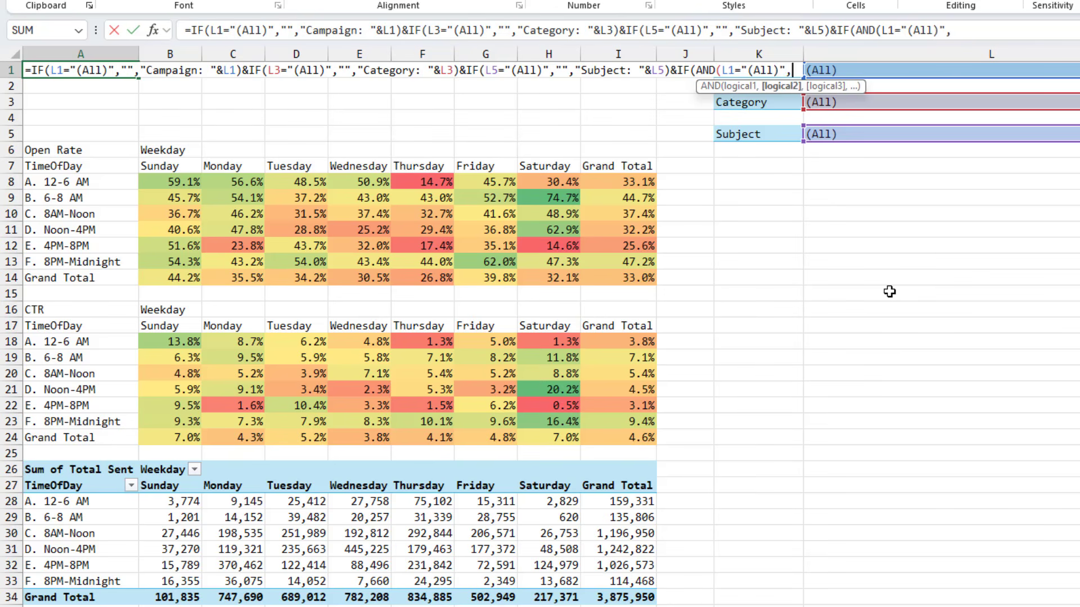
{"action": "type", "text": ",L1=L3"}
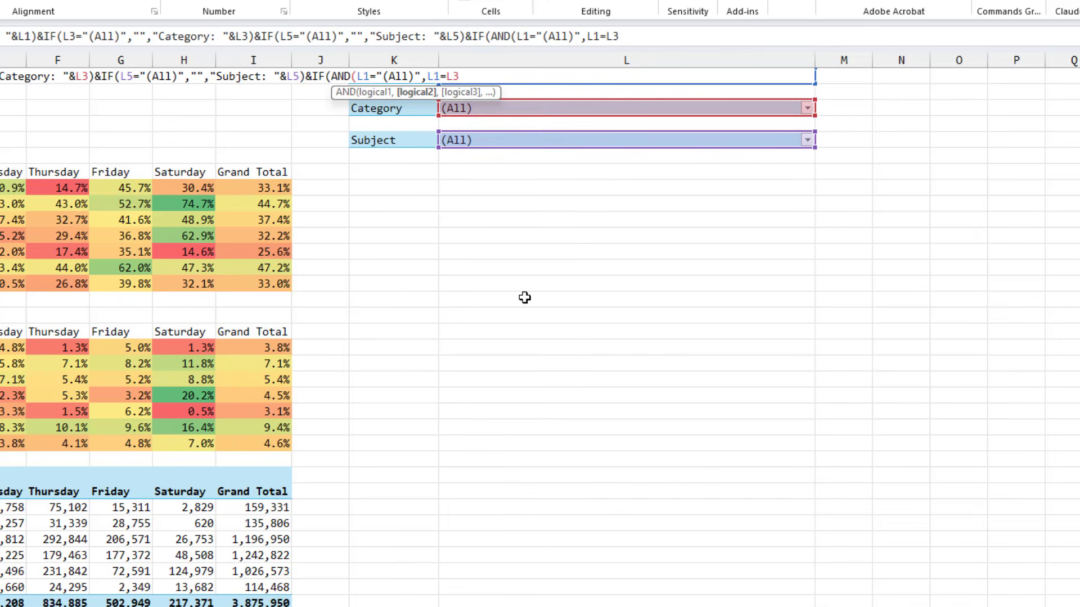
{"action": "type", "text": ",L1=L5"}
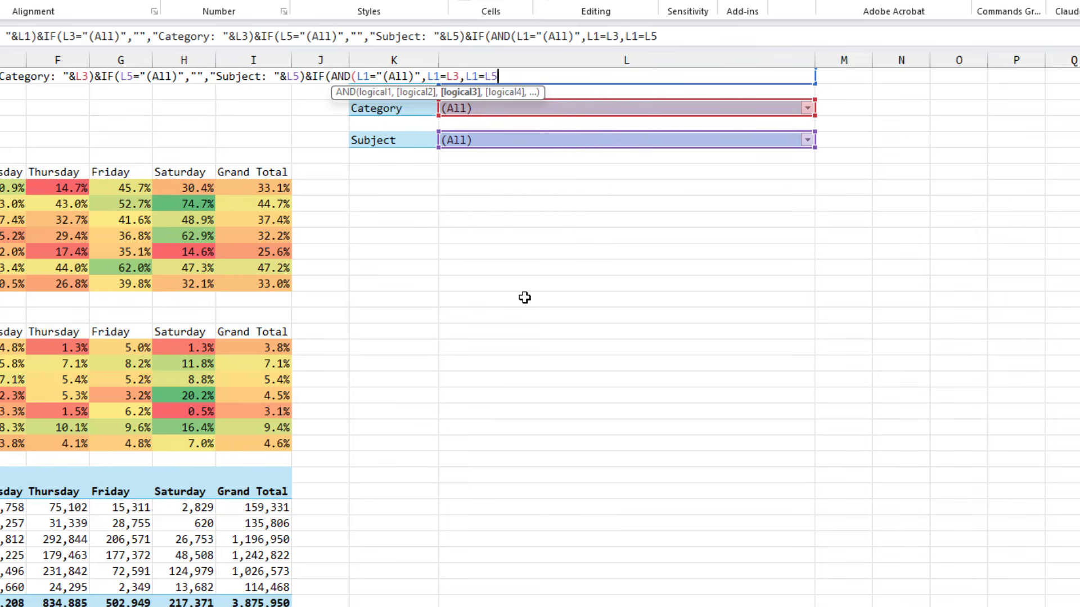
{"action": "type", "text": ",\"All"}
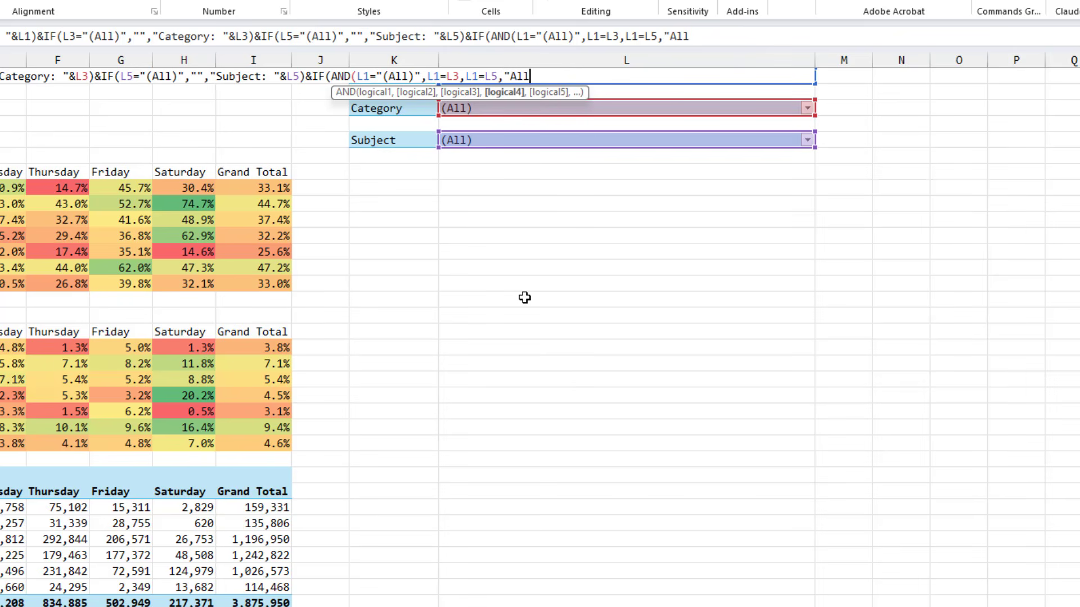
{"action": "type", "text": " Items\","}
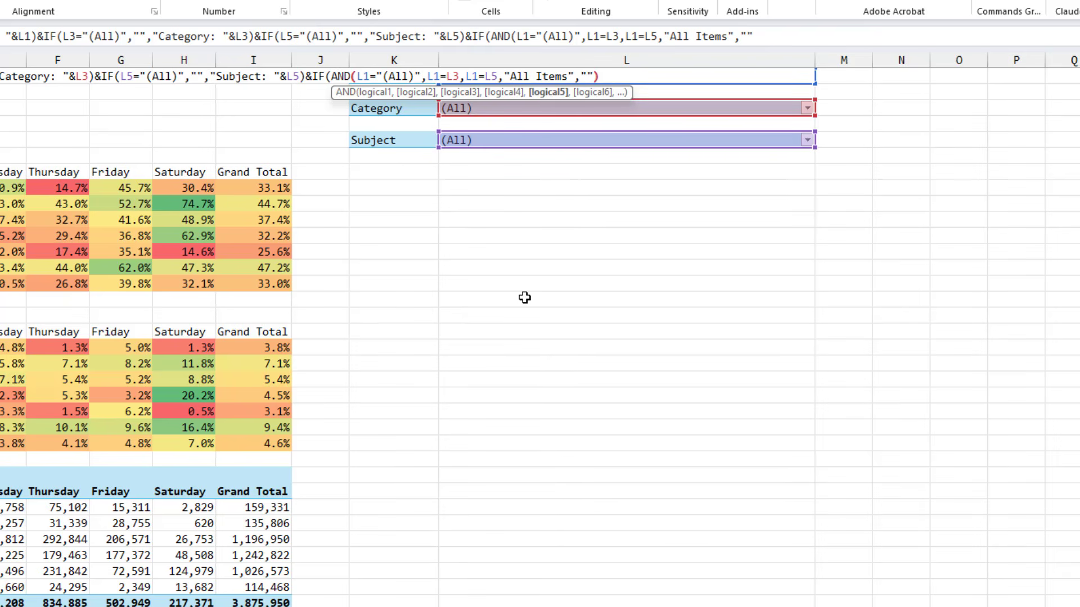
{"action": "type", "text": "\"\")"}
{"action": "key", "text": "Return"}
{"action": "key", "text": "Return"}
{"action": "key", "text": "ctrl+Left"}
{"action": "key", "text": "ctrl+Left"}
{"action": "key", "text": "ctrl+Left"}
{"action": "key", "text": "ctrl+Left"}
{"action": "key", "text": "Right"}
{"action": "key", "text": "Left"}
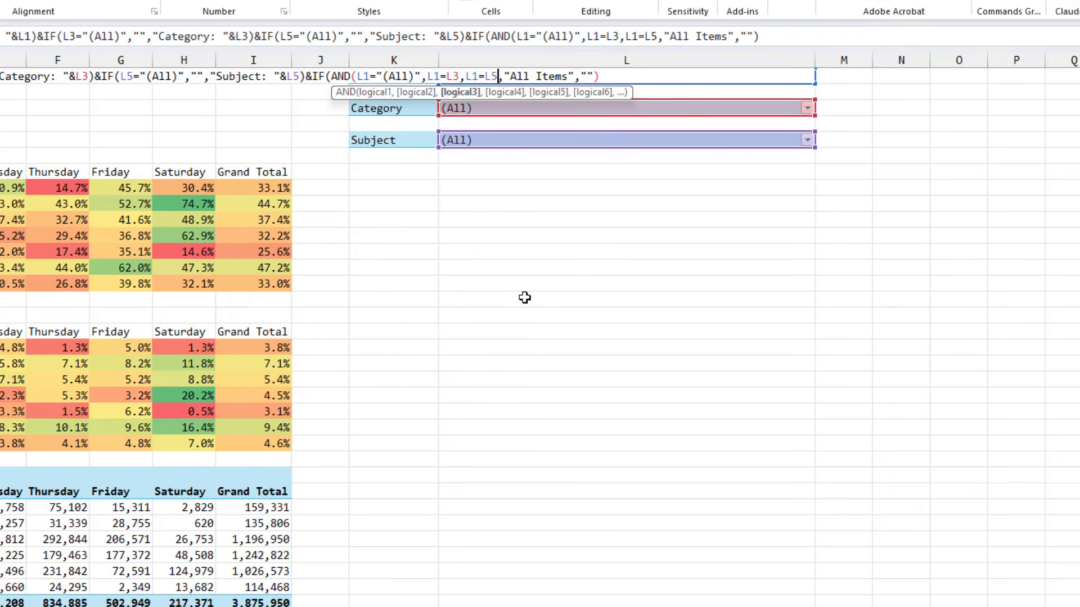
{"action": "type", "text": ")"}
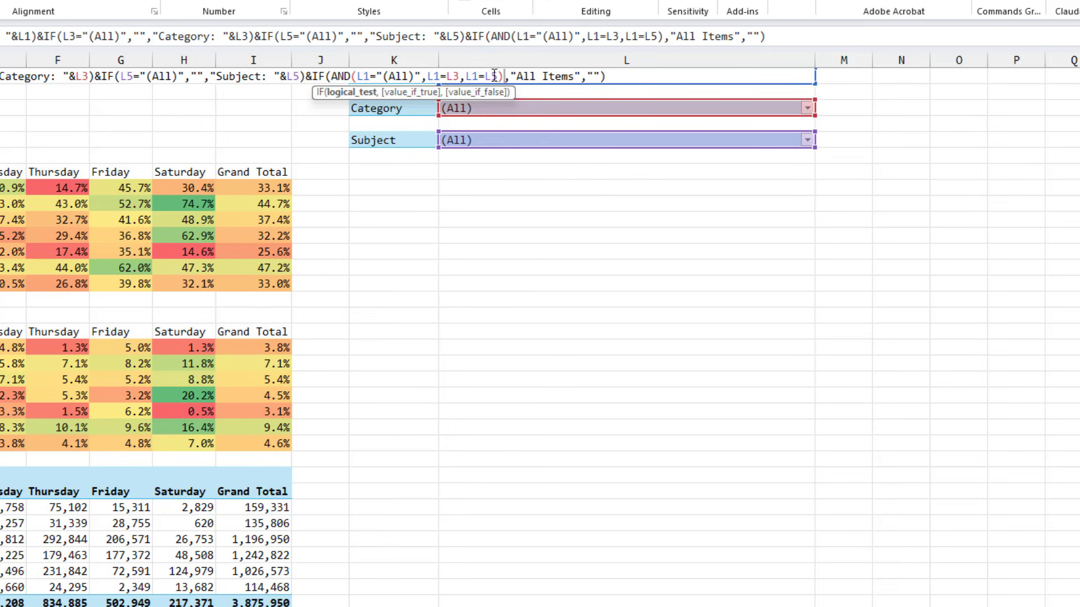
{"action": "key", "text": "ctrl+Return"}
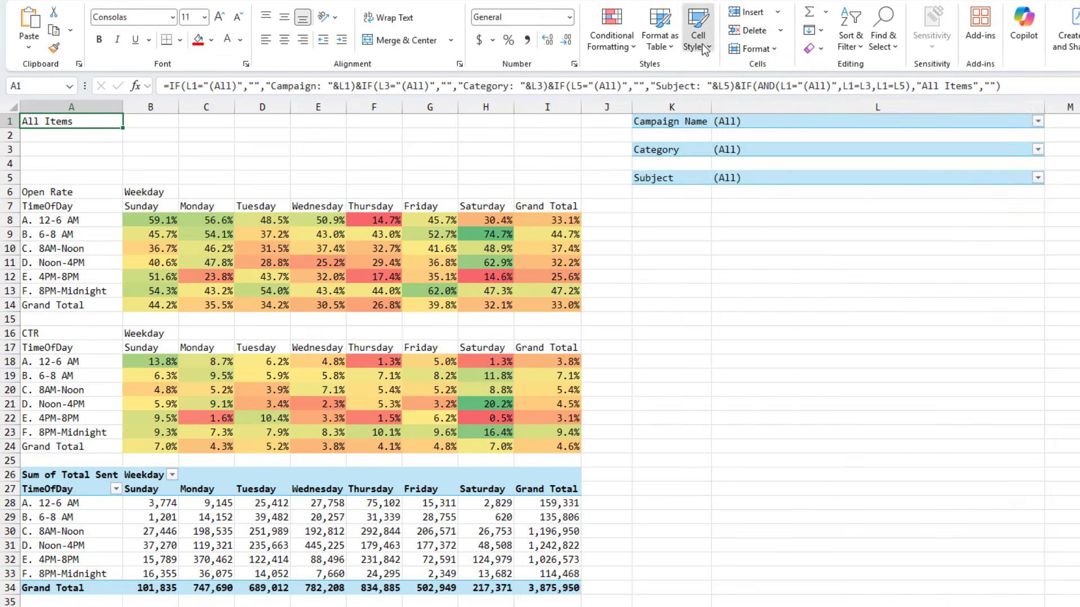
Apply the Title cell style to the A1 title
{"action": "left_click", "coordinate": [704, 50]}
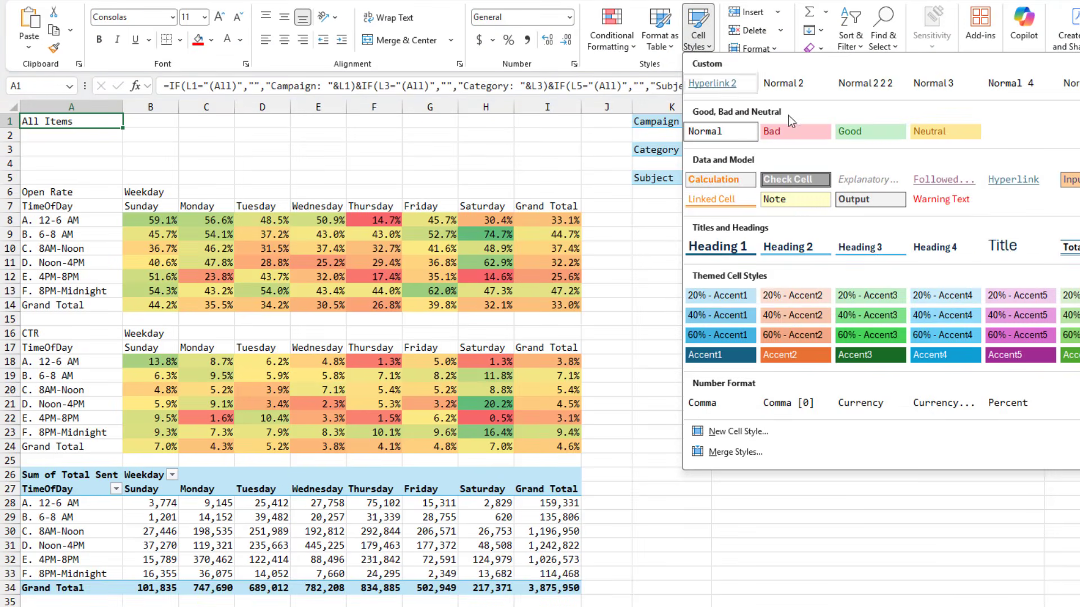
{"action": "left_click", "coordinate": [1004, 248]}
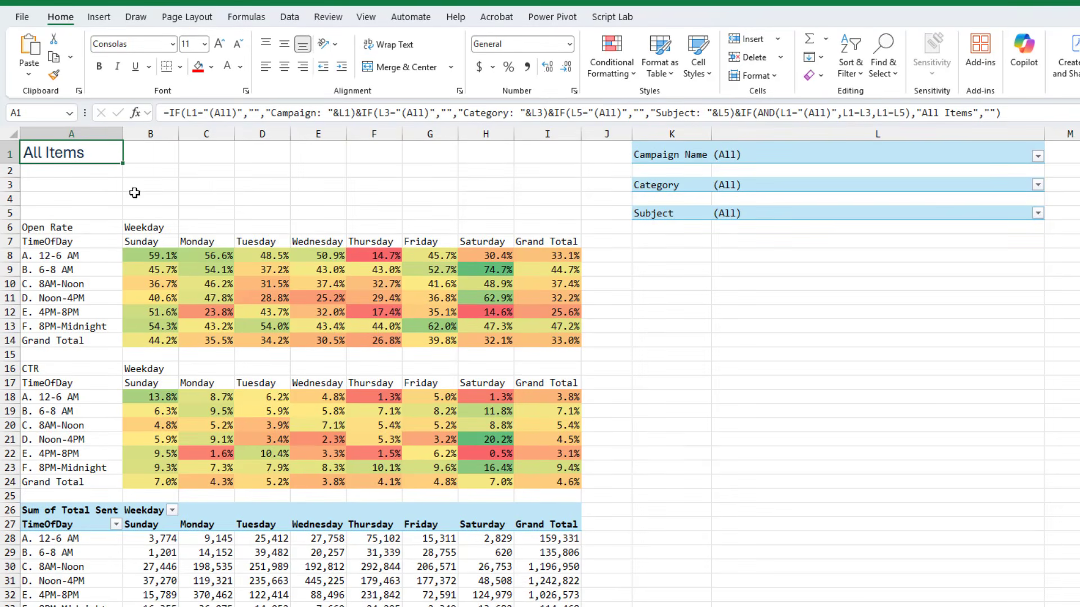
Set the print area to A1:I24, covering the title and both rate tables
{"action": "left_click_drag", "start_coordinate": [567, 473], "coordinate": [25, 145]}
{"action": "left_click", "coordinate": [201, 17]}
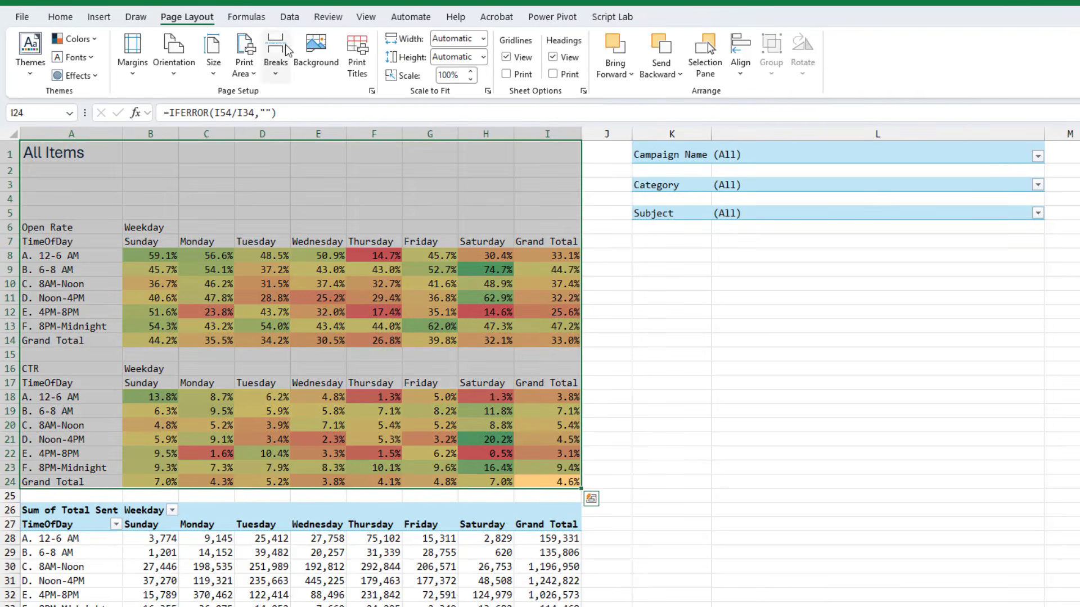
{"action": "left_click", "coordinate": [244, 59]}
{"action": "left_click", "coordinate": [275, 95]}
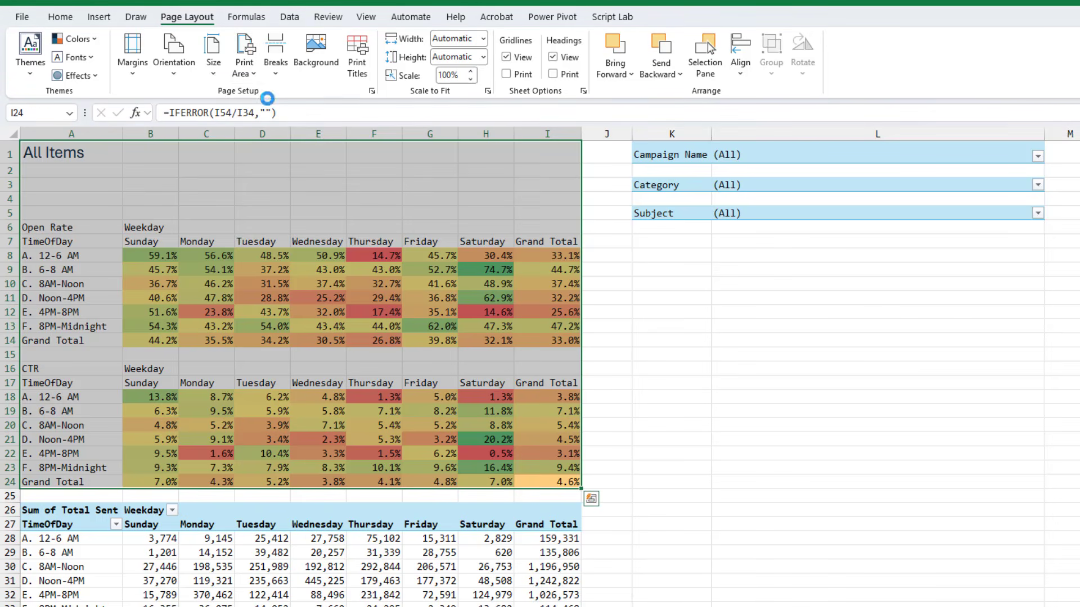
Set the page to landscape orientation with narrow margins and check the print preview
{"action": "left_click", "coordinate": [173, 63]}
{"action": "left_click", "coordinate": [181, 113]}
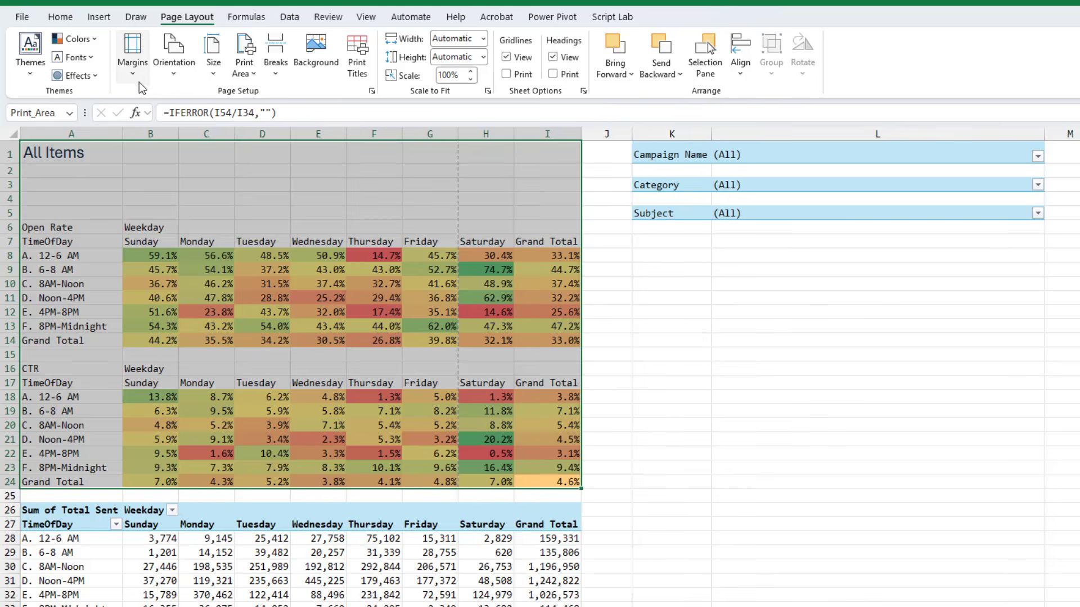
{"action": "left_click", "coordinate": [133, 56]}
{"action": "left_click", "coordinate": [192, 236]}
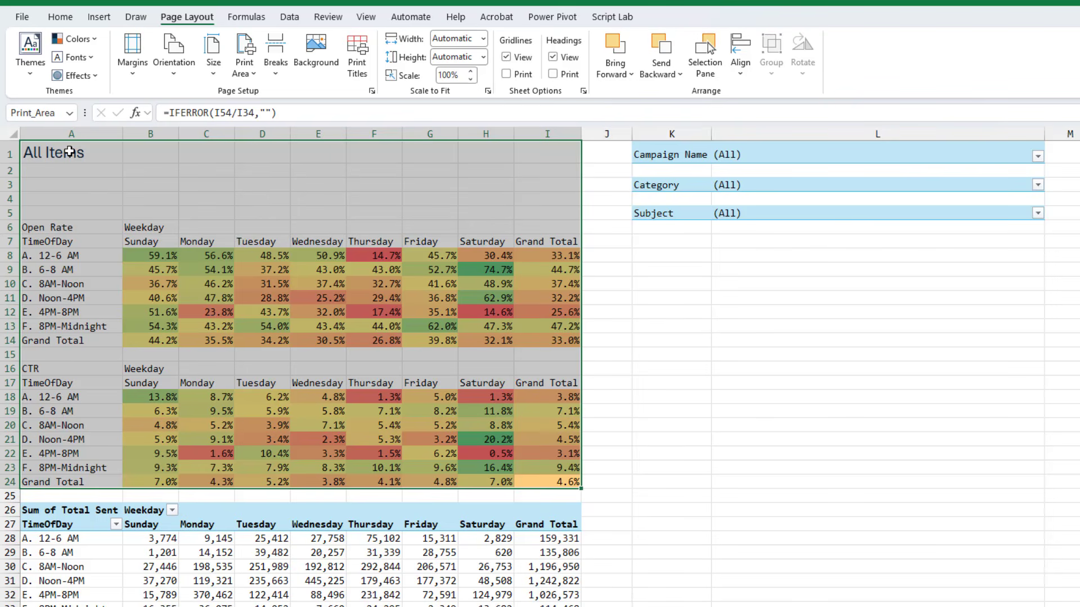
{"action": "key", "text": "ctrl+p"}
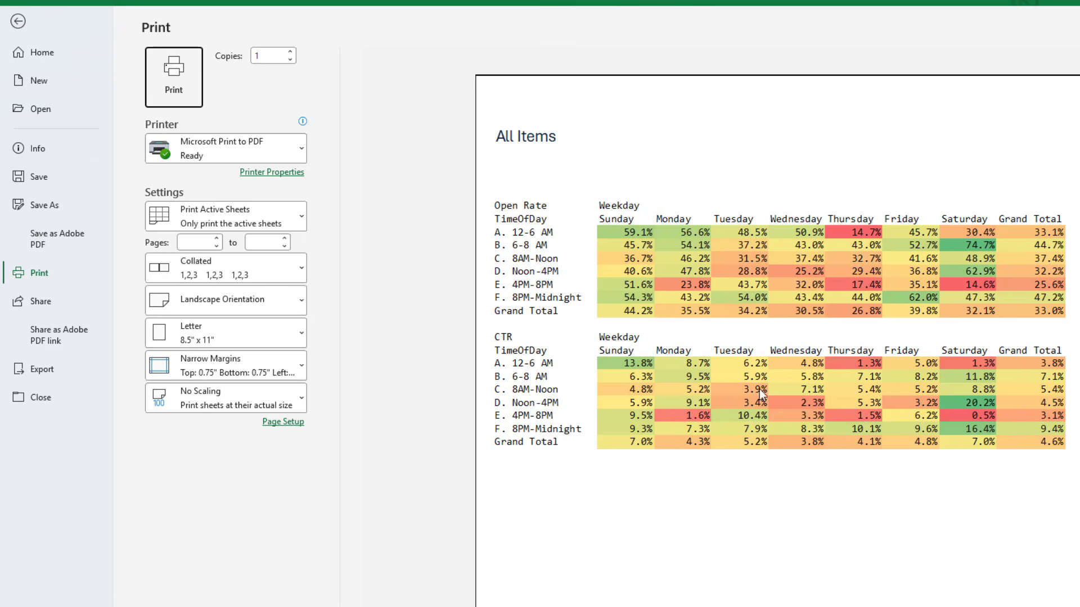
{"action": "left_click", "coordinate": [16, 24]}
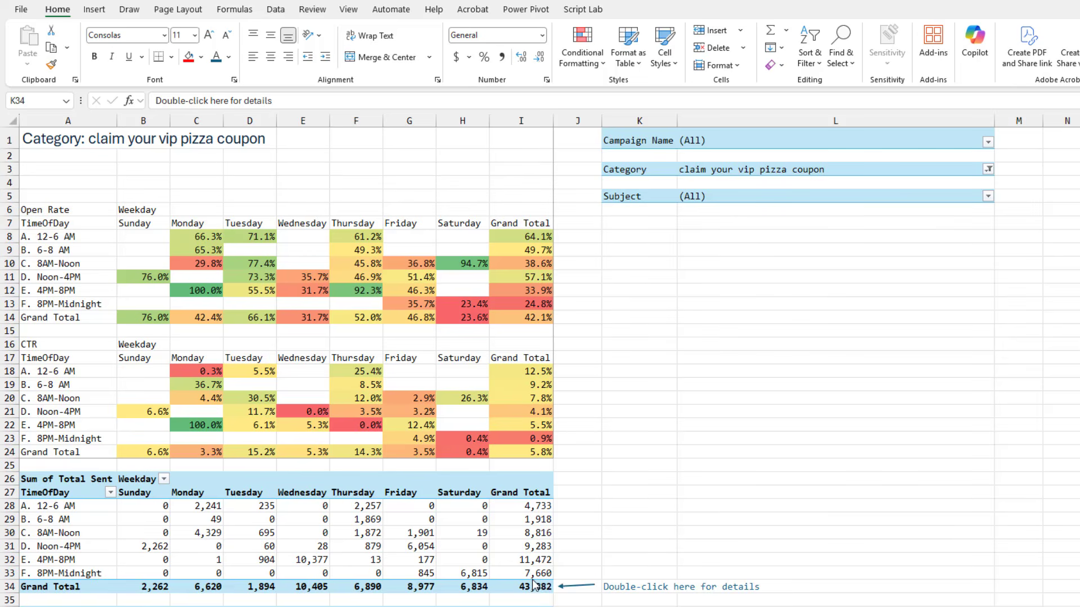
Drill down on the Total Sent grand total to view its underlying detail records
{"action": "left_click", "coordinate": [533, 588]}
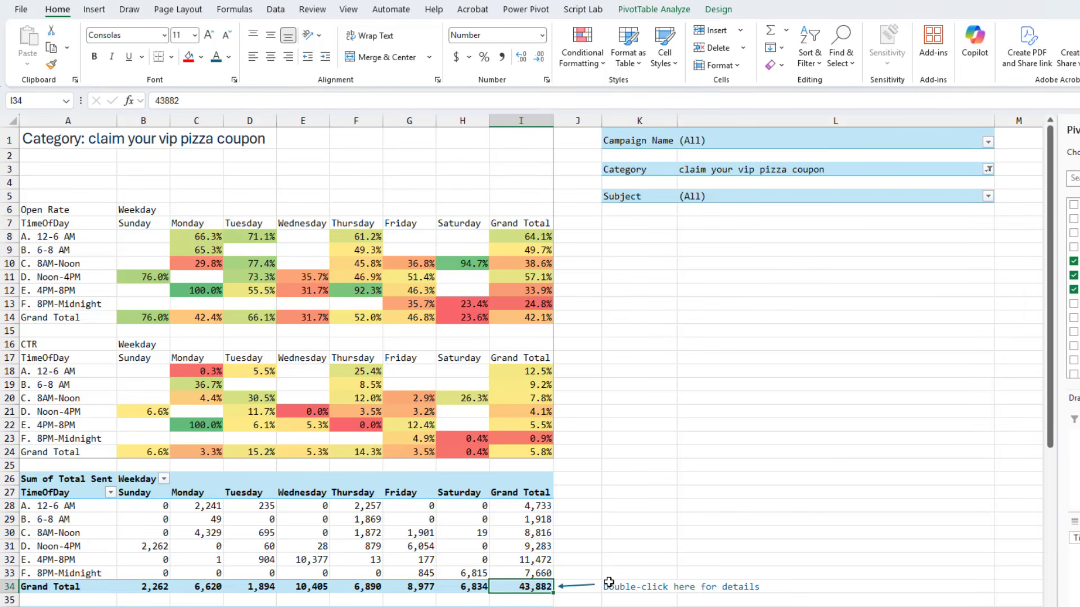
{"action": "left_click", "coordinate": [655, 10]}
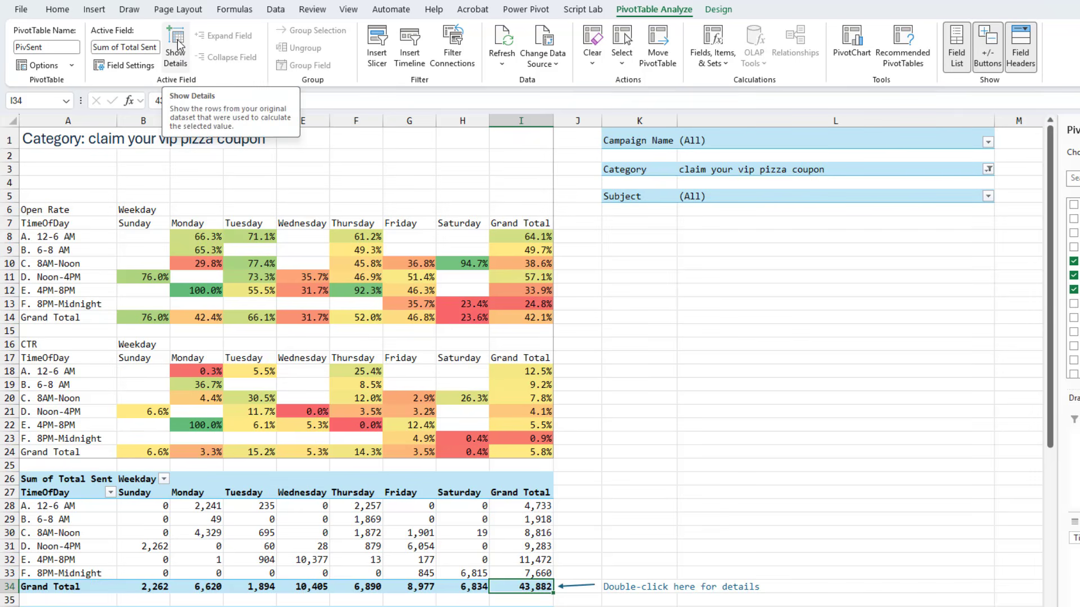
{"action": "double_click", "coordinate": [534, 587]}
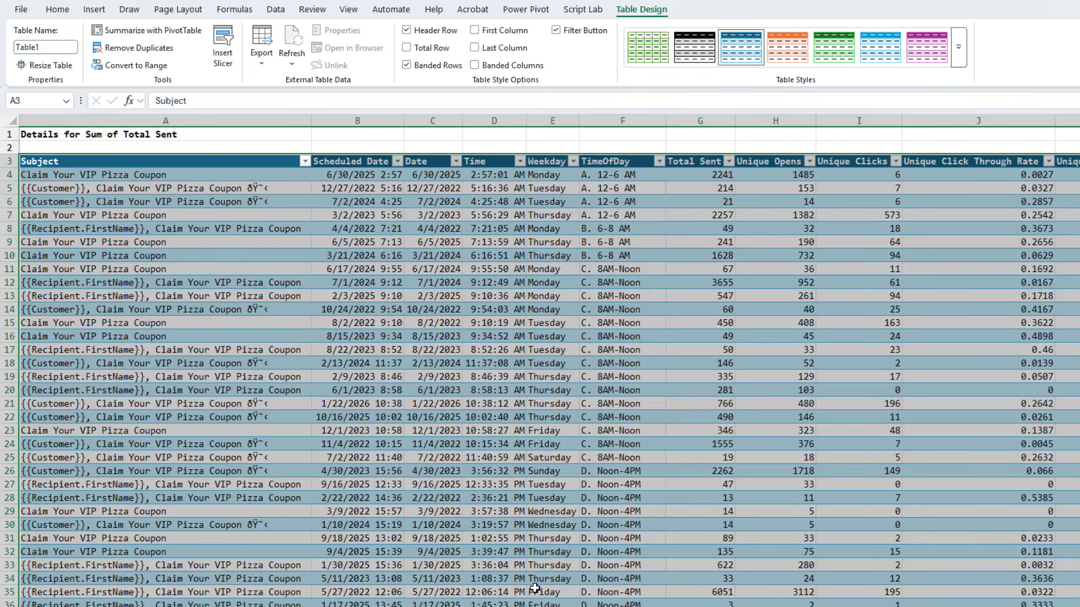
{"action": "key", "text": "Down"}
{"action": "key", "text": "ctrl+Down"}
{"action": "key", "text": "Down"}
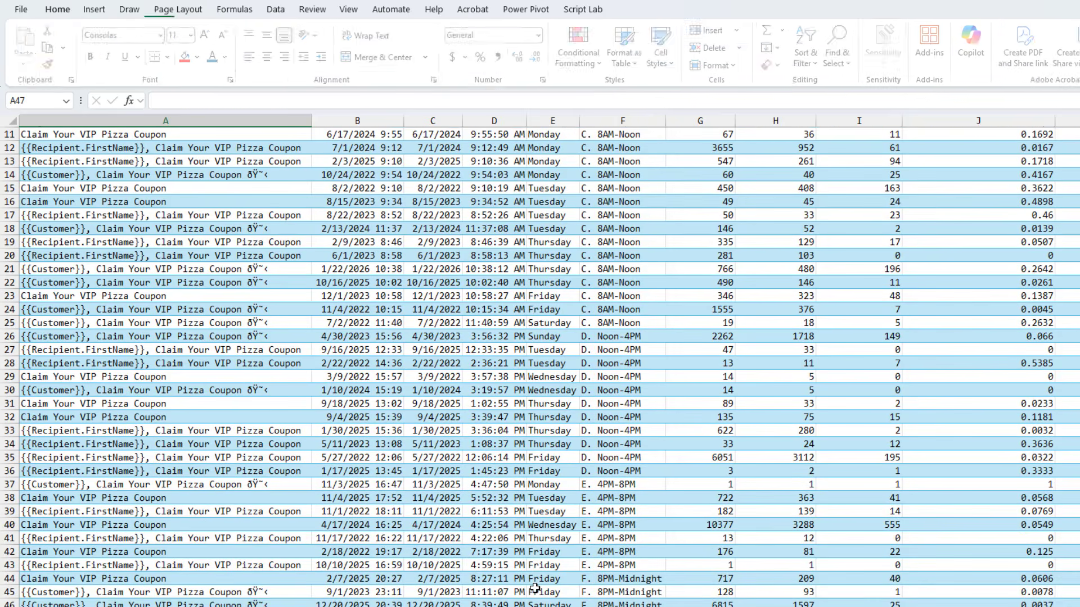
{"action": "key", "text": "Up"}
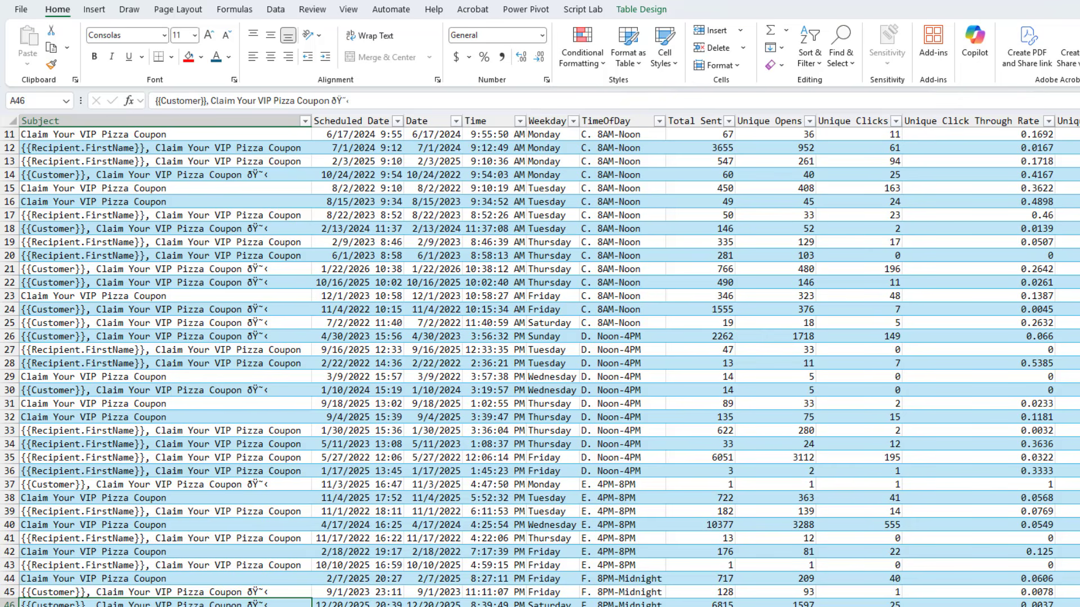
Delete the generated detail sheet
{"action": "right_click", "coordinate": [326, 606]}
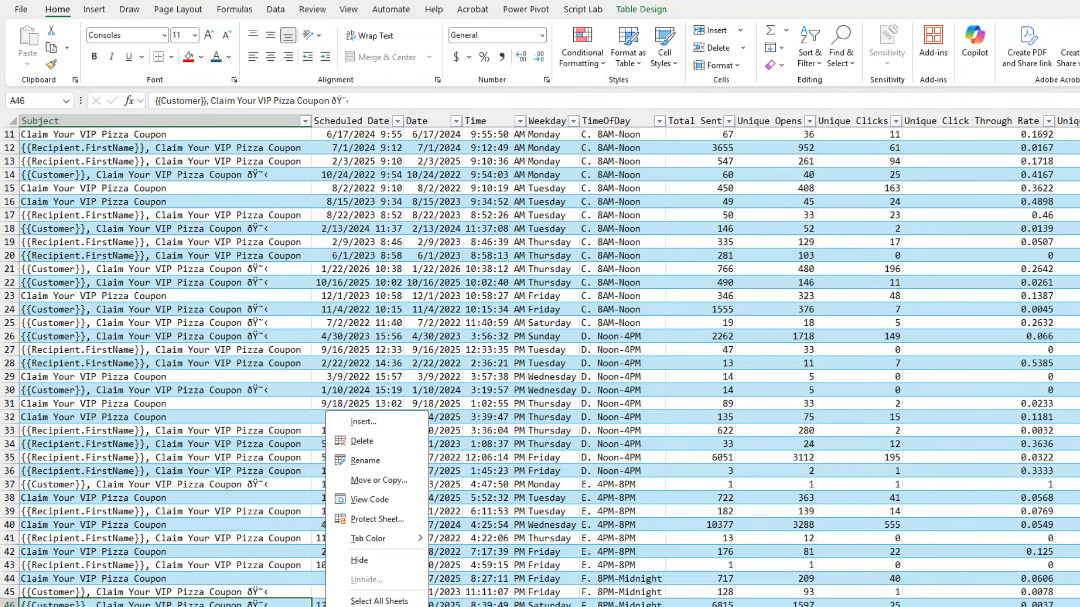
{"action": "left_click", "coordinate": [364, 442]}
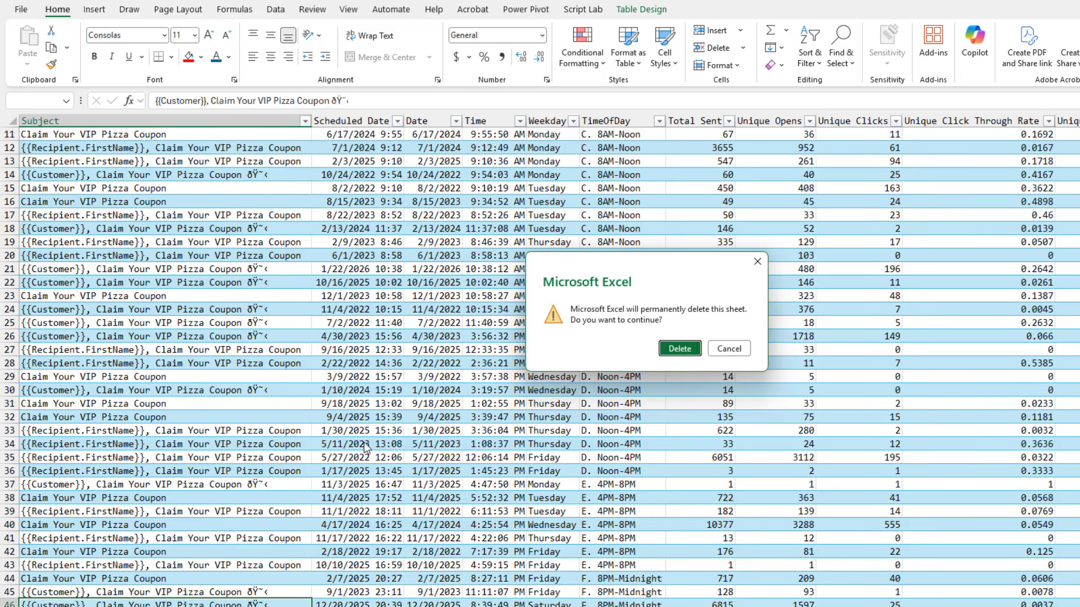
{"action": "left_click", "coordinate": [680, 349]}
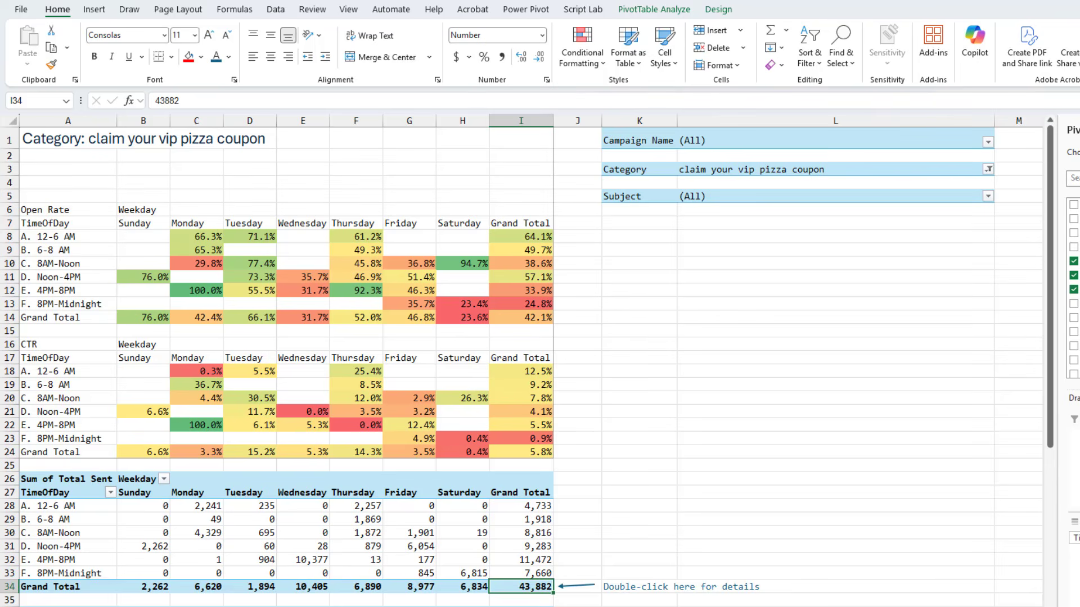
Filter Category to multiple items: claim your pepperoni special and claim your cheese pizza special
{"action": "left_click", "coordinate": [988, 170]}
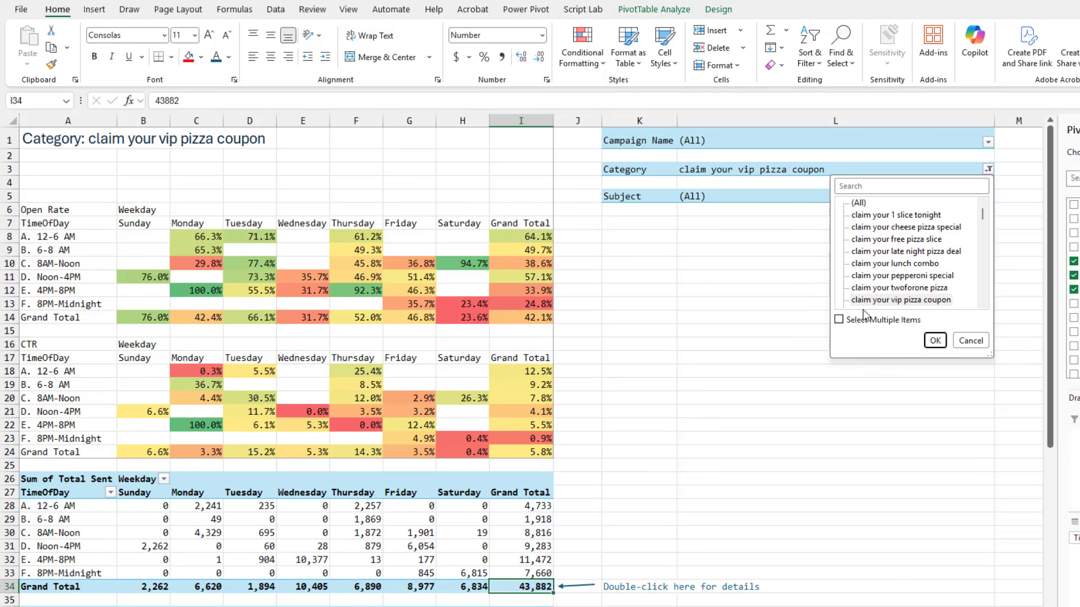
{"action": "left_click", "coordinate": [839, 320]}
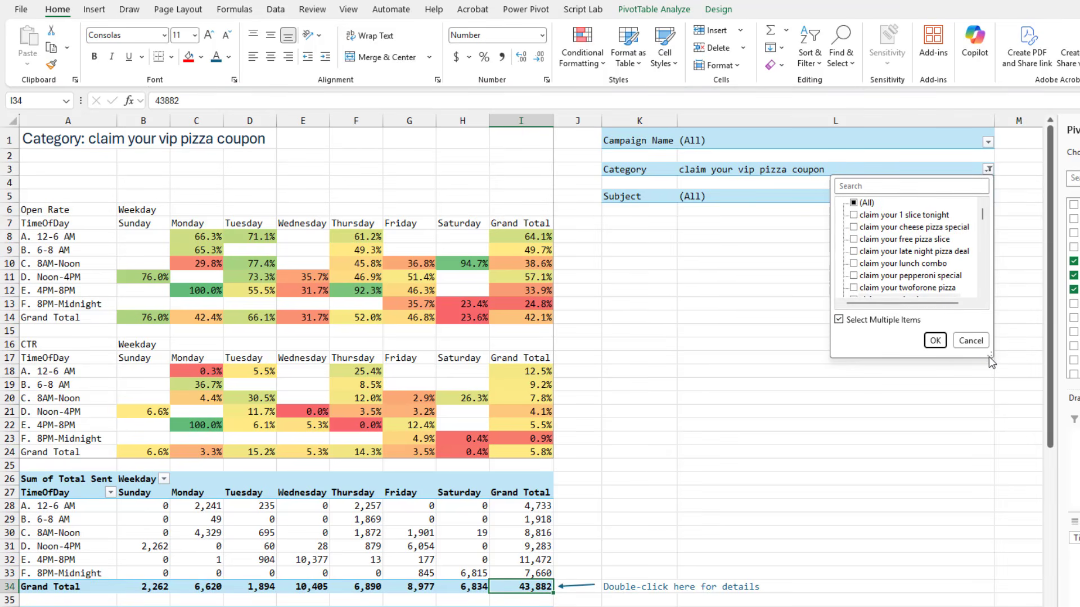
{"action": "left_click_drag", "start_coordinate": [991, 362], "coordinate": [1079, 438]}
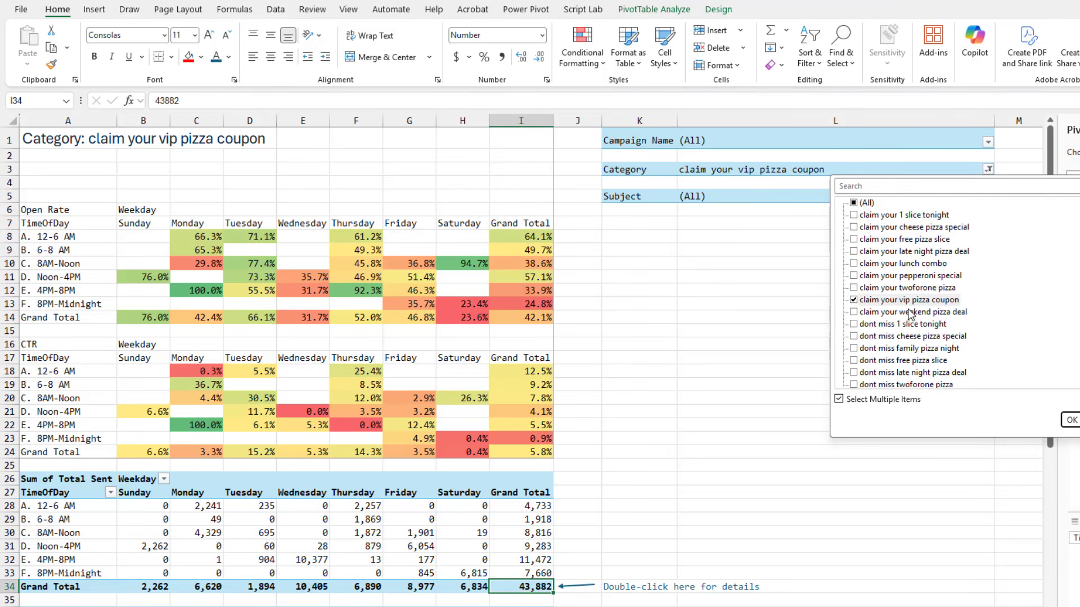
{"action": "left_click", "coordinate": [856, 277]}
{"action": "left_click", "coordinate": [856, 300]}
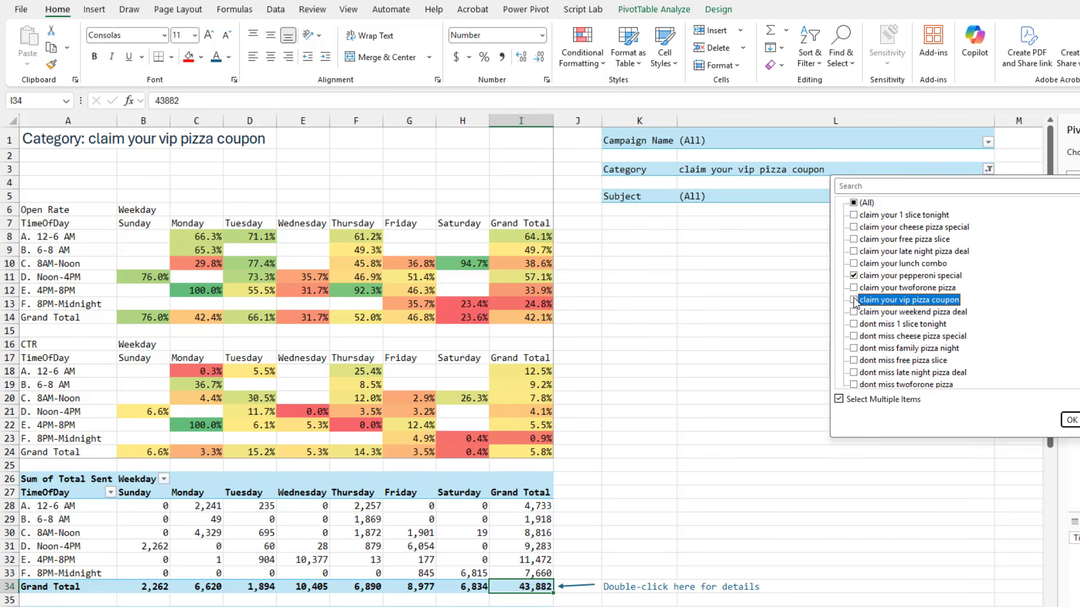
{"action": "left_click", "coordinate": [855, 228]}
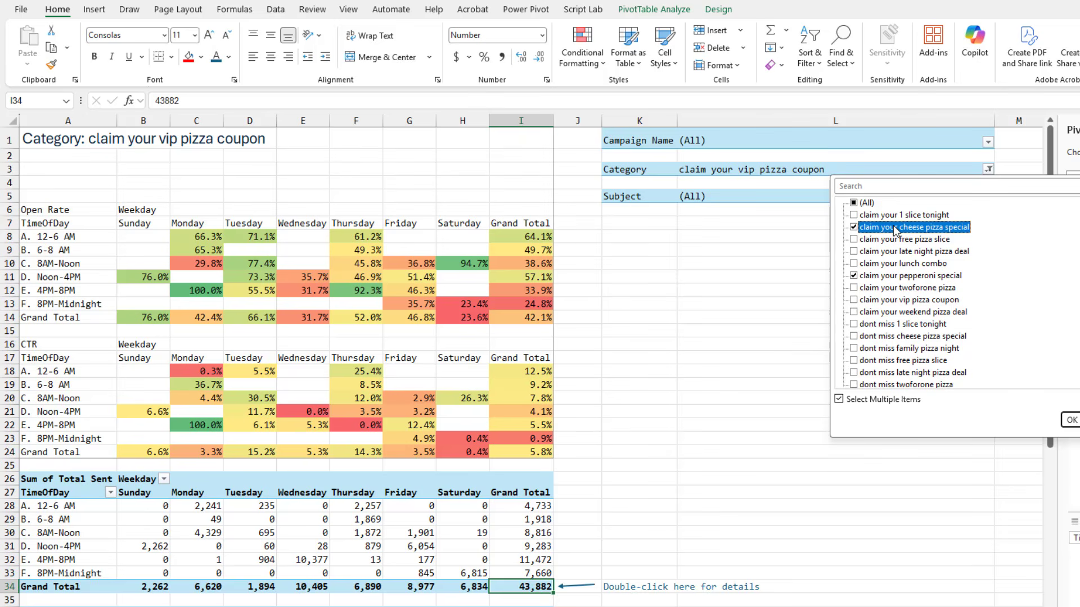
{"action": "left_click", "coordinate": [1071, 420]}
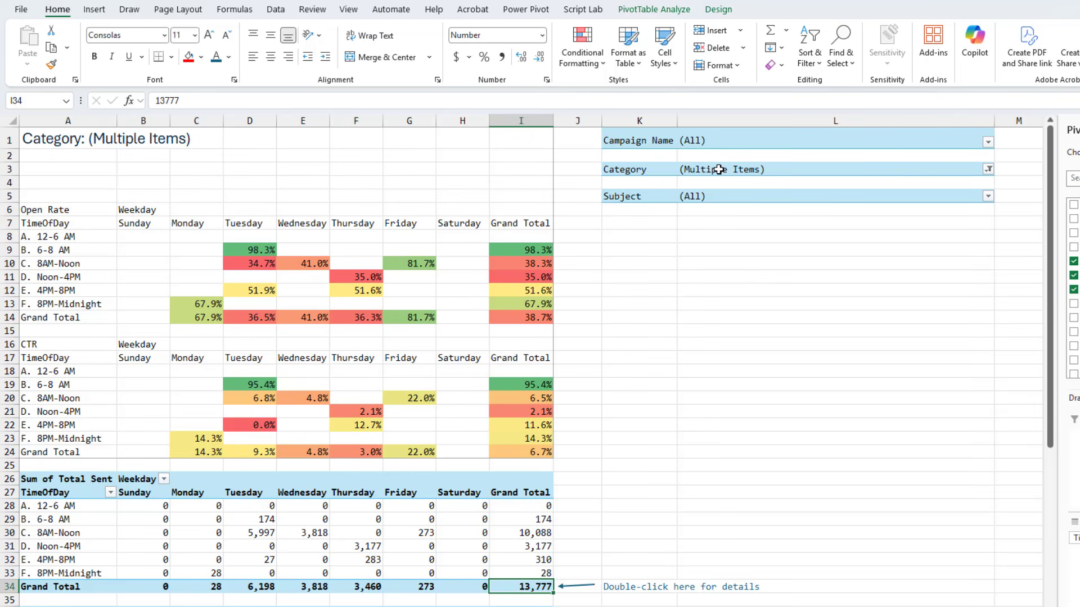
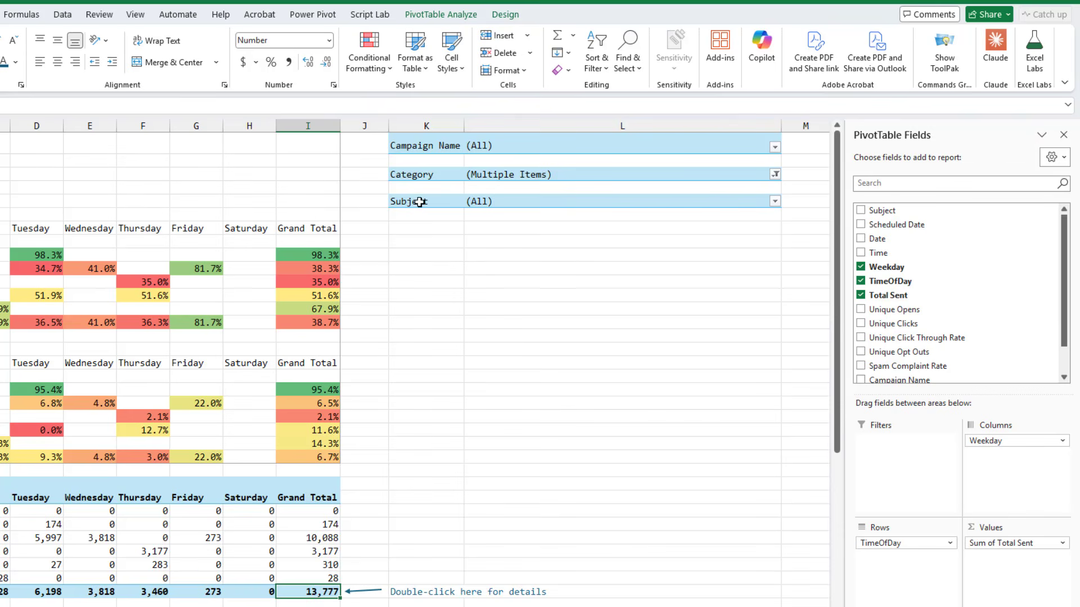
Copy the Subject report filter and paste it as a new PivotTable a few rows below, in column N
{"action": "left_click", "coordinate": [419, 200]}
{"action": "key", "text": "shift+Right"}
{"action": "key", "text": "ctrl+c"}
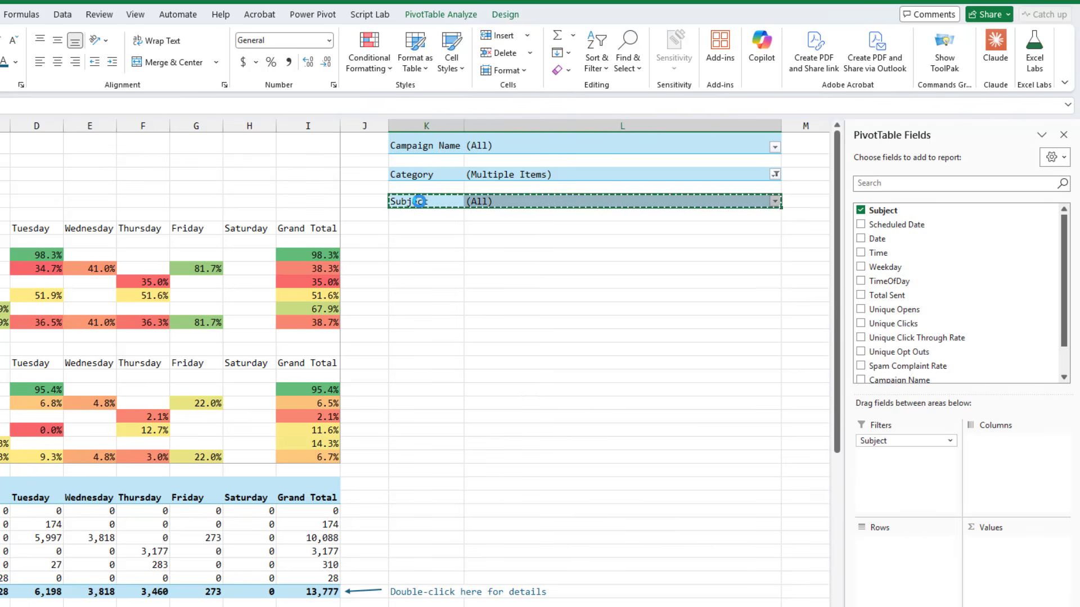
{"action": "key", "text": "Down"}
{"action": "key", "text": "Right"}
{"action": "key", "text": "Right"}
{"action": "key", "text": "Down"}
{"action": "key", "text": "Down"}
{"action": "key", "text": "Down"}
{"action": "key", "text": "Down"}
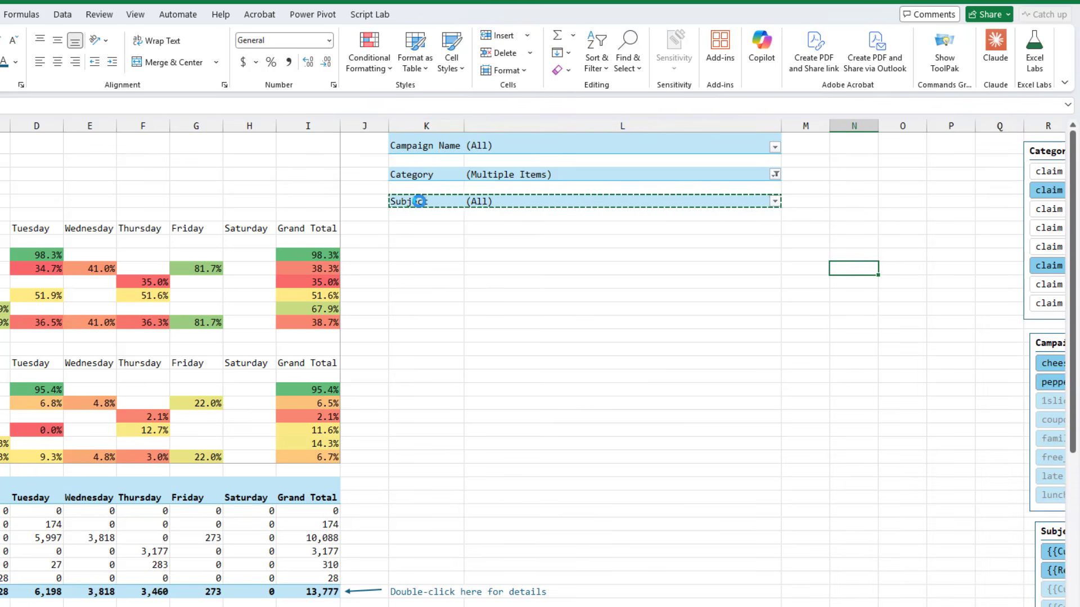
{"action": "key", "text": "ctrl+v"}
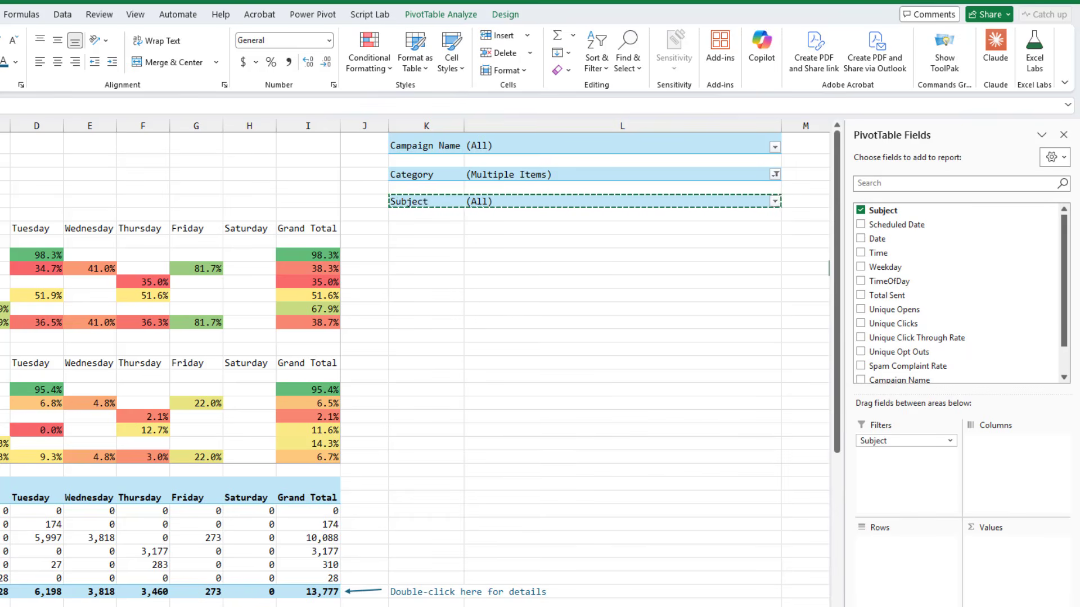
Remove the Subject filter from the new PivotTable and add Campaign Name, Category and Subject as row fields
{"action": "scroll", "coordinate": [415, 363], "scroll_direction": "right", "scroll_amount": 3}
{"action": "scroll", "coordinate": [415, 363], "scroll_direction": "right", "scroll_amount": 5}
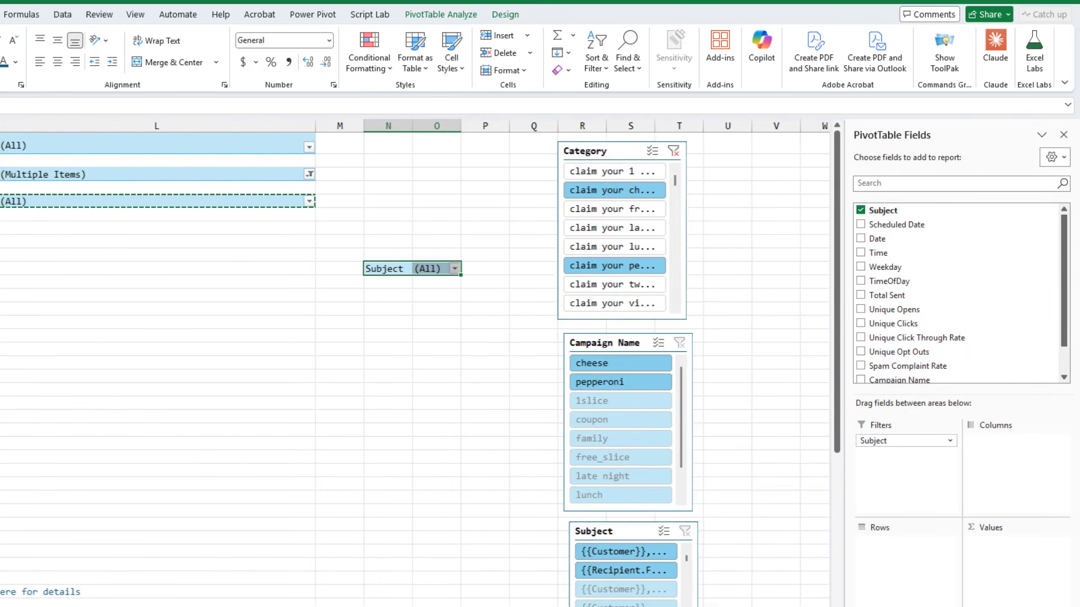
{"action": "left_click_drag", "start_coordinate": [870, 441], "coordinate": [951, 273]}
{"action": "scroll", "coordinate": [953, 333], "scroll_direction": "down", "scroll_amount": 1}
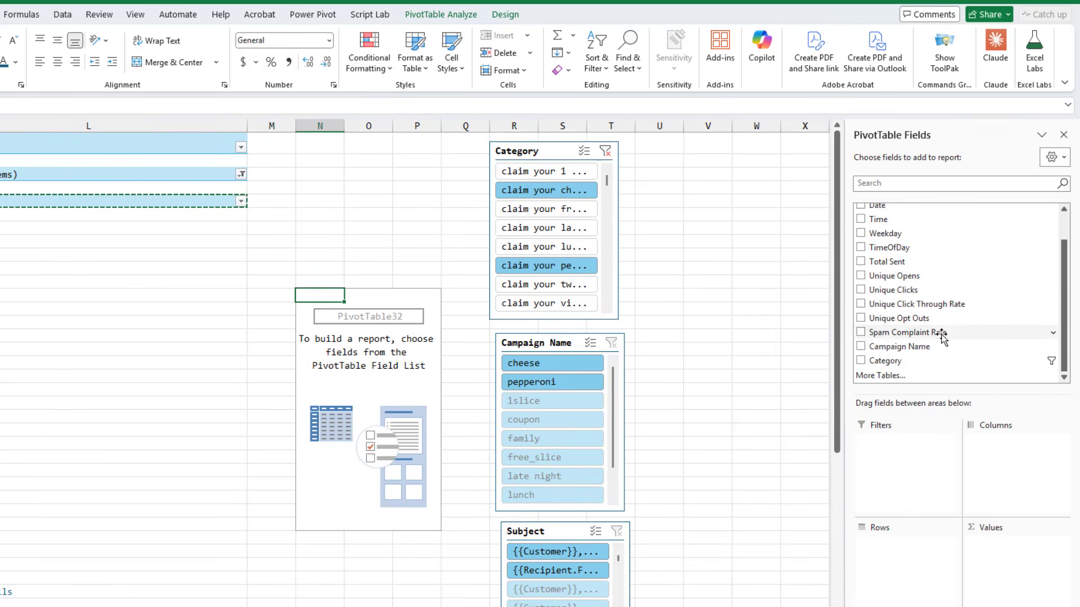
{"action": "left_click_drag", "start_coordinate": [914, 346], "coordinate": [913, 559]}
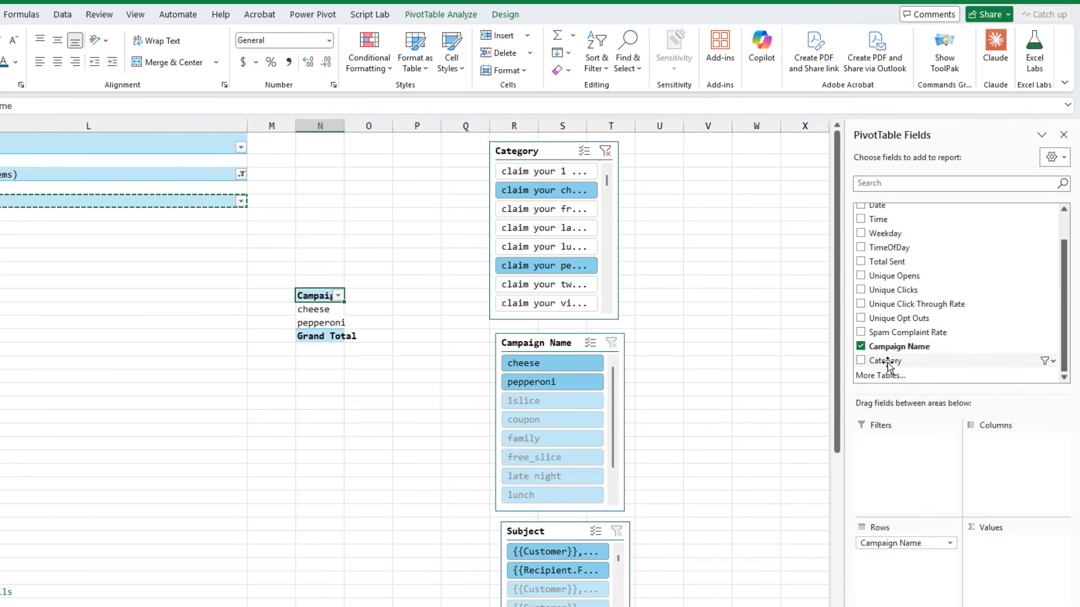
{"action": "left_click_drag", "start_coordinate": [883, 361], "coordinate": [907, 562]}
{"action": "scroll", "coordinate": [909, 251], "scroll_direction": "up", "scroll_amount": 1}
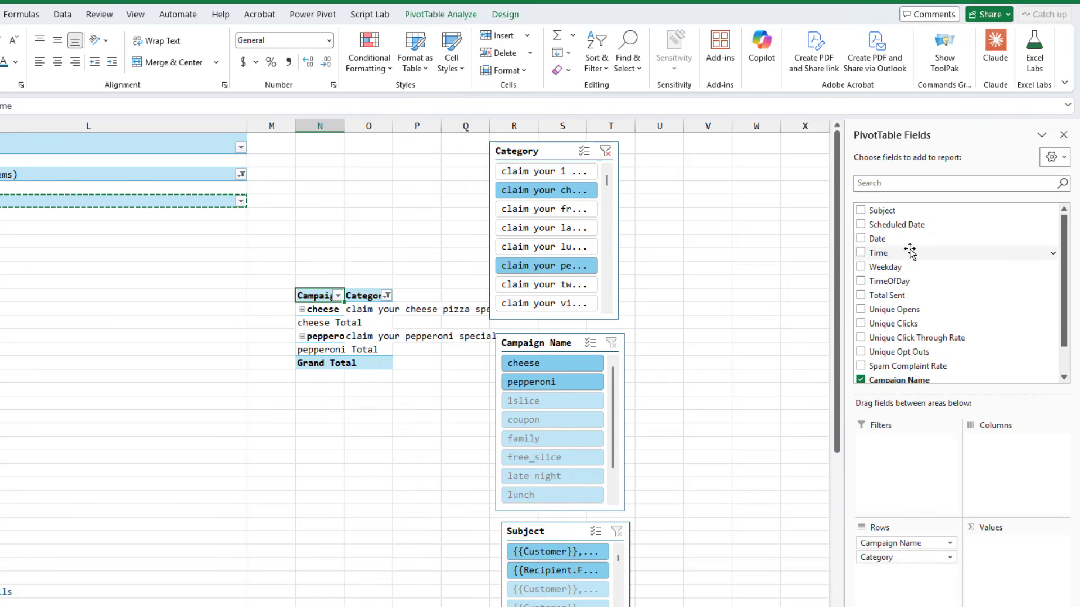
{"action": "left_click_drag", "start_coordinate": [889, 214], "coordinate": [900, 574]}
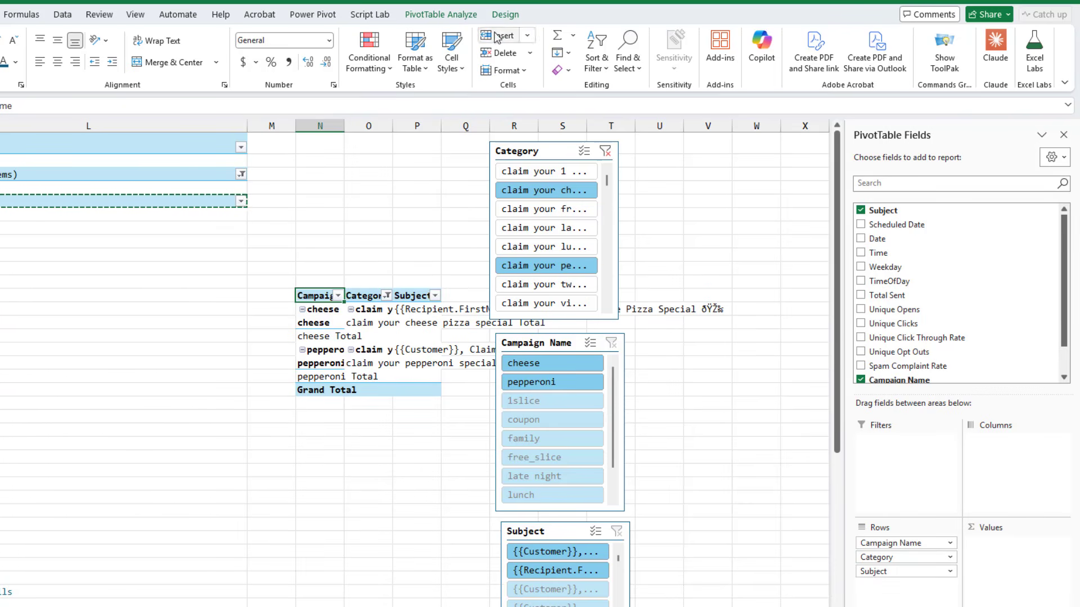
Set the new PivotTable's report layout to Compact Form
{"action": "left_click", "coordinate": [506, 16]}
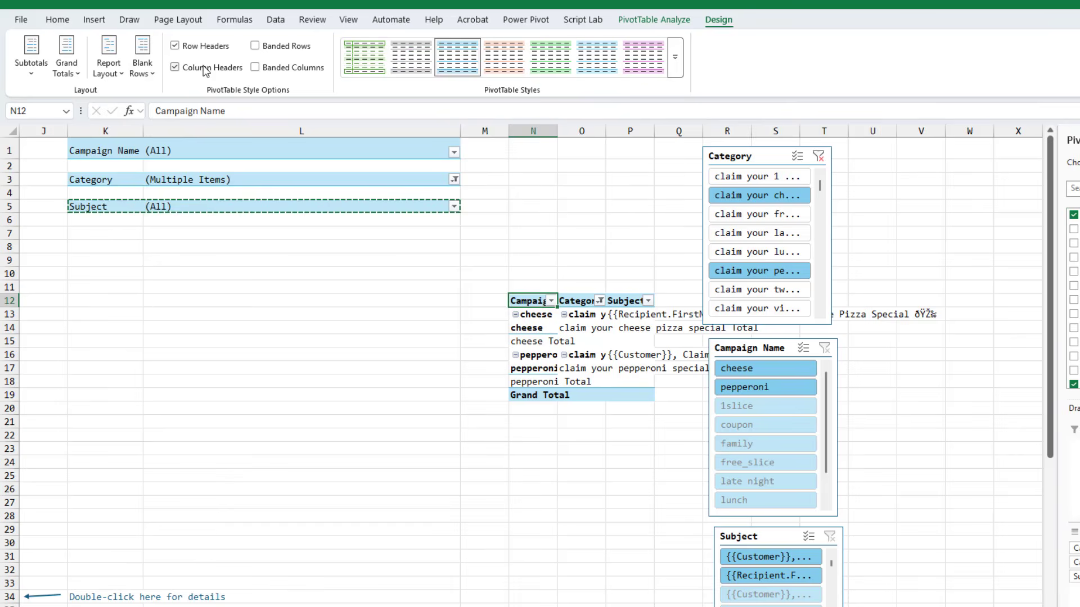
{"action": "left_click", "coordinate": [109, 72]}
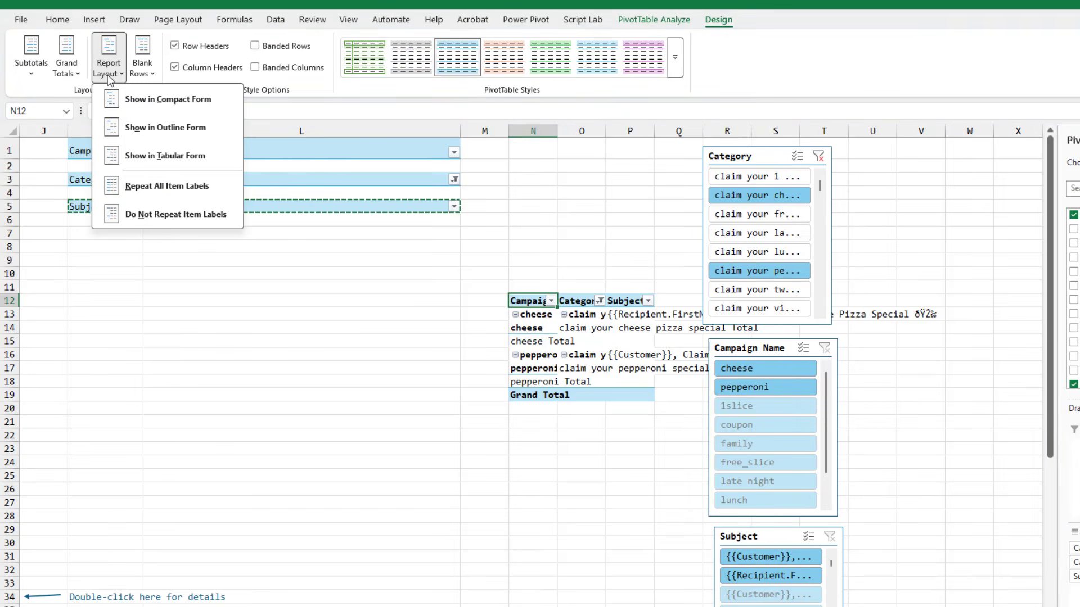
{"action": "left_click", "coordinate": [140, 100]}
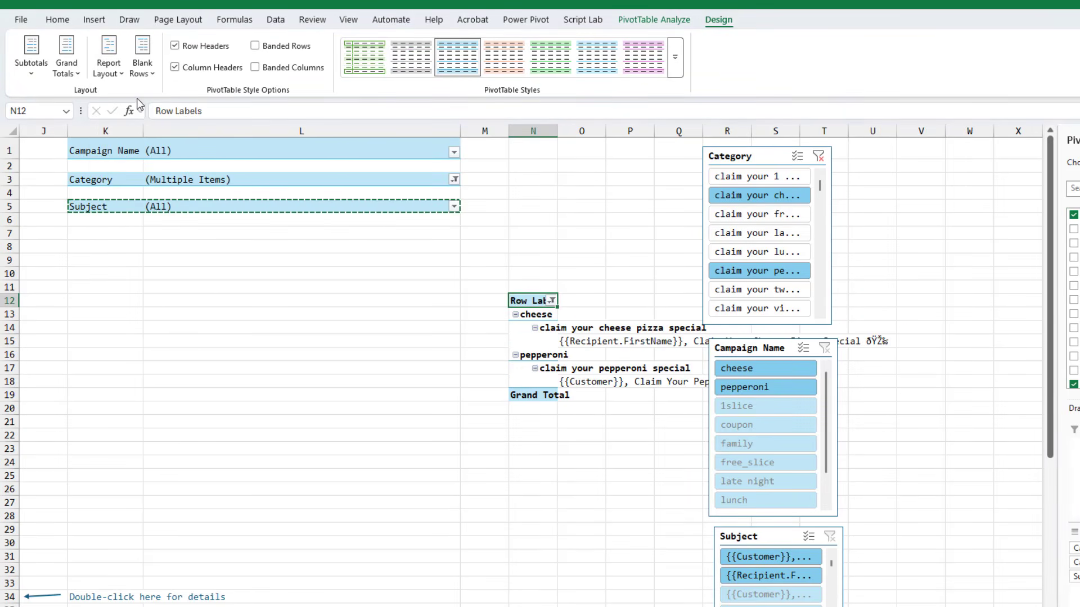
Enter the heading "Report of Selected Subject Lines" above the new PivotTable
{"action": "left_click", "coordinate": [533, 273]}
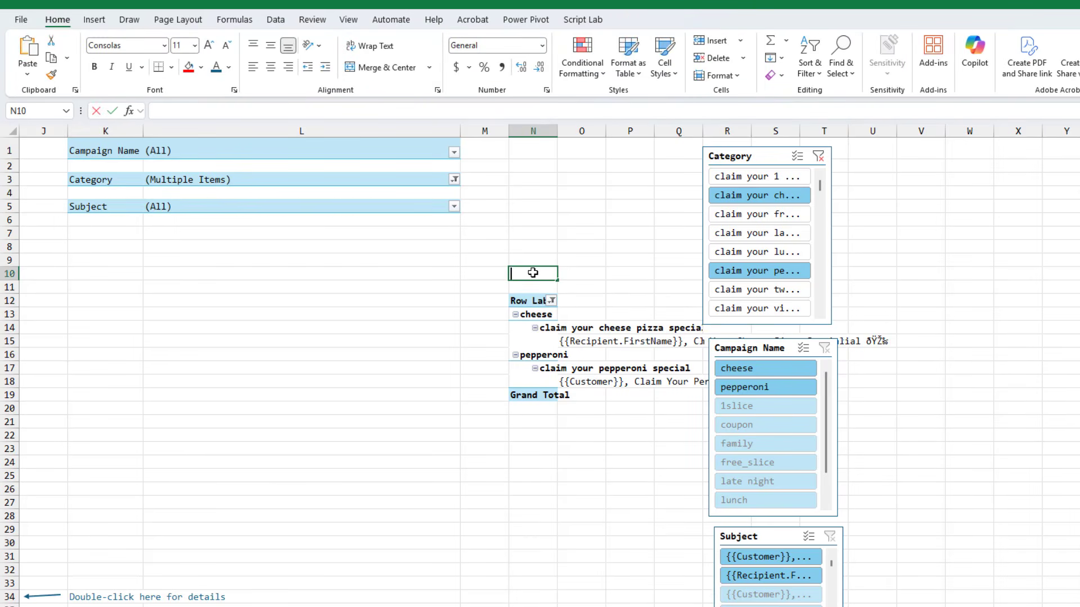
{"action": "type", "text": "Report of Selecte"}
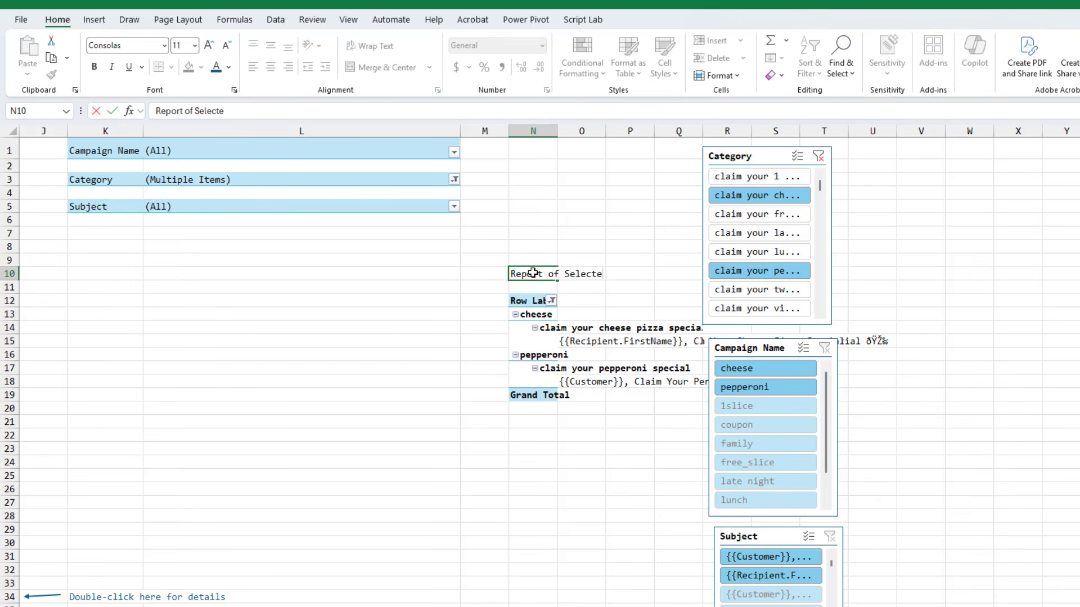
{"action": "type", "text": "d Subject Lines"}
{"action": "key", "text": "Return"}
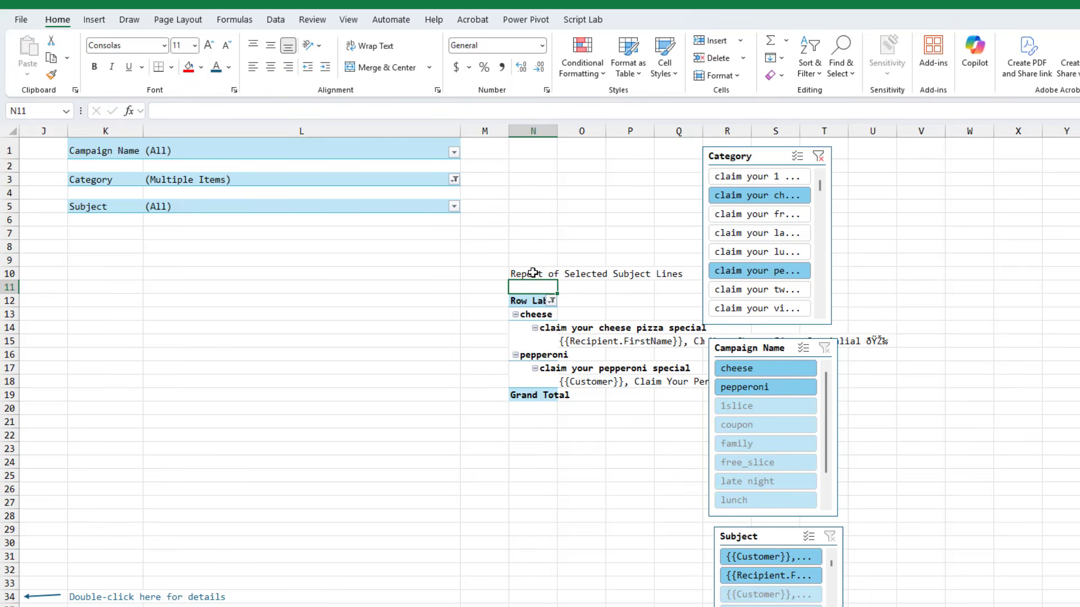
Move the Category slicer off to the side and delete the Campaign Name and Subject slicers
{"action": "left_click_drag", "start_coordinate": [717, 163], "coordinate": [1077, 174]}
{"action": "left_click_drag", "start_coordinate": [799, 362], "coordinate": [818, 366]}
{"action": "key", "text": "Delete"}
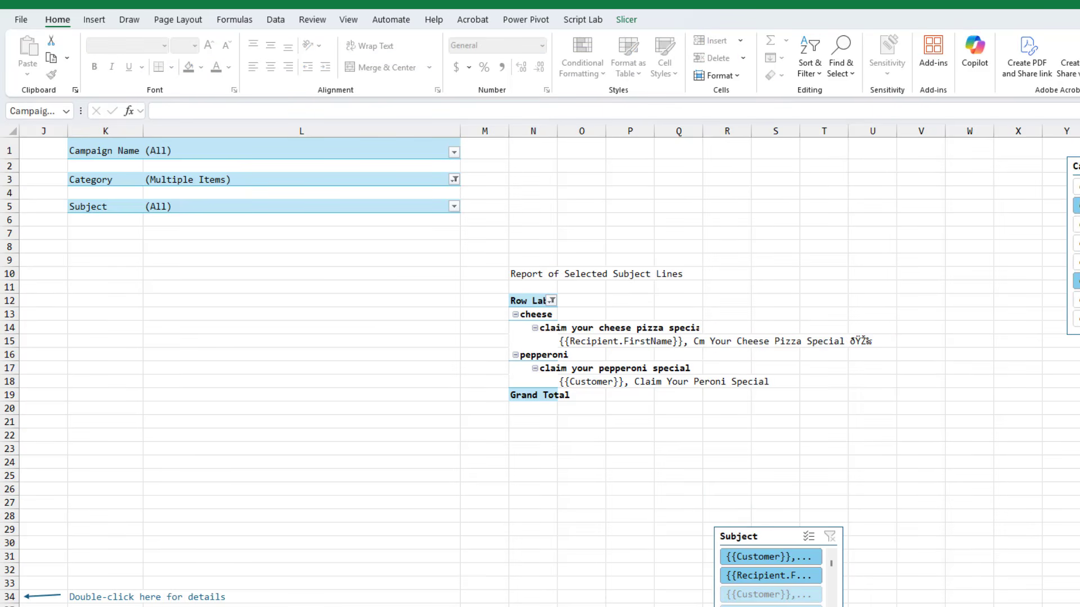
{"action": "left_click_drag", "start_coordinate": [738, 539], "coordinate": [1020, 557]}
{"action": "key", "text": "Delete"}
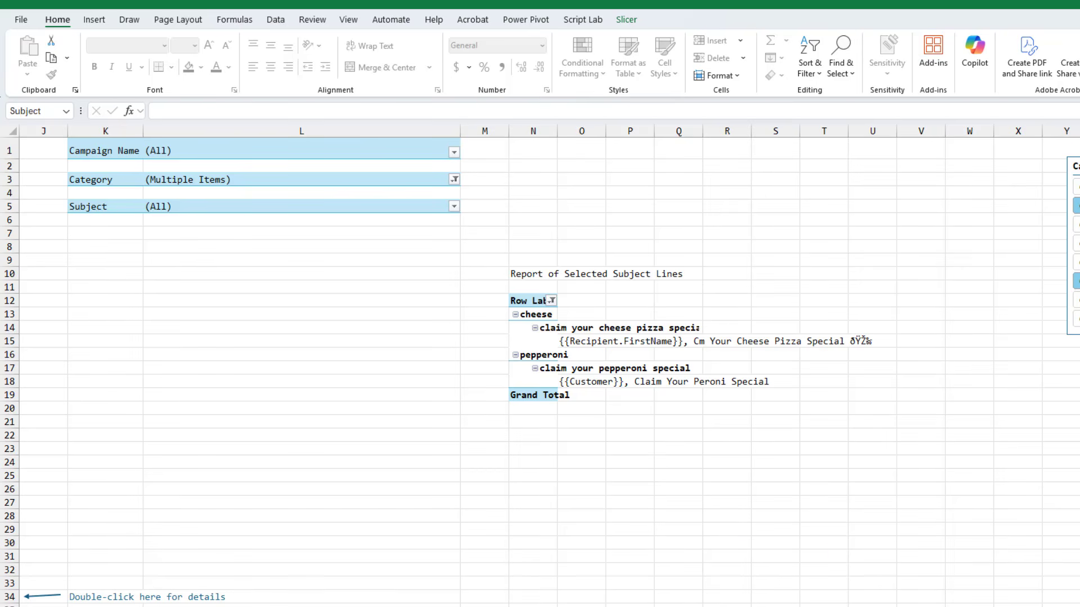
Rename the new PivotTable to PivDetails
{"action": "scroll", "coordinate": [540, 365], "scroll_direction": "left", "scroll_amount": 3}
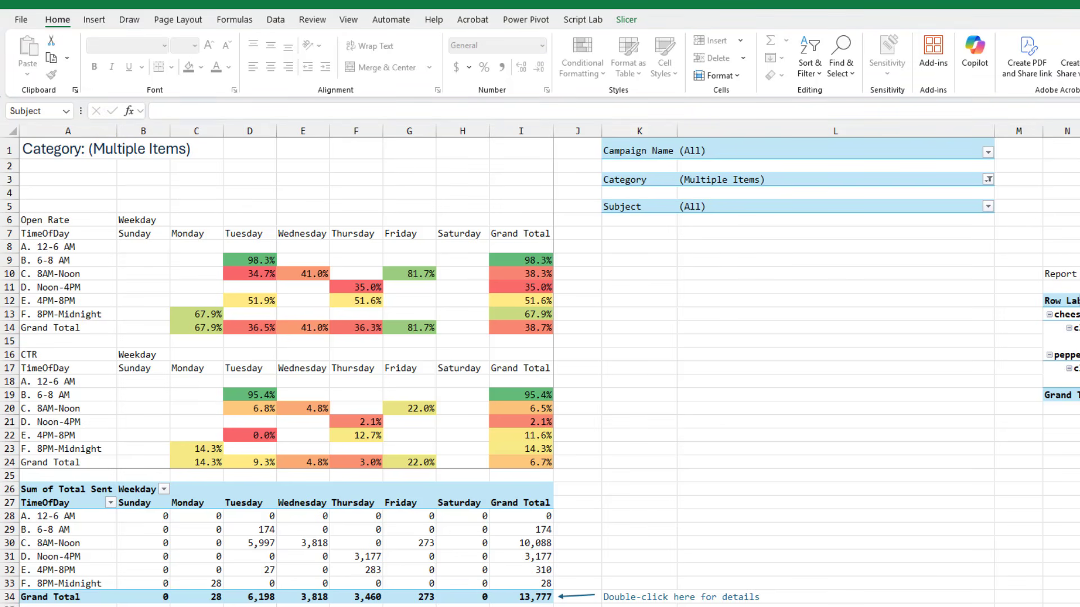
{"action": "left_click", "coordinate": [1071, 314]}
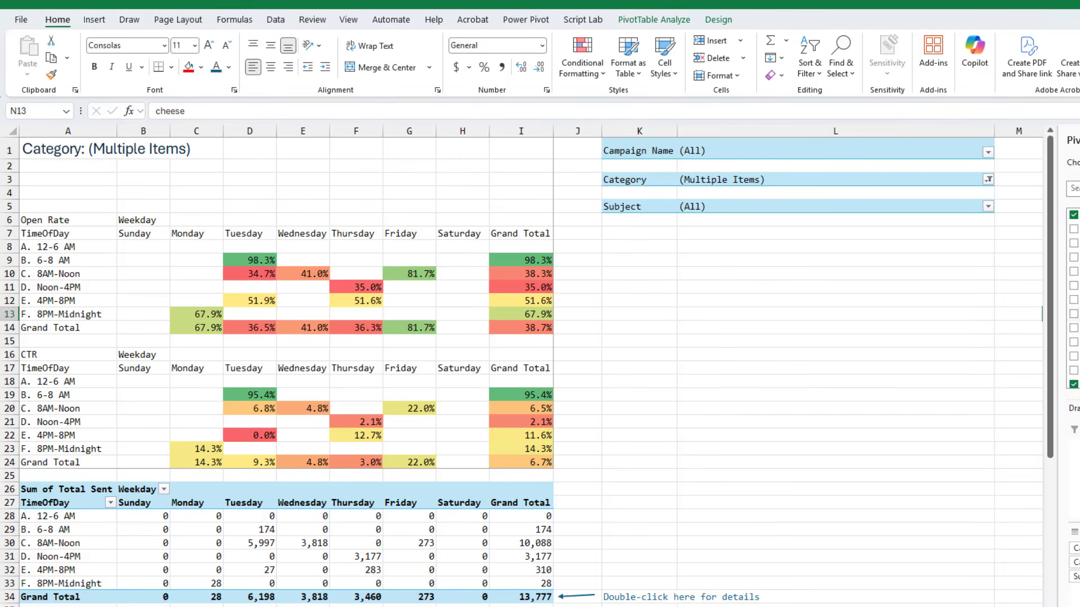
{"action": "scroll", "coordinate": [531, 366], "scroll_direction": "right", "scroll_amount": 3}
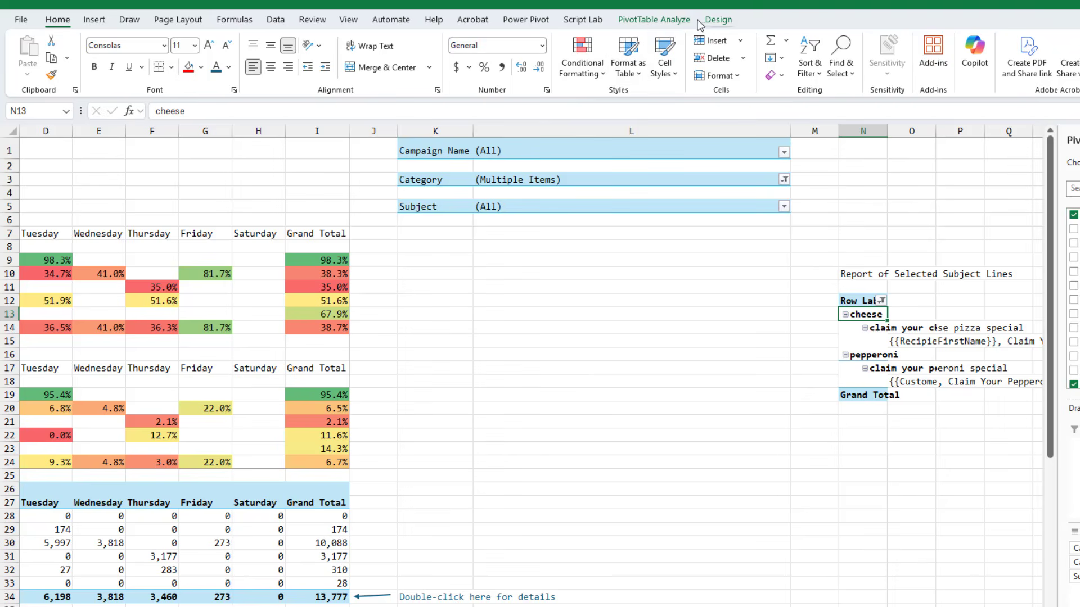
{"action": "left_click", "coordinate": [675, 20]}
{"action": "left_click", "coordinate": [68, 57]}
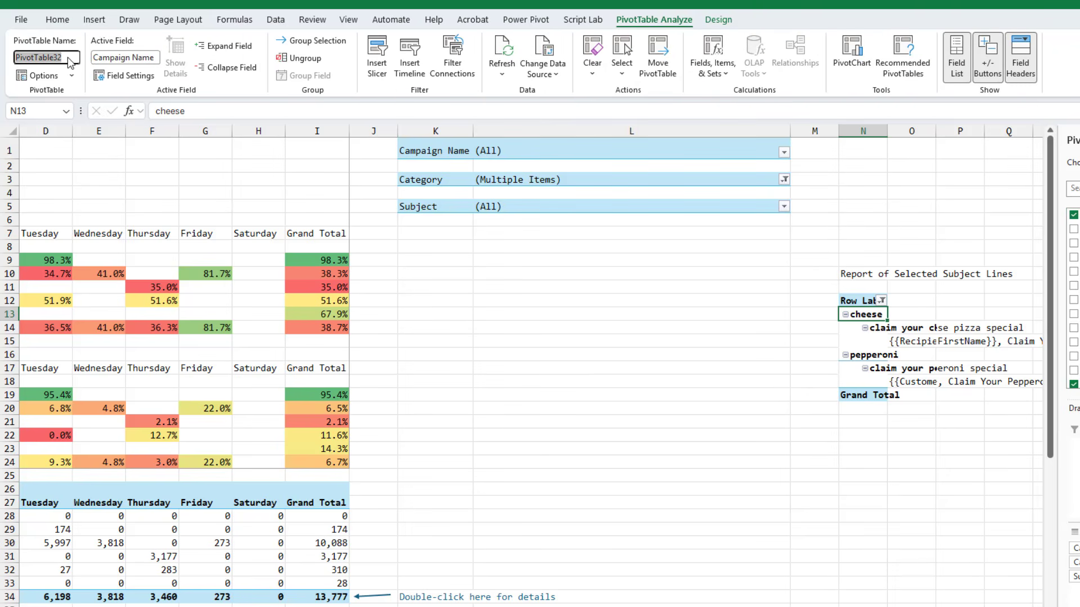
{"action": "type", "text": "PivDetails"}
{"action": "key", "text": "Return"}
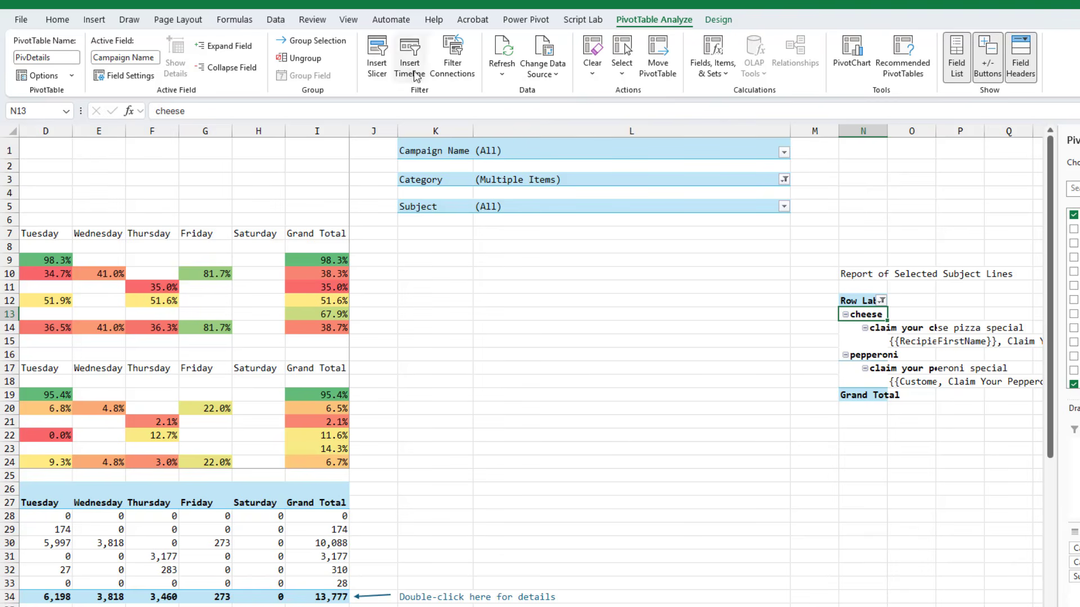
Review the PivDetails filter connections to the Campaign Name, Category and Subject filters
{"action": "left_click", "coordinate": [453, 56]}
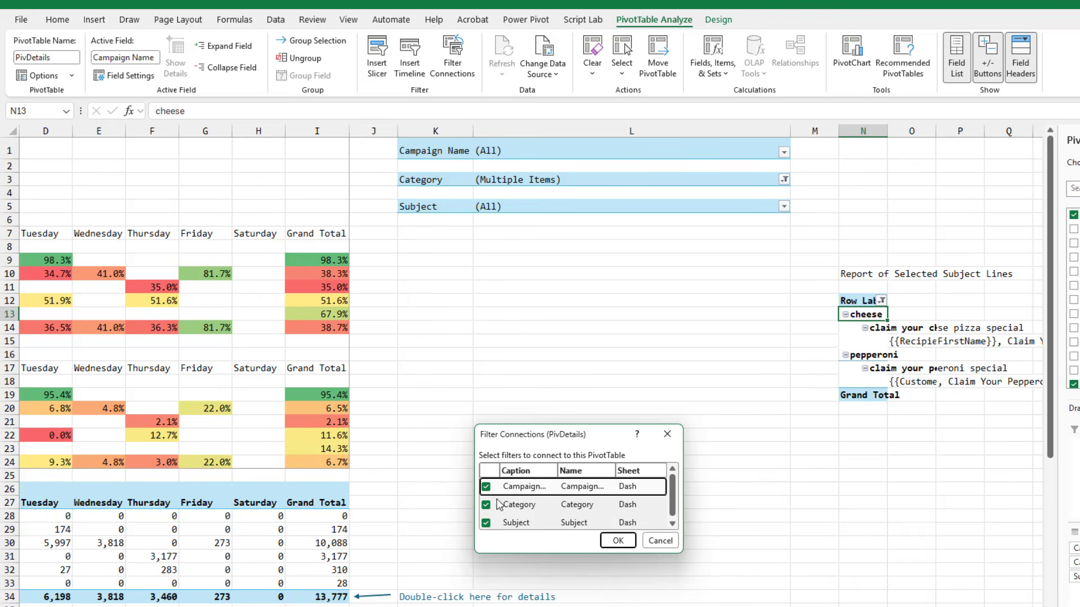
{"action": "left_click_drag", "start_coordinate": [681, 553], "coordinate": [847, 591]}
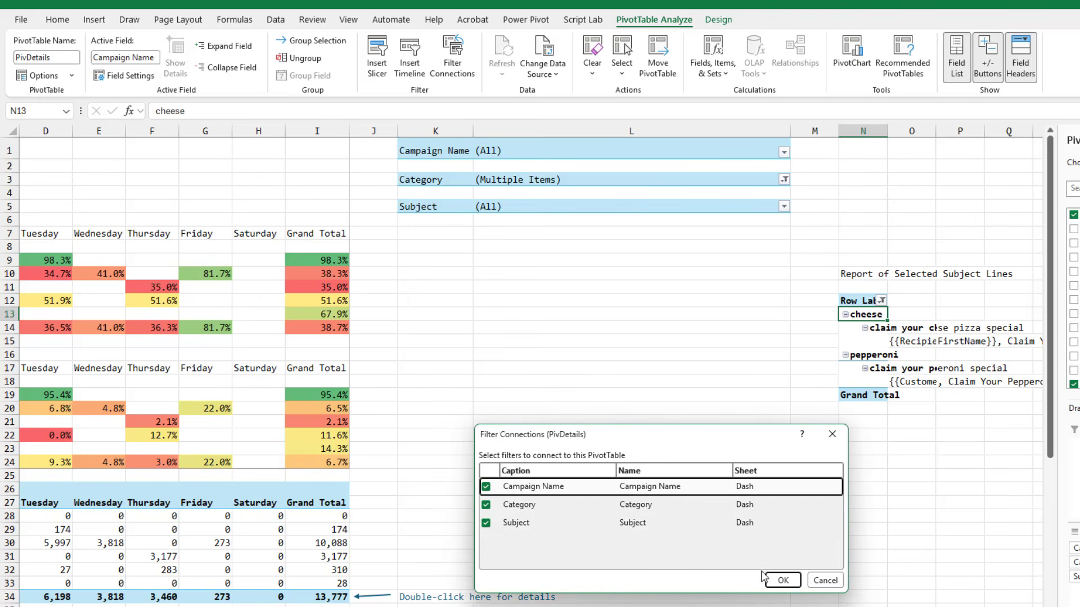
{"action": "left_click", "coordinate": [782, 580]}
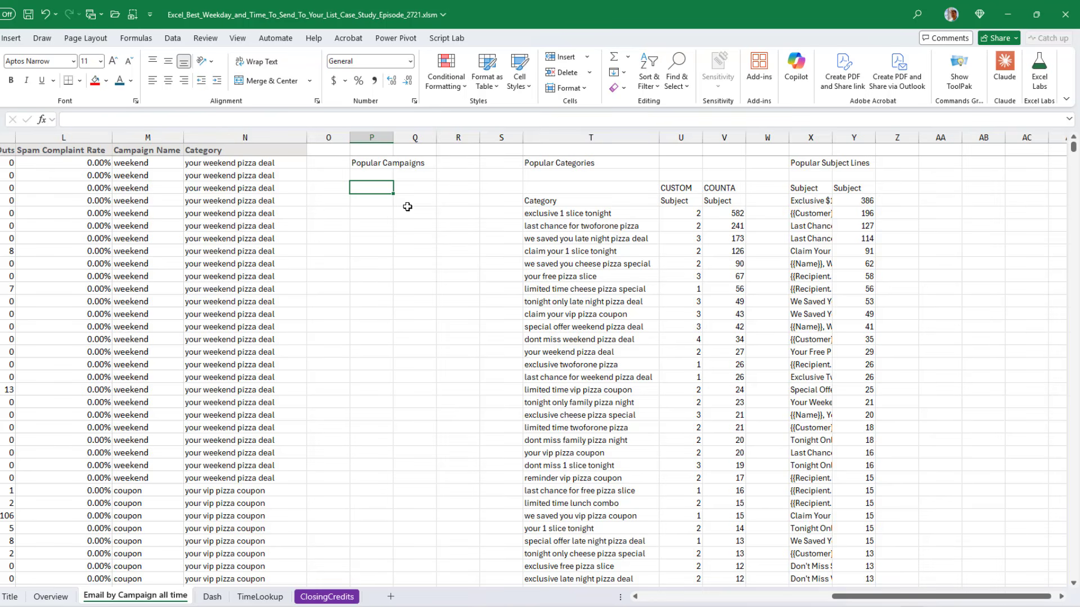
On the Email by Campaign all time sheet, start a GROUPBY formula under Popular Campaigns with M1:M2201 as row fields
{"action": "type", "text": "=gro"}
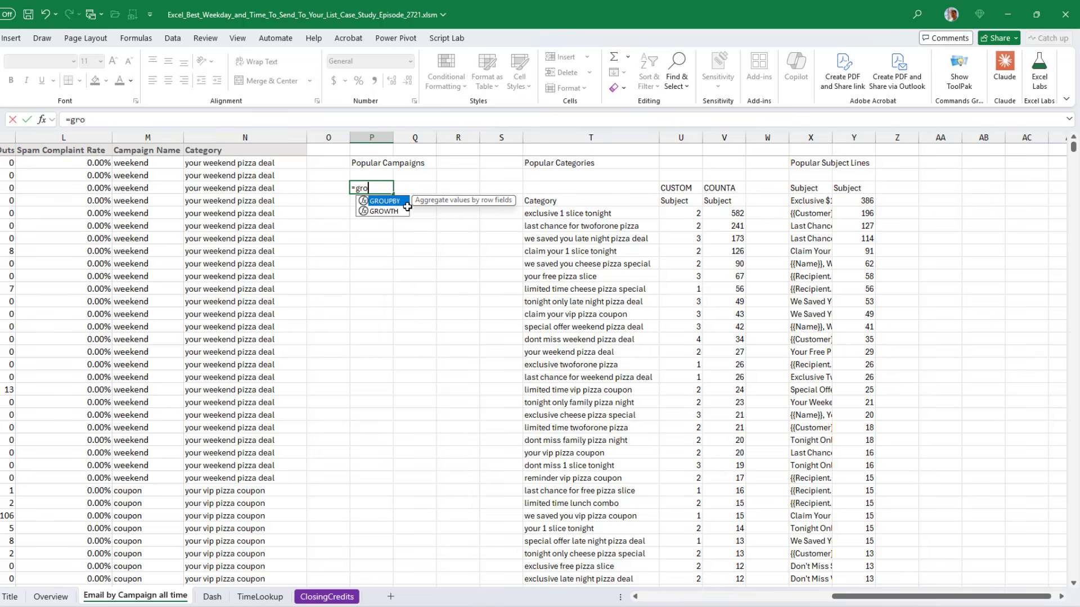
{"action": "type", "text": "up"}
{"action": "key", "text": "Tab"}
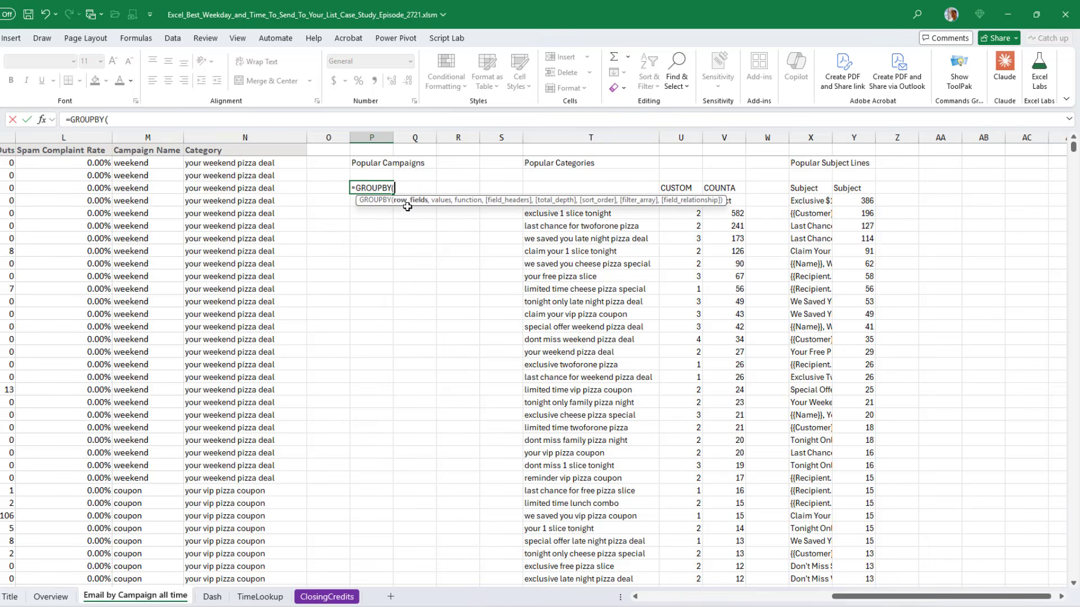
{"action": "key", "text": "Left"}
{"action": "key", "text": "Left"}
{"action": "key", "text": "Left"}
{"action": "key", "text": "Up"}
{"action": "key", "text": "Up"}
{"action": "key", "text": "Up"}
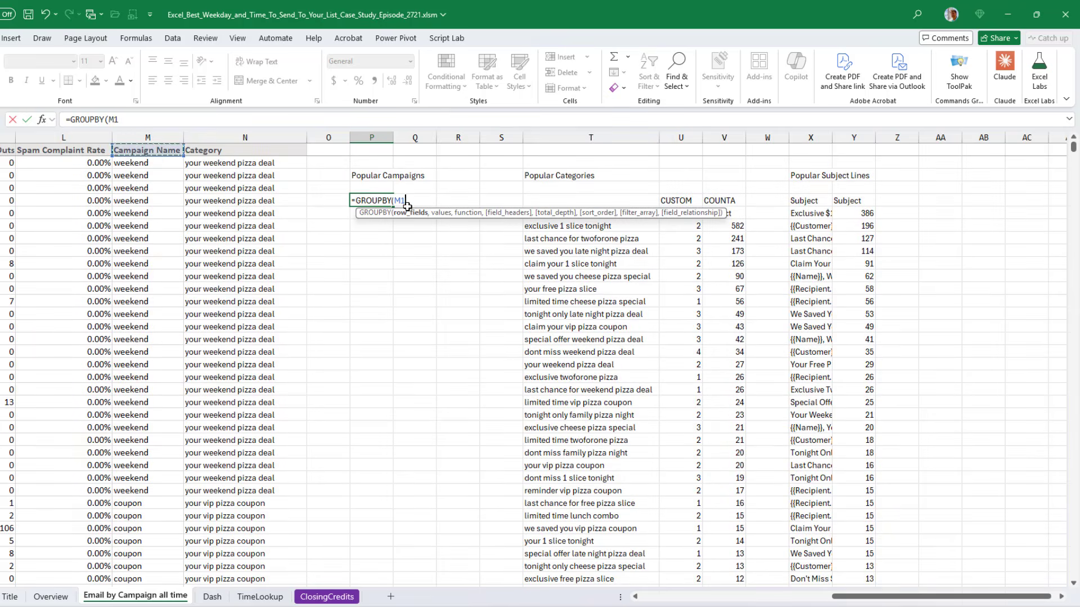
{"action": "key", "text": "ctrl+shift+Down"}
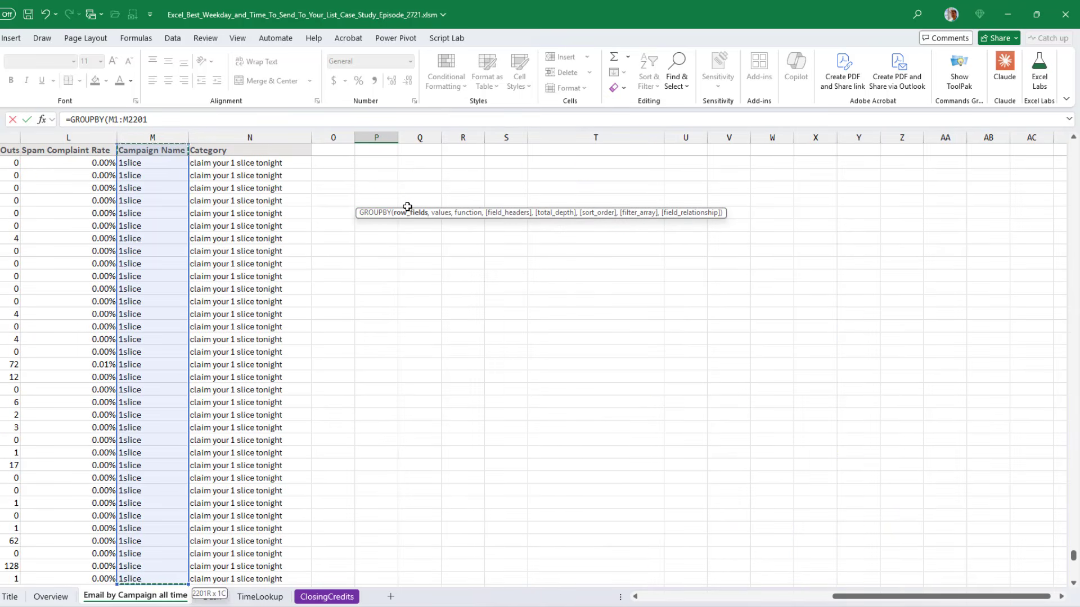
{"action": "type", "text": ","}
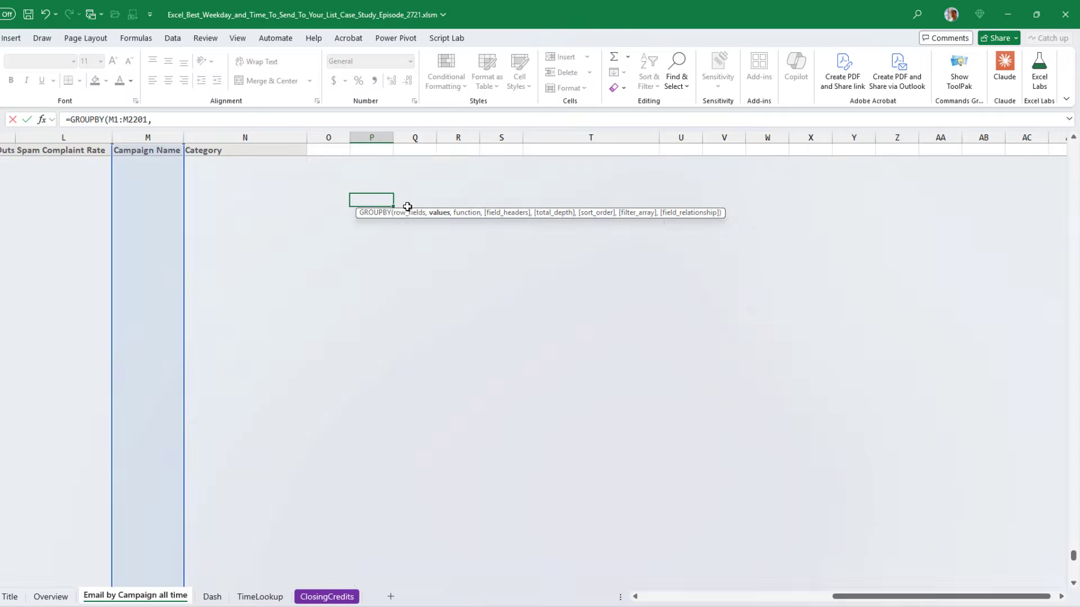
Add M1:M2201 as the GROUPBY values and COUNTA as its function
{"action": "key", "text": "Left"}
{"action": "key", "text": "Up"}
{"action": "key", "text": "Left"}
{"action": "key", "text": "Up"}
{"action": "key", "text": "Up"}
{"action": "key", "text": "Left"}
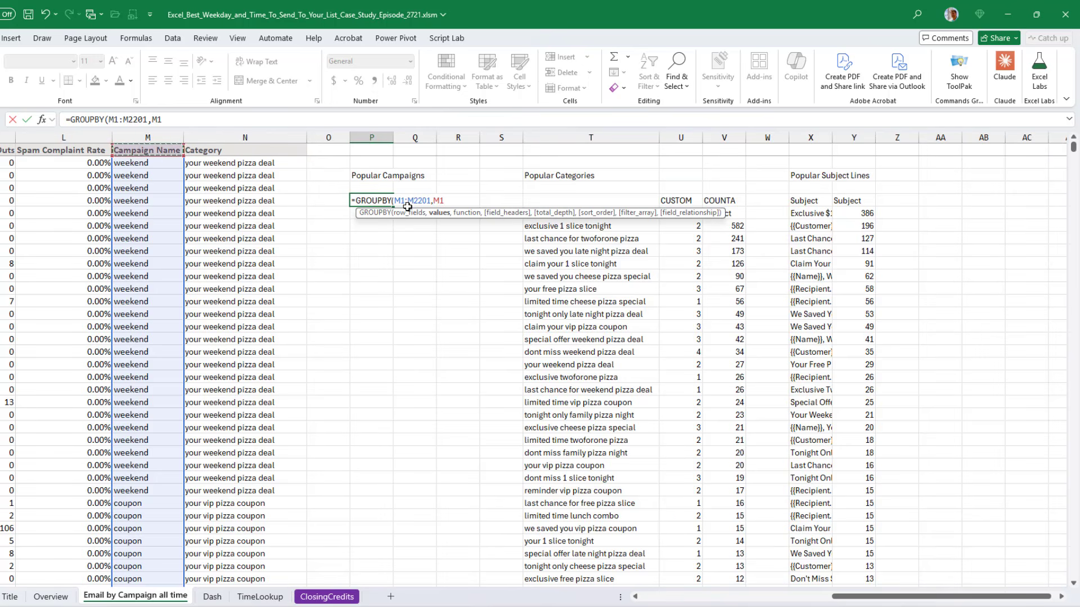
{"action": "key", "text": "ctrl+shift+Down"}
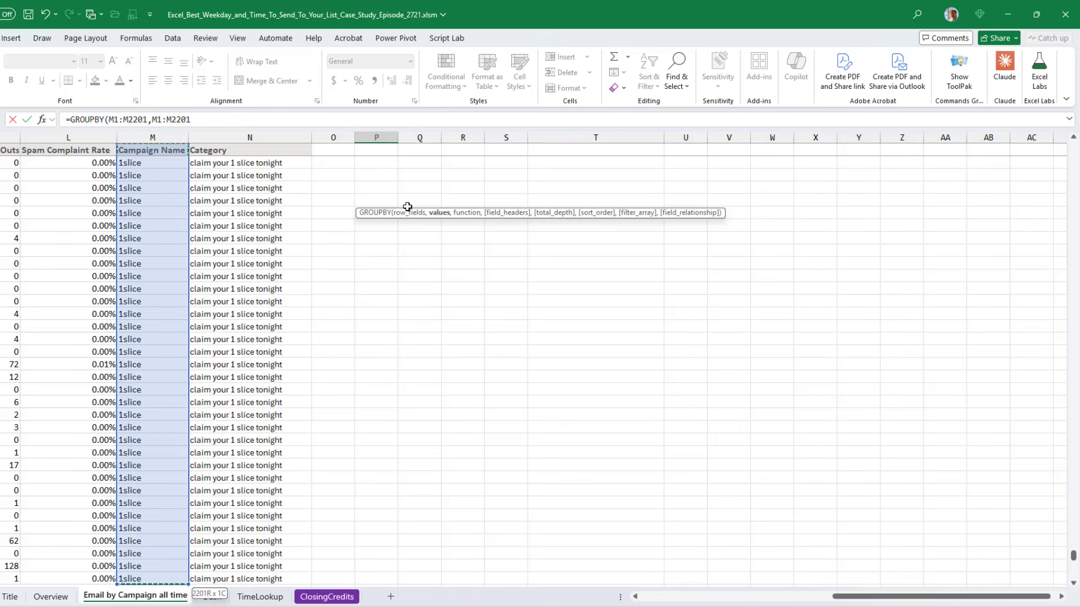
{"action": "type", "text": ","}
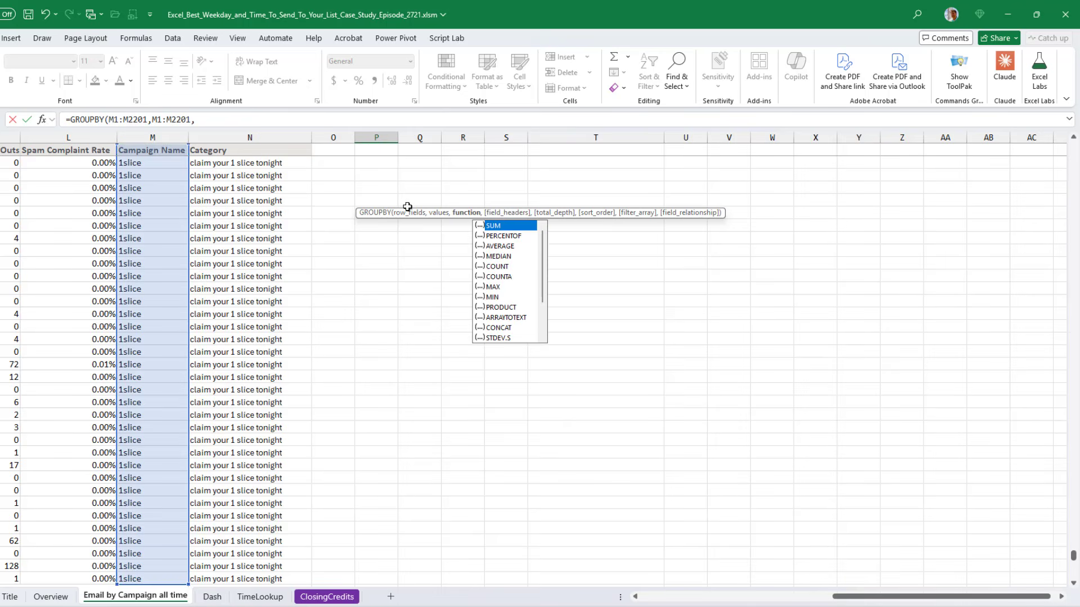
{"action": "key", "text": "ctrl+BackSpace"}
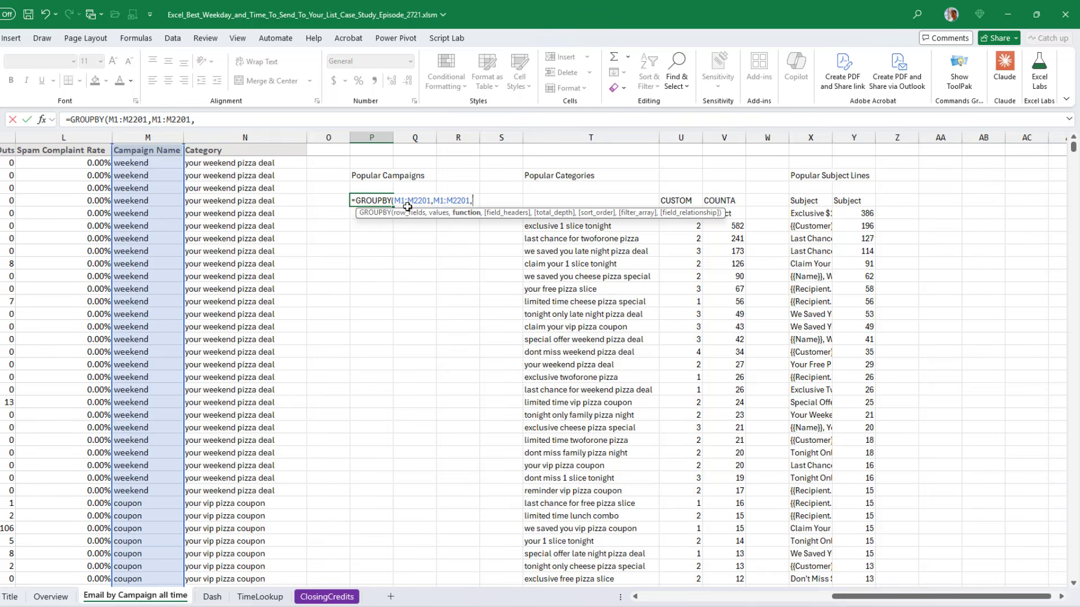
{"action": "type", "text": "COUNTA"}
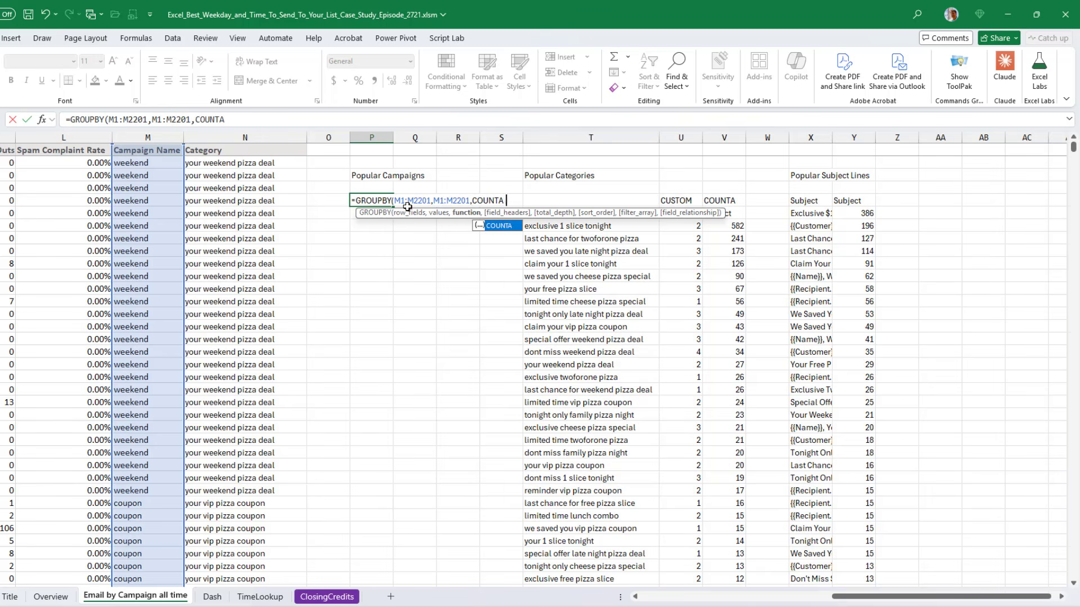
{"action": "type", "text": ","}
Finish the Popular Campaigns GROUPBY with field headers 3 (yes and show), total depth 0 and sort order -2
{"action": "key", "text": "Down"}
{"action": "key", "text": "Down"}
{"action": "key", "text": "Down"}
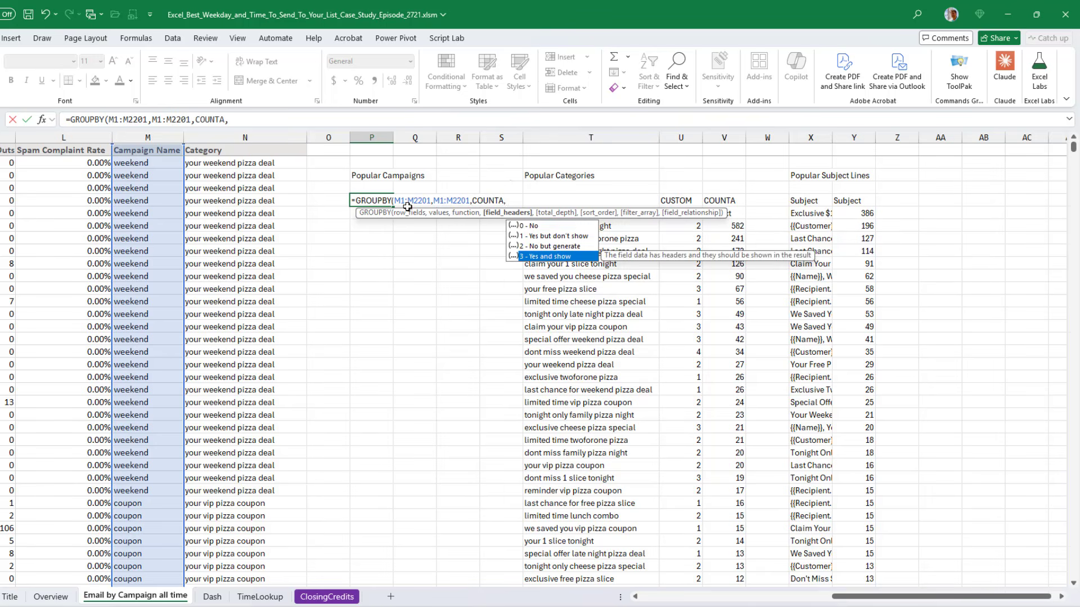
{"action": "key", "text": "Tab"}
{"action": "type", "text": ","}
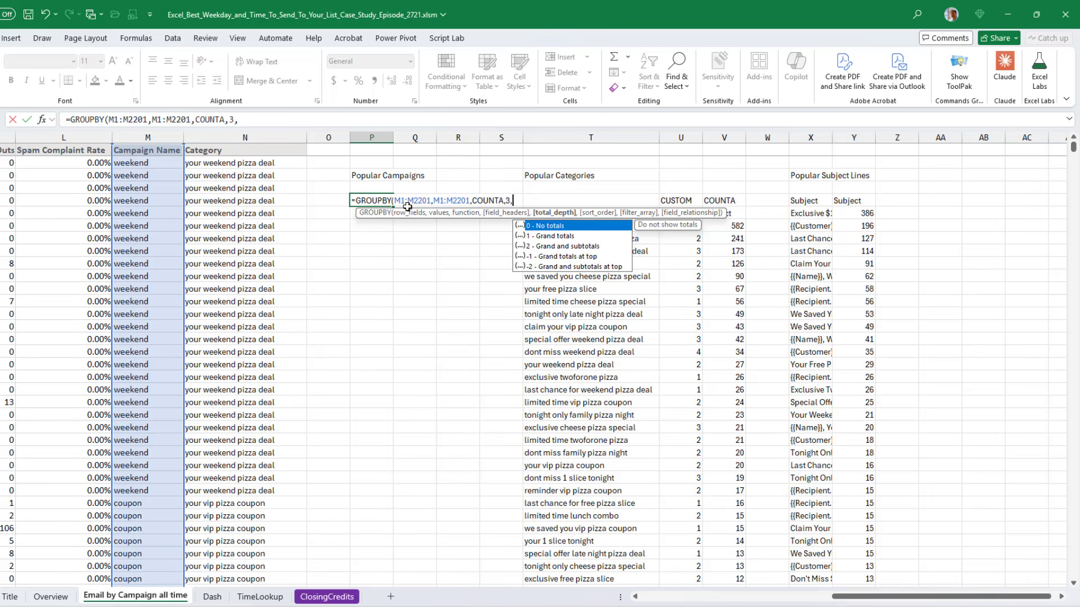
{"action": "type", "text": "0,"}
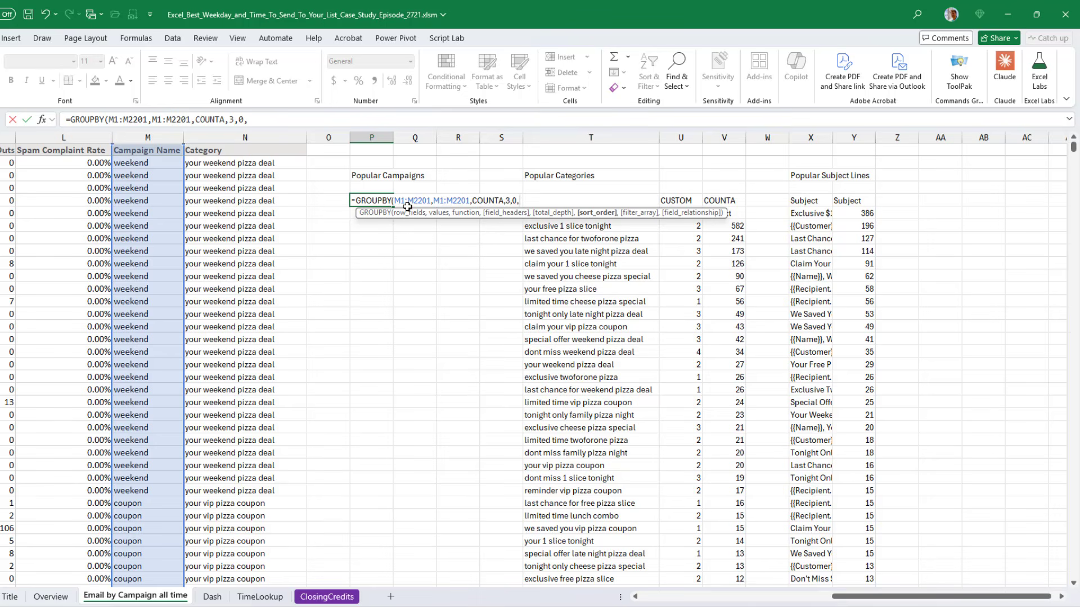
{"action": "type", "text": "2)"}
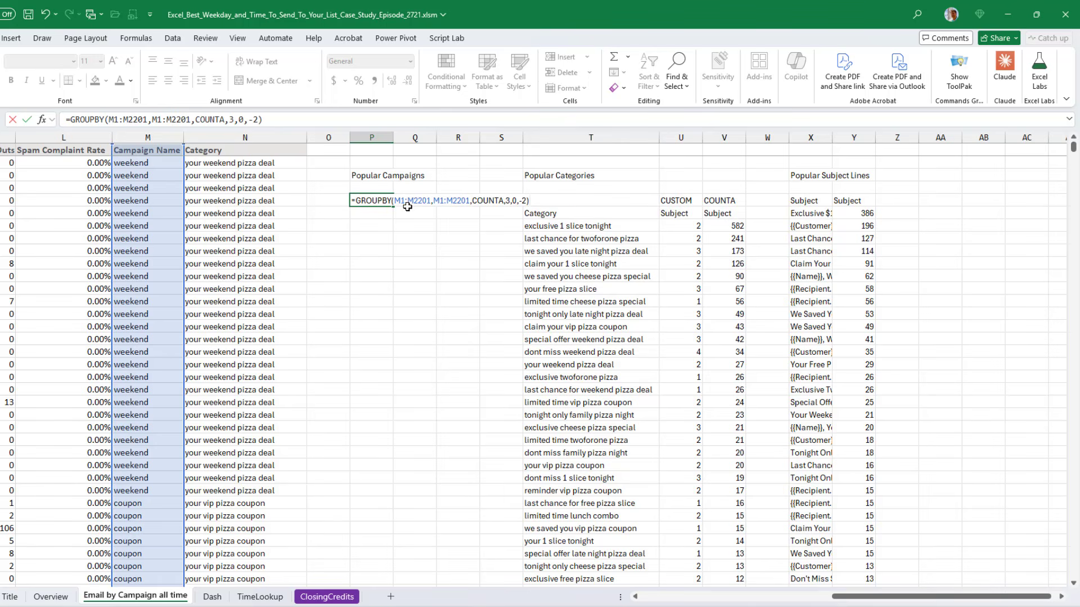
{"action": "key", "text": "Return"}
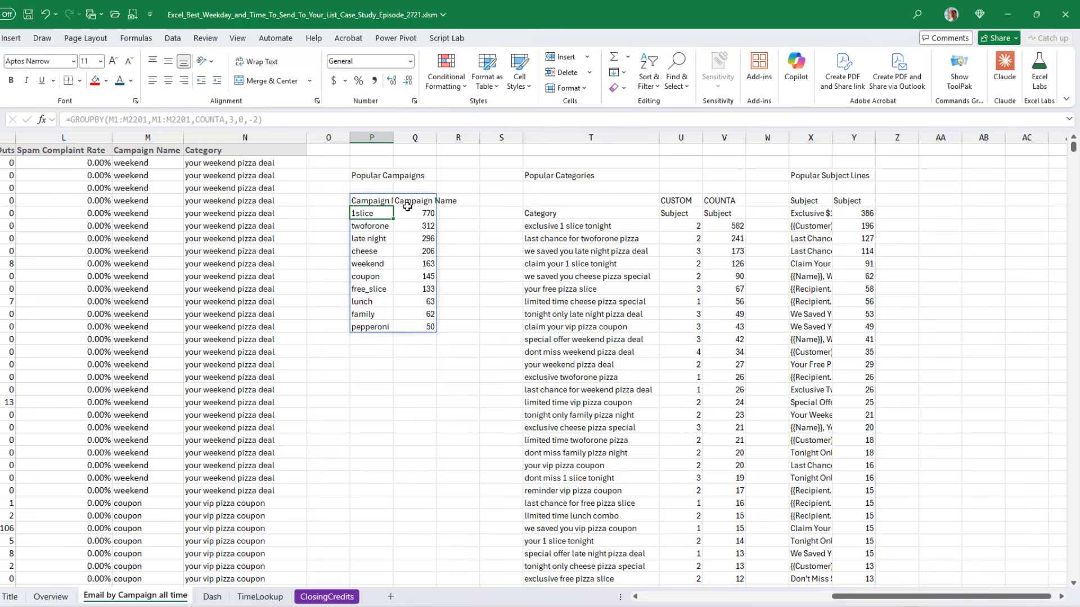
Examine the existing GROUPBY formulas behind the Popular Subject Lines and Popular Categories tables
{"action": "left_click", "coordinate": [806, 210]}
{"action": "left_click", "coordinate": [805, 201]}
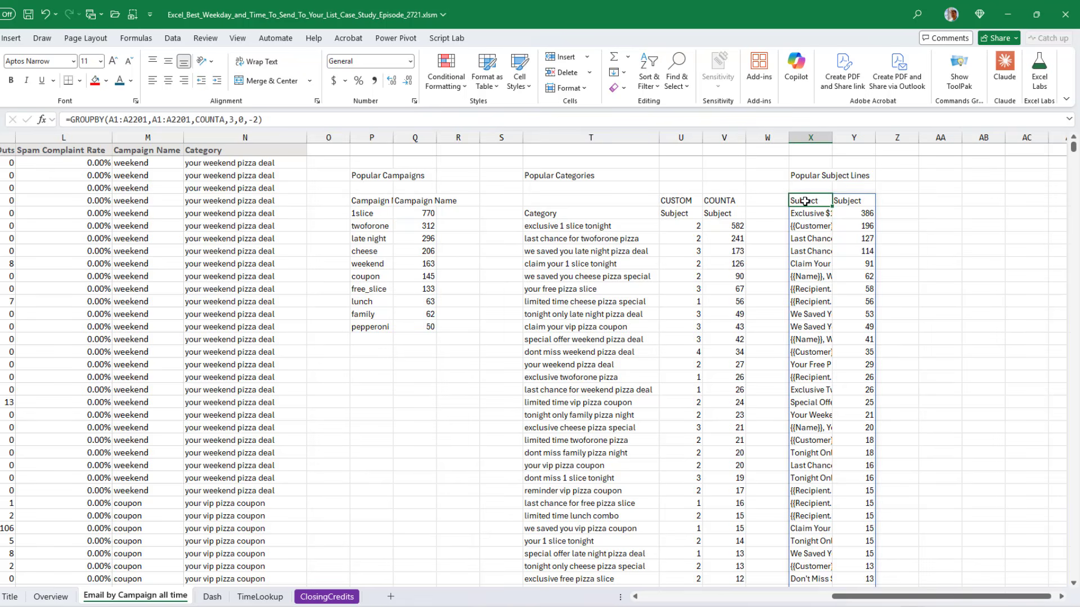
{"action": "double_click", "coordinate": [805, 201]}
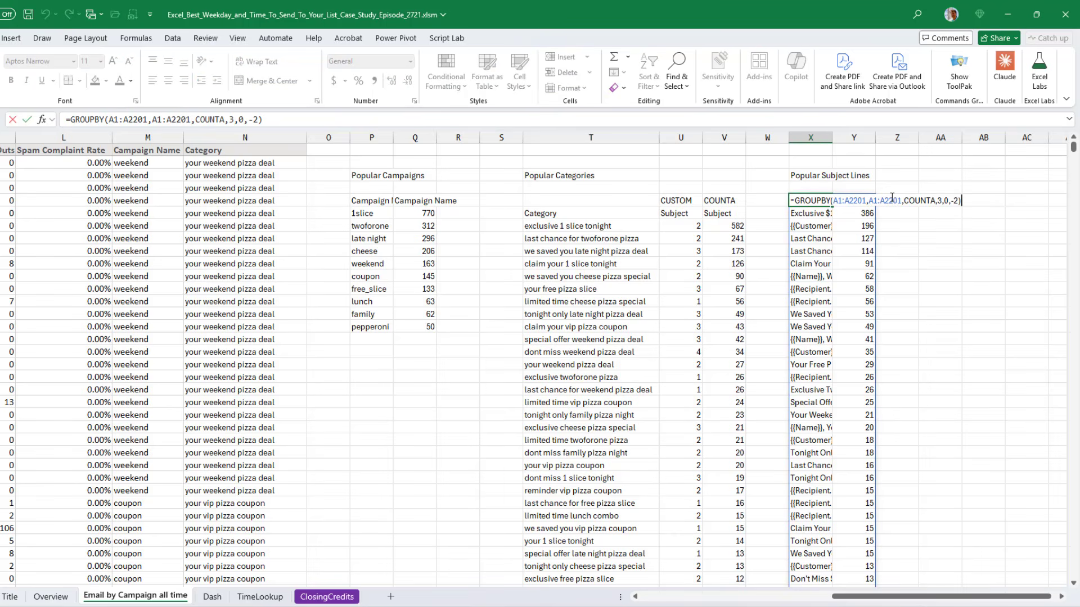
{"action": "key", "text": "Escape"}
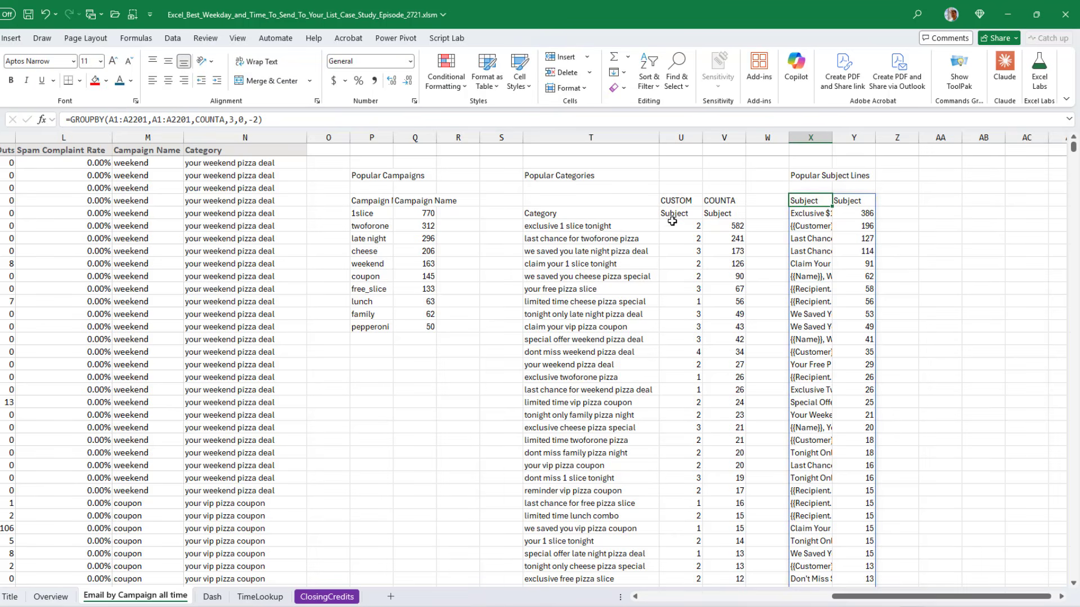
{"action": "left_click", "coordinate": [588, 203]}
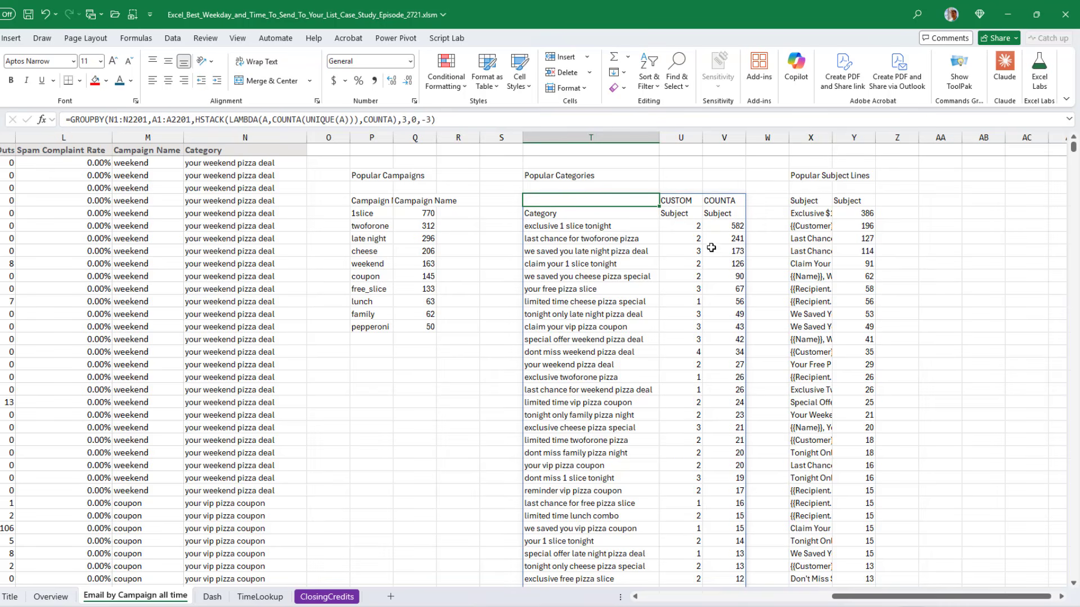
{"action": "key", "text": "F2"}
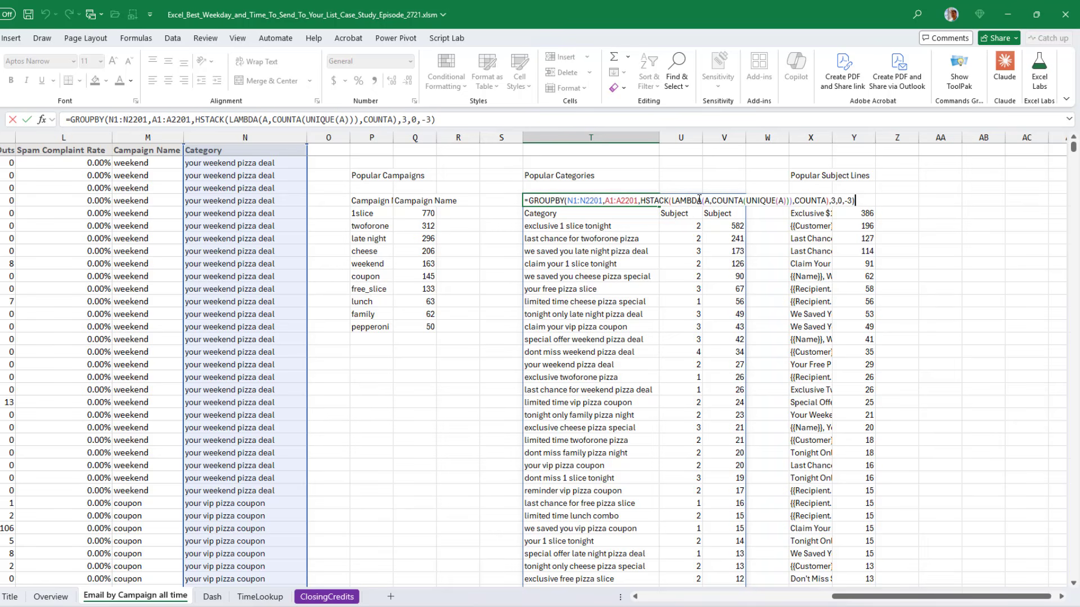
{"action": "key", "text": "ctrl+Return"}
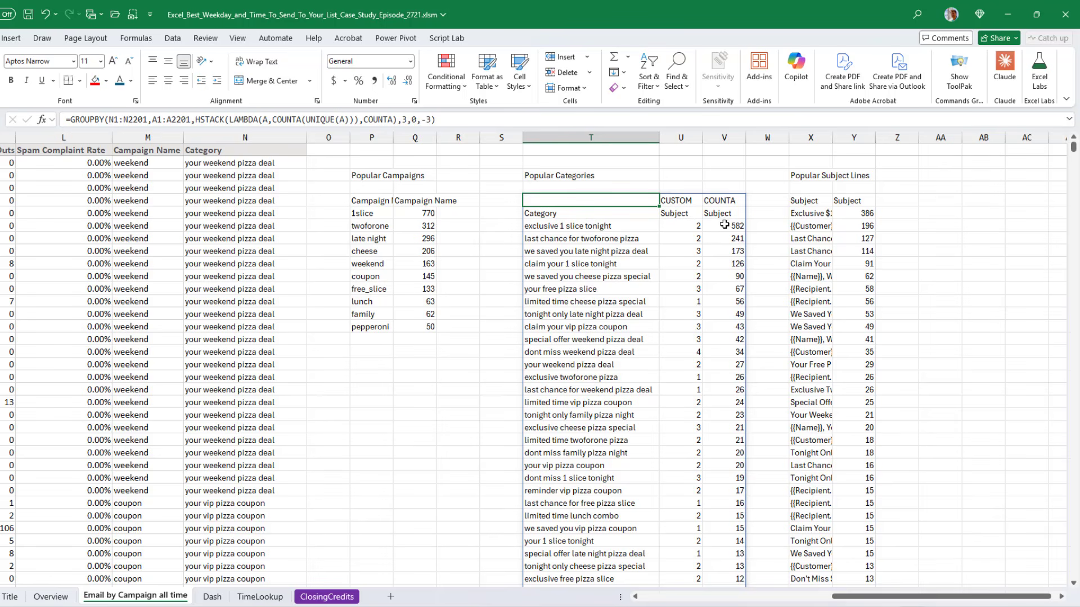
Change the Popular Categories GROUPBY sort order to -2
{"action": "key", "text": "F2"}
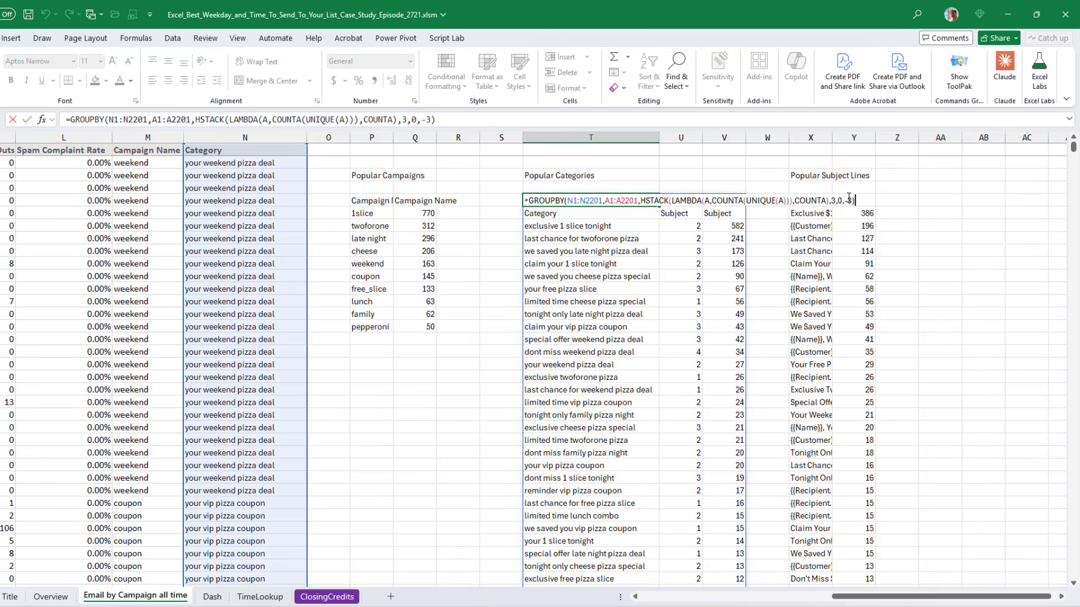
{"action": "left_click", "coordinate": [848, 200]}
{"action": "key", "text": "Delete"}
{"action": "type", "text": "2"}
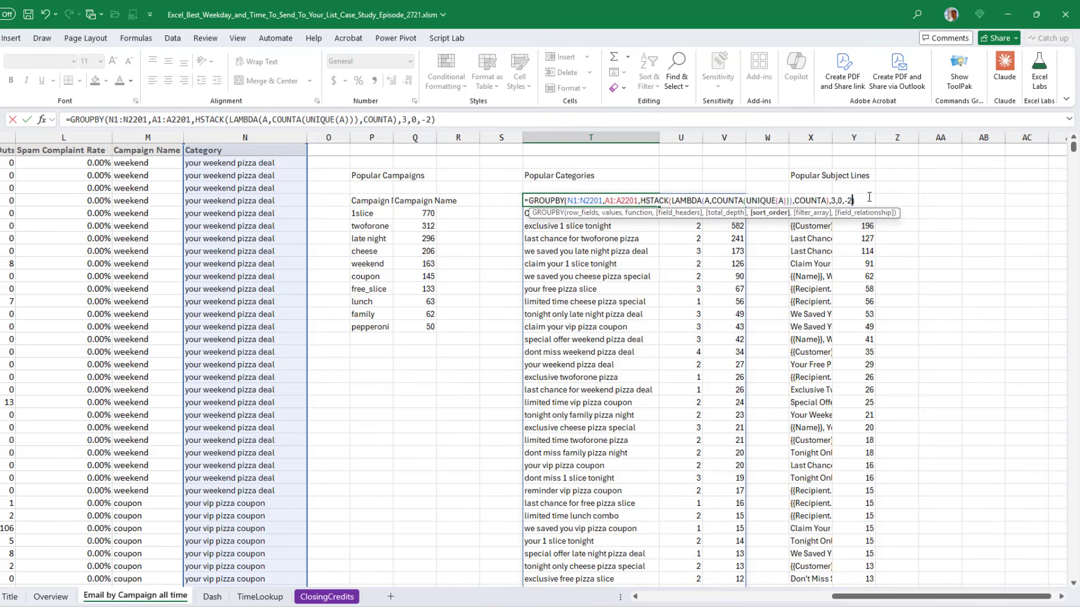
{"action": "key", "text": "Return"}
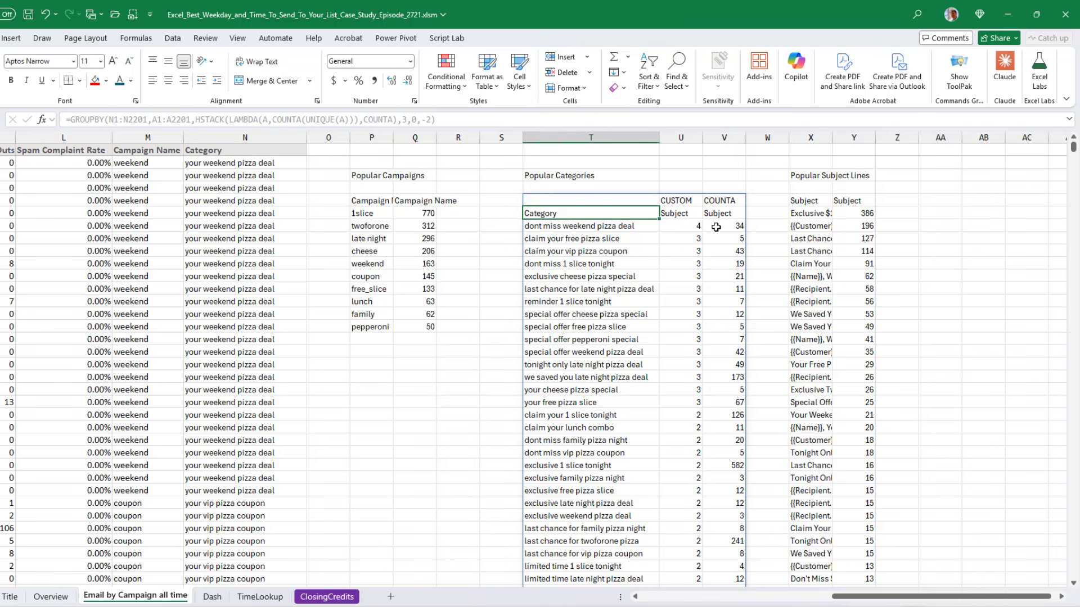
Set the Popular Categories GROUPBY sort order back to -3
{"action": "key", "text": "Up"}
{"action": "key", "text": "F2"}
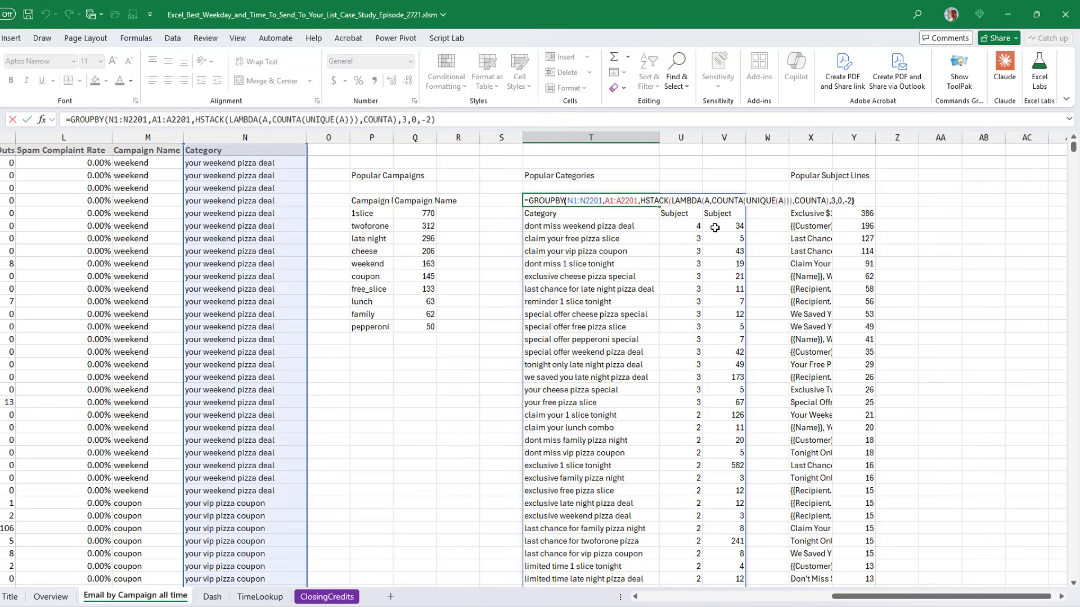
{"action": "key", "text": "BackSpace"}
{"action": "type", "text": "3"}
{"action": "key", "text": "Return"}
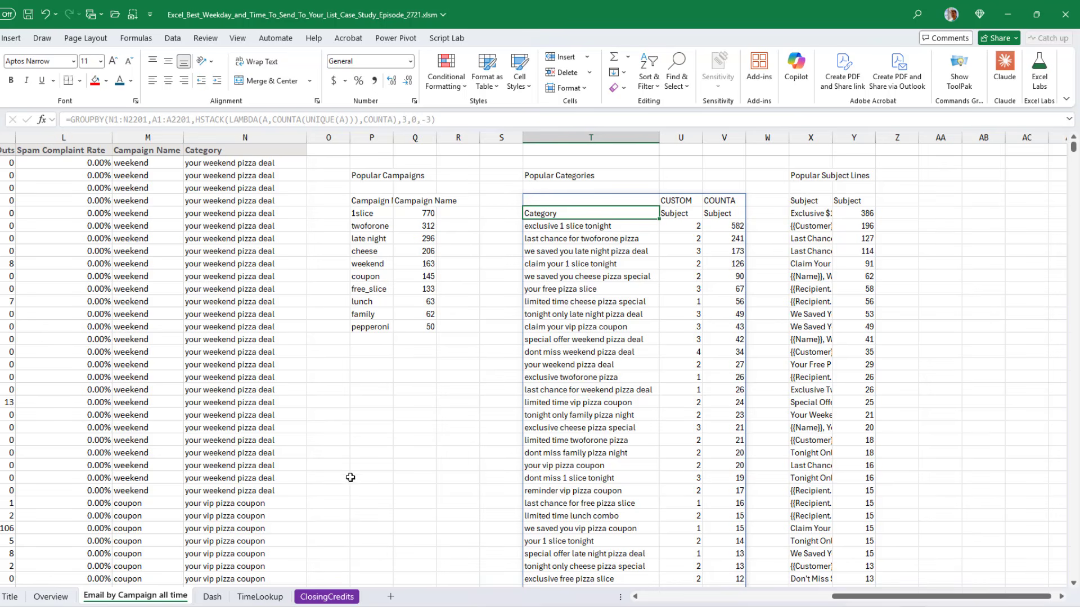
Browse the Dash sheet and the campaign data rows down to the end of the data
{"action": "left_click", "coordinate": [212, 597]}
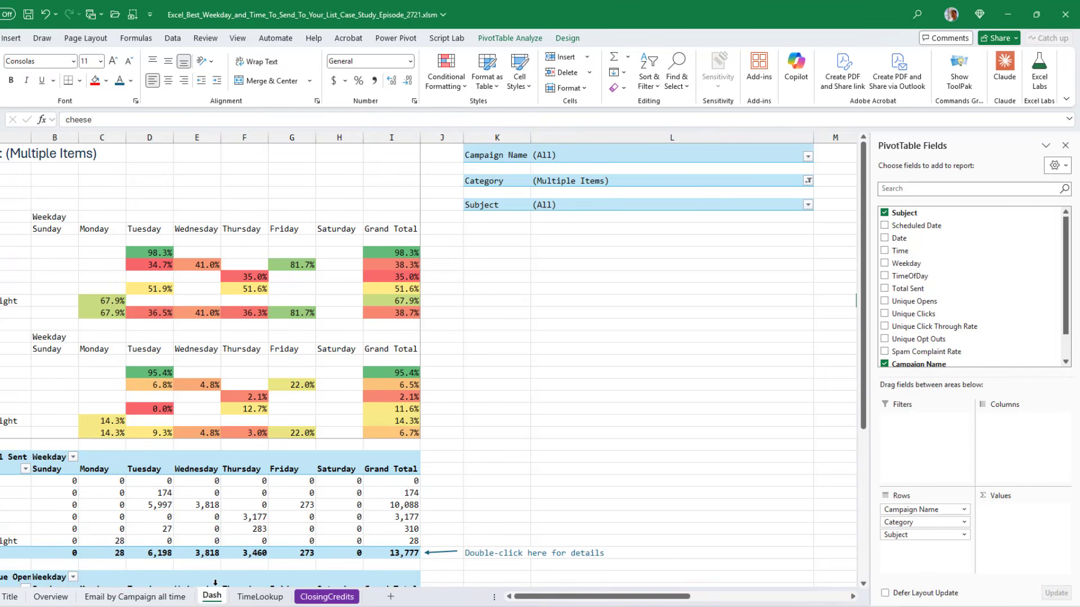
{"action": "left_click", "coordinate": [135, 597]}
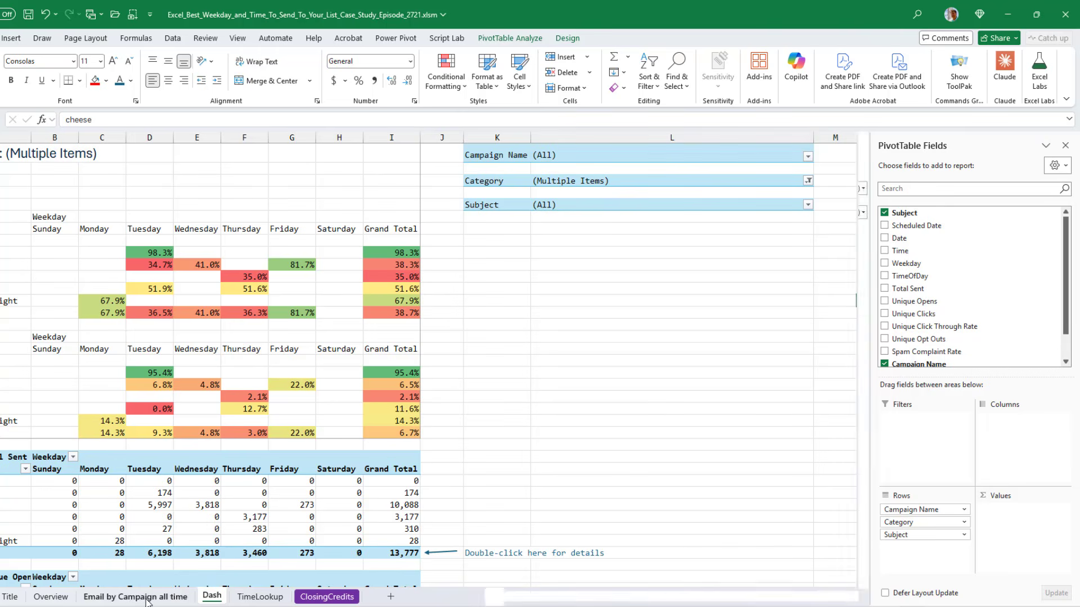
{"action": "key", "text": "Home"}
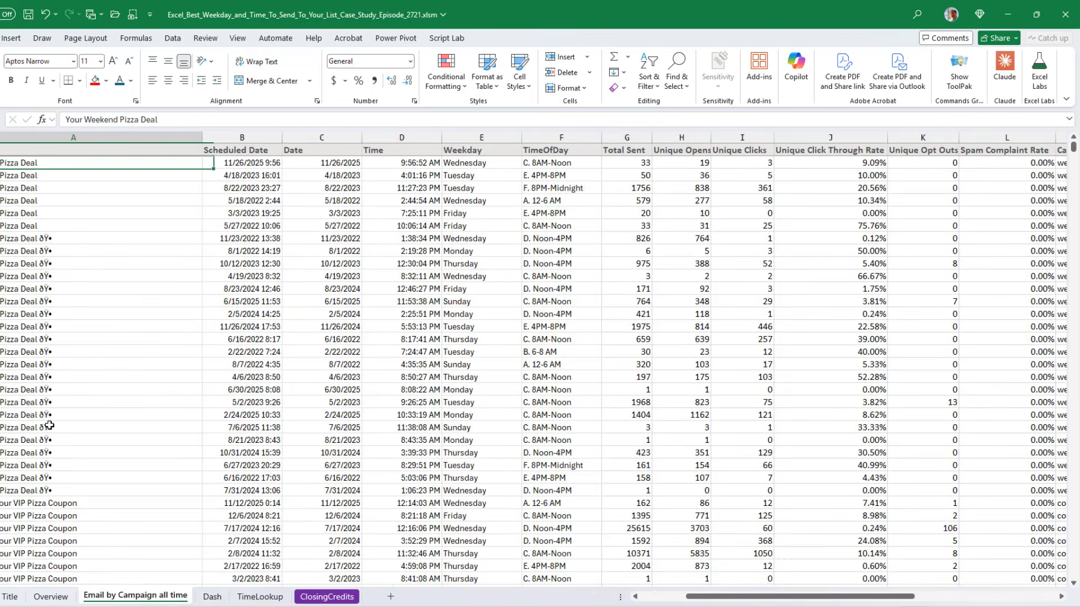
{"action": "key", "text": "ctrl+Down"}
{"action": "key", "text": "ctrl+Down"}
{"action": "key", "text": "ctrl+Down"}
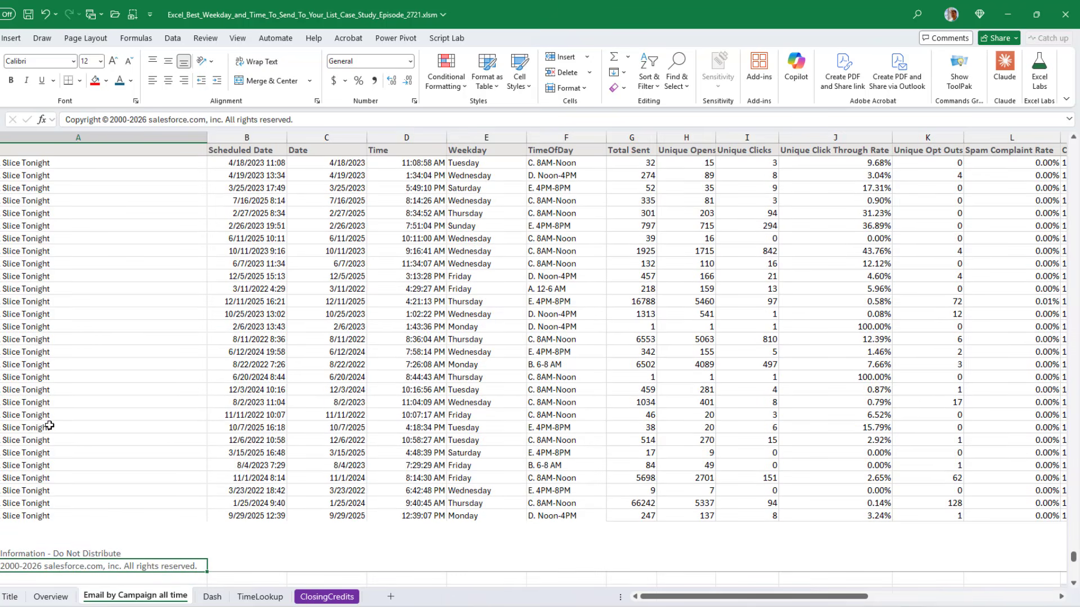
{"action": "key", "text": "ctrl+Home"}
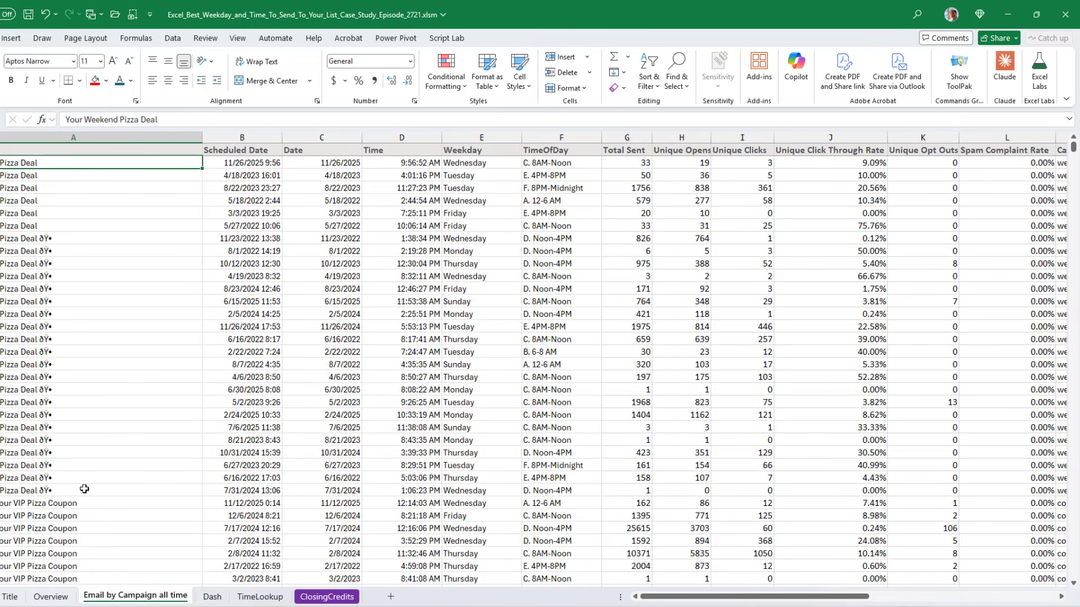
Reset the dashboard's Category filter to All, then switch to the ClosingCredits sheet
{"action": "left_click", "coordinate": [213, 598]}
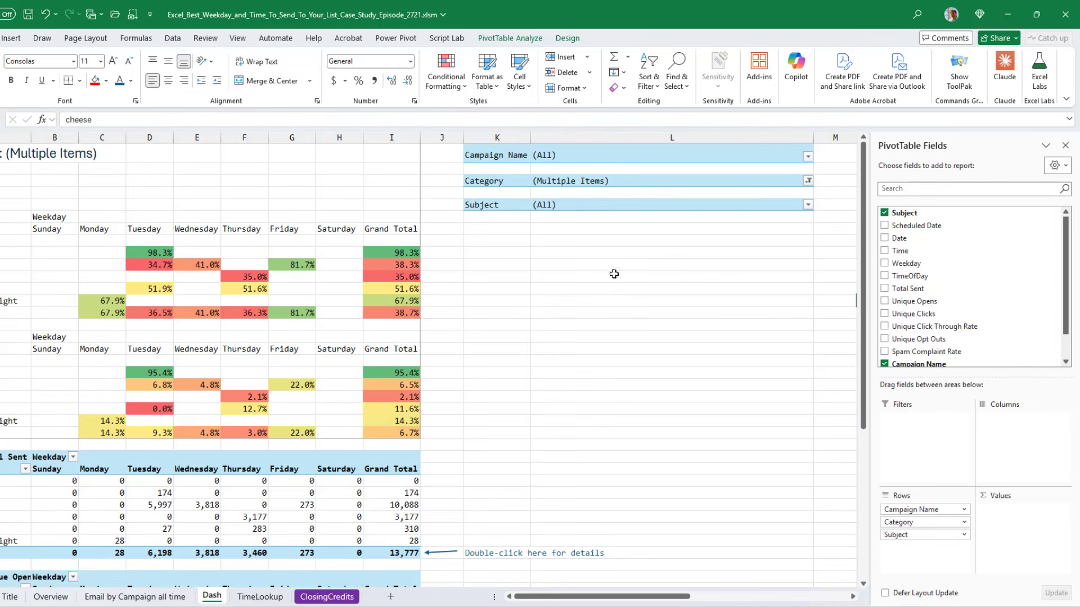
{"action": "left_click", "coordinate": [808, 181]}
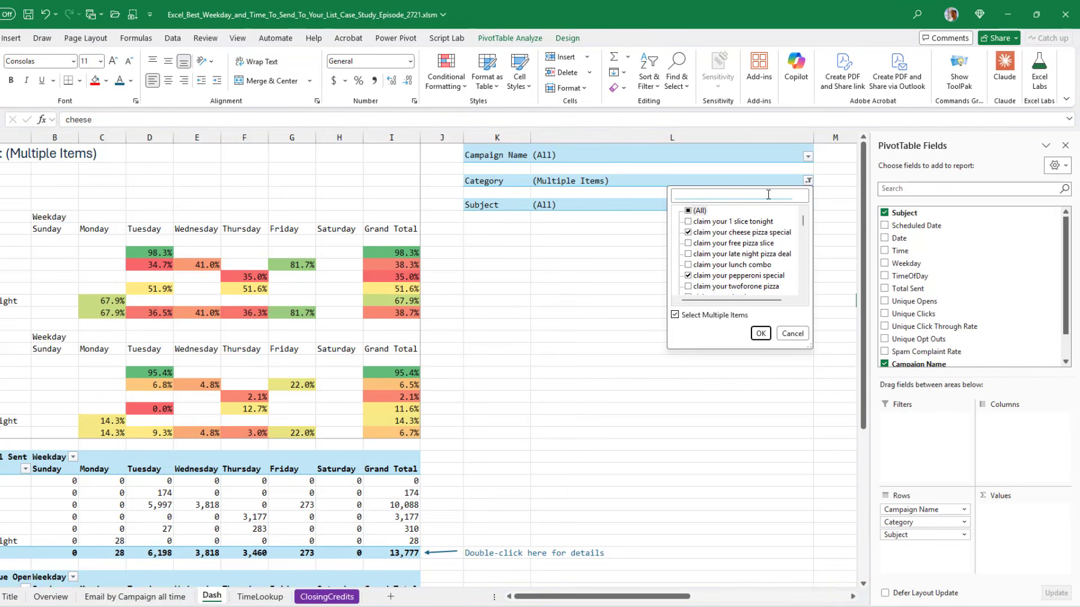
{"action": "left_click", "coordinate": [688, 211]}
{"action": "left_click", "coordinate": [760, 333]}
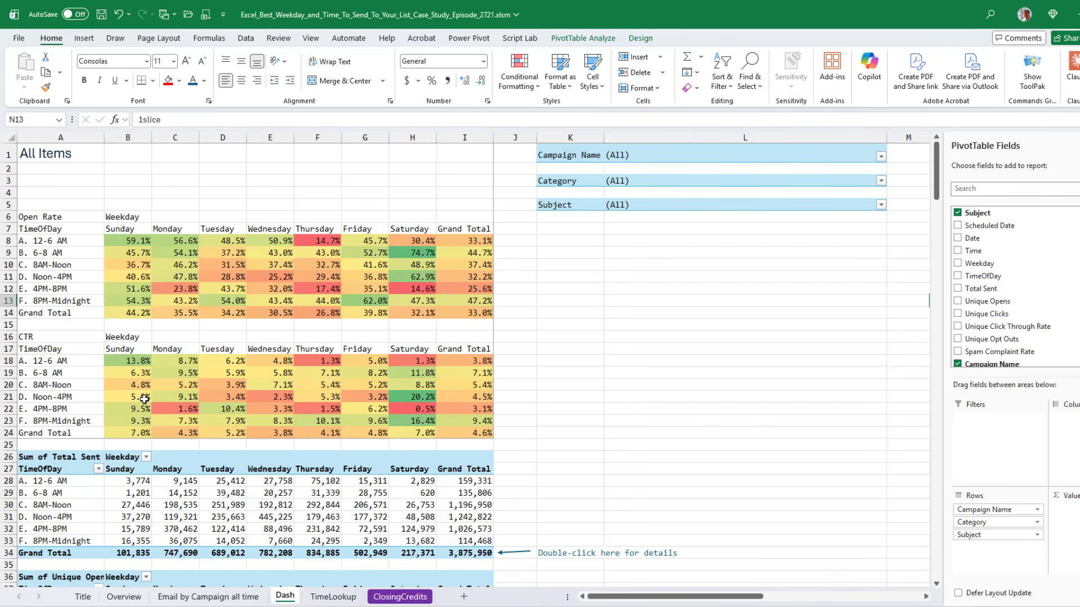
{"action": "left_click", "coordinate": [395, 597]}
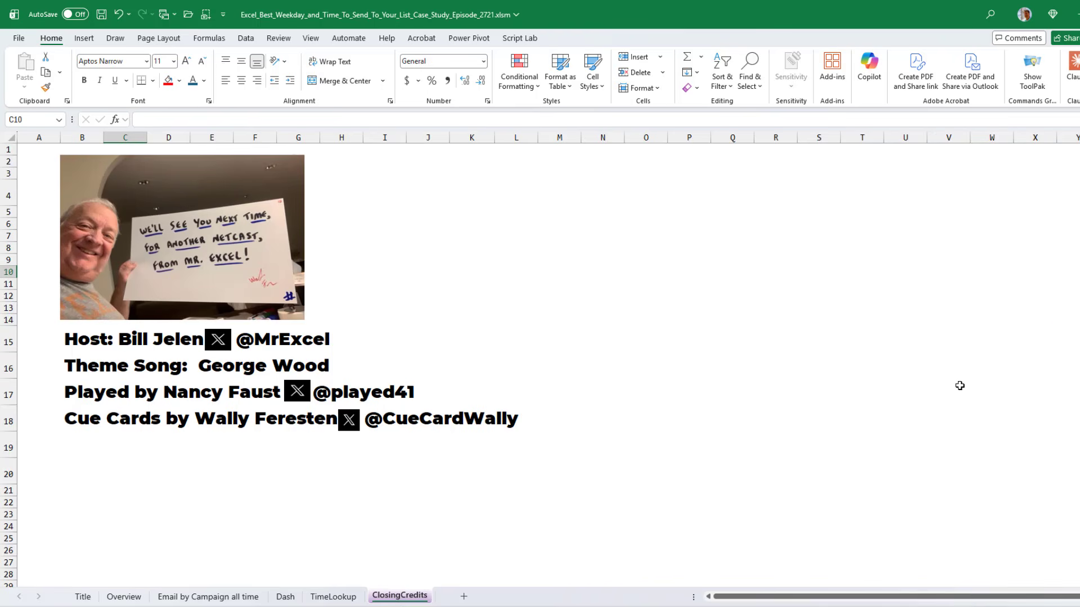